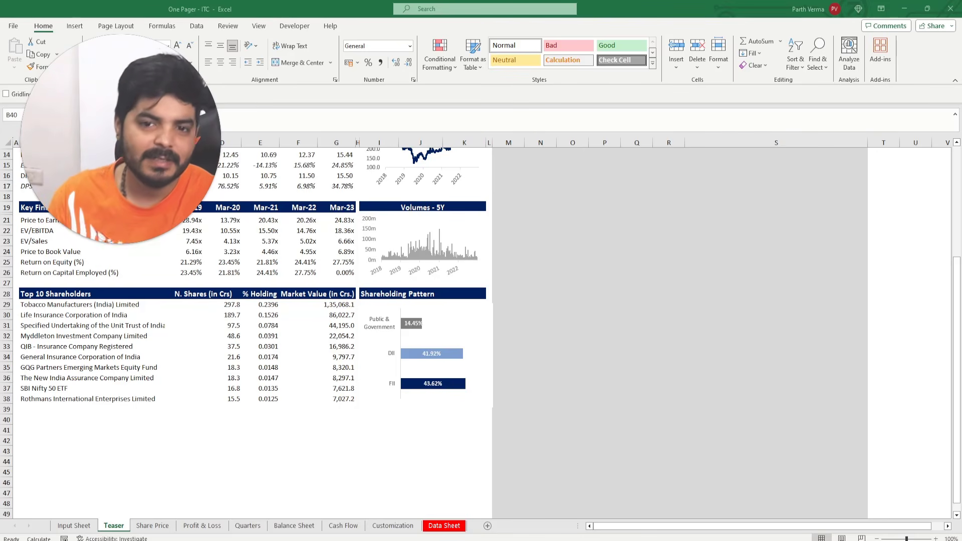
Review the ITC one-page profile's company description, key financial metrics, financial ratios, charts and top 10 shareholders table
scroll(461, 194, up, 5)
drag(462, 194, 455, 399)
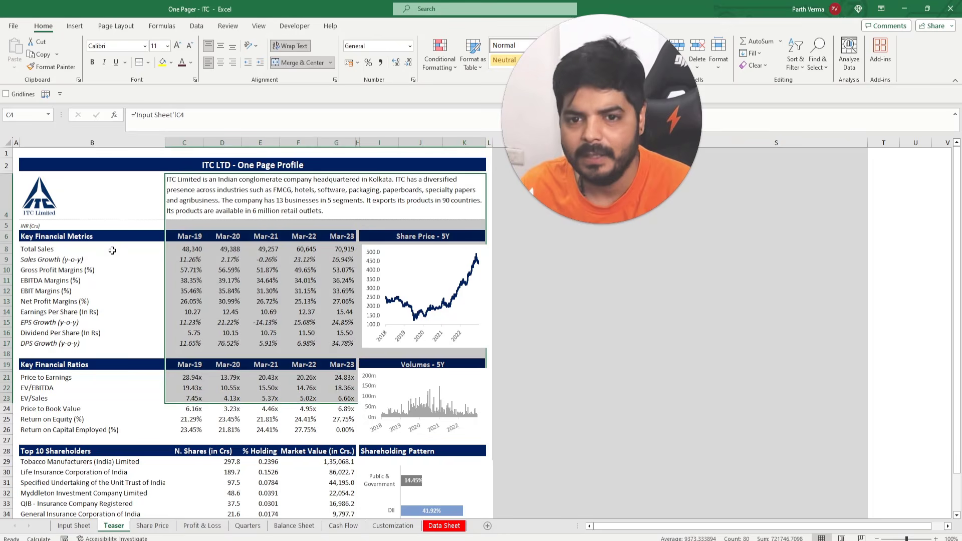
drag(45, 249, 345, 343)
click(60, 269)
click(222, 259)
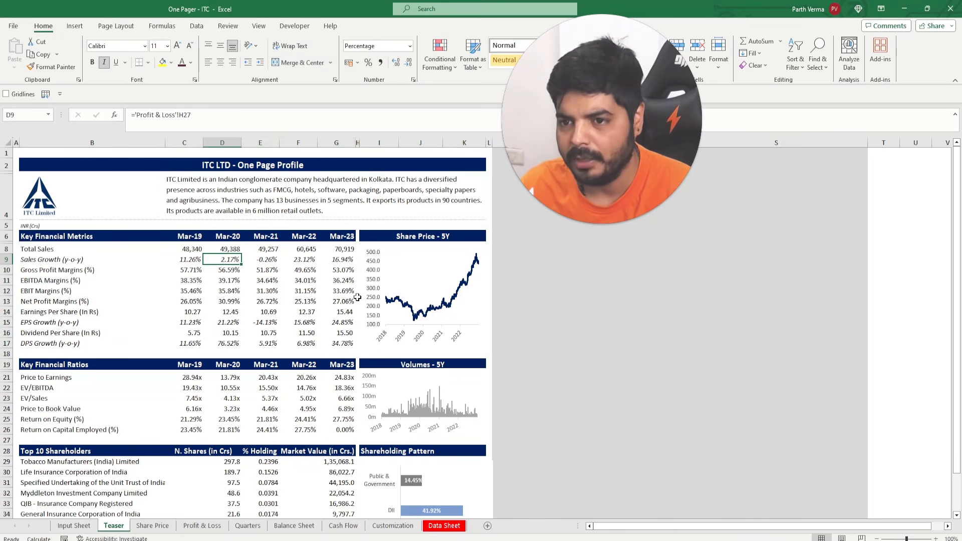
scroll(250, 391, down, 4)
scroll(373, 383, up, 5)
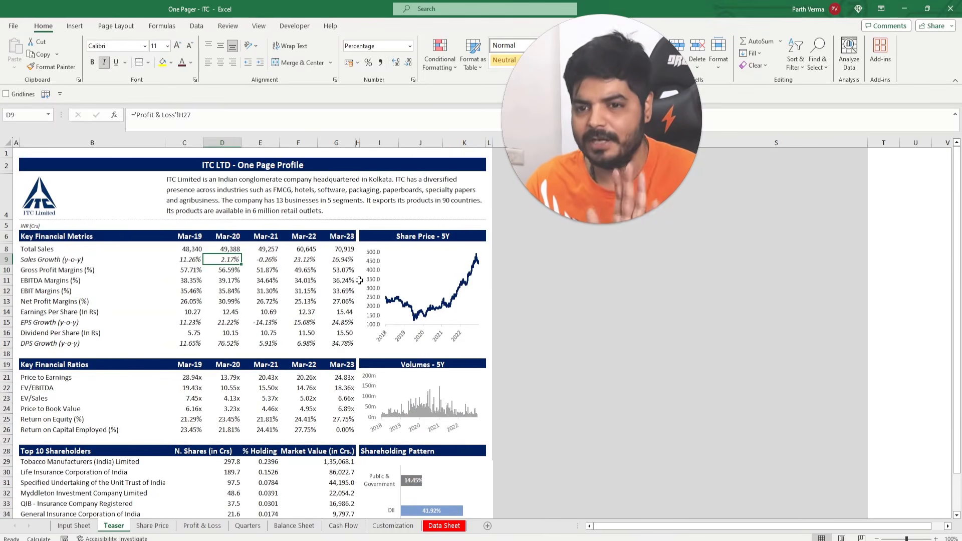
scroll(359, 280, down, 3)
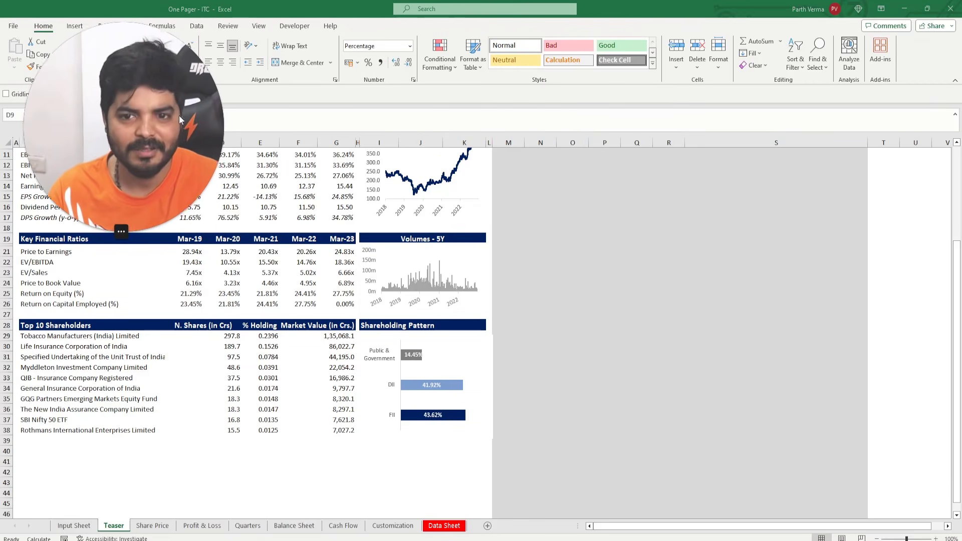
drag(179, 115, 669, 126)
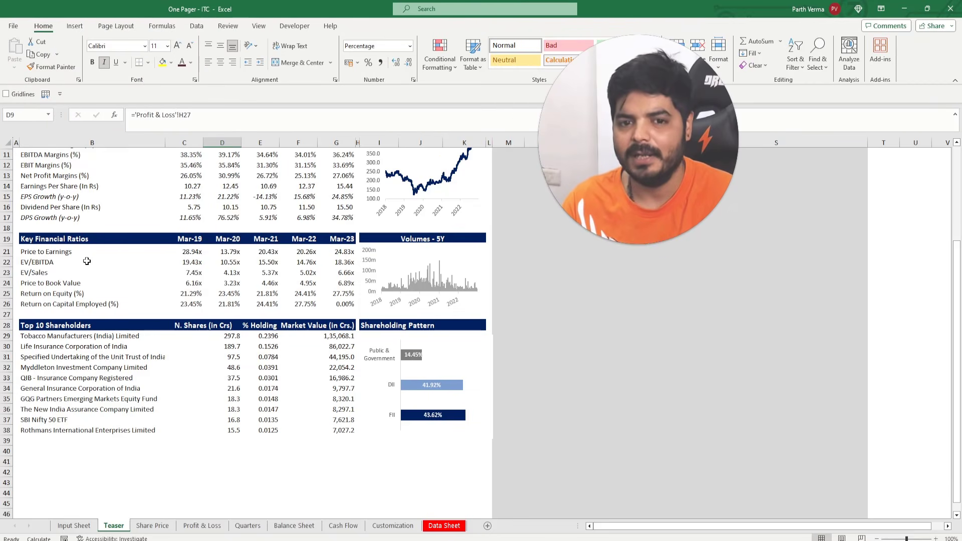
click(64, 252)
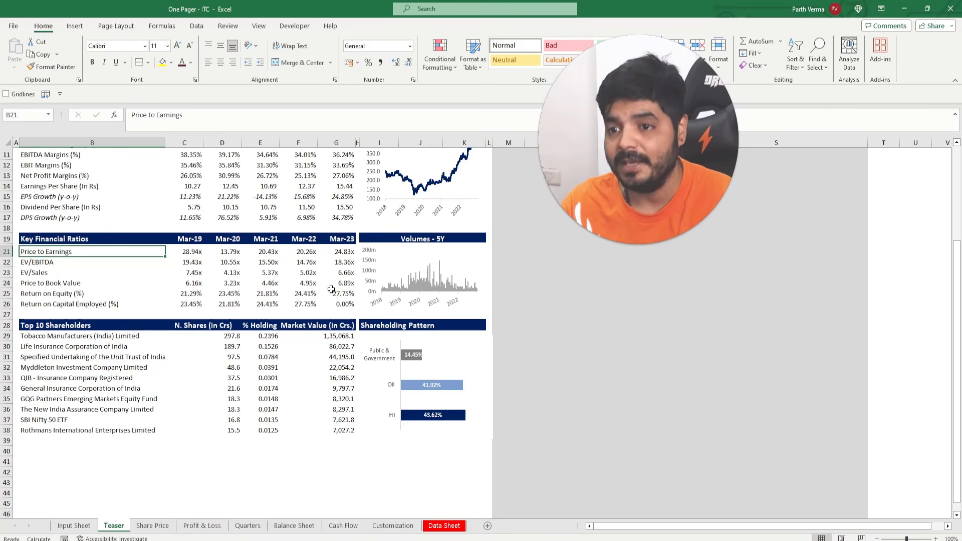
drag(50, 346, 50, 430)
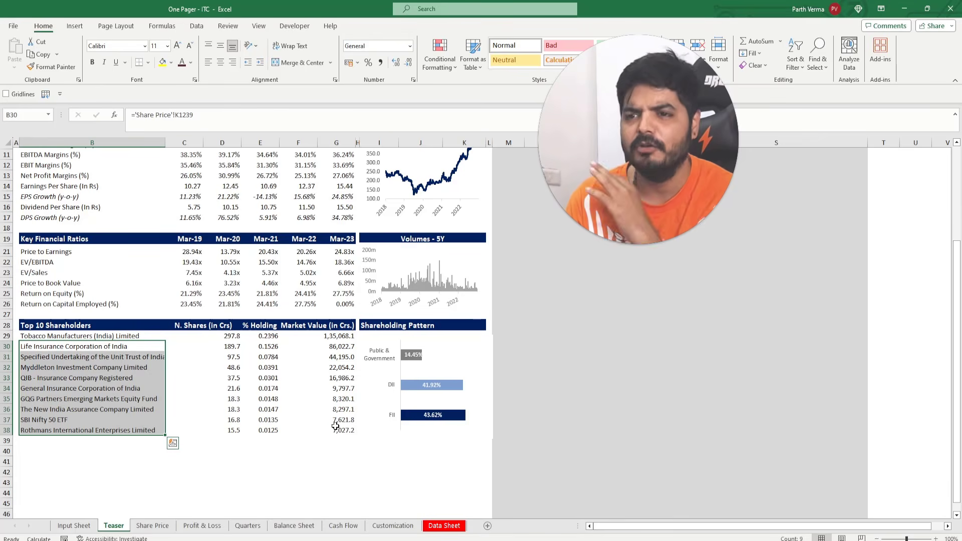
drag(631, 166, 373, 141)
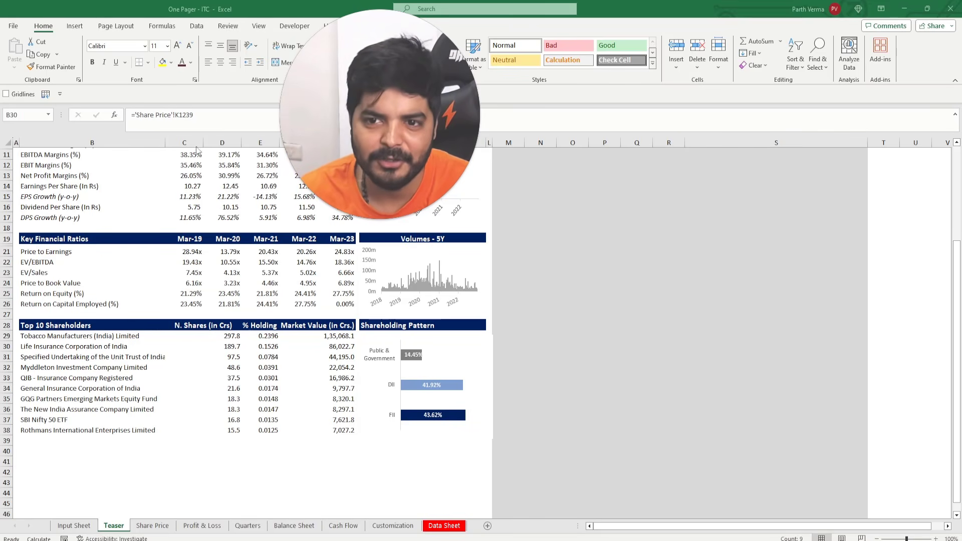
scroll(406, 242, up, 4)
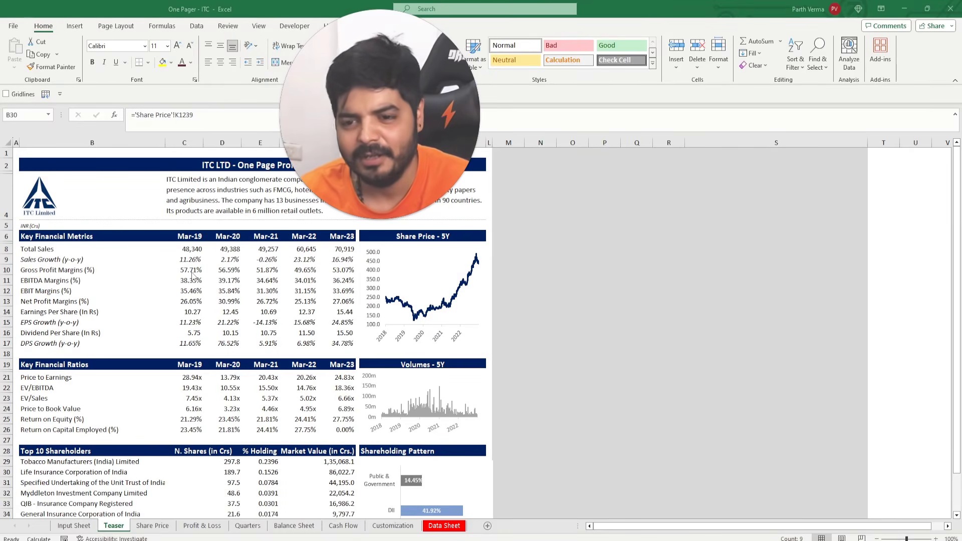
scroll(229, 276, down, 4)
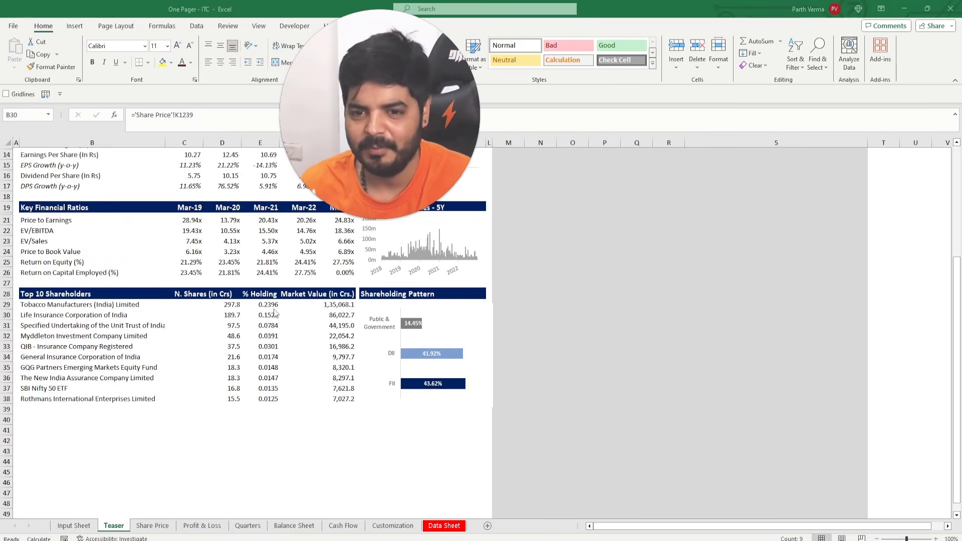
Format the number of shares column in the Top 10 Shareholders table to show no decimal places
drag(230, 304, 227, 398)
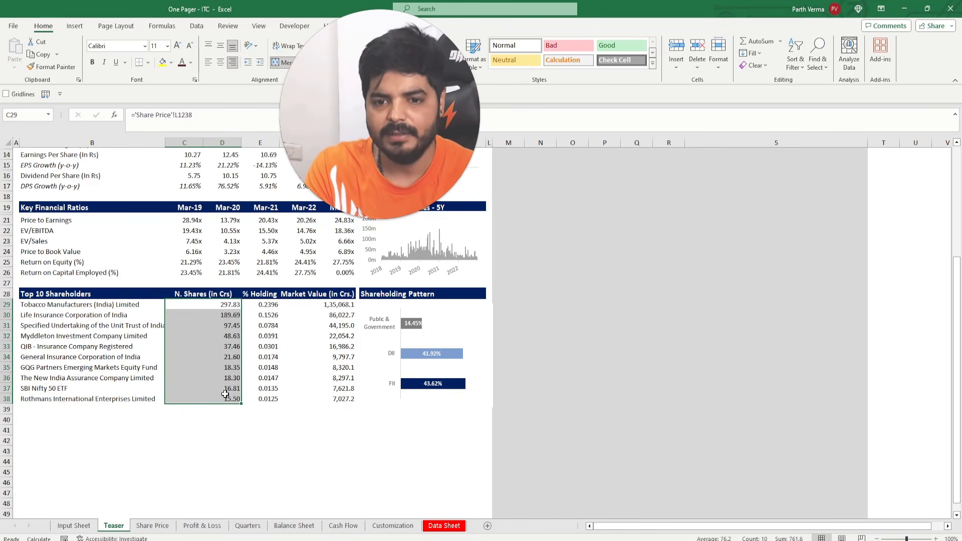
key(alt+h)
key(0)
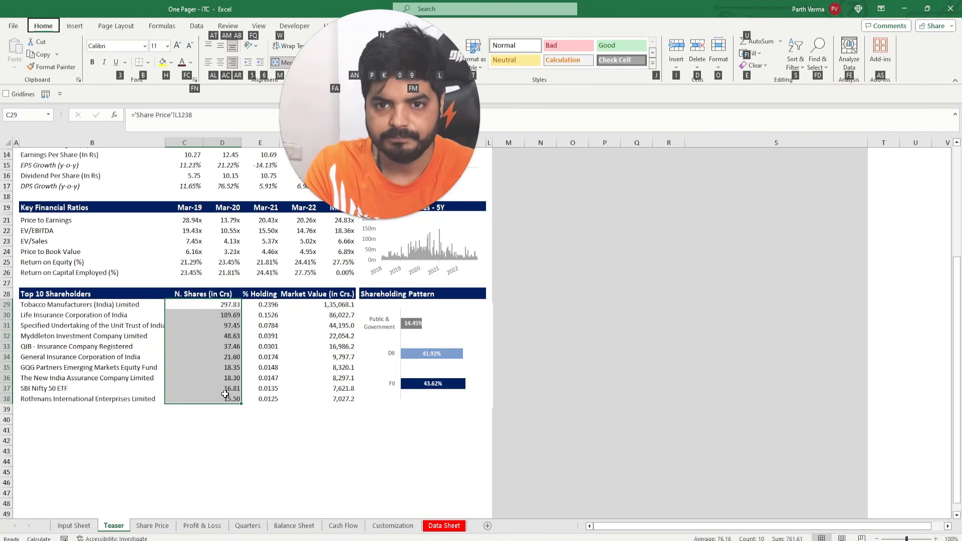
key(alt+h)
key(9)
key(alt+h)
key(9)
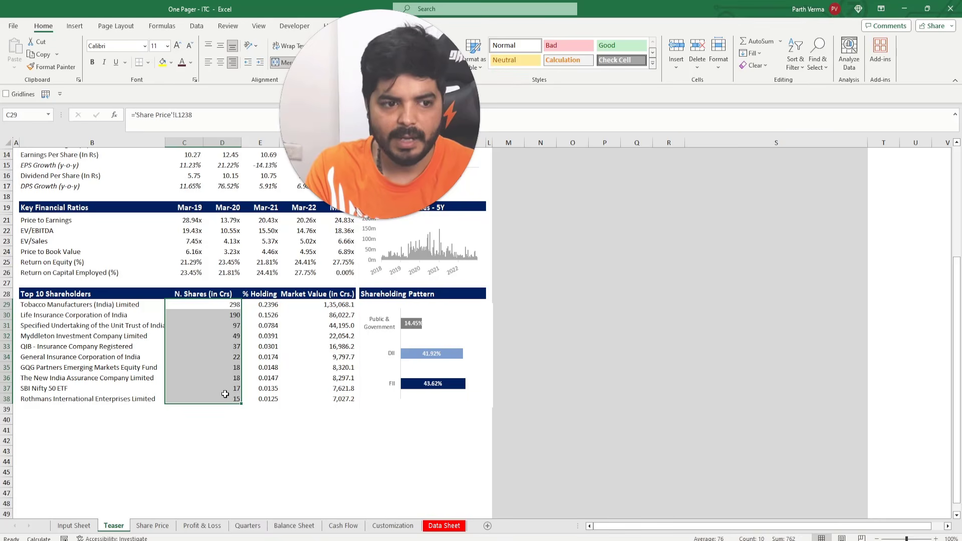
Format the % Holding column of the Top 10 Shareholders table as percentages with two decimal places
key(Right)
key(Right)
key(ctrl+shift+Down)
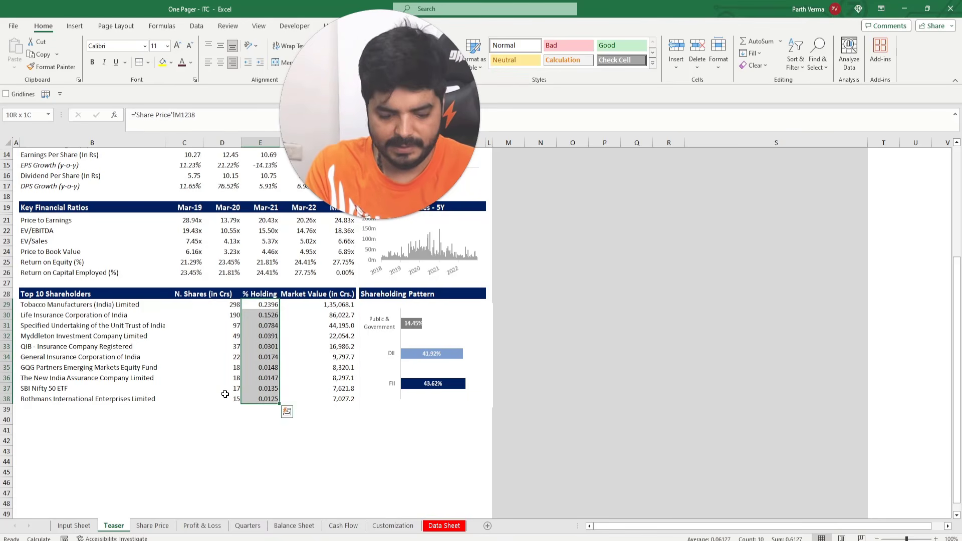
key(alt)
key(h)
key(p)
key(alt+h)
key(0)
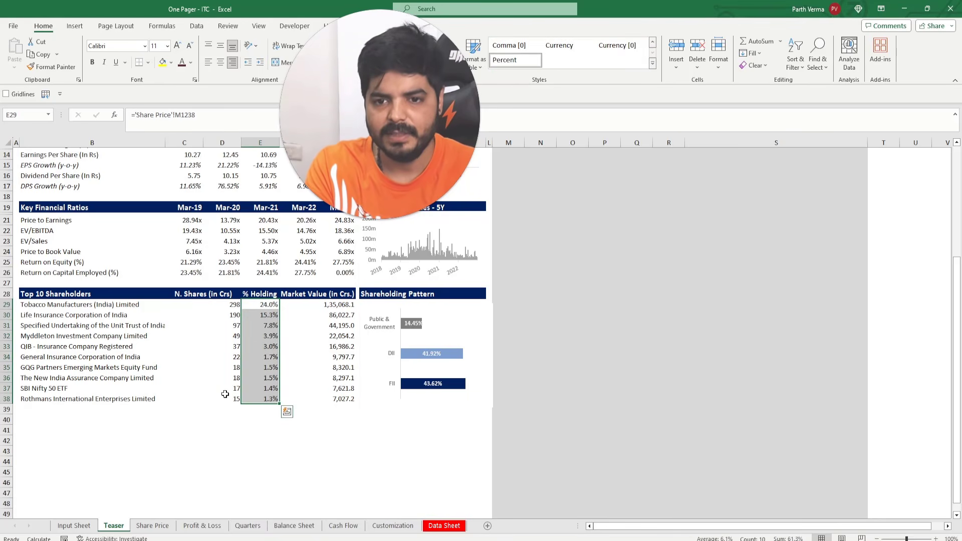
key(alt+h)
key(0)
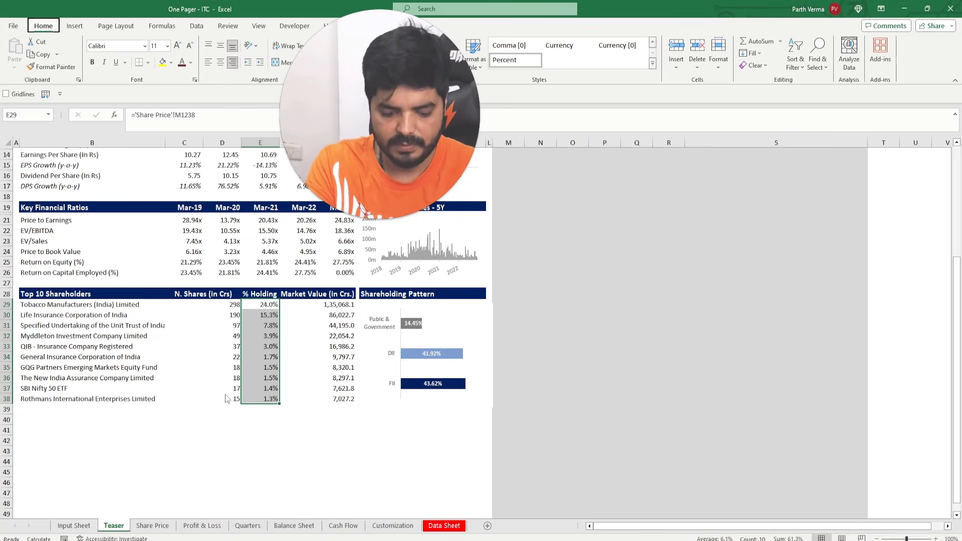
Format the Market Value column of the Top 10 Shareholders table to show no decimal places
key(Right)
key(ctrl+shift+Down)
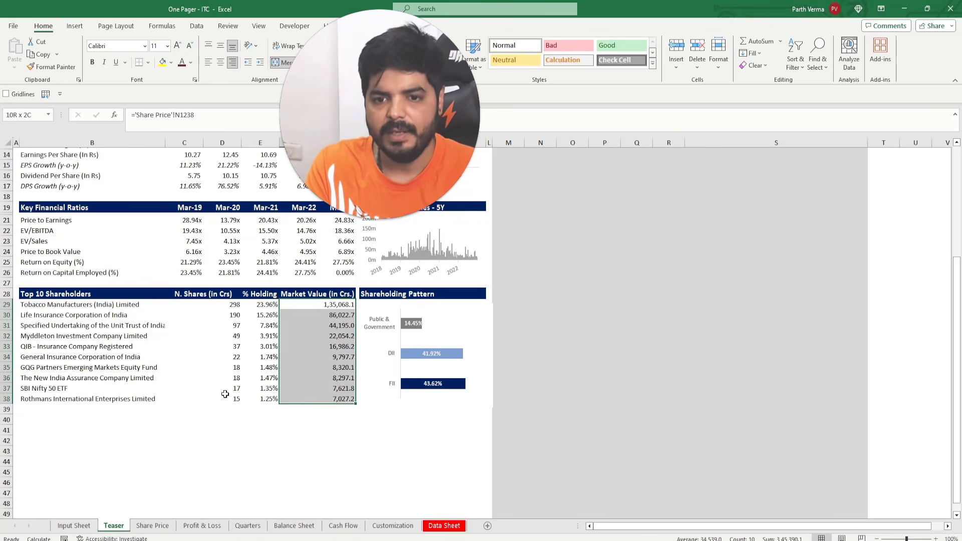
key(alt+h)
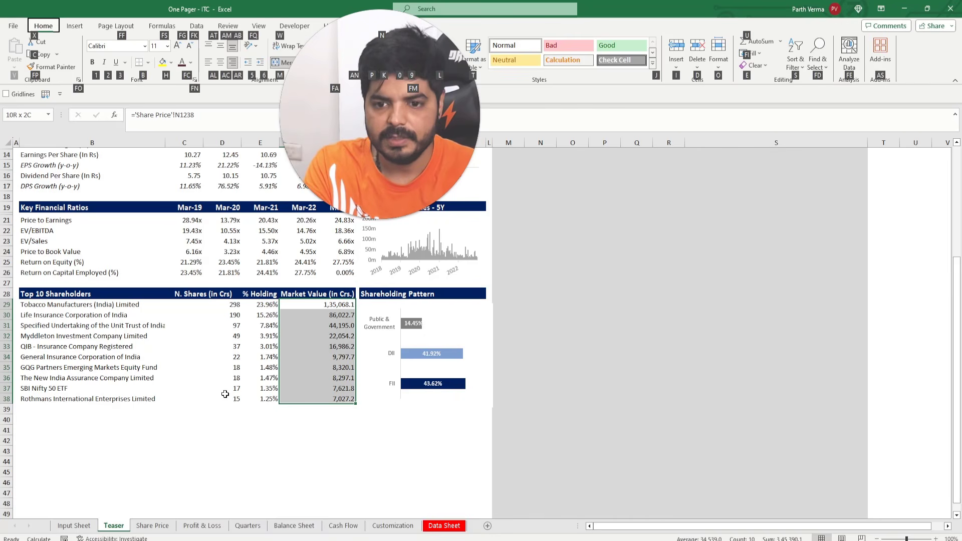
key(9)
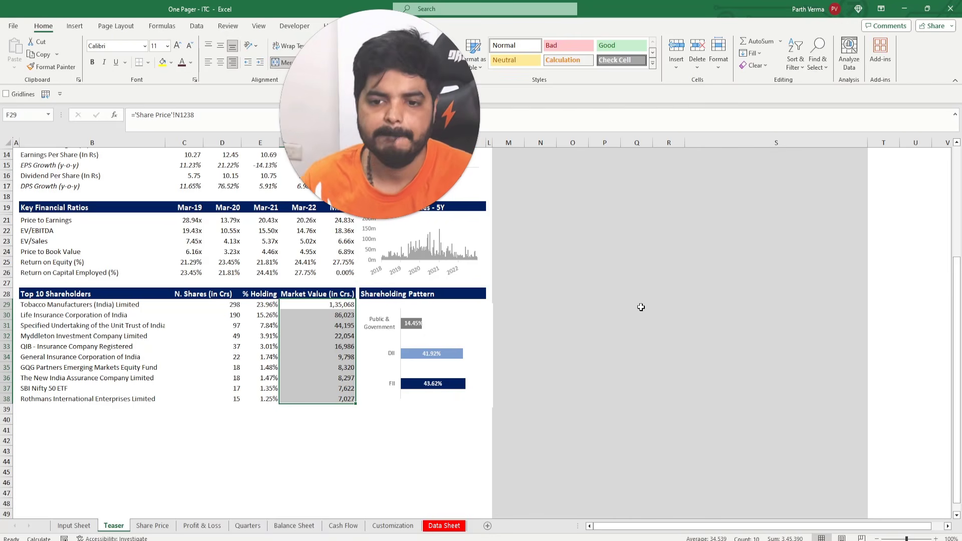
click(144, 471)
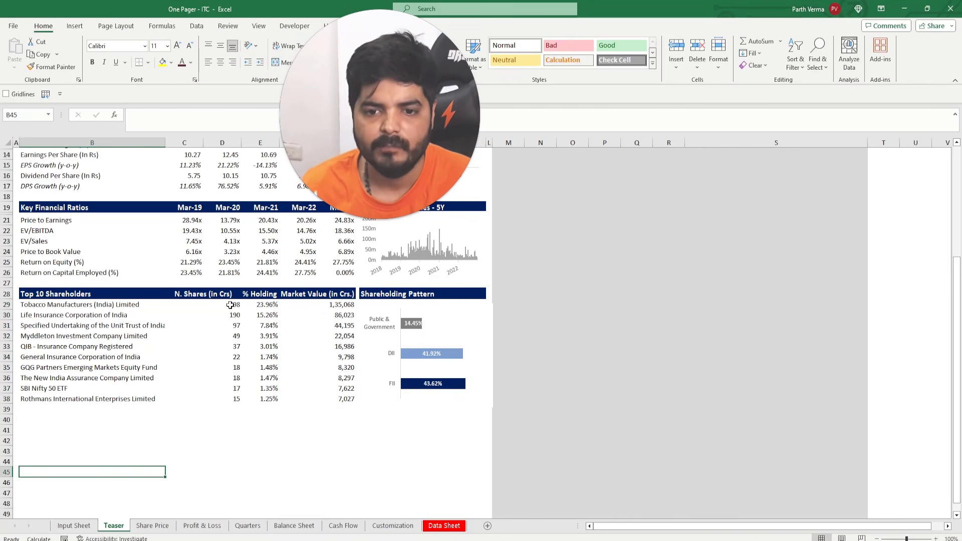
Fill cells I40:K40 below the shareholding pattern chart with dark blue as a new section header bar
click(400, 294)
key(ctrl+c)
drag(380, 420, 457, 423)
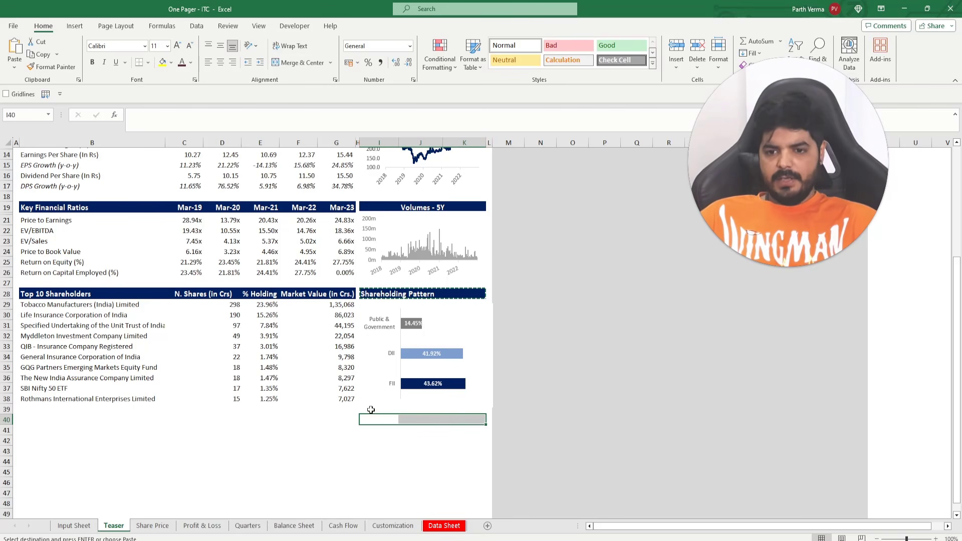
click(172, 63)
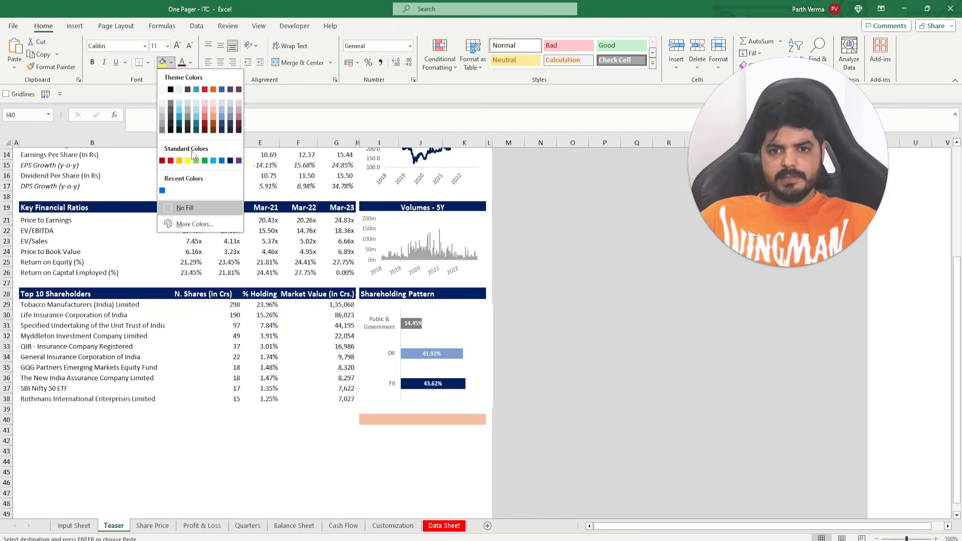
click(230, 160)
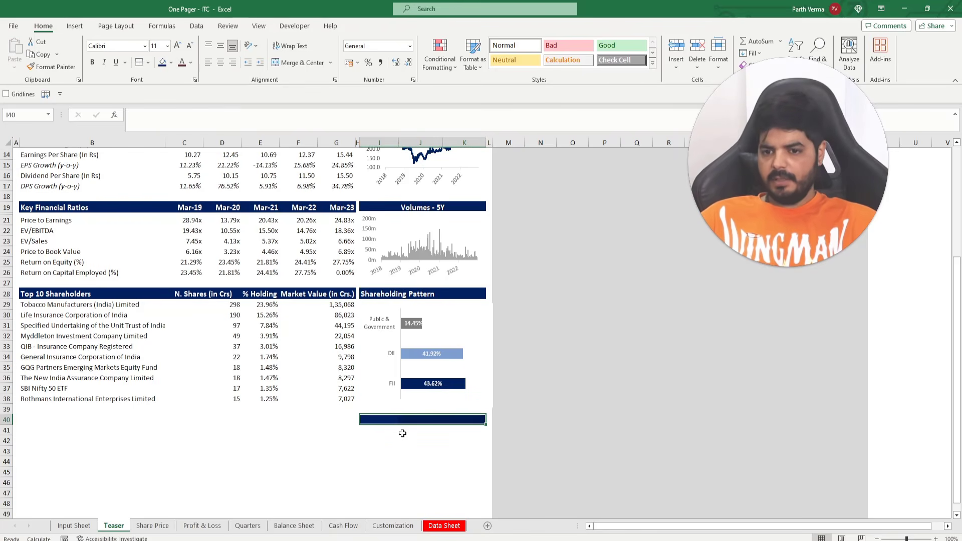
Enter the heading "Capital Structure" in cell I40 with white, bold text
double_click(374, 421)
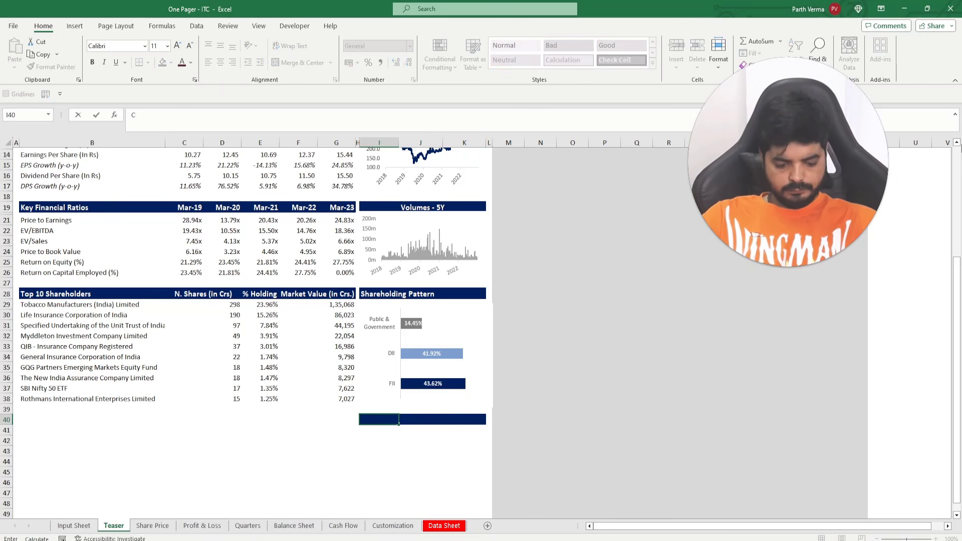
key(Escape)
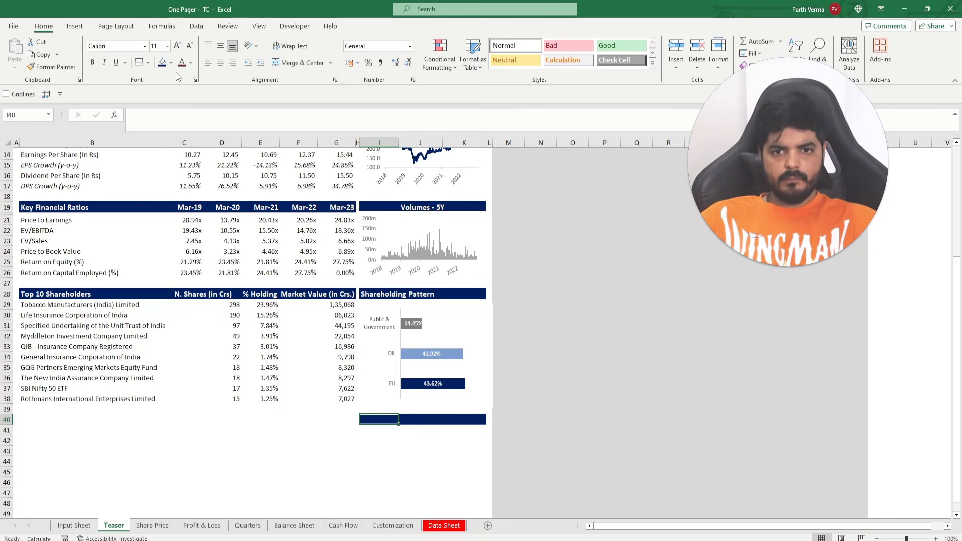
click(190, 62)
key(Escape)
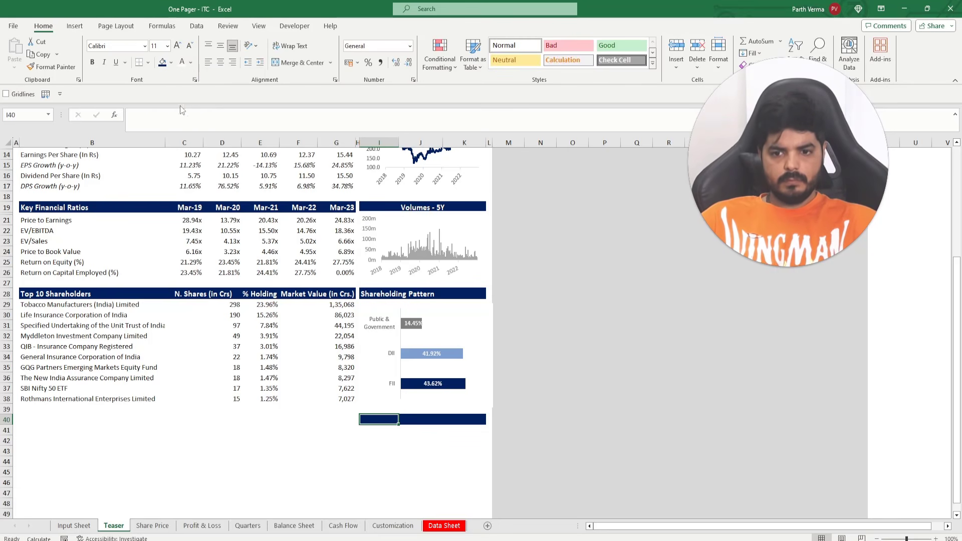
text(Cao)
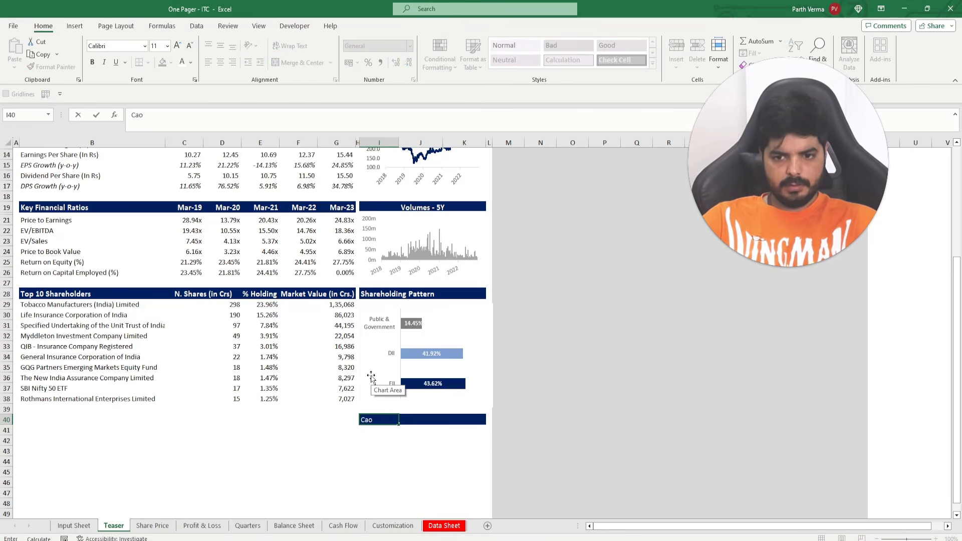
key(BackSpace)
key(BackSpace)
key(BackSpace)
text(apit)
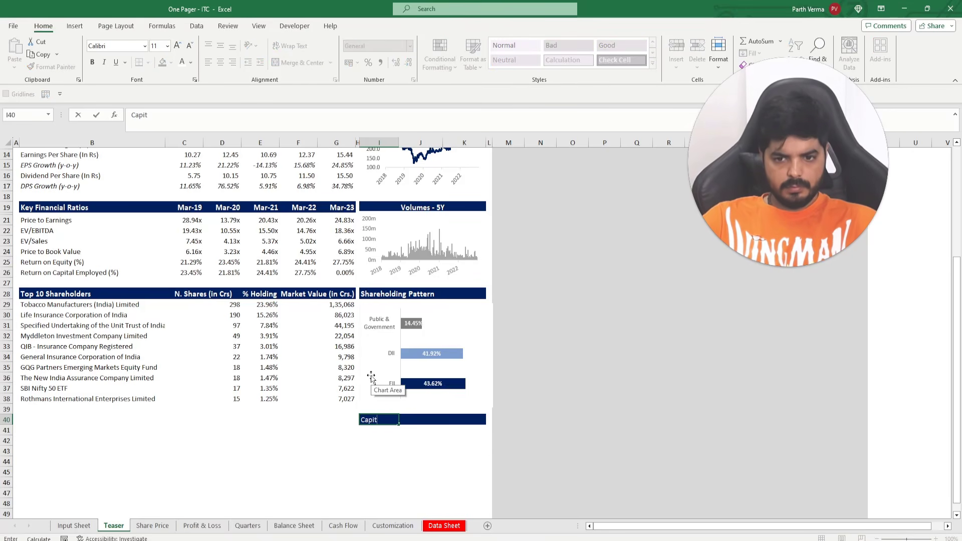
text(al Structure)
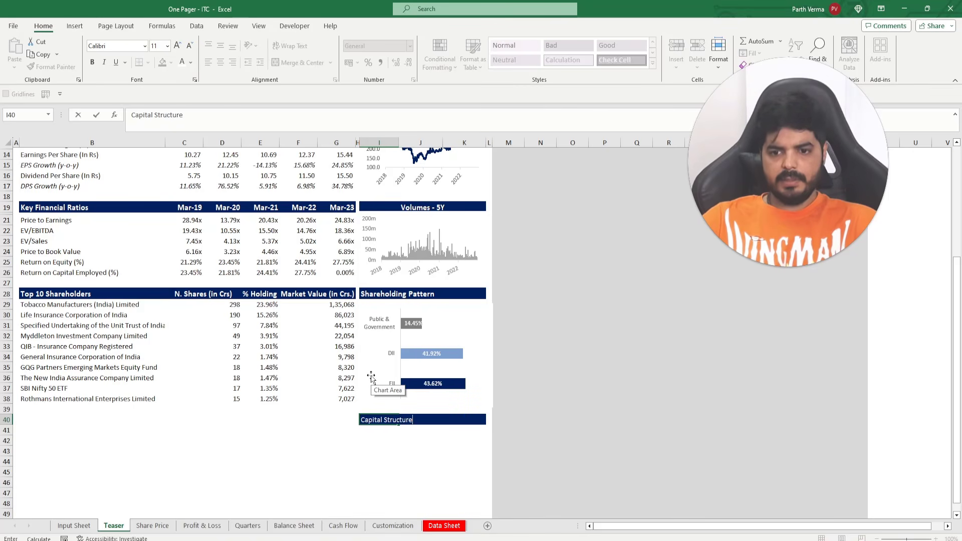
key(Return)
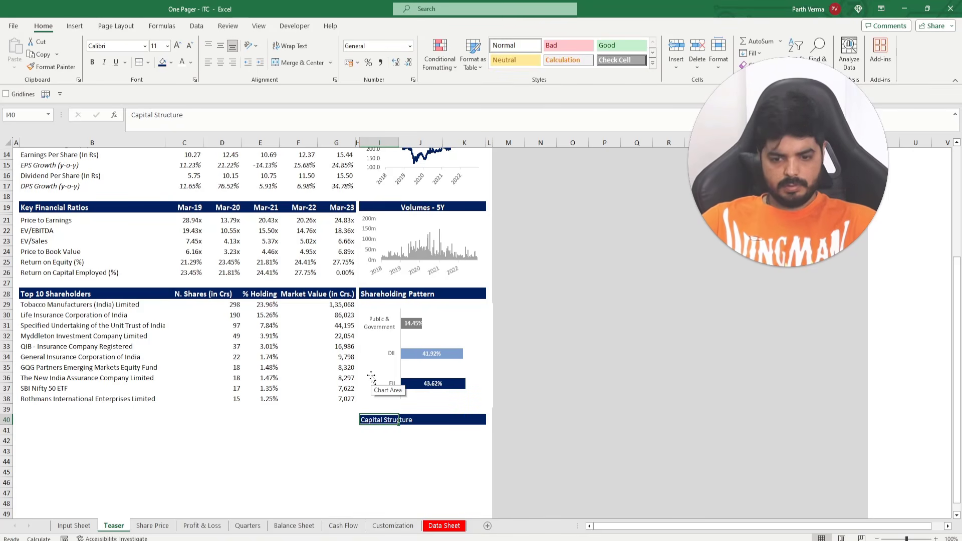
key(ctrl+b)
key(Return)
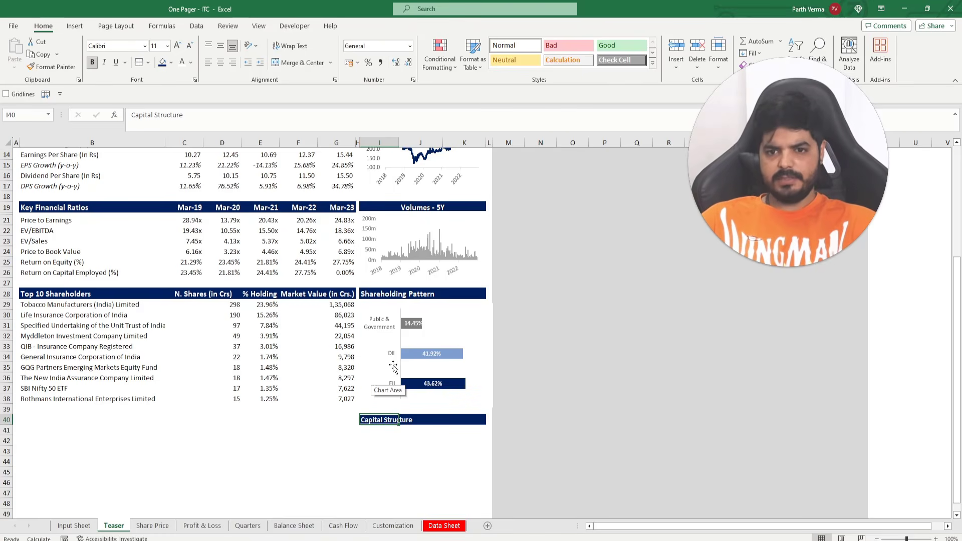
Copy the Shareholding Pattern header and paste only its formats onto the Capital Structure heading in I40
click(382, 291)
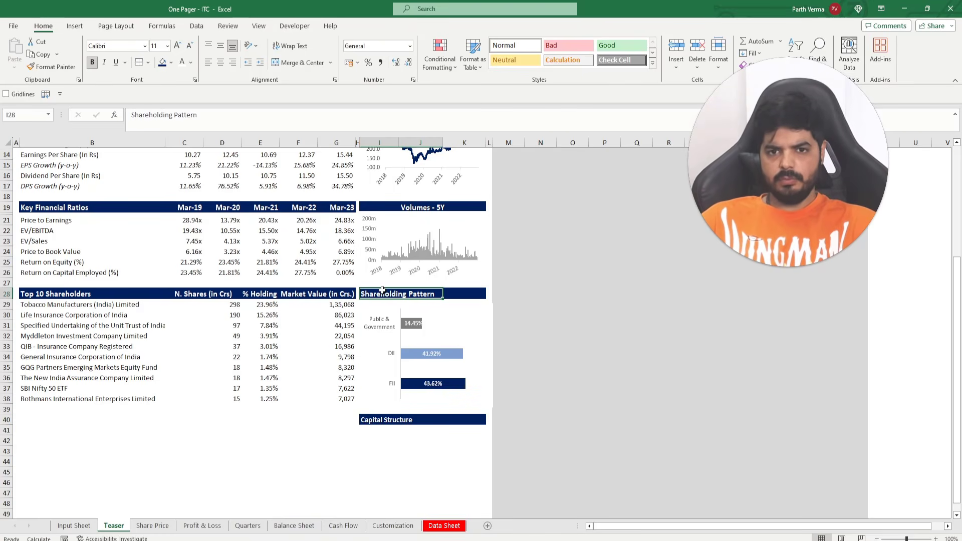
key(ctrl+c)
click(374, 418)
key(ctrl+alt+v)
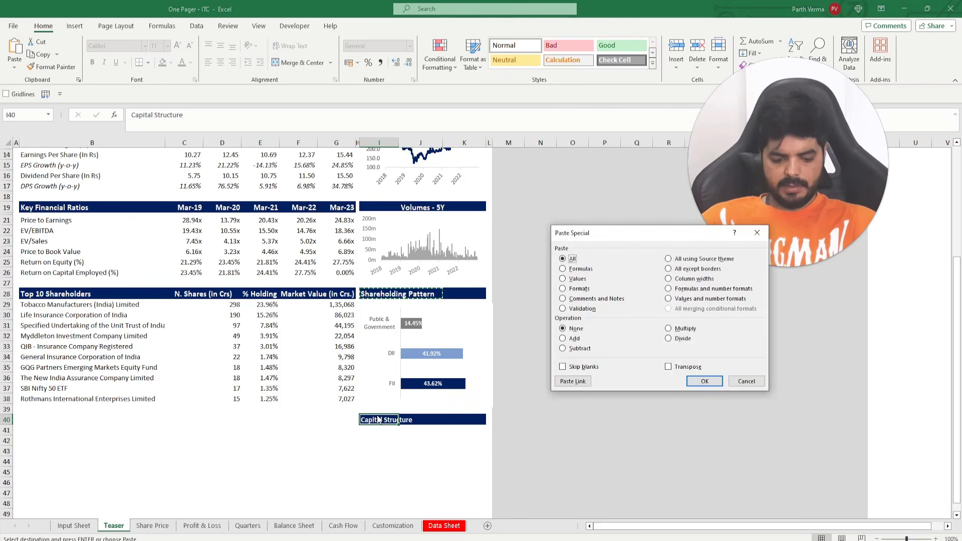
key(t)
key(Return)
click(370, 447)
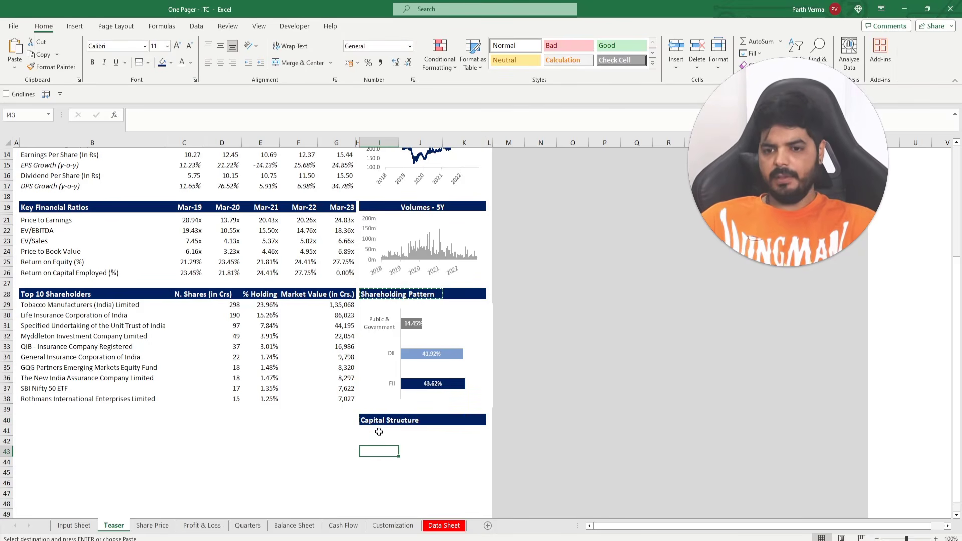
click(379, 431)
click(377, 439)
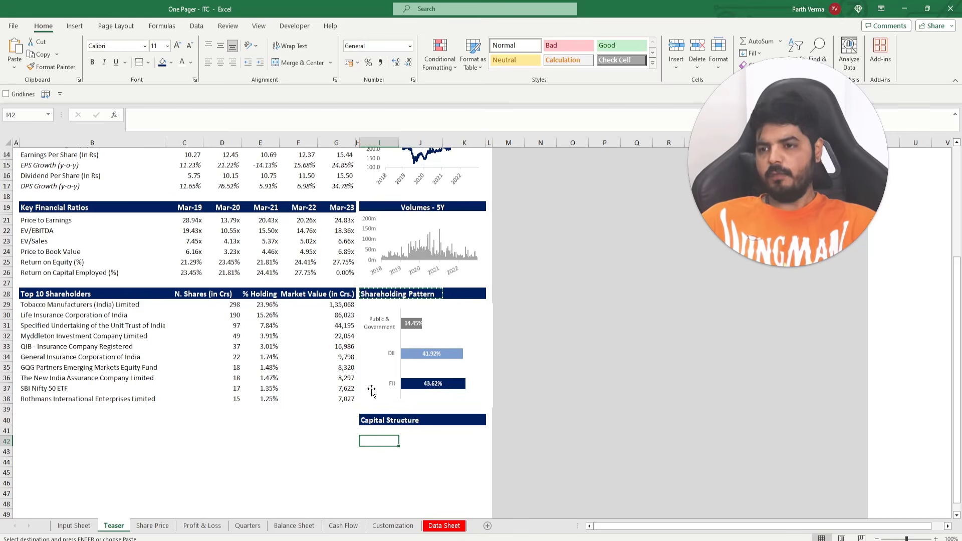
Enter the label "Share Price as on XXX" in cell I42 under the Capital Structure heading
scroll(237, 287, up, 5)
scroll(237, 286, down, 3)
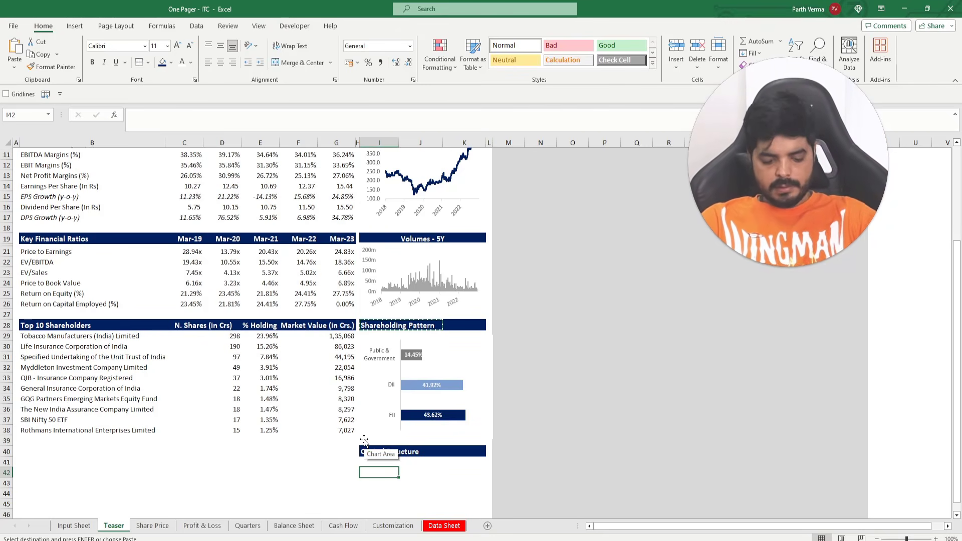
text(Shar)
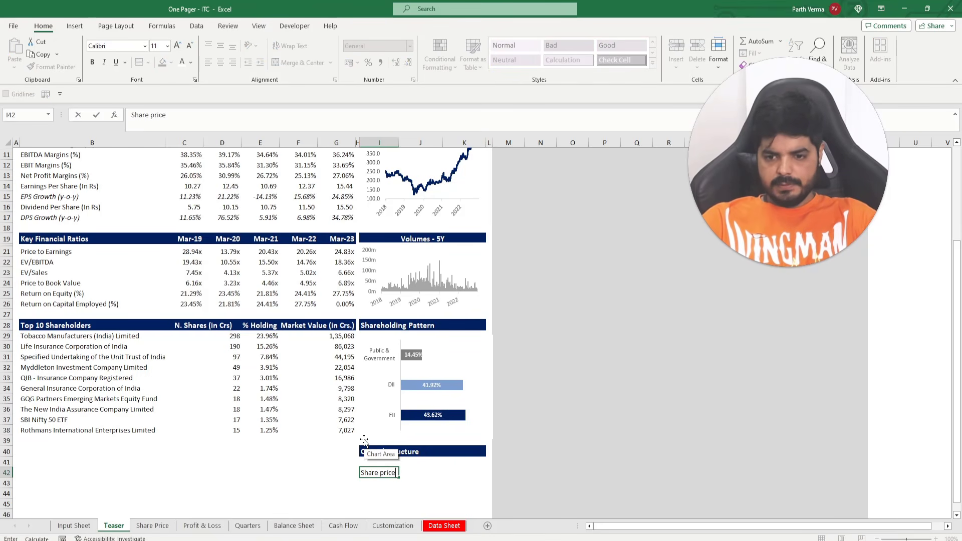
text(e price)
key(BackSpace)
key(BackSpace)
key(BackSpace)
key(BackSpace)
key(BackSpace)
text(ric)
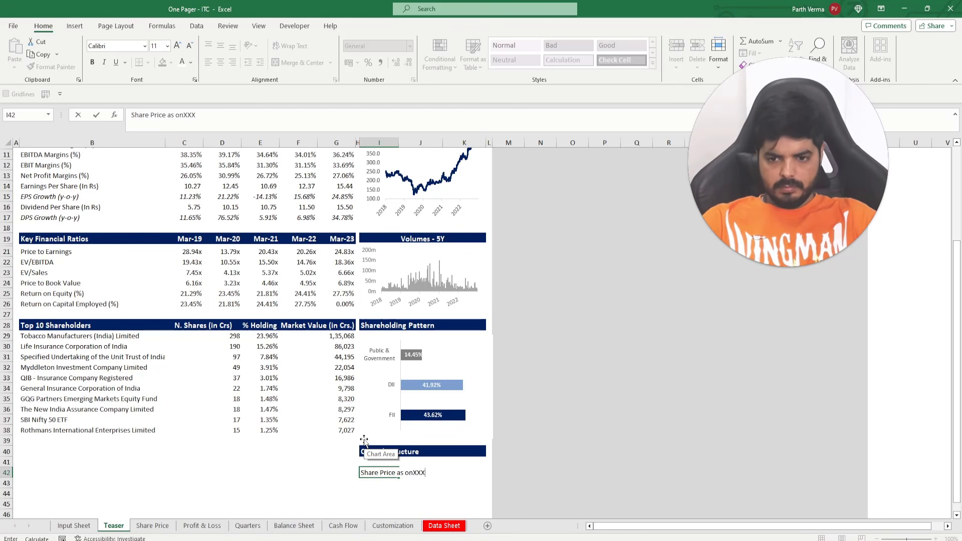
key(BackSpace)
key(BackSpace)
key(BackSpace)
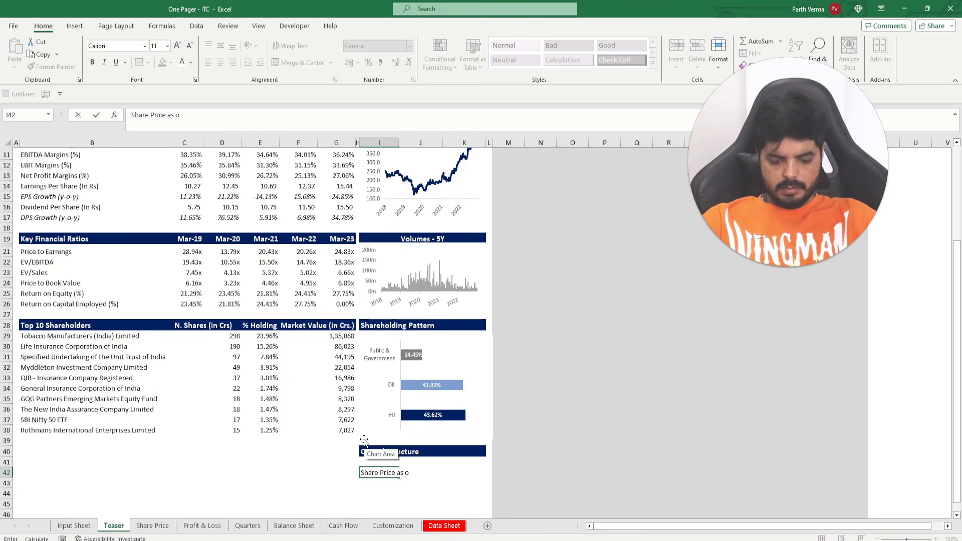
text(XXX)
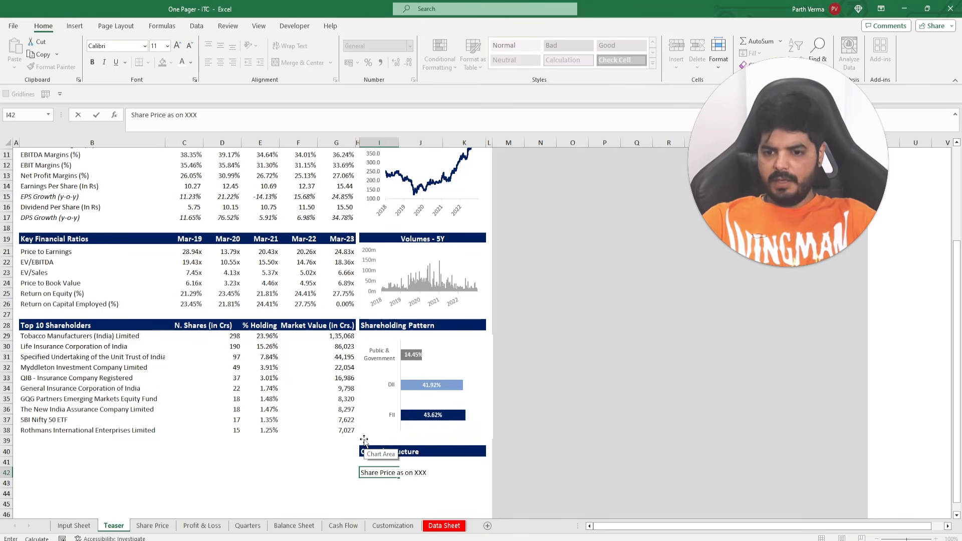
key(Tab)
key(Tab)
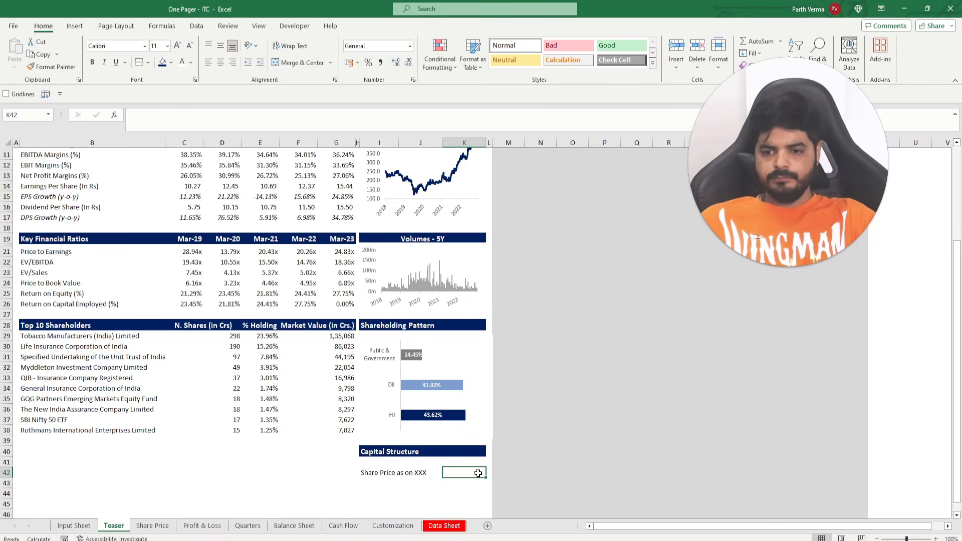
Link cell K42 to the Current Price value in cell B8 of the Data Sheet
scroll(301, 452, up, 4)
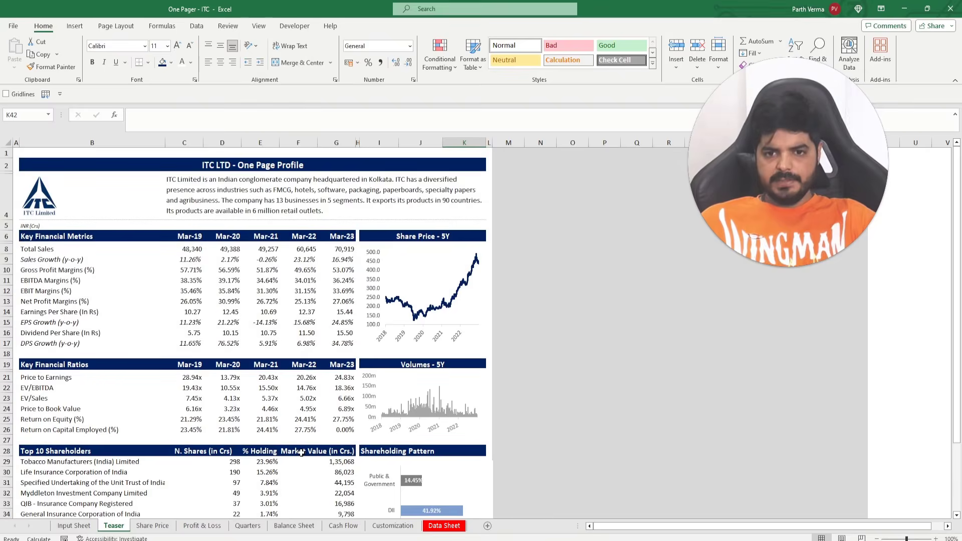
scroll(298, 463, down, 1)
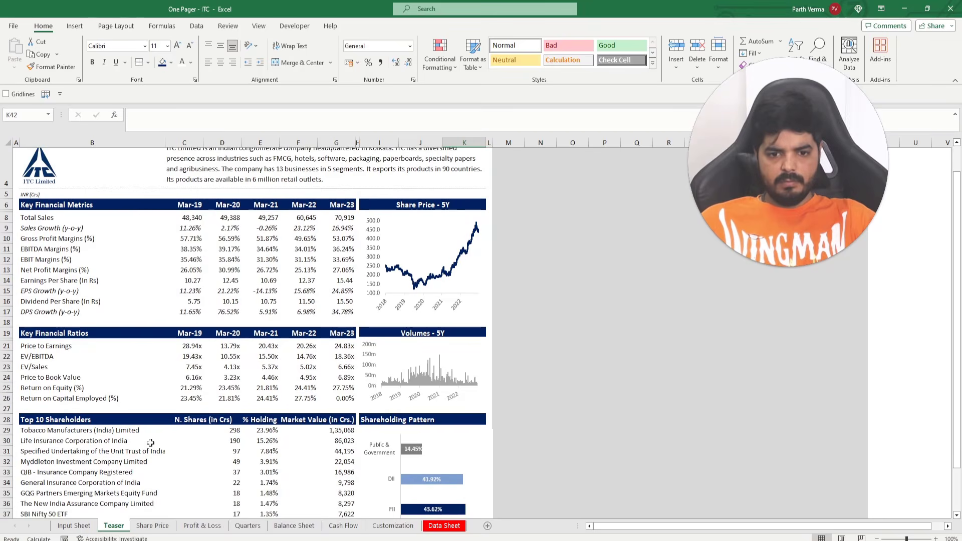
scroll(431, 484, down, 3)
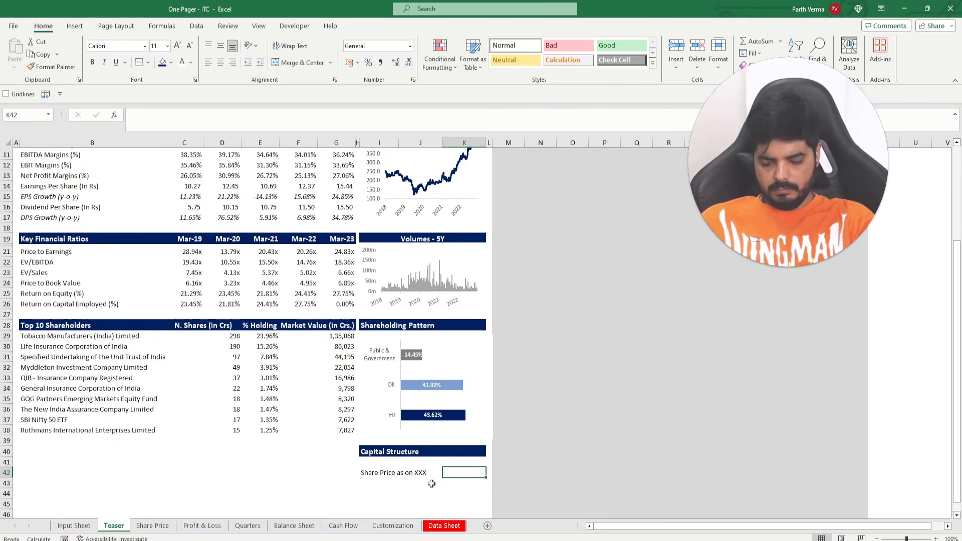
text(=)
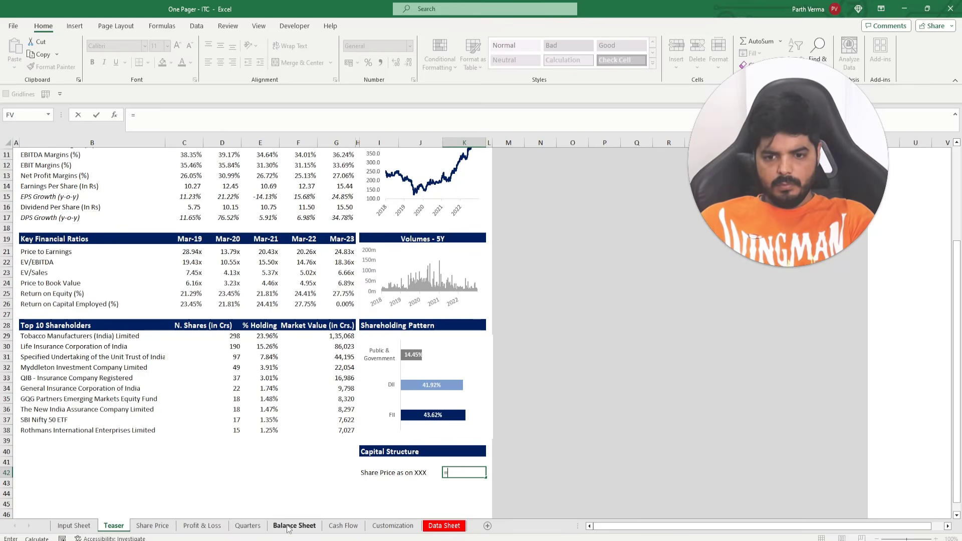
click(444, 525)
scroll(398, 457, up, 9)
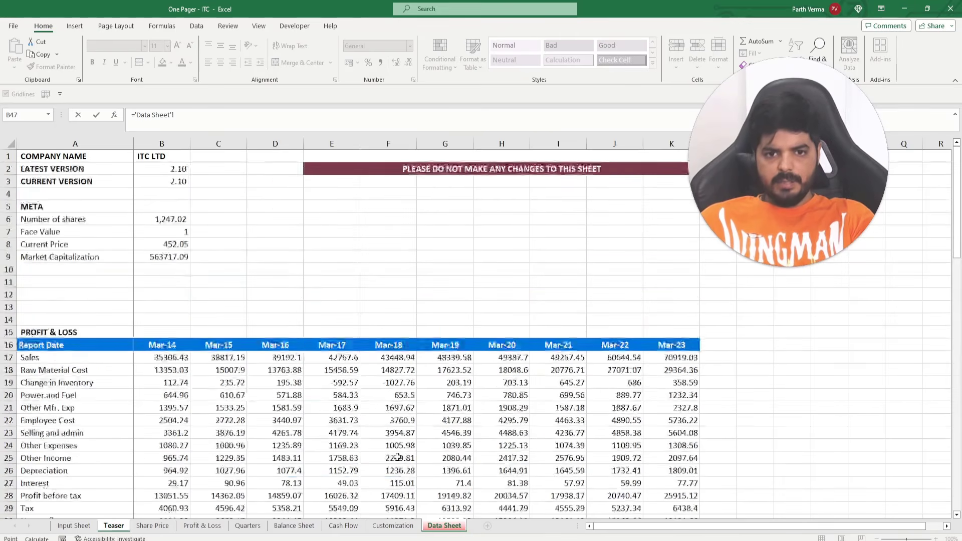
click(176, 244)
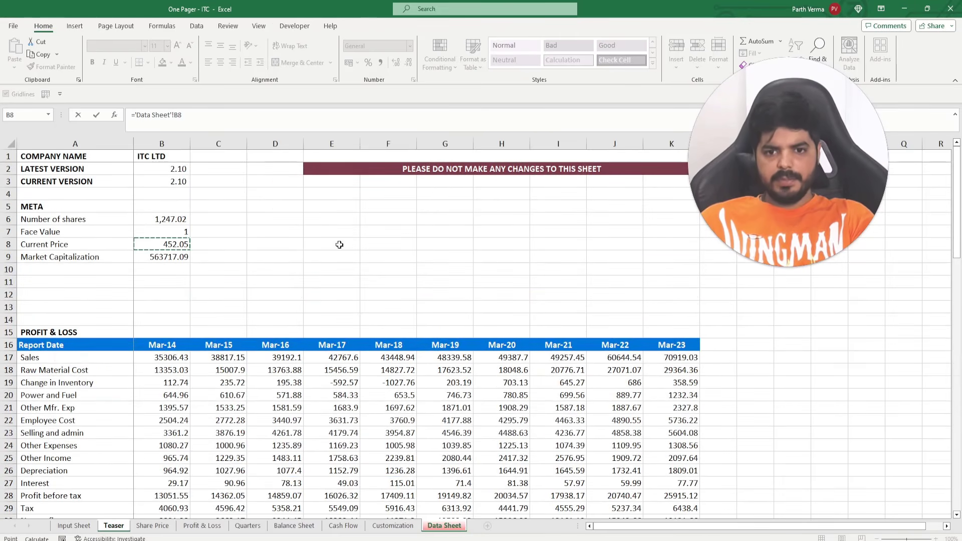
key(Return)
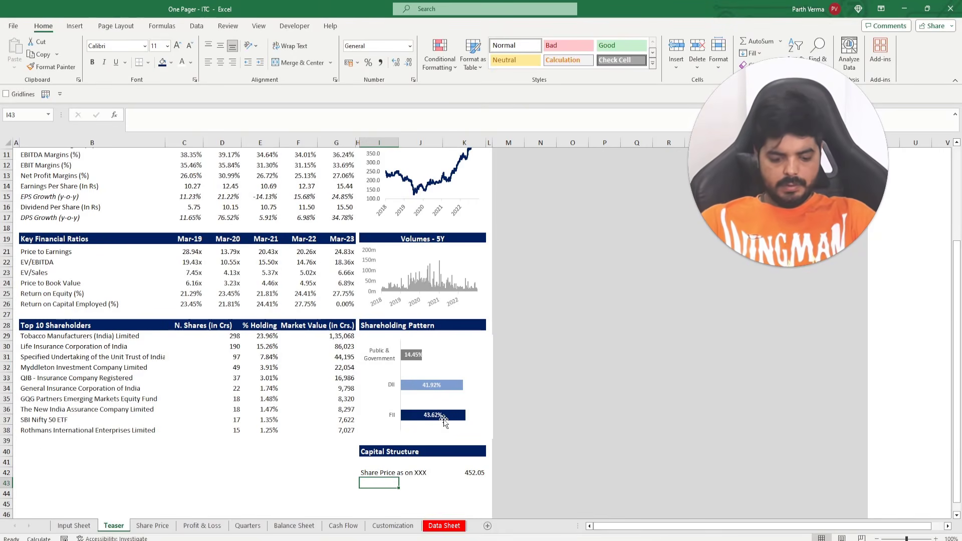
Enter the label "Number of Shares o/s" in cell I43 below the share price label
text(No)
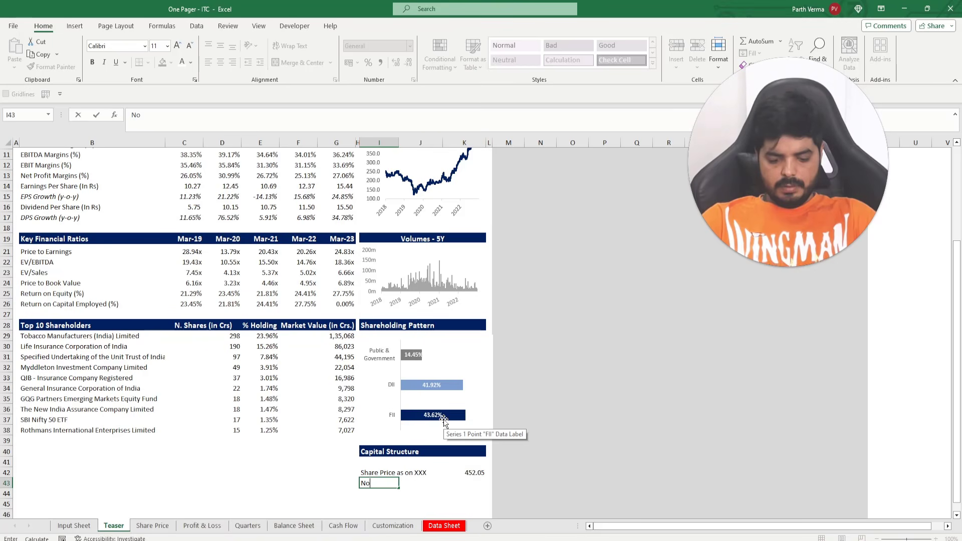
text(mber of )
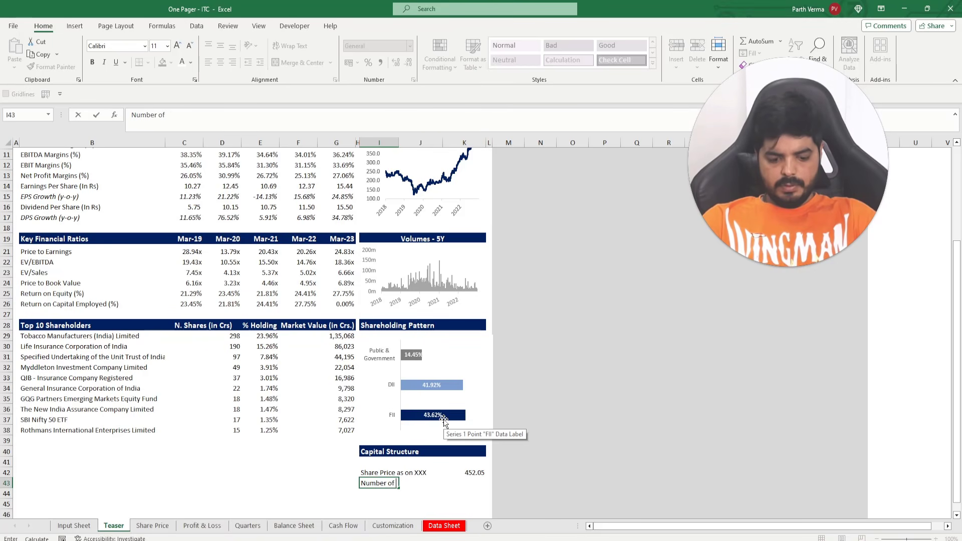
text(Shares o)
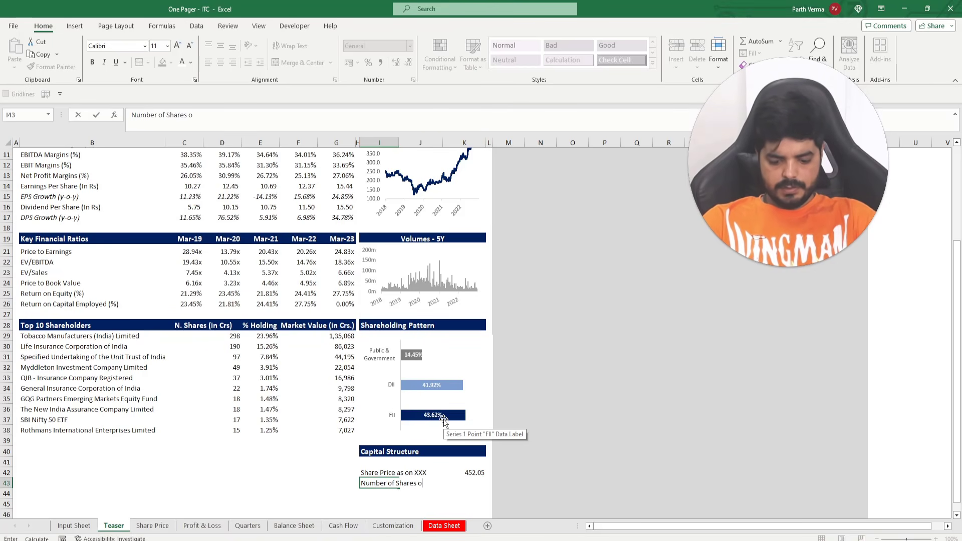
text(/s)
key(Right)
key(Right)
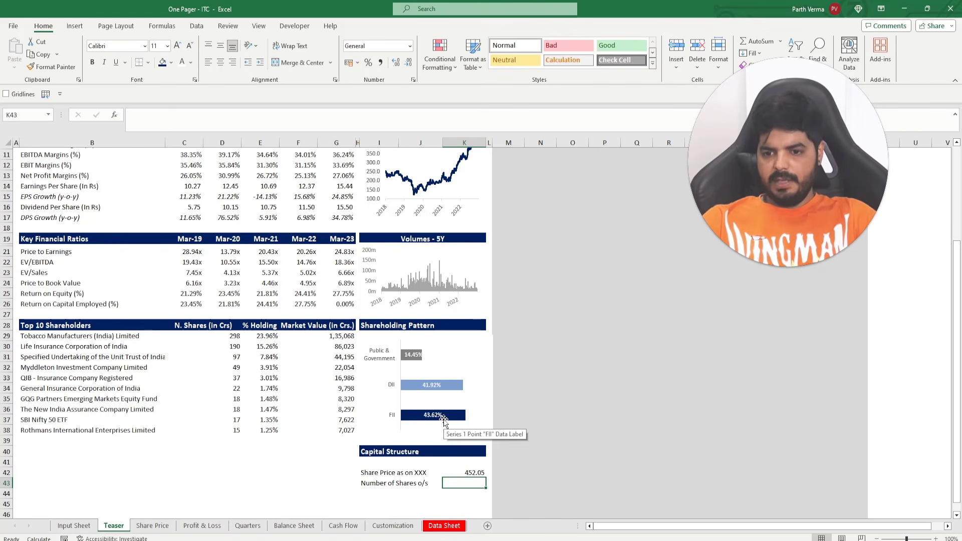
Start a formula in K43 that references the Number of shares value in cell B6 of the Data Sheet
text(=)
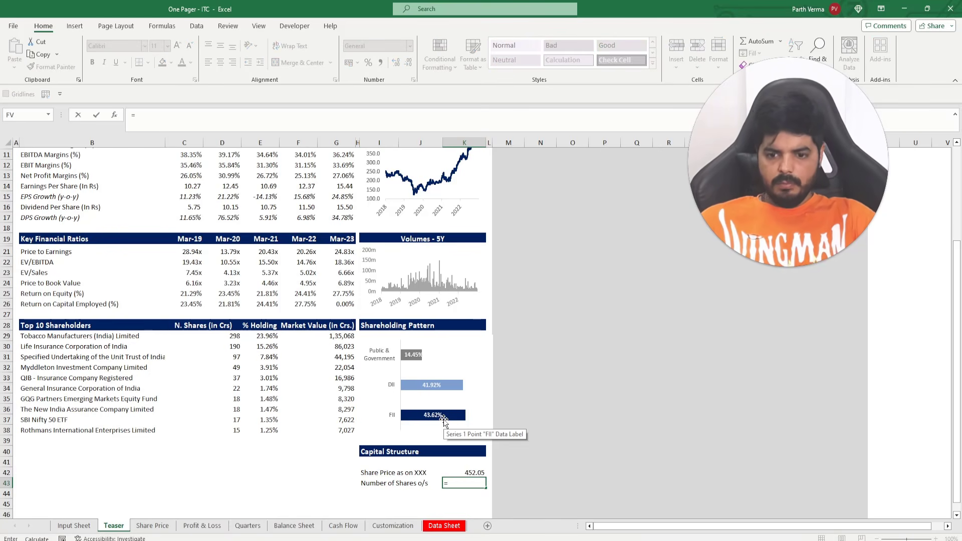
click(394, 527)
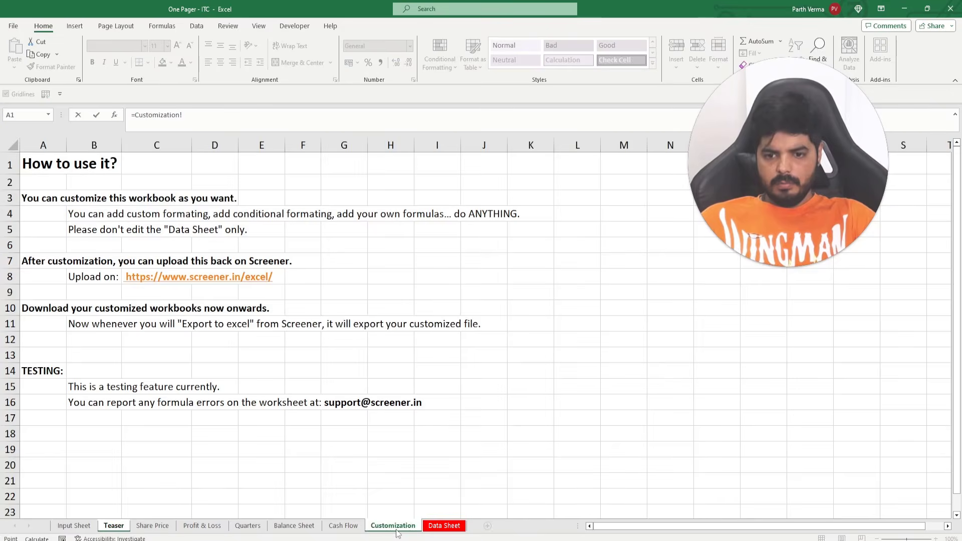
click(444, 526)
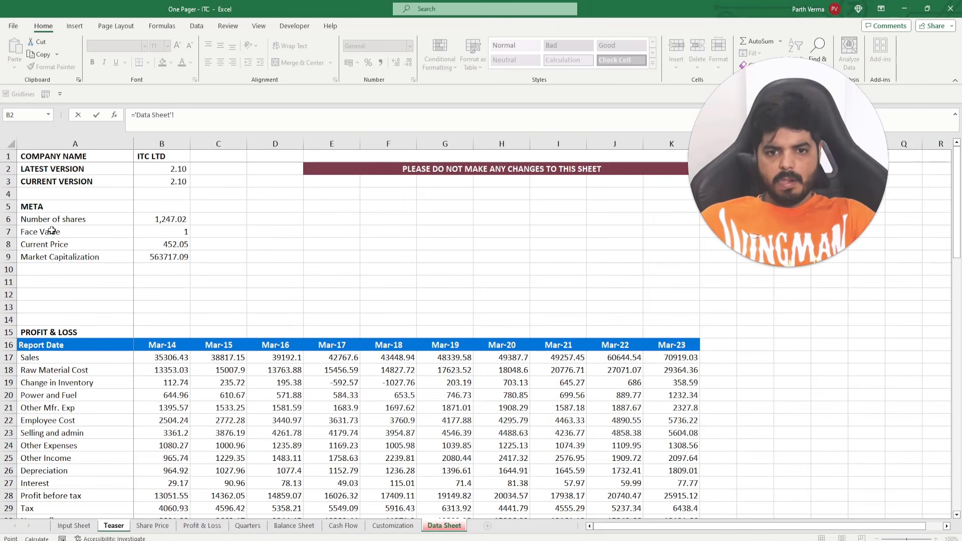
click(163, 222)
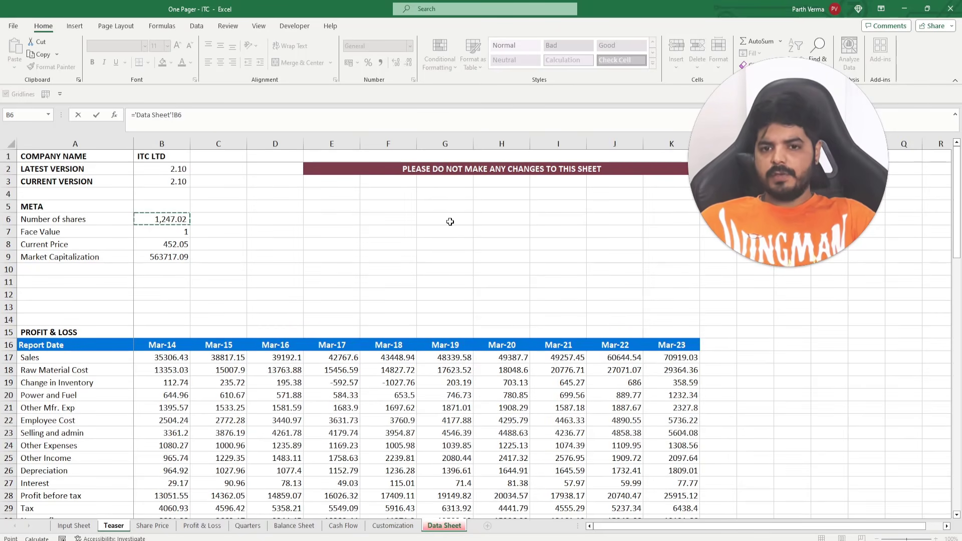
Try pointing the K43 formula at the Mar-23 Adjusted Equity Shares value in Data Sheet cell K93
scroll(451, 222, down, 20)
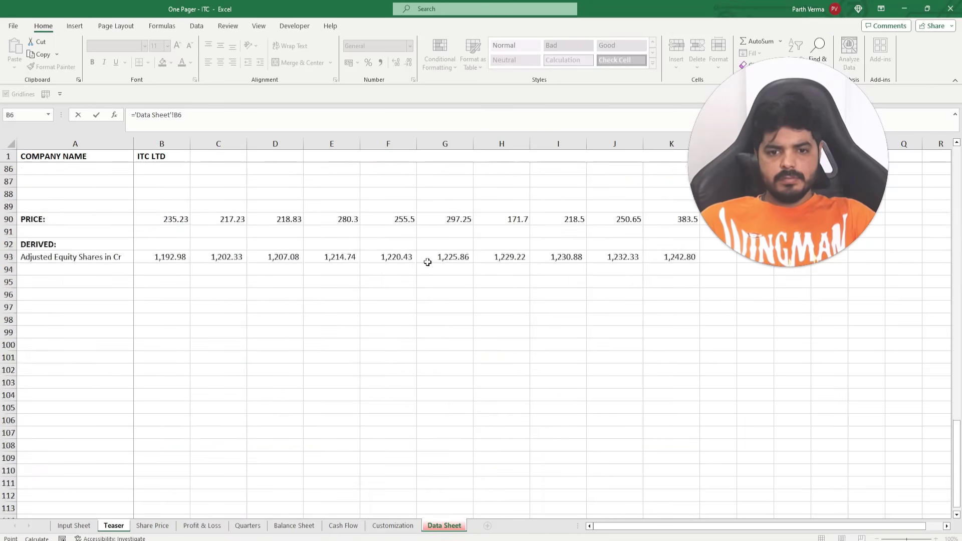
scroll(427, 260, up, 1)
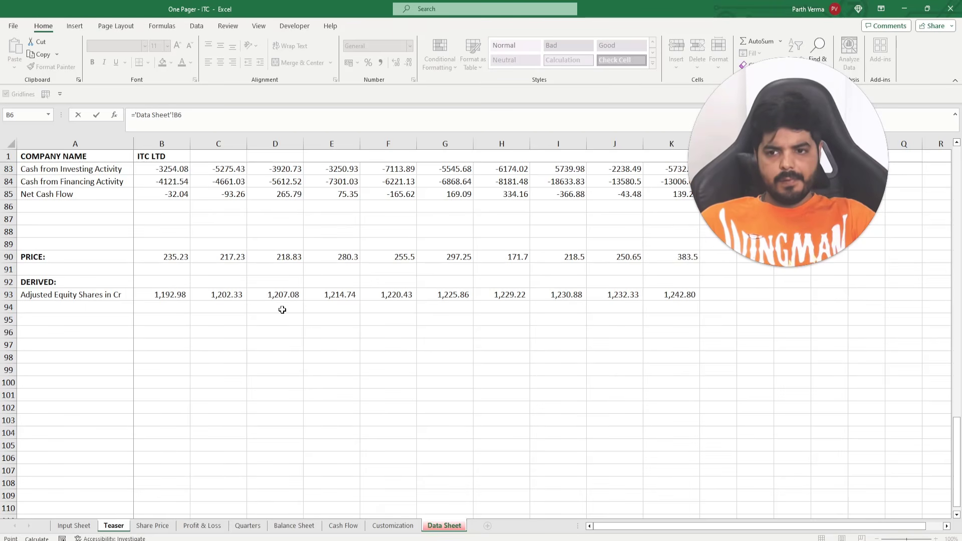
scroll(676, 296, up, 9)
scroll(676, 295, up, 18)
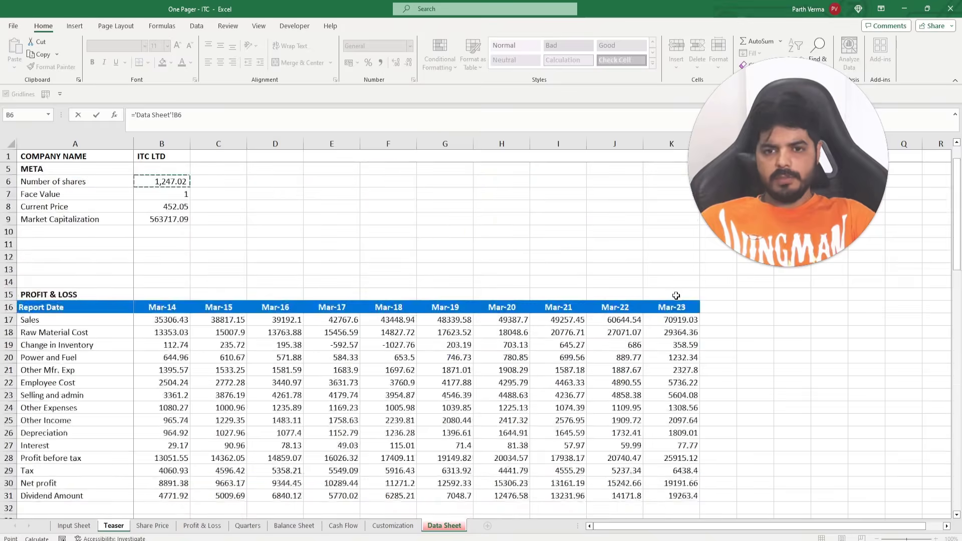
scroll(676, 297, down, 20)
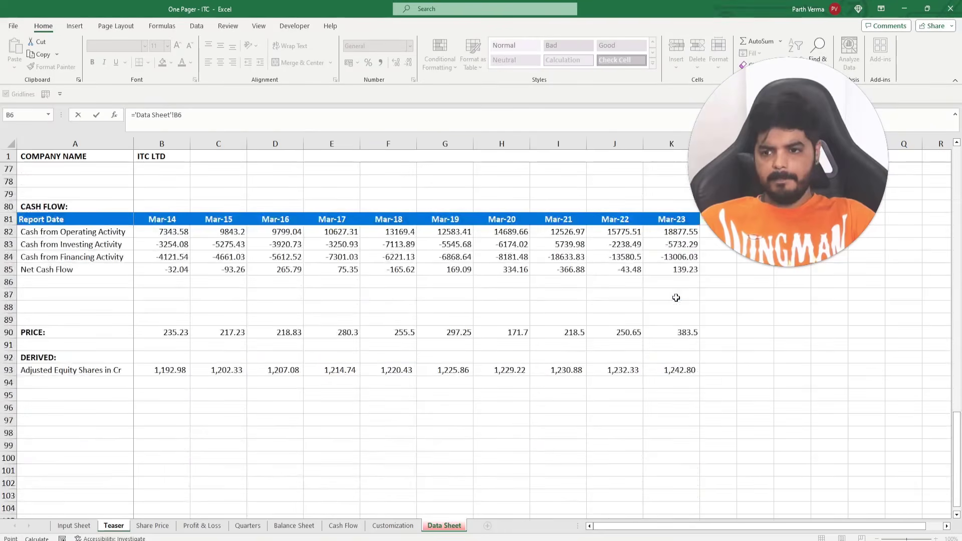
click(688, 369)
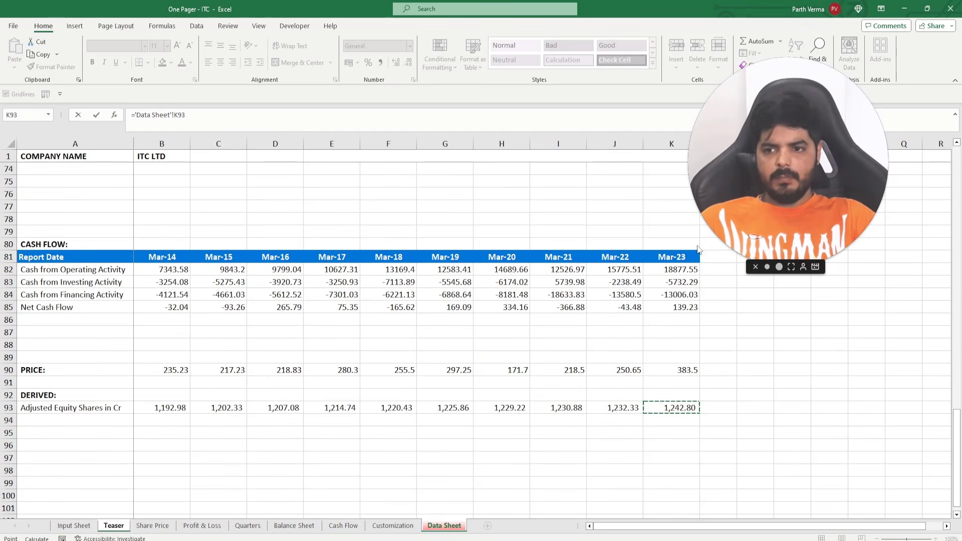
Point the K43 formula back to the Number of shares in Data Sheet cell B6 and complete it
scroll(633, 252, up, 20)
scroll(633, 252, up, 2)
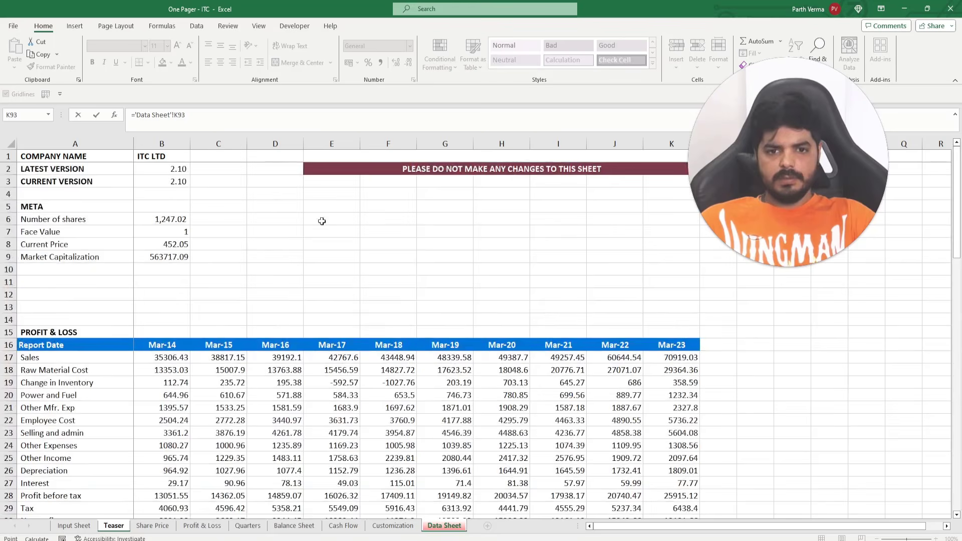
click(170, 245)
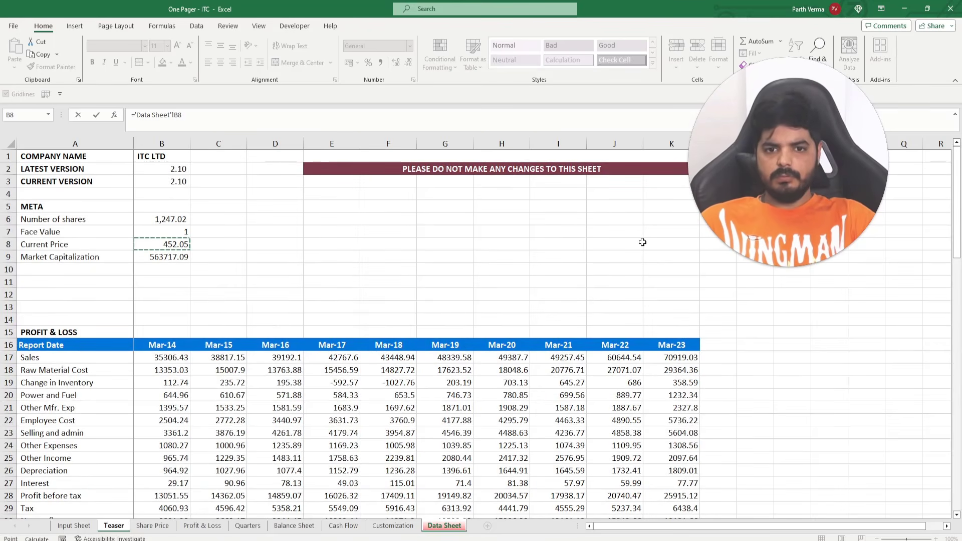
click(173, 221)
key(Return)
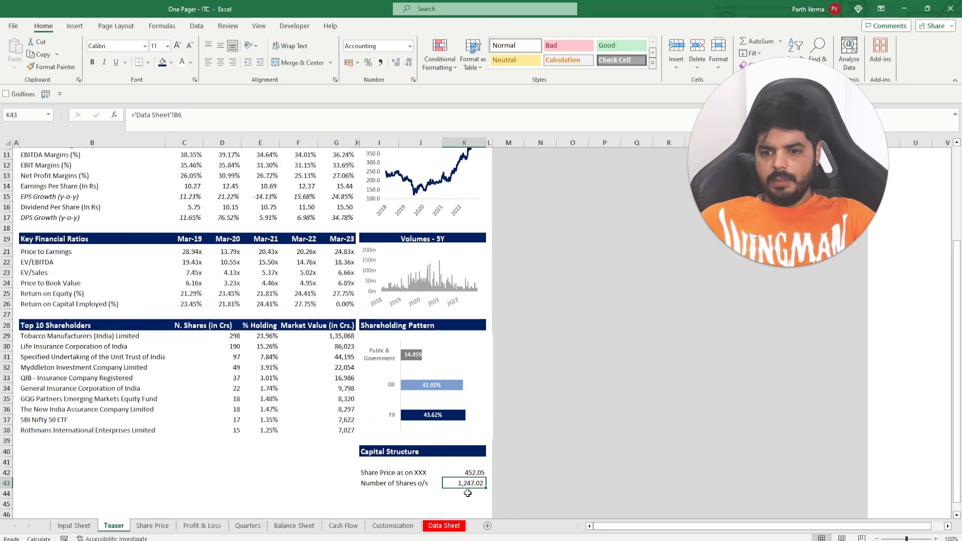
Format the number of shares in K43 to show no decimal places
key(alt)
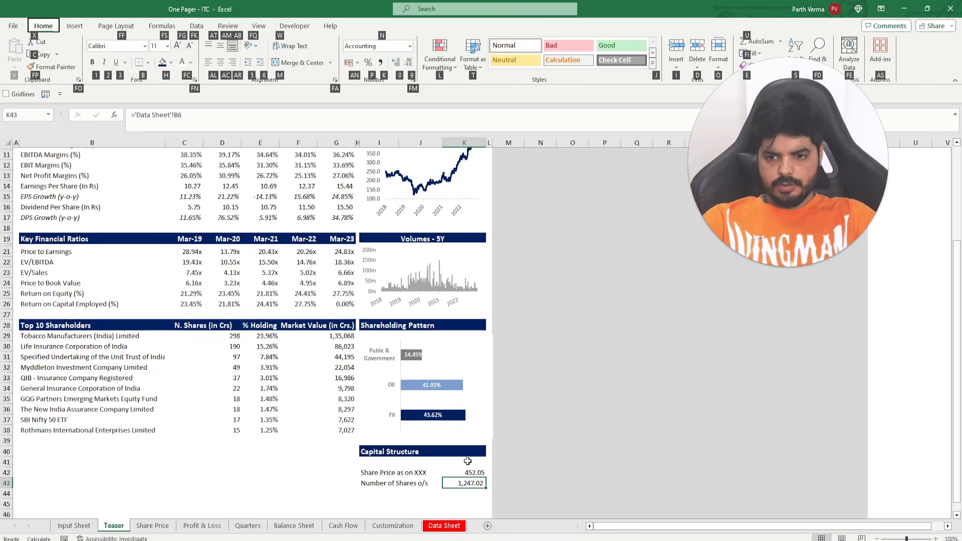
key(9)
key(alt+h)
key(9)
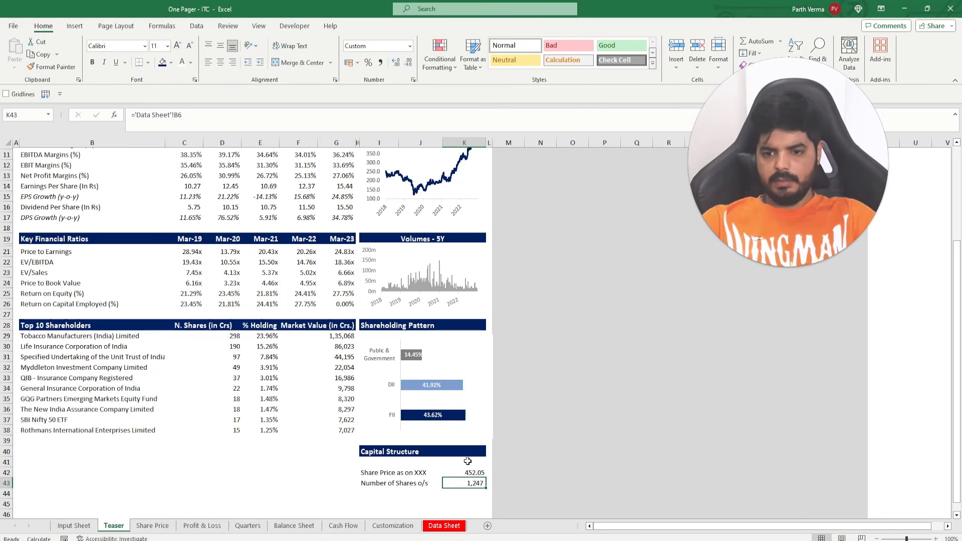
Enter the label "Market Capitalization" in cell I44 and select cell K44 for its value
key(Left)
key(Down)
key(Left)
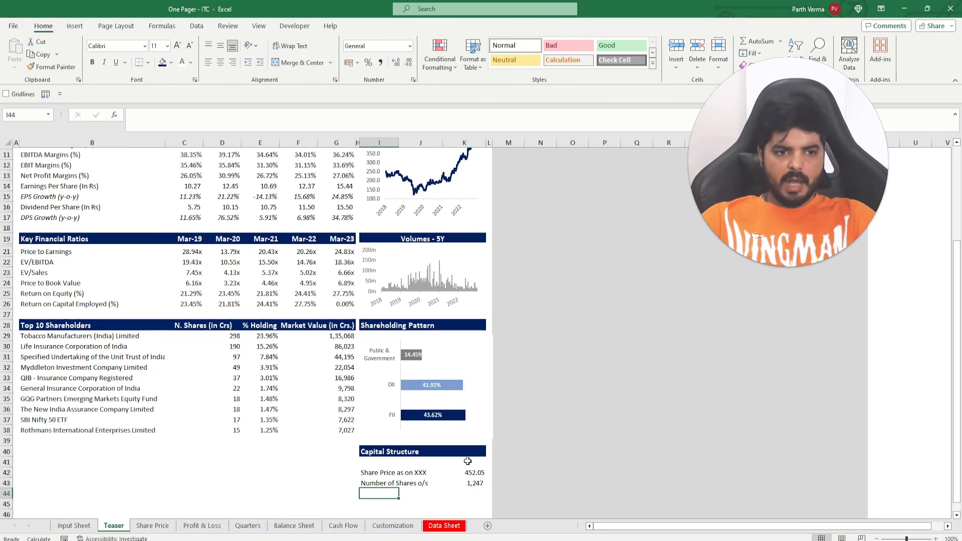
text(Market Capital)
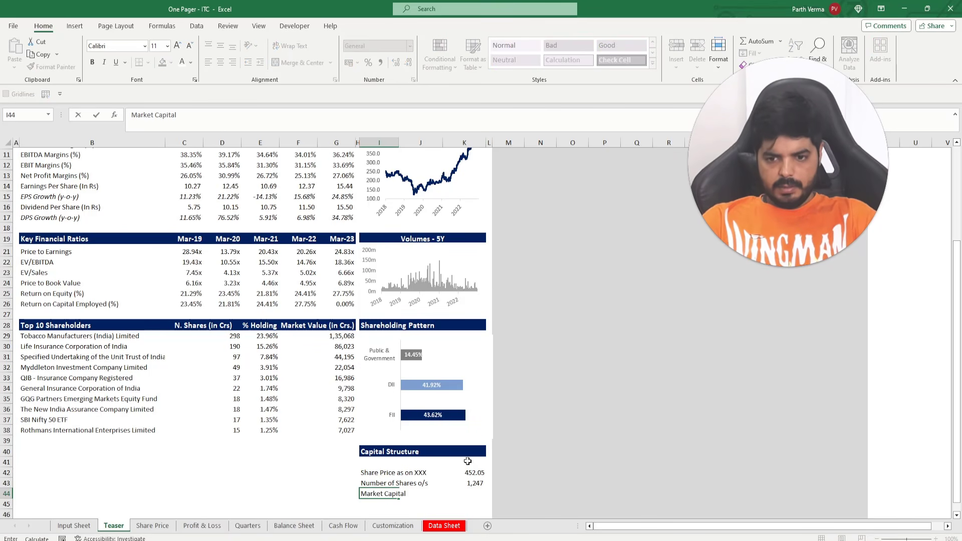
text(ization)
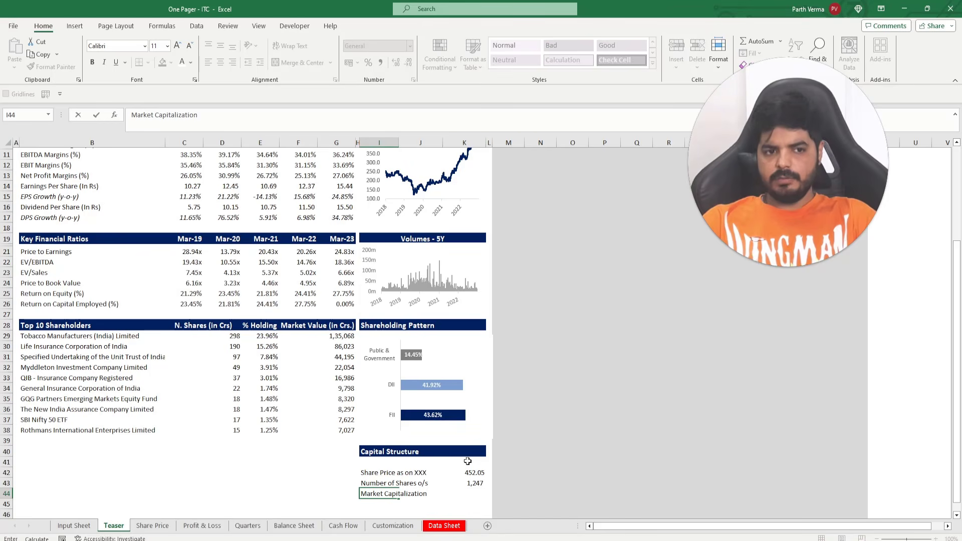
key(ctrl+Return)
key(Right)
key(Right)
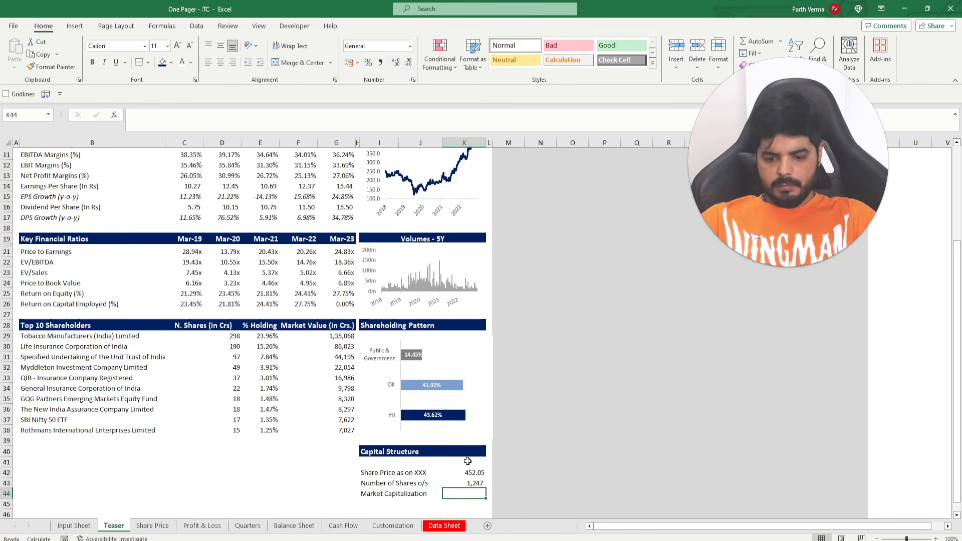
Calculate the market capitalization in cell K44 as share price times number of shares with the formula =K42*K43
text(=)
key(Up)
key(Up)
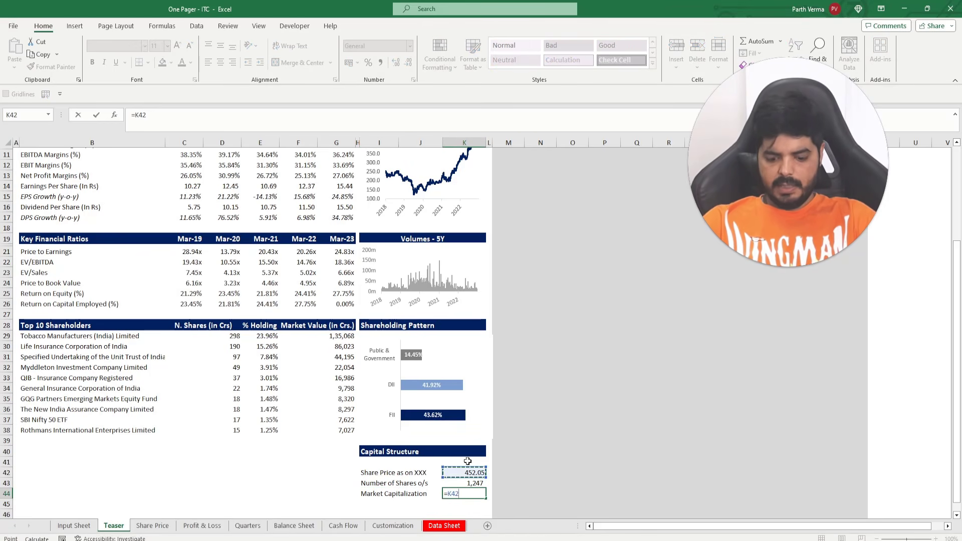
text(*)
key(Up)
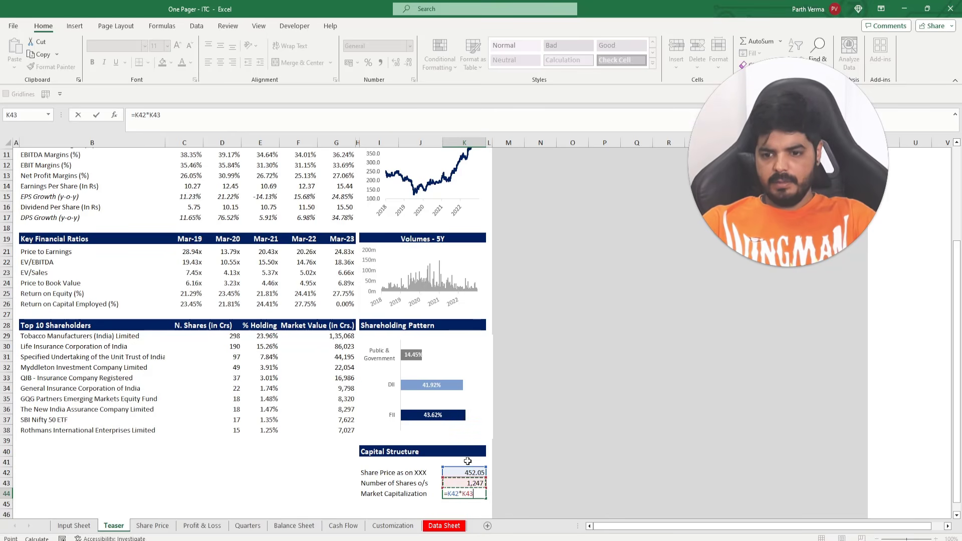
key(Return)
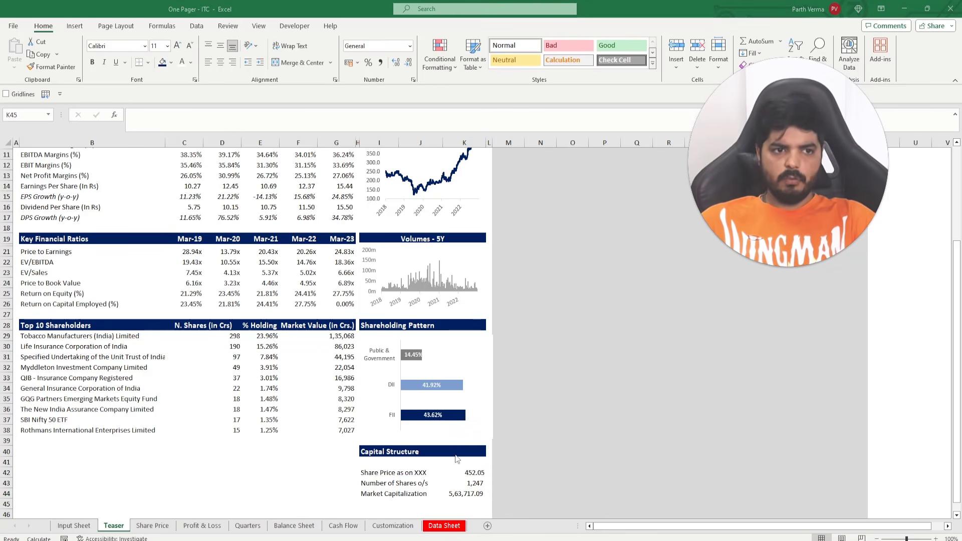
Make the Market Capitalization label and its value in row 44 bold
scroll(412, 461, down, 2)
ctrl+scroll(415, 424, up, 2)
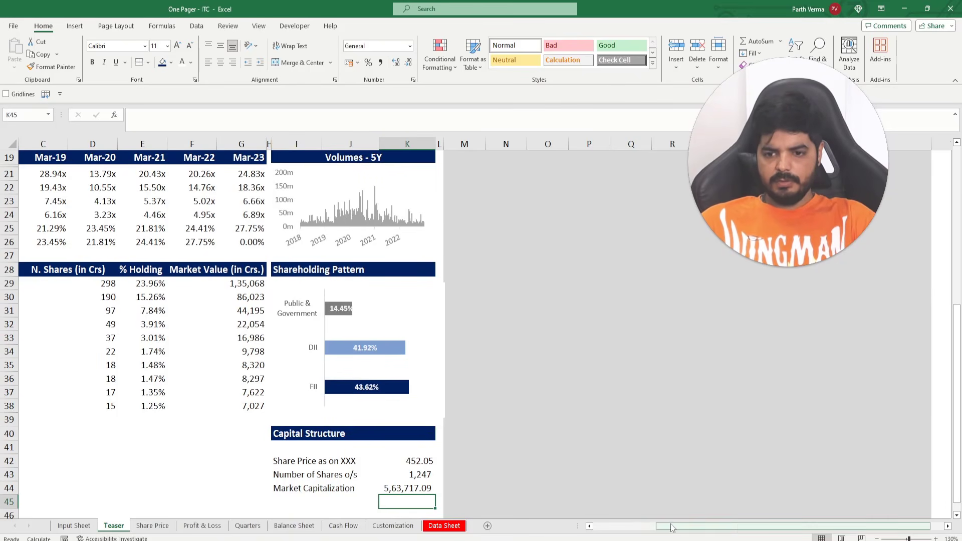
drag(672, 528, 617, 528)
scroll(529, 421, down, 3)
drag(457, 366, 592, 365)
key(ctrl+b)
click(590, 397)
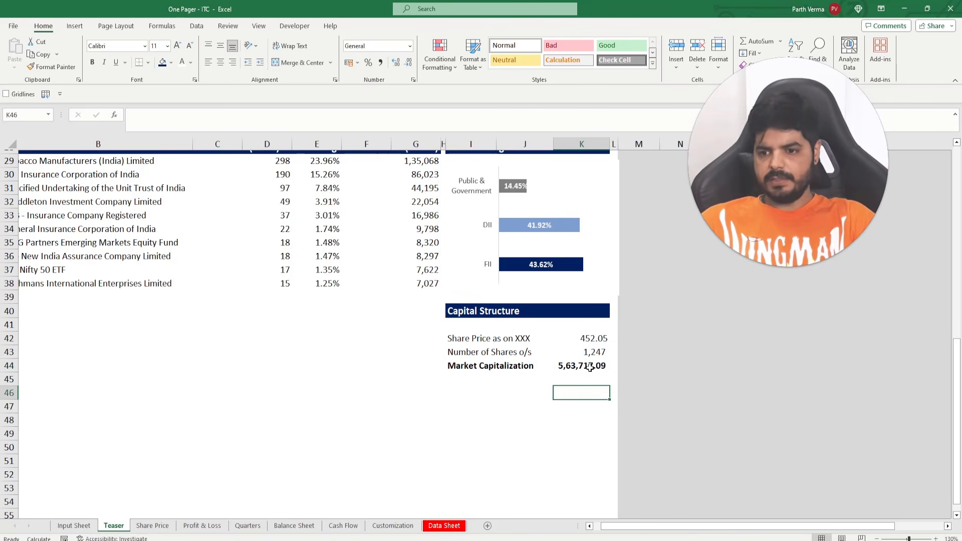
Format the market capitalization value in K44 to show no decimal places
click(590, 367)
key(alt)
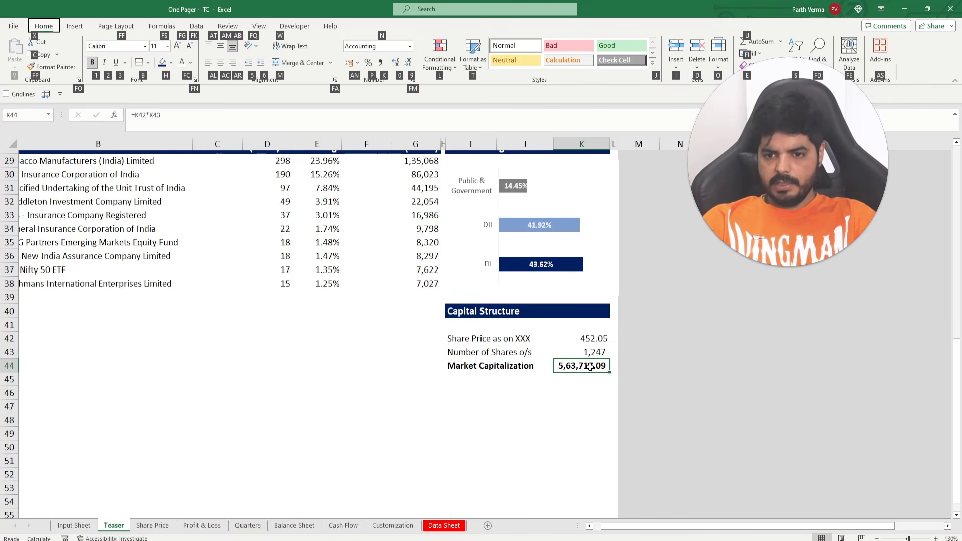
key(9)
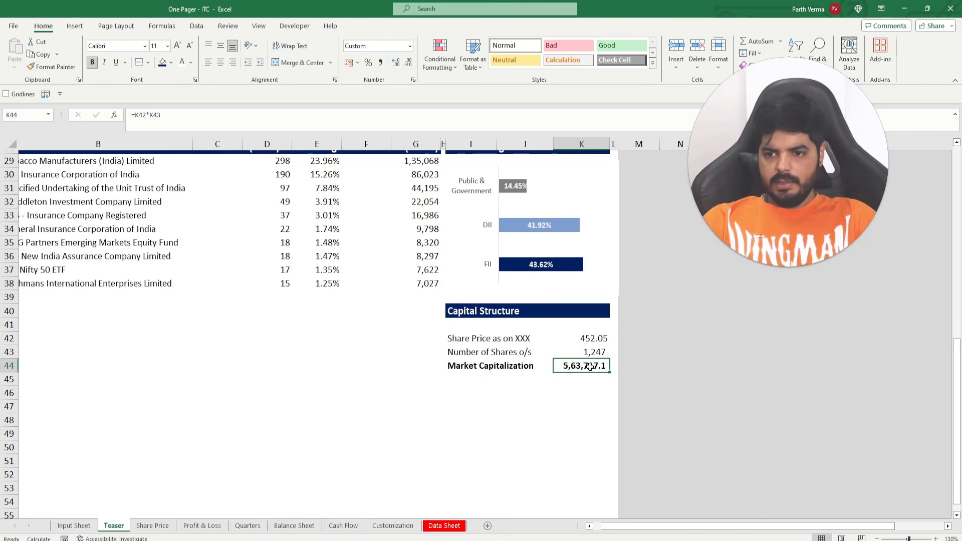
key(alt)
key(h)
key(9)
click(530, 405)
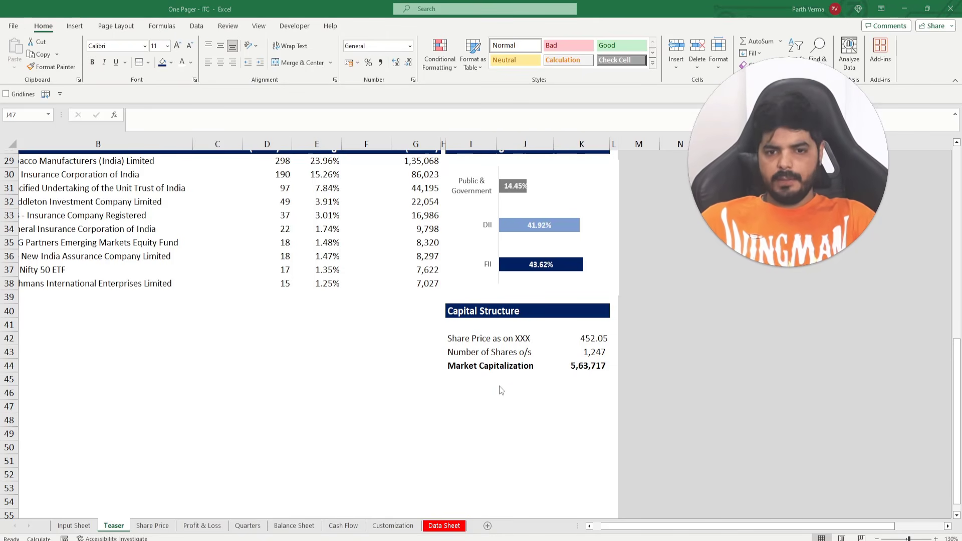
Try to enter the label "-Cash" in cell I45 below Market Capitalization
click(470, 382)
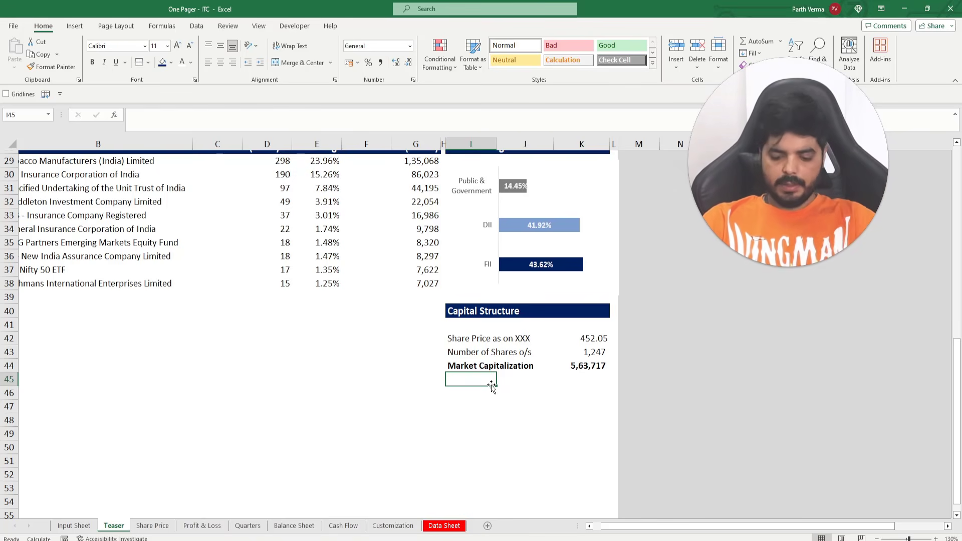
text(-Cash)
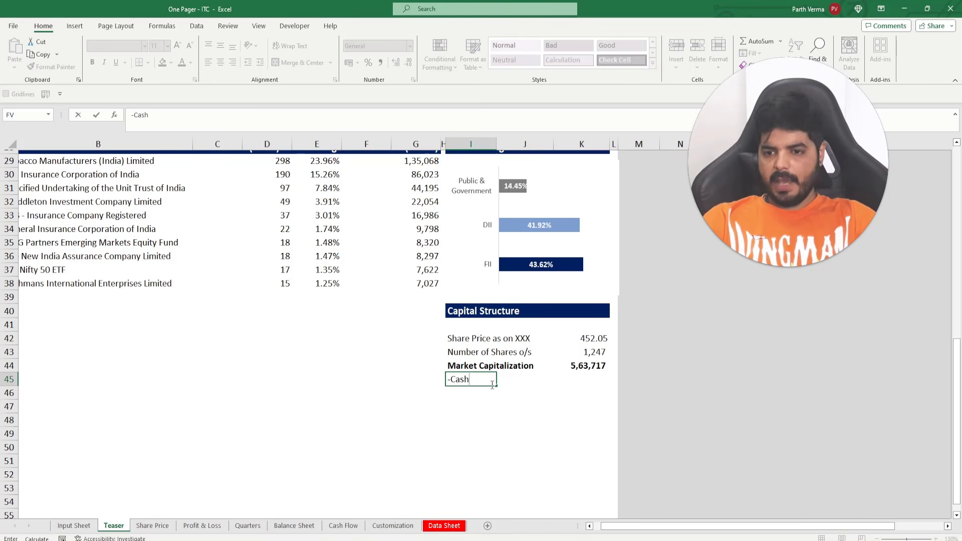
key(BackSpace)
text(h)
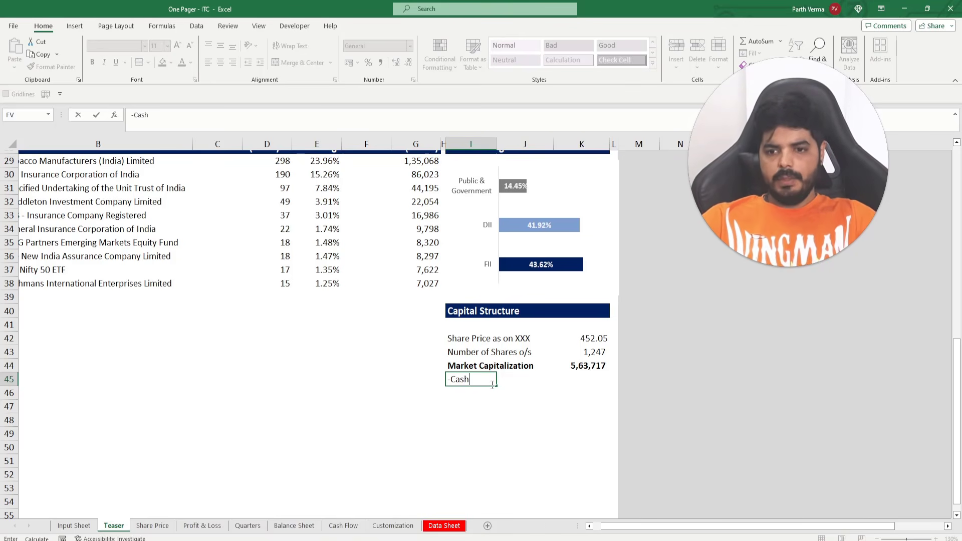
key(Return)
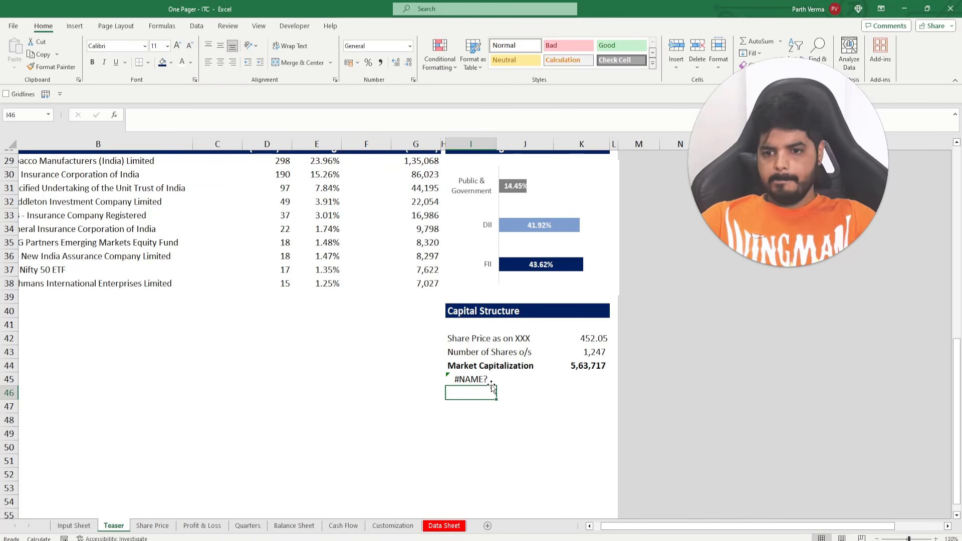
Enter the label "Less: Cash & Equivalents" in cell I45
click(491, 383)
text(')
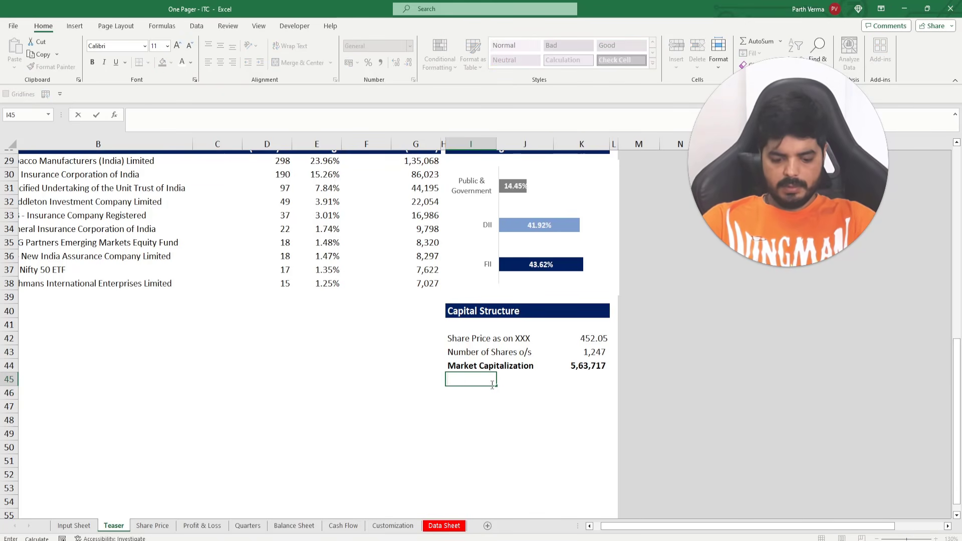
text(Less)
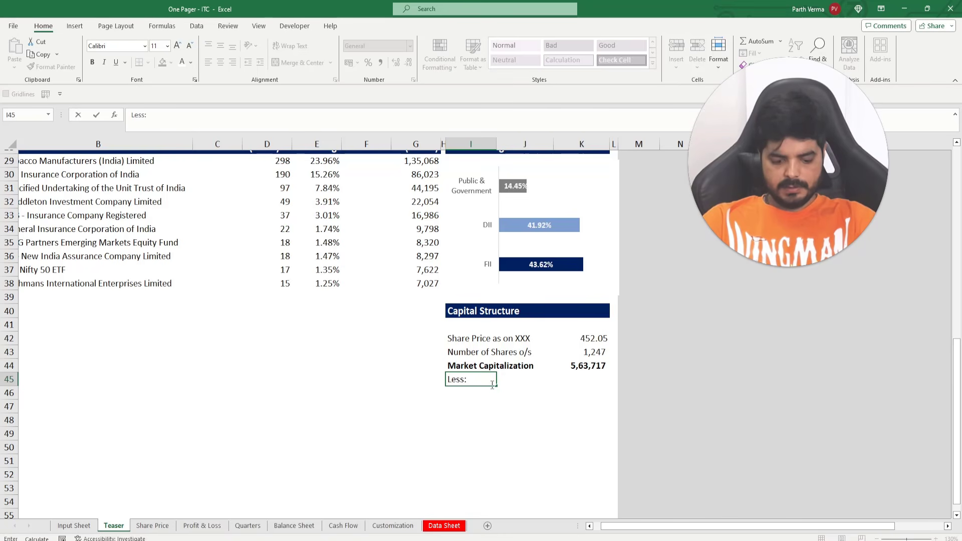
text(: Cash & Eq)
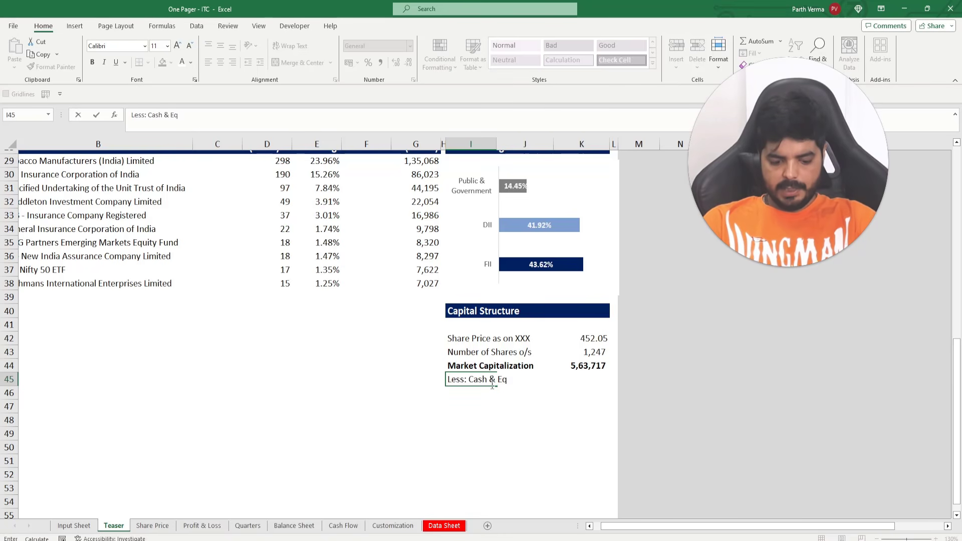
text(uivalents)
key(Return)
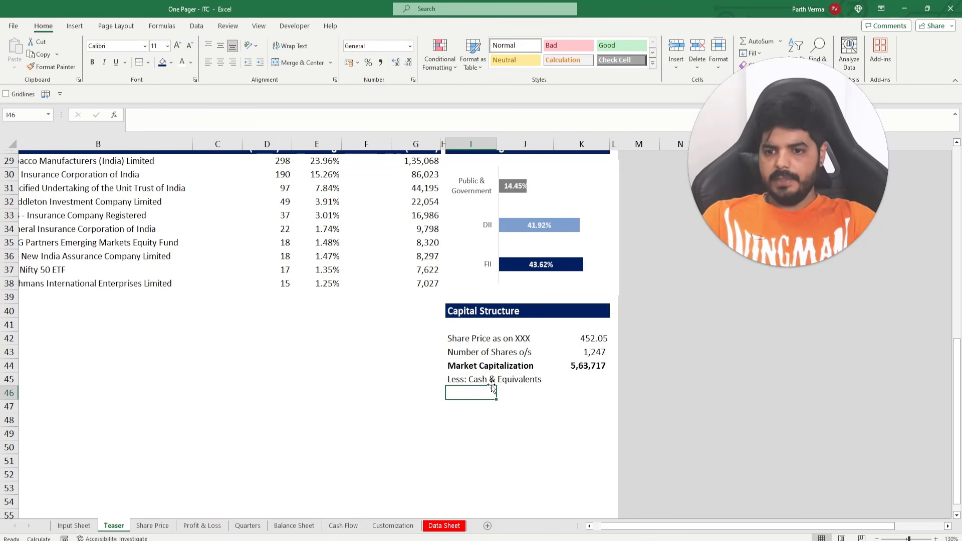
Indent the Cash & Equivalents label in cell I45 by one level
key(Up)
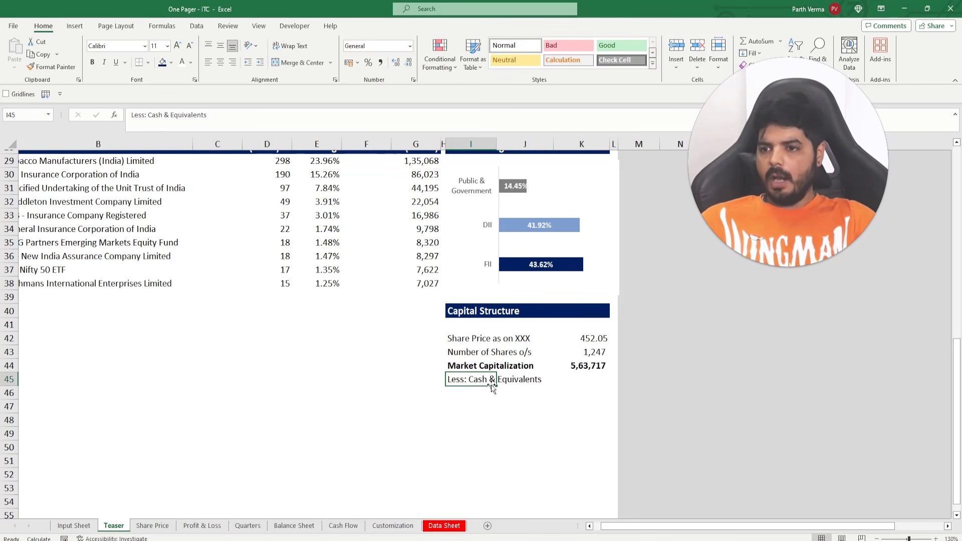
key(alt)
key(h)
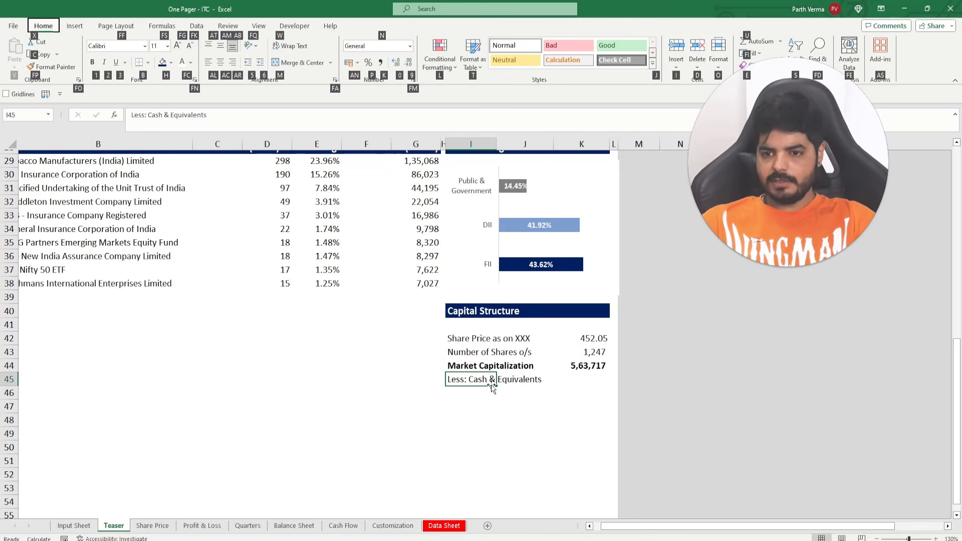
key(6)
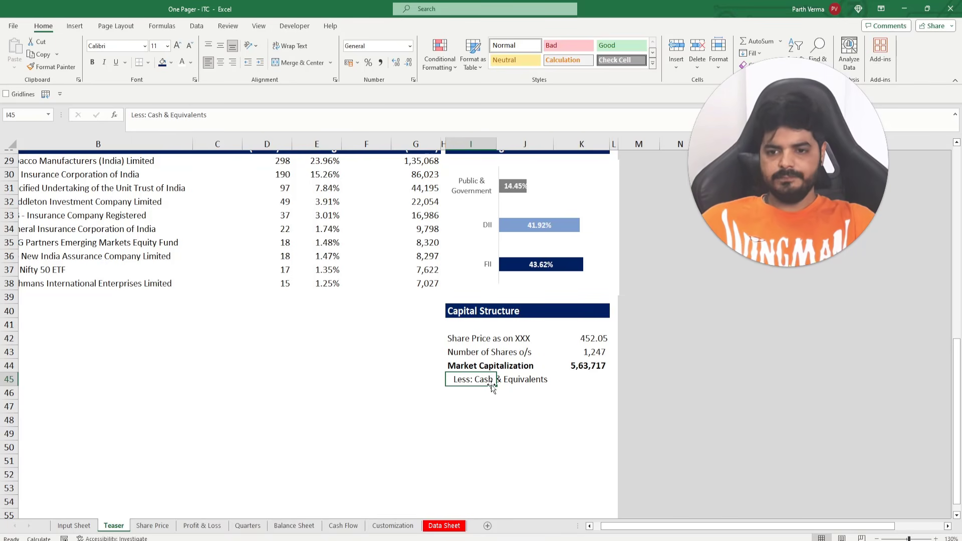
Copy the indented label from I45 into cells I46 to I49
key(ctrl+c)
key(Down)
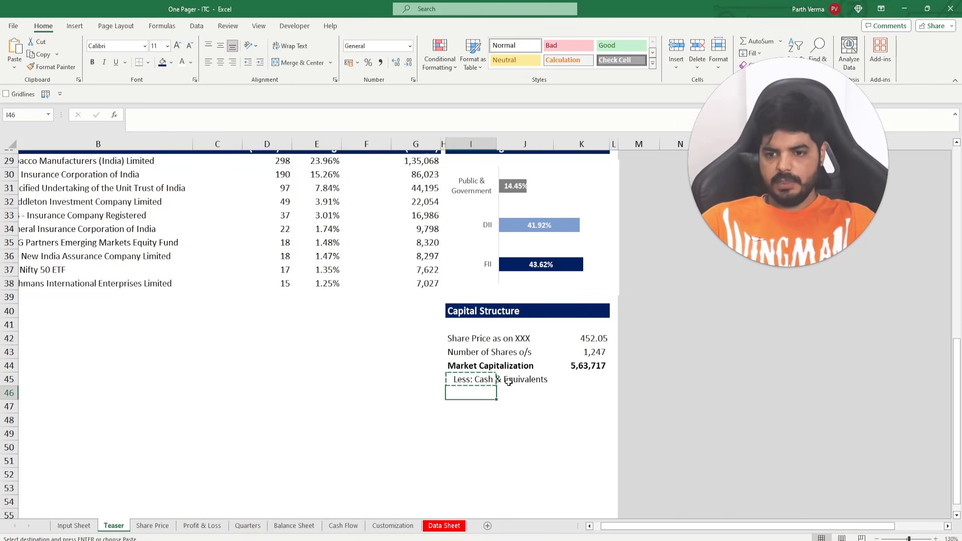
key(shift+Down)
key(shift+Down)
key(shift+Down)
key(Return)
Link cell K45 to the Mar-23 Cash & Bank value in Data Sheet cell K69
key(Up)
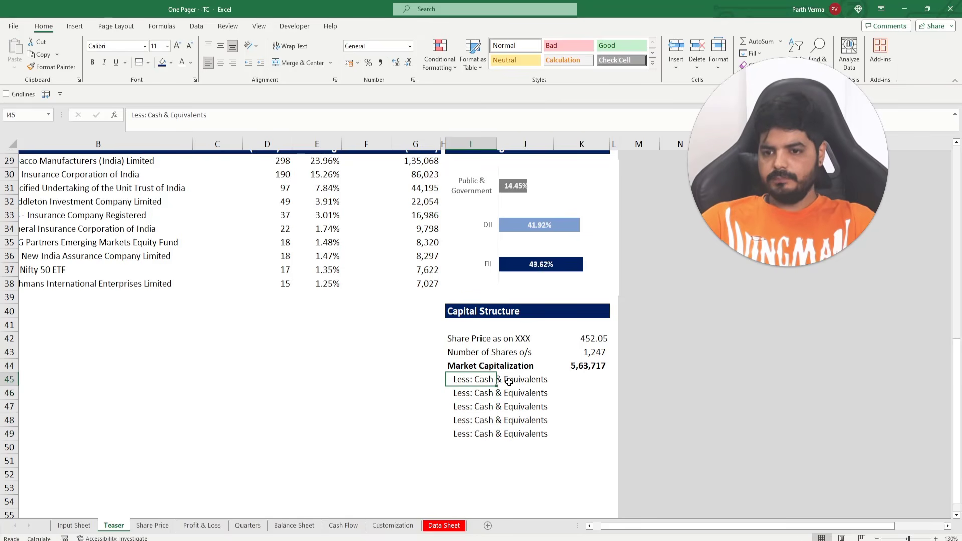
key(Right)
key(Right)
text(=)
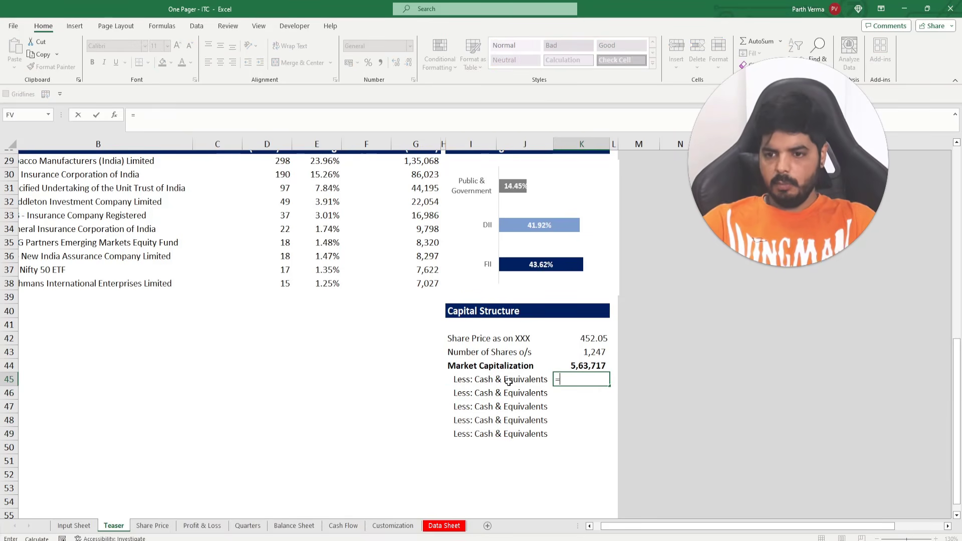
click(444, 526)
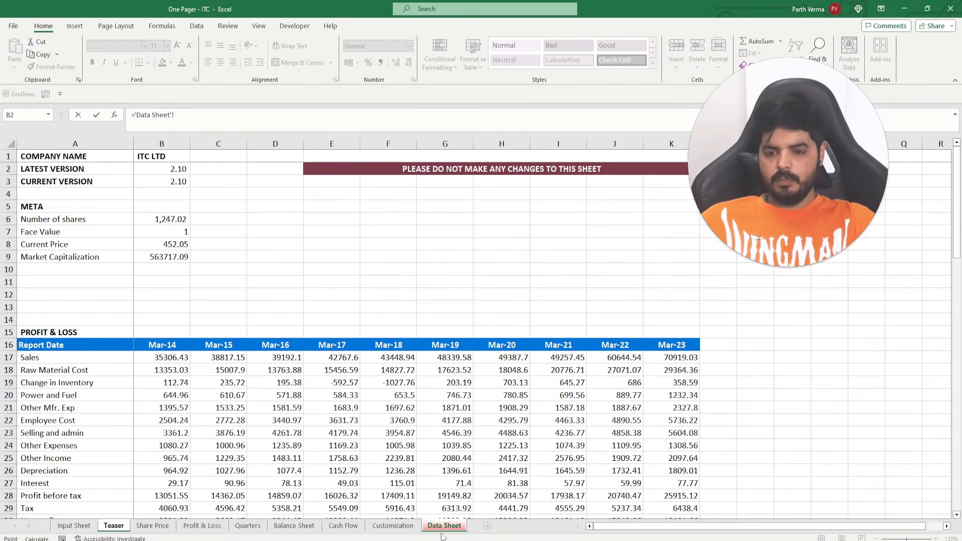
scroll(461, 432, down, 14)
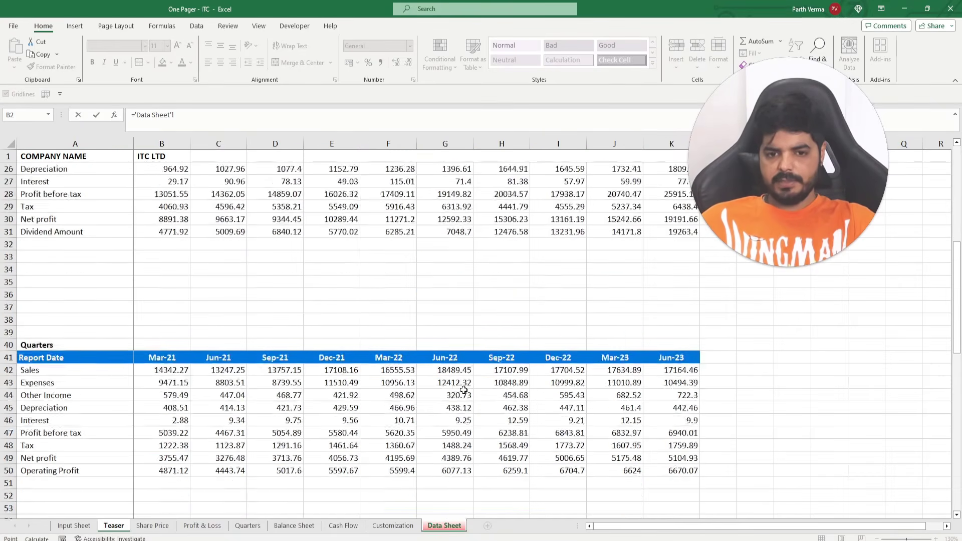
scroll(468, 395, down, 1)
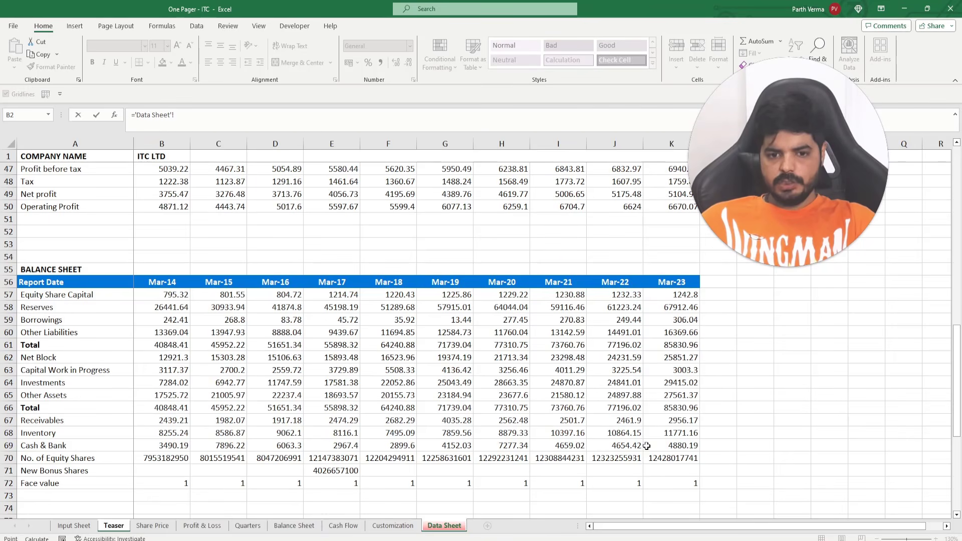
click(682, 447)
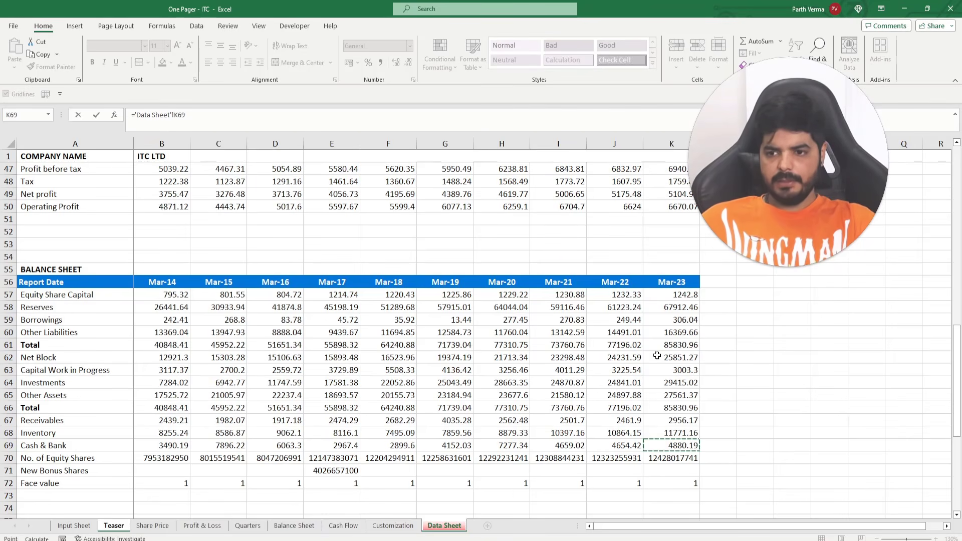
scroll(657, 355, up, 13)
scroll(652, 327, up, 2)
scroll(653, 328, down, 20)
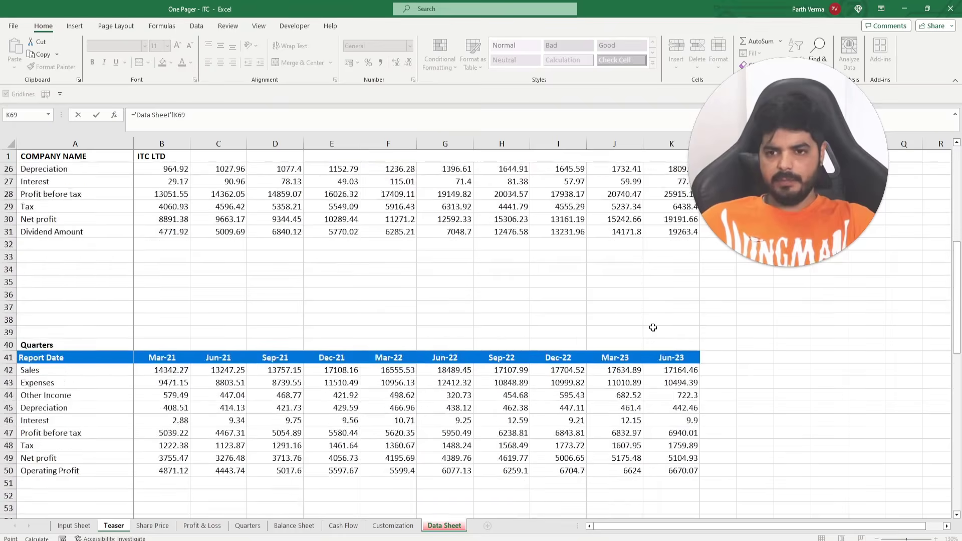
scroll(653, 327, down, 4)
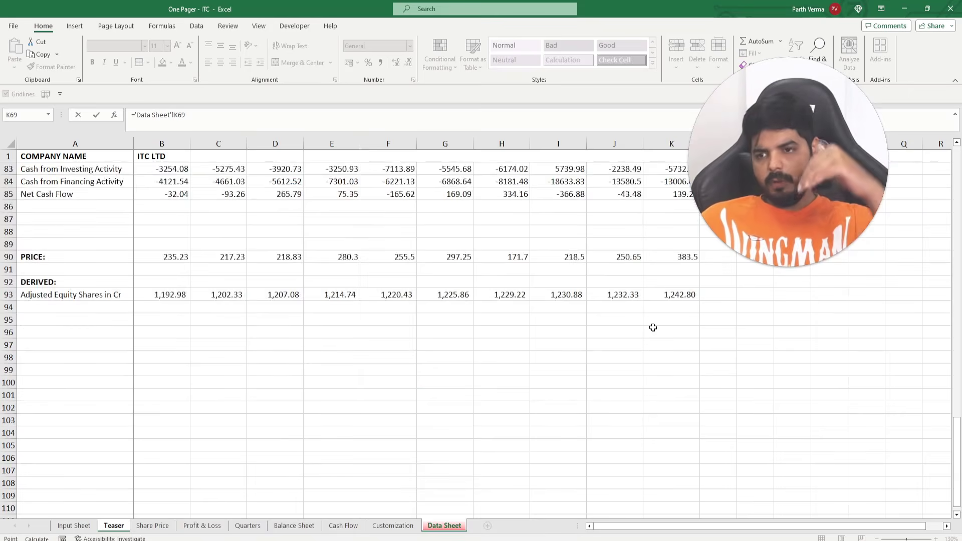
scroll(653, 328, up, 10)
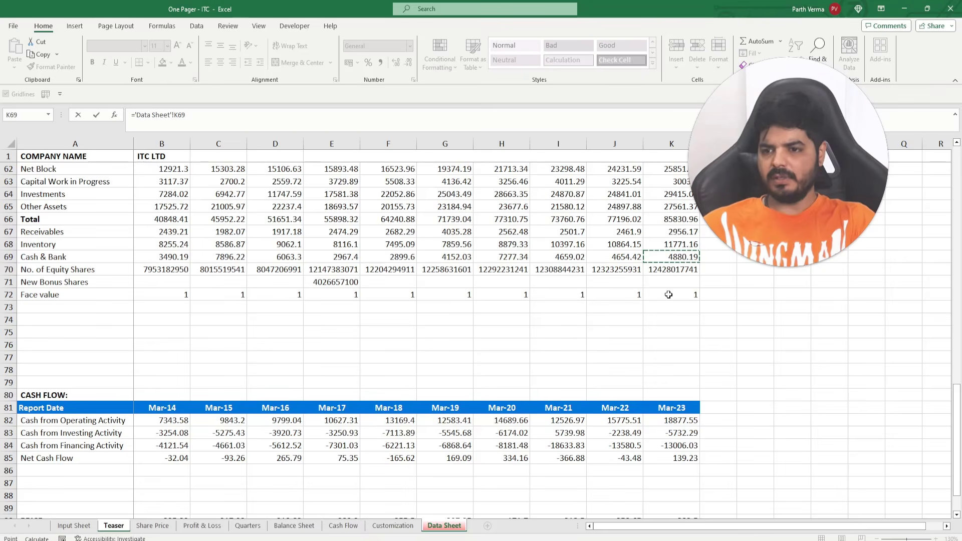
key(Return)
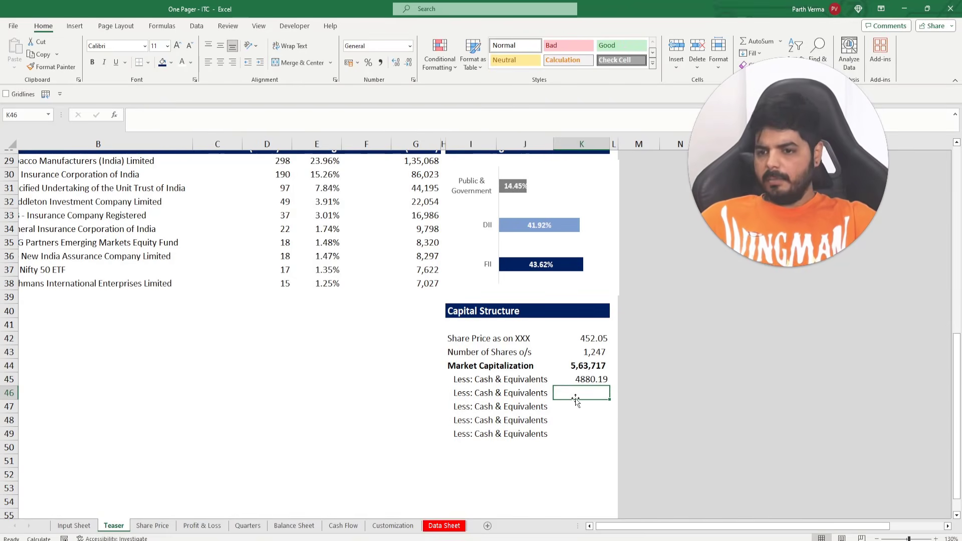
Change the copied label in cell I46 to "Less: Total Debt"
click(507, 397)
double_click(481, 394)
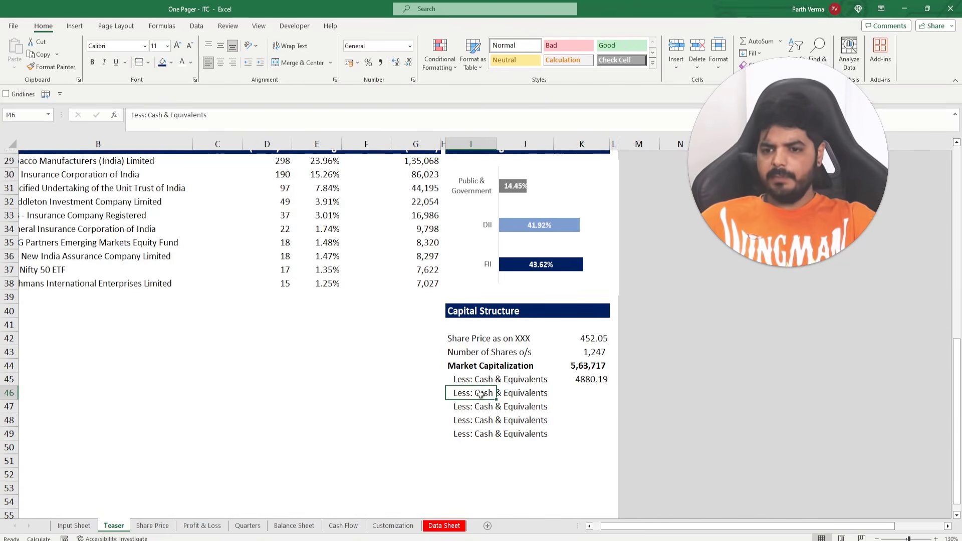
drag(481, 392, 551, 392)
key(Delete)
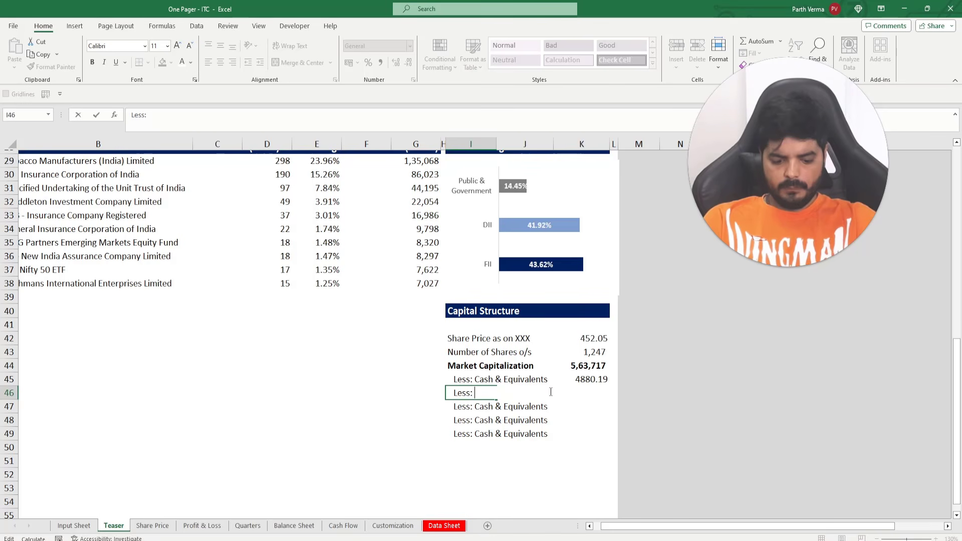
text(Total)
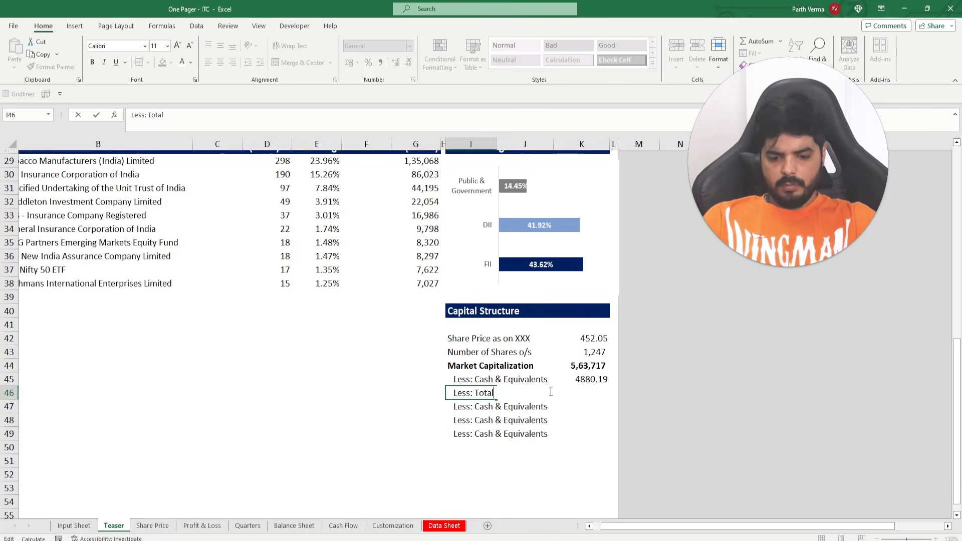
text( Deb)
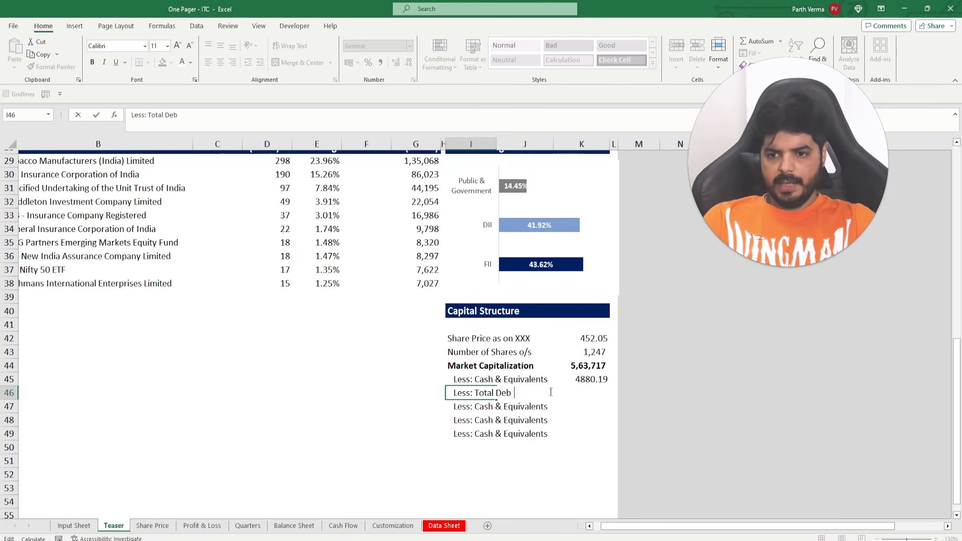
text(t)
key(Return)
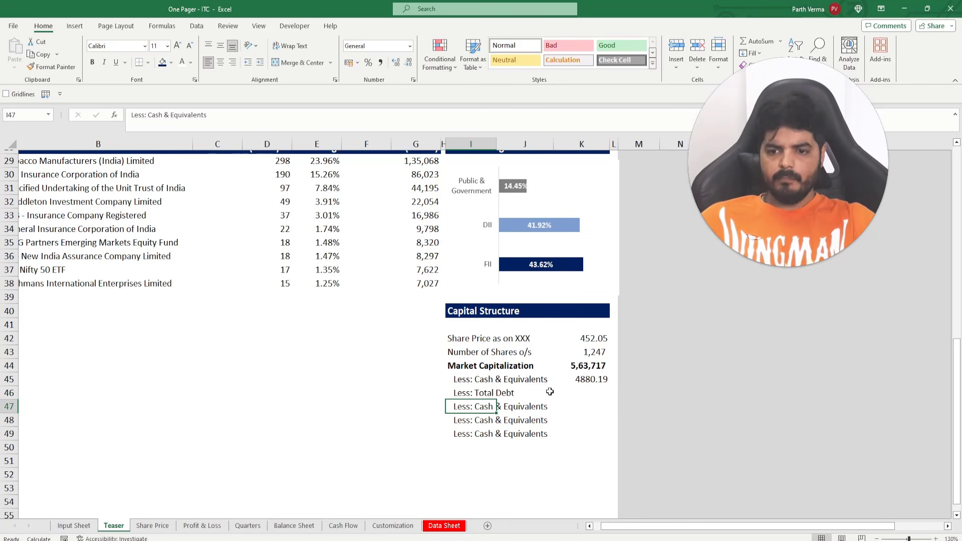
Link cell K46 for Total Debt to the Mar-23 Borrowings value in Data Sheet cell K59
click(556, 393)
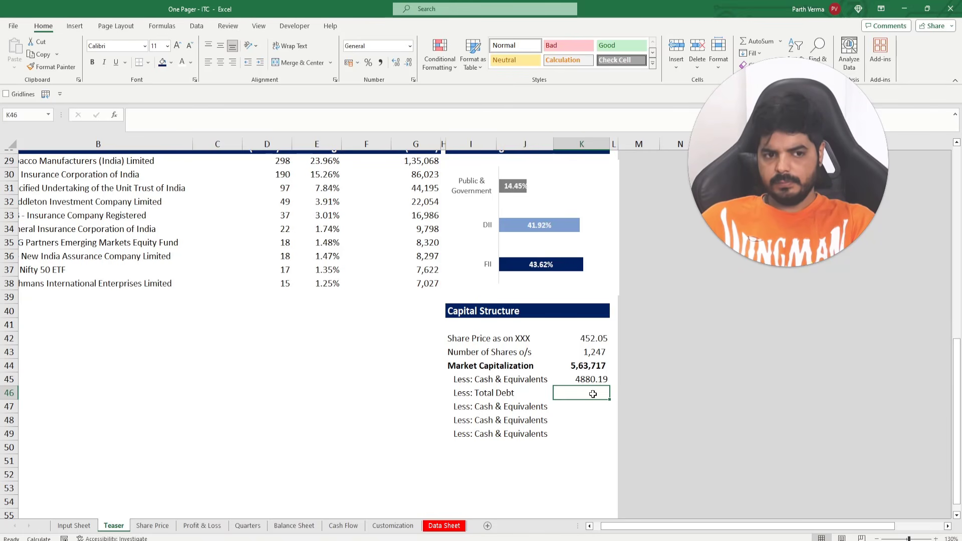
text(=)
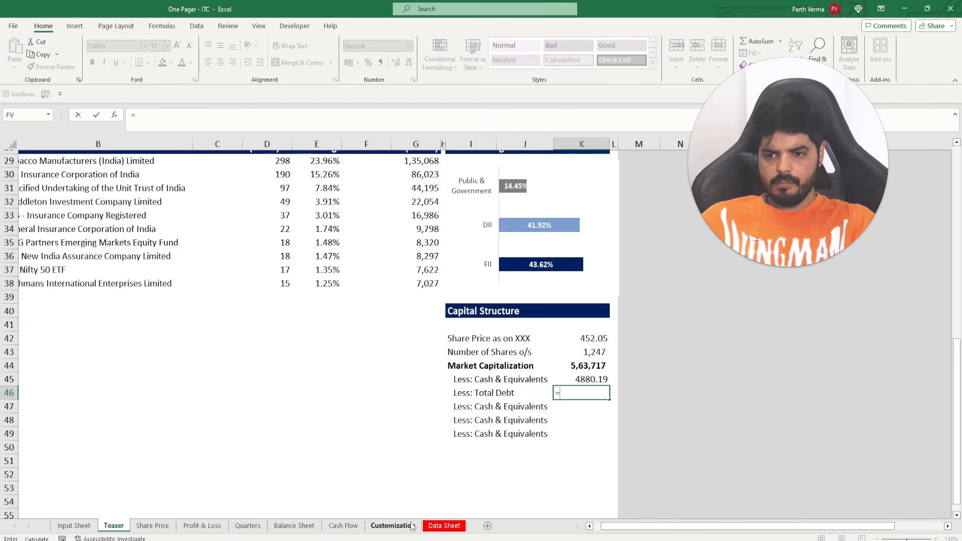
click(391, 525)
click(460, 525)
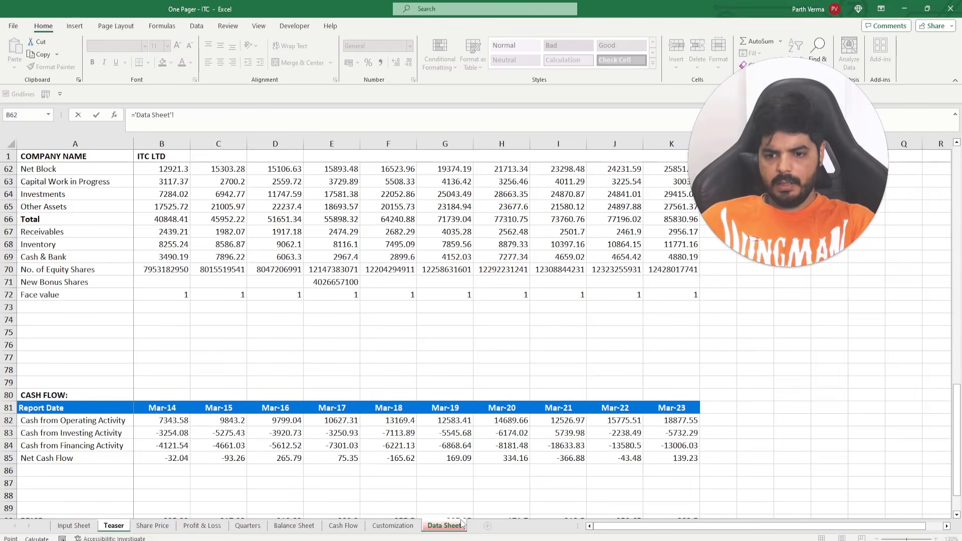
scroll(450, 336, up, 2)
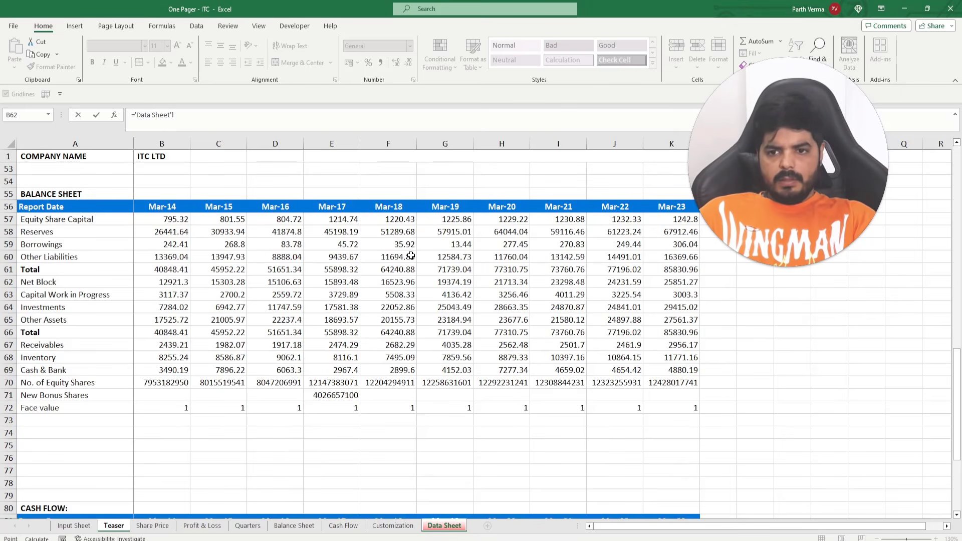
click(685, 244)
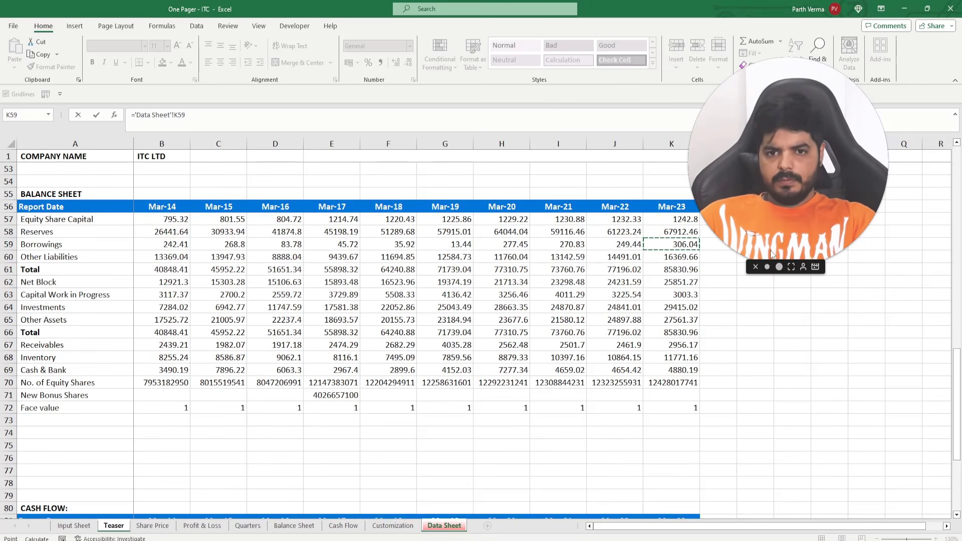
key(Return)
Multiply the Cash & Equivalents formula in cell K45 by -1
click(607, 375)
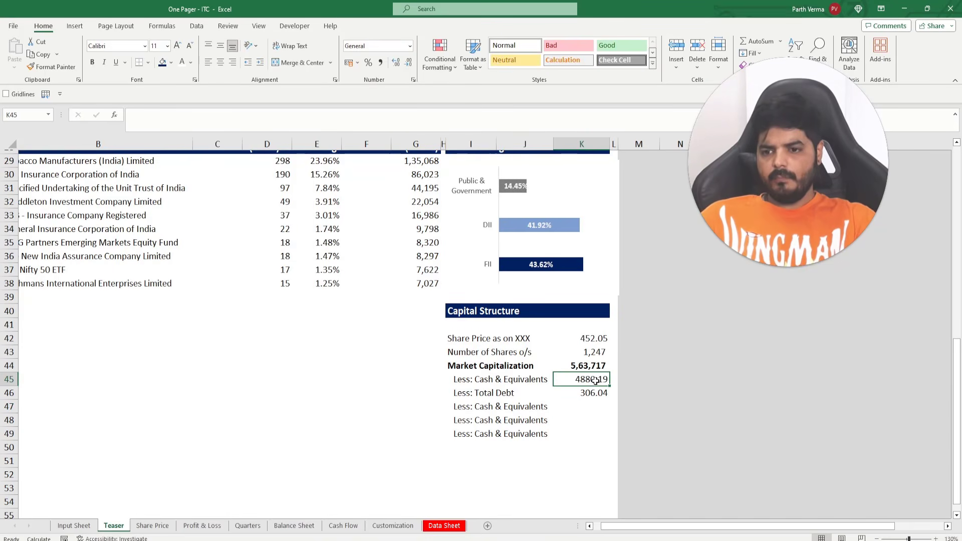
click(209, 121)
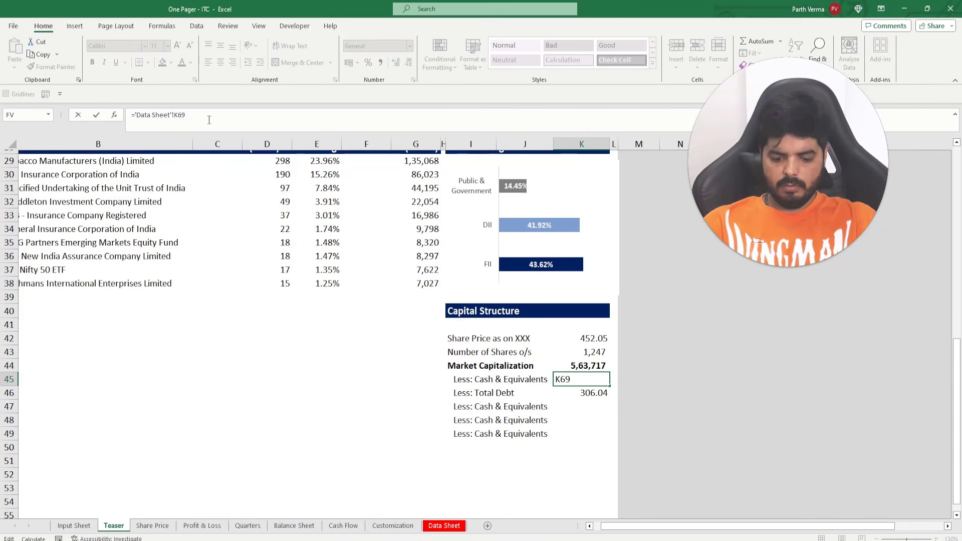
text(*-1)
key(Return)
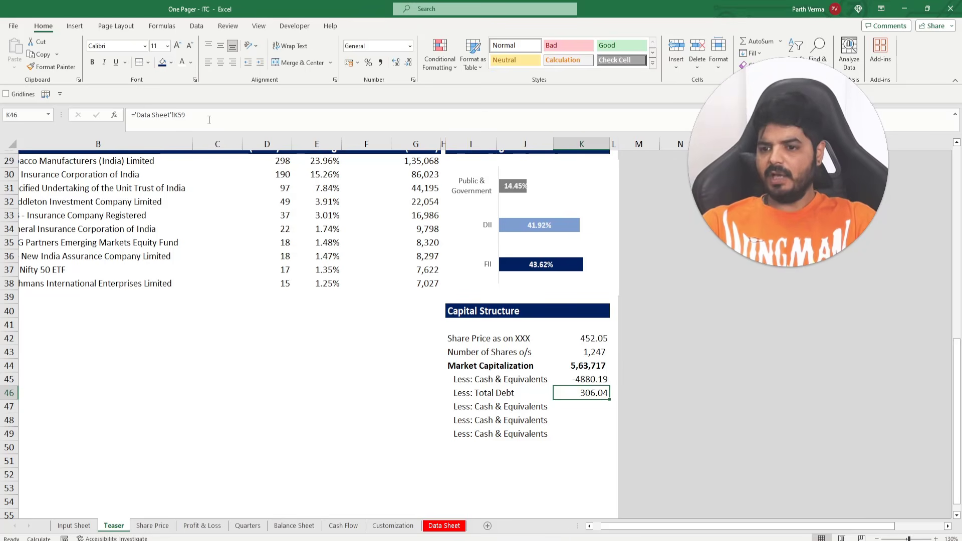
Multiply the Total Debt formula in cell K46 by -1
key(F2)
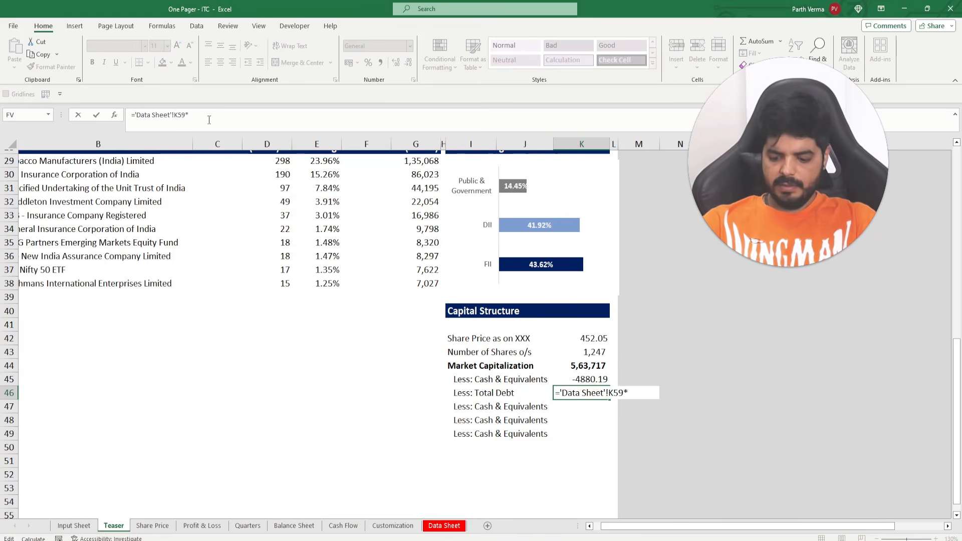
text(*-1)
key(Return)
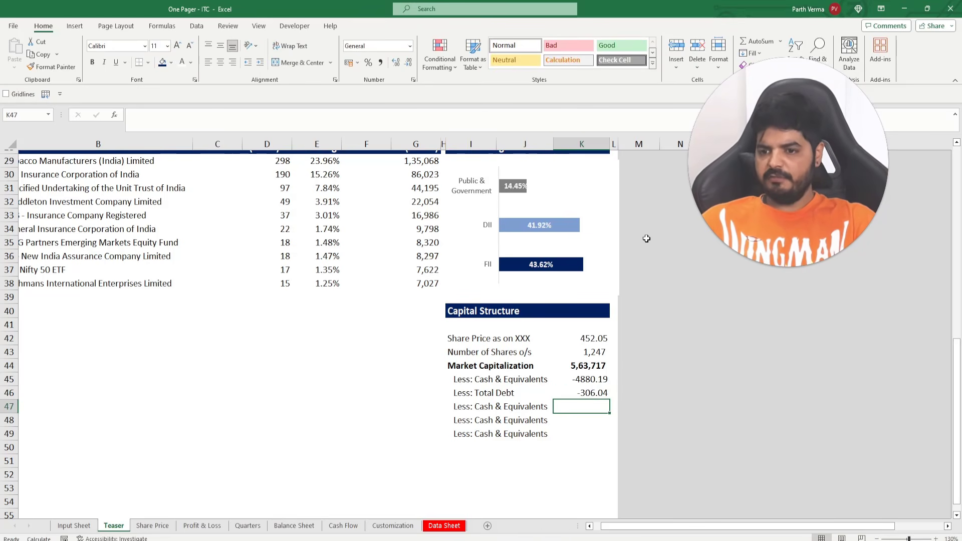
Copy only the formatting of market value cell F32 onto K42:K46 and make Market Capitalization cell K44 bold again
scroll(501, 274, up, 2)
click(419, 282)
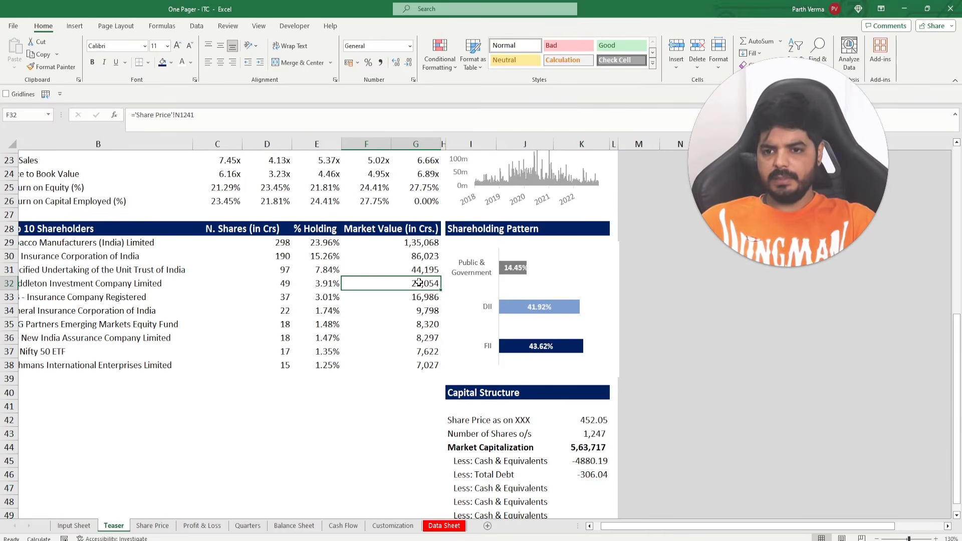
key(ctrl+c)
drag(582, 420, 599, 474)
key(ctrl+alt+v)
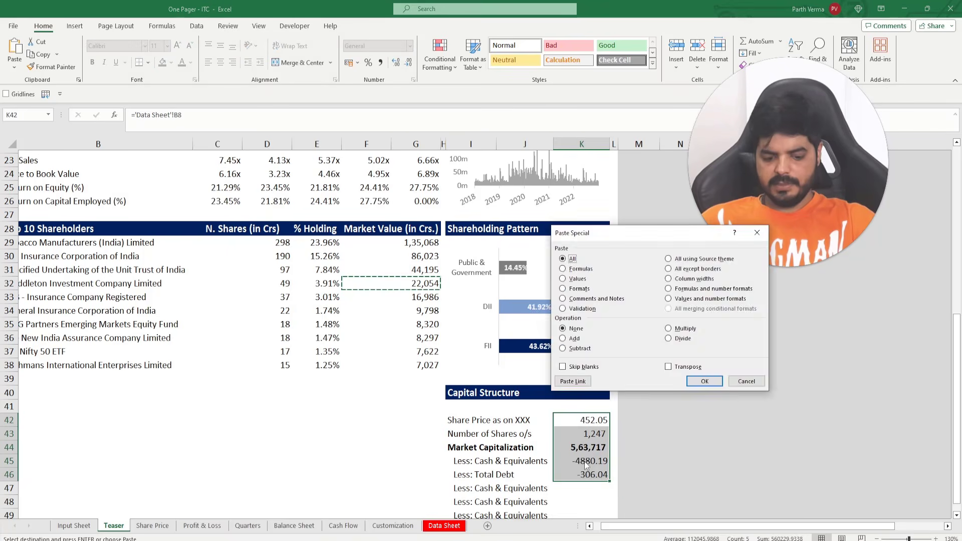
key(t)
key(Return)
click(601, 447)
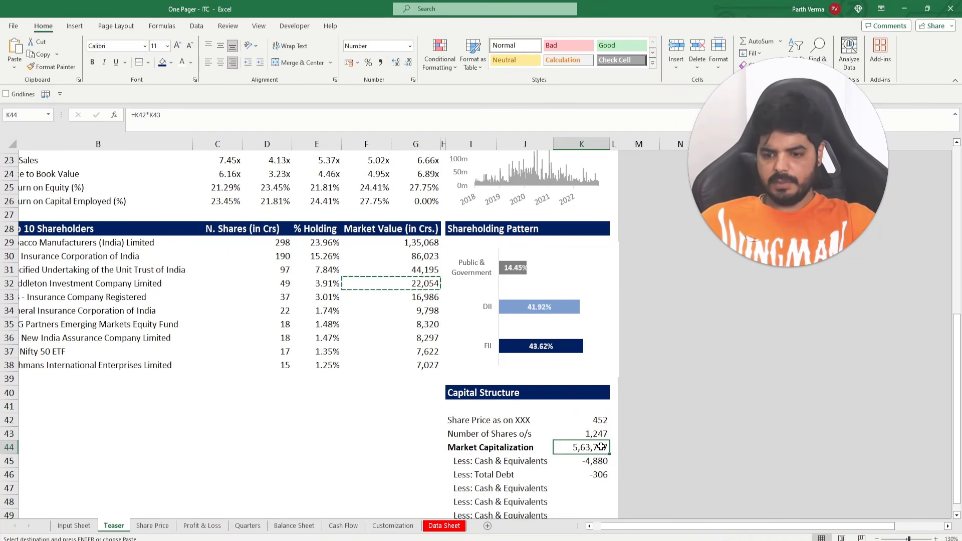
key(ctrl+b)
Remove the multiplication by -1 from the Total Debt formula in cell K46
drag(592, 464, 594, 477)
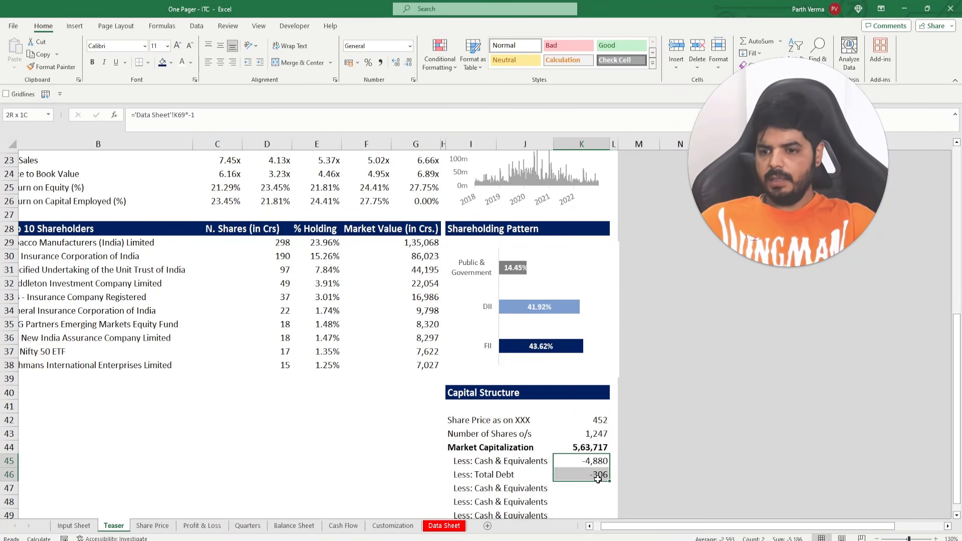
scroll(596, 514, down, 1)
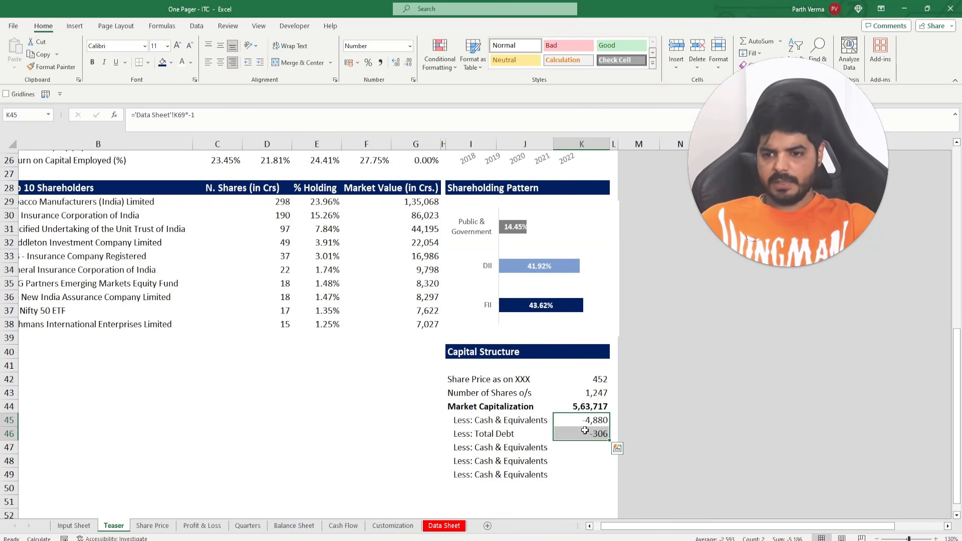
click(471, 432)
key(F2)
key(Escape)
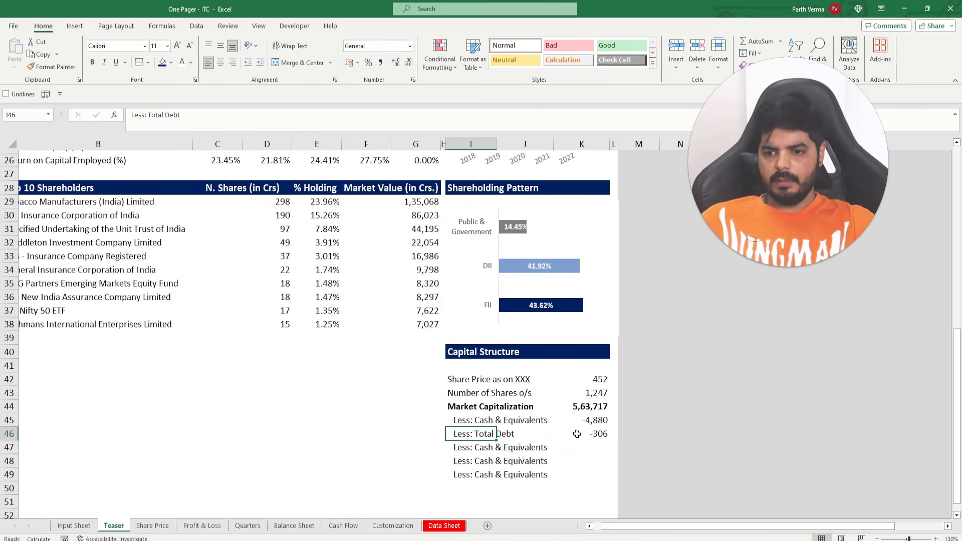
click(597, 435)
key(F2)
key(Escape)
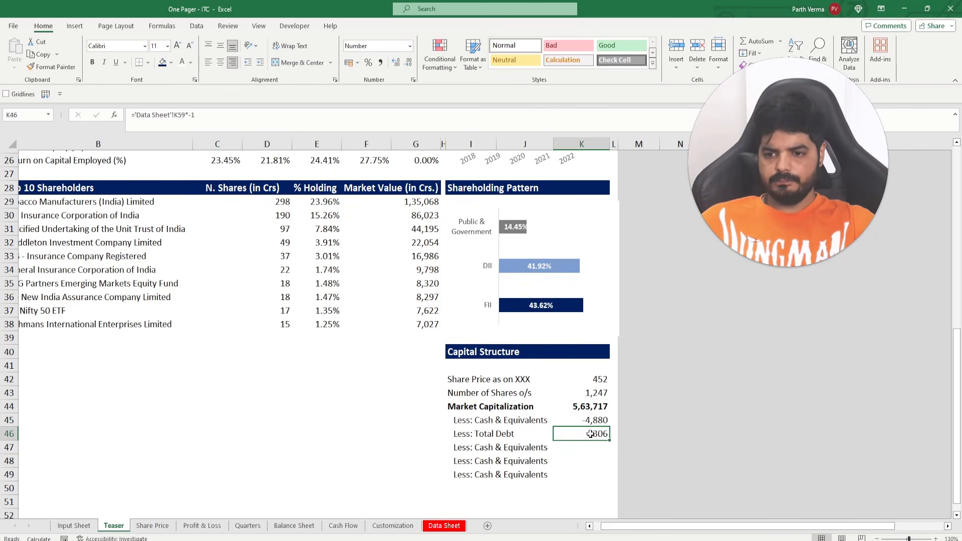
key(F2)
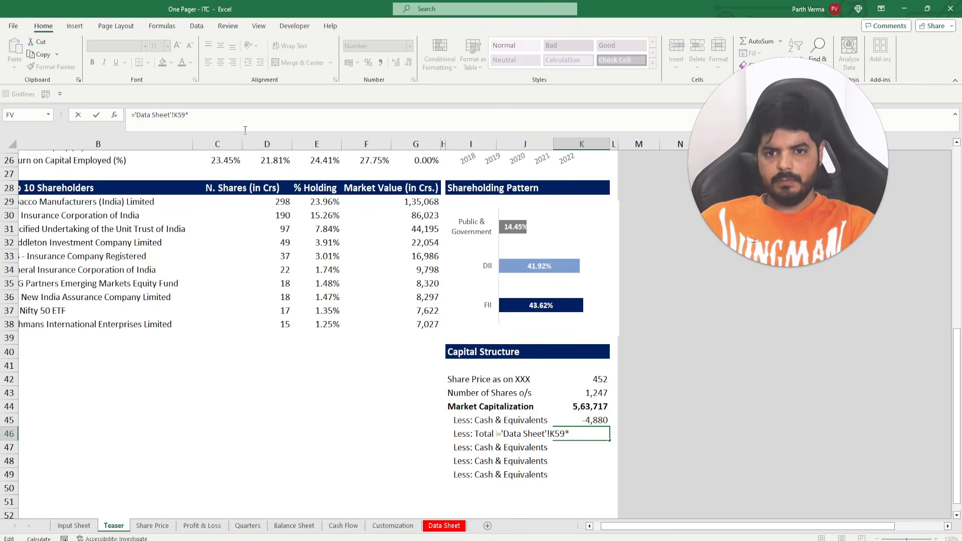
key(Return)
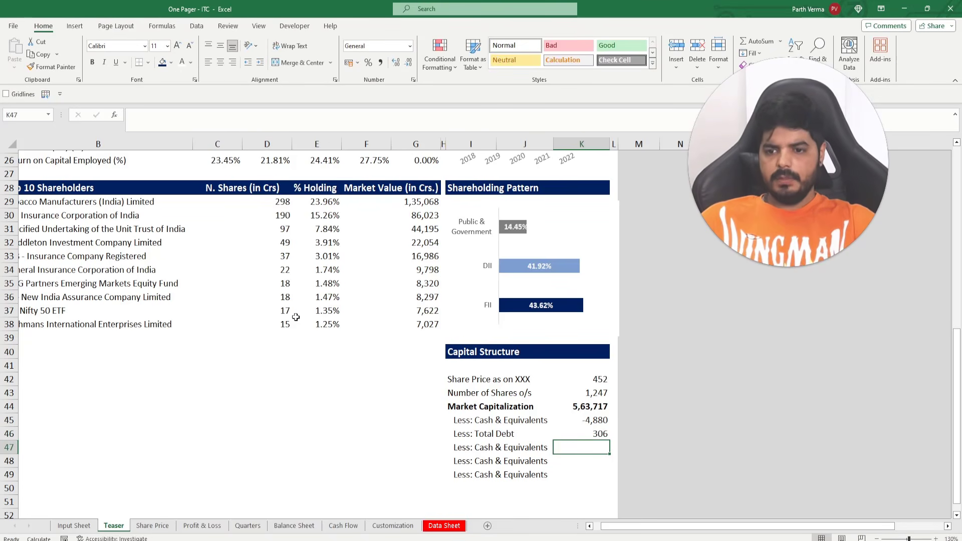
Replace "Less" with "Add" in the Total Debt label in cell I46
double_click(462, 435)
double_click(461, 435)
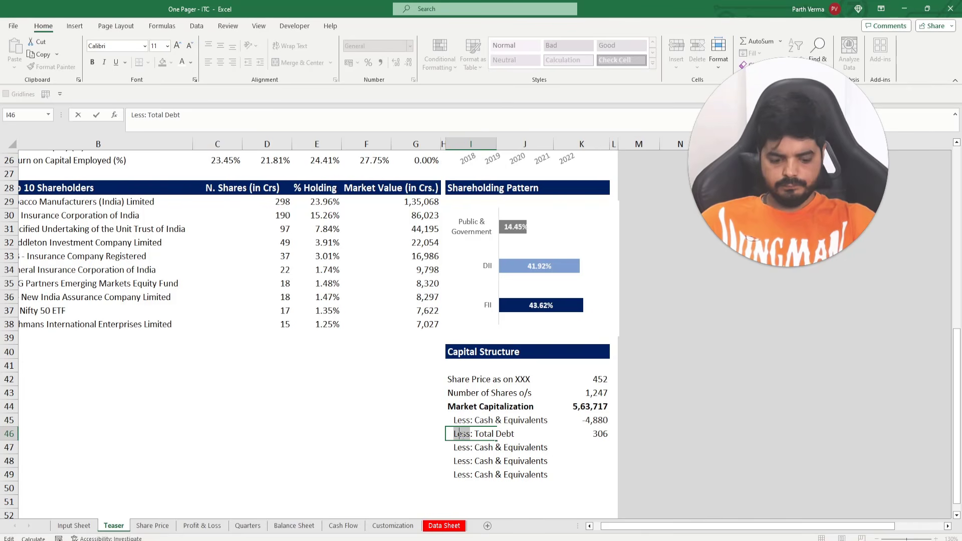
text(Add)
key(Return)
Give cell K45 the custom number format #,##0;(#,##0) to show negatives in parentheses
click(591, 430)
mouse_move(591, 426)
mouse_down()
mouse_move(593, 407)
mouse_move(597, 423)
mouse_up()
key(Escape)
click(597, 422)
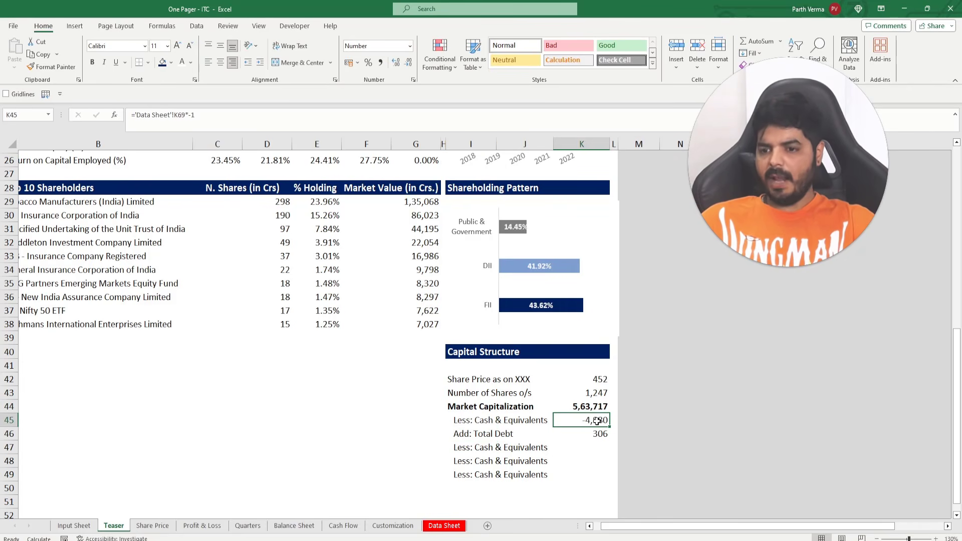
key(ctrl+1)
drag(604, 176, 270, 176)
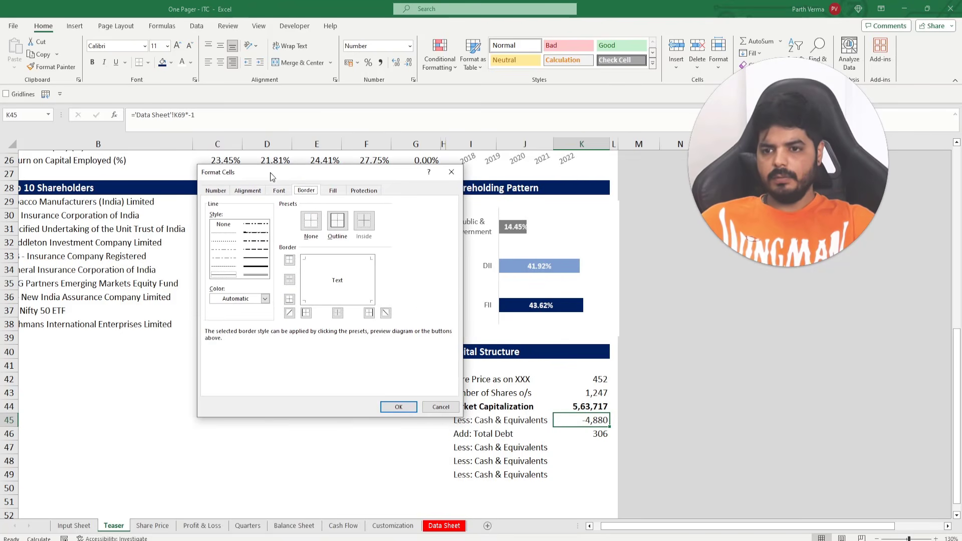
click(216, 191)
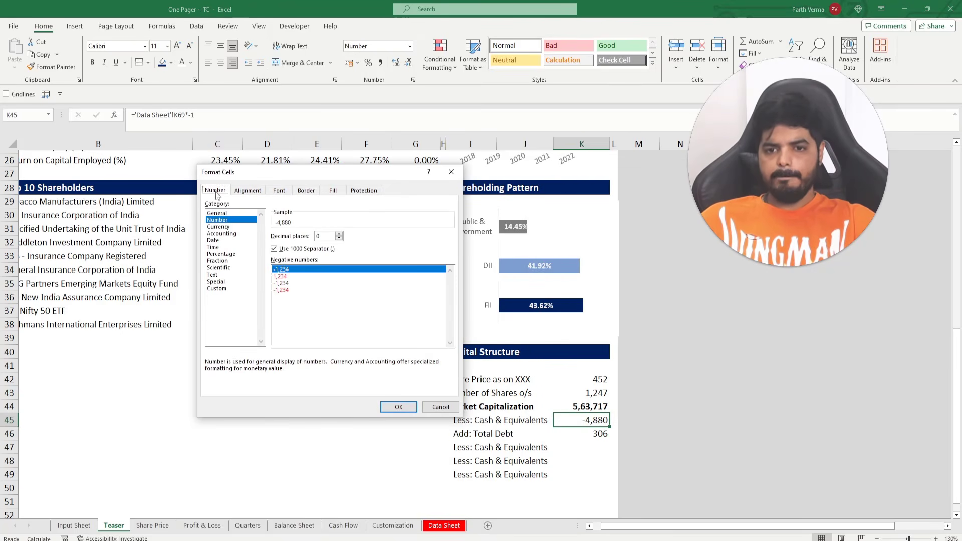
click(217, 289)
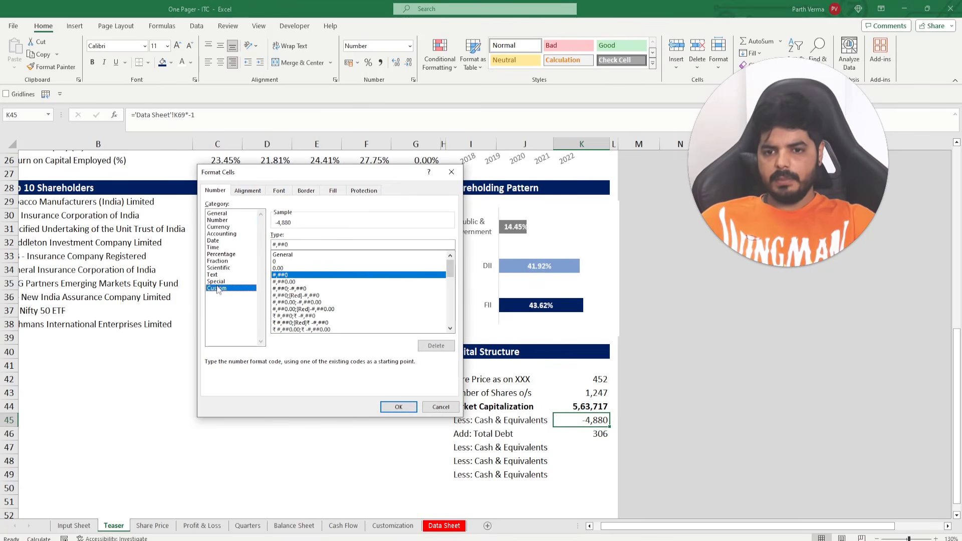
click(294, 244)
text(;(#,##0)
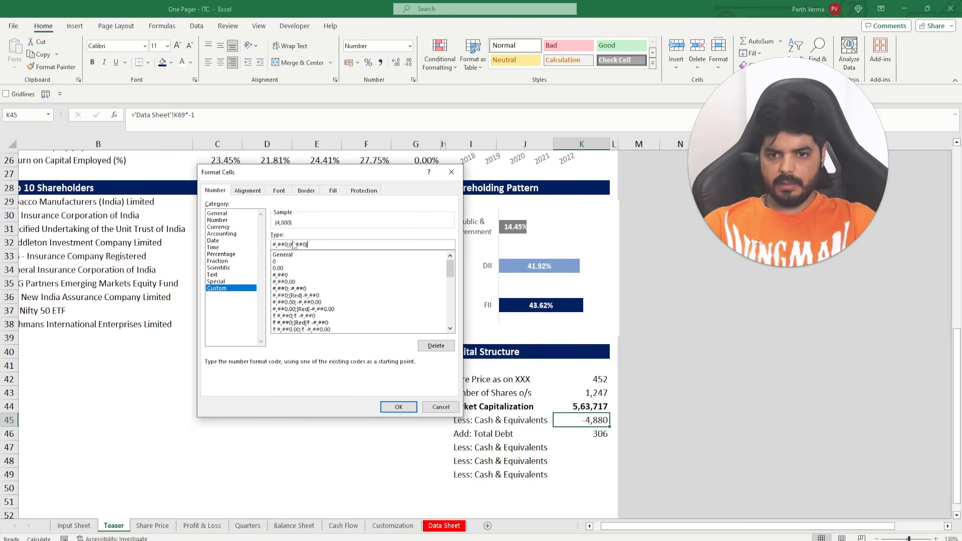
click(399, 407)
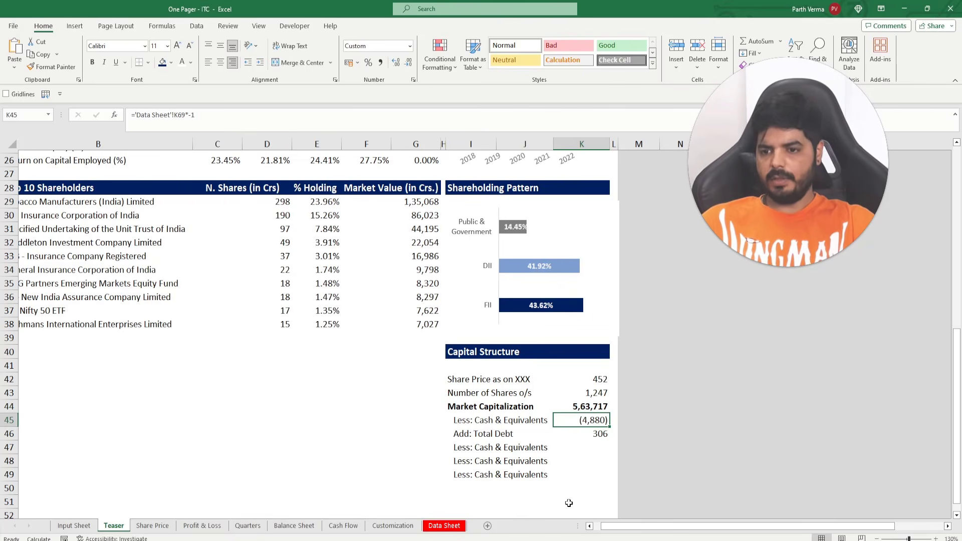
click(581, 514)
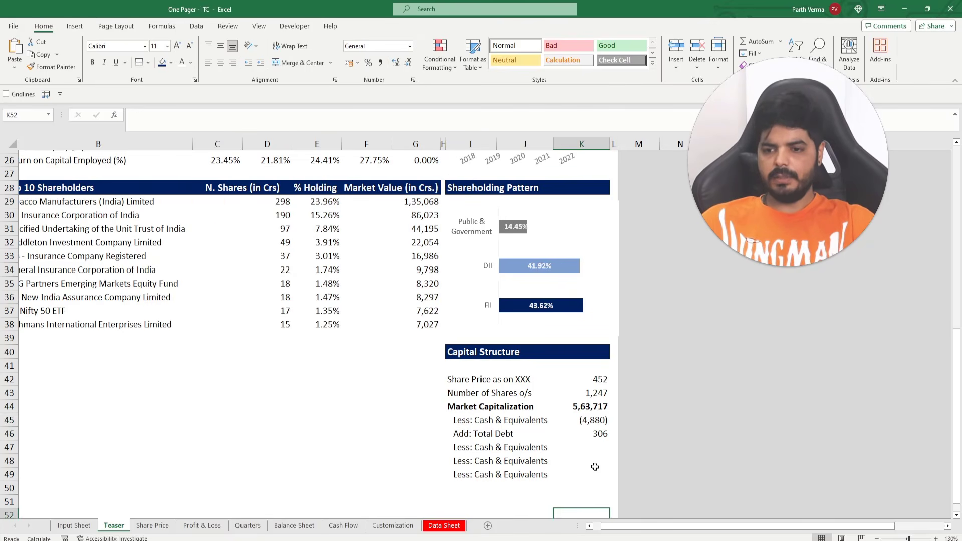
click(595, 435)
Clear the leftover "Less: Cash & Equivalents" labels by deleting the contents of I47:J50
click(476, 449)
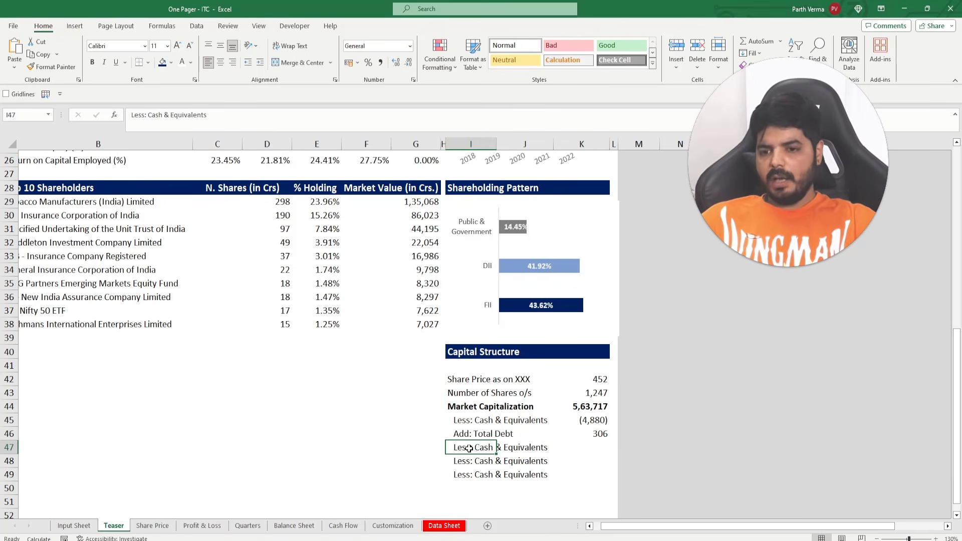
shift+click(522, 471)
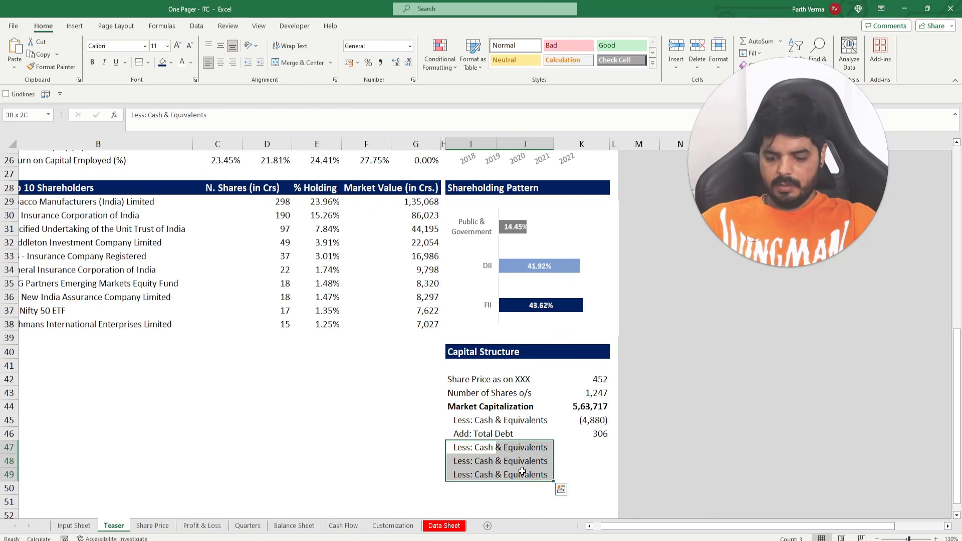
key(shift+Up)
key(shift+Up)
key(shift+Left)
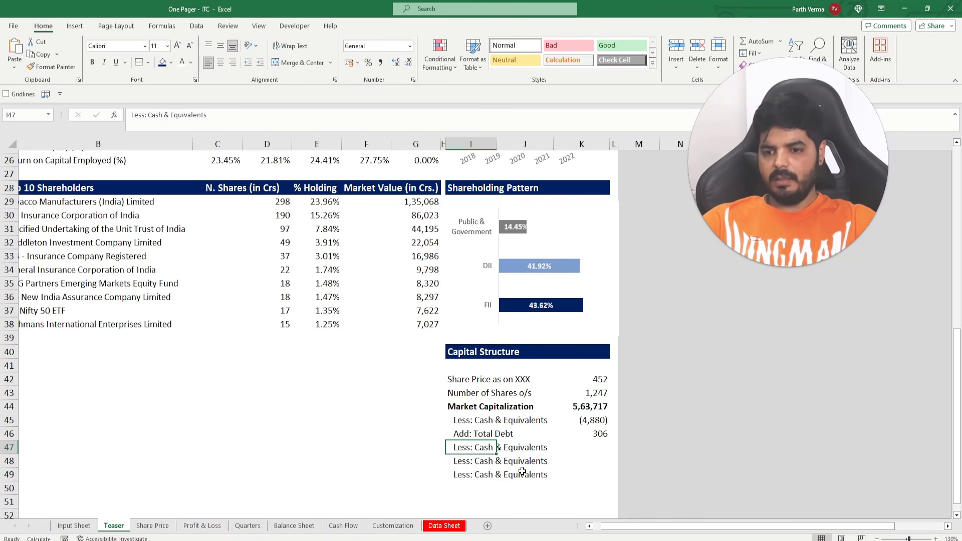
key(shift+Down)
key(shift+Down)
key(shift+Down)
key(shift+Right)
key(shift+Right)
key(shift+Left)
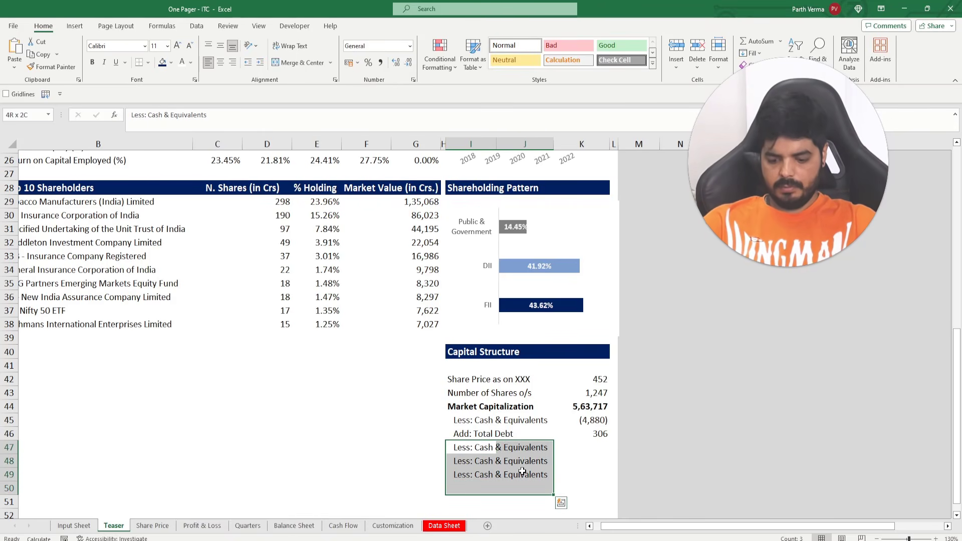
key(Delete)
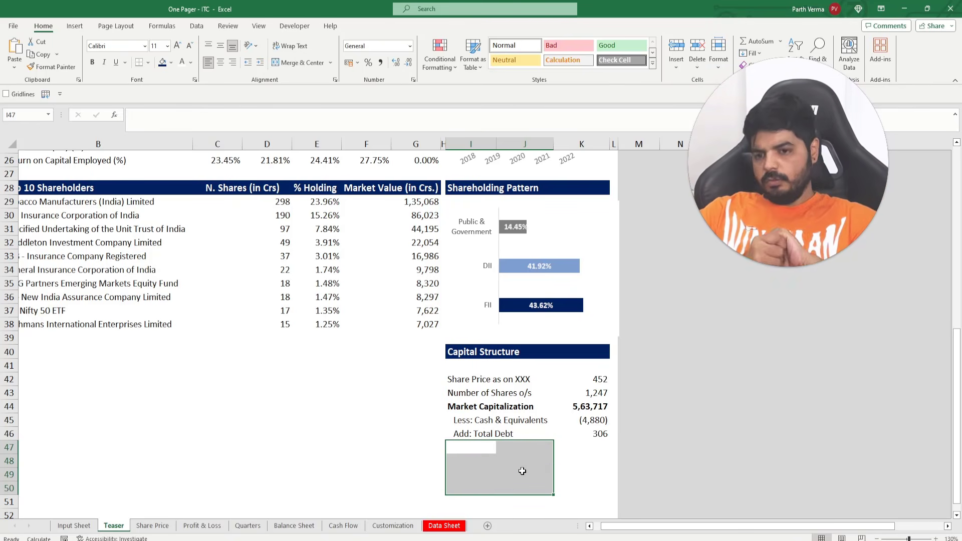
Copy the Total Debt label from I46 into I47 and change it to "Add: Minority Interest"
key(Up)
key(ctrl+c)
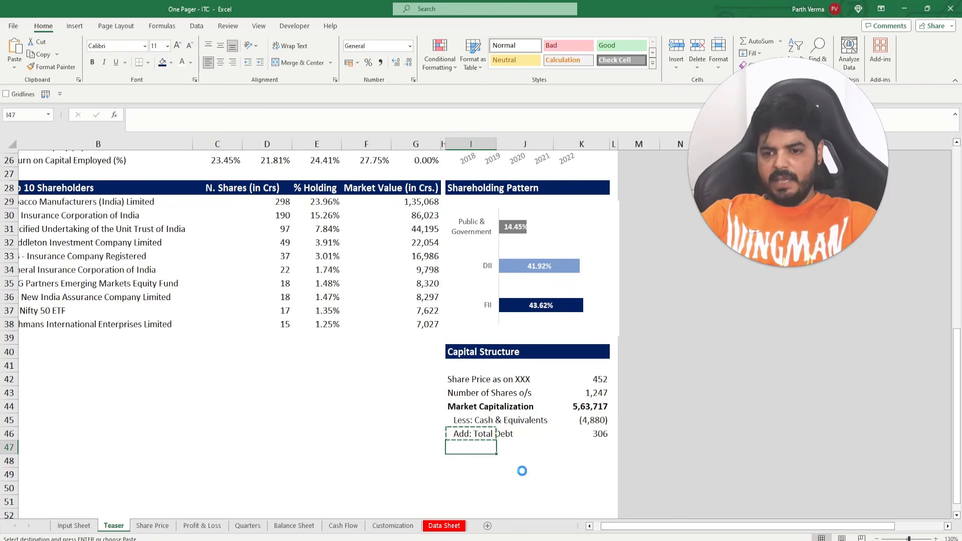
key(Down)
key(ctrl+v)
key(F2)
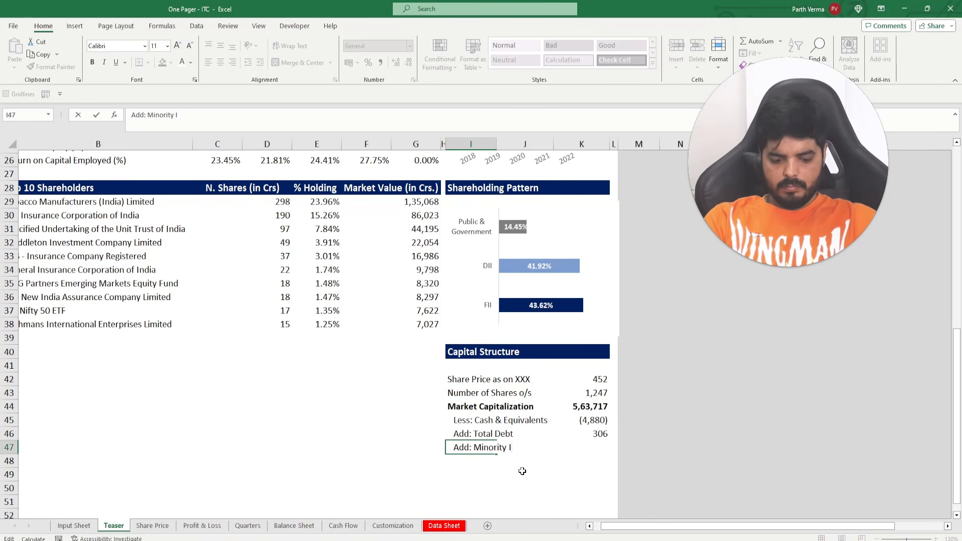
text(teres)
key(Return)
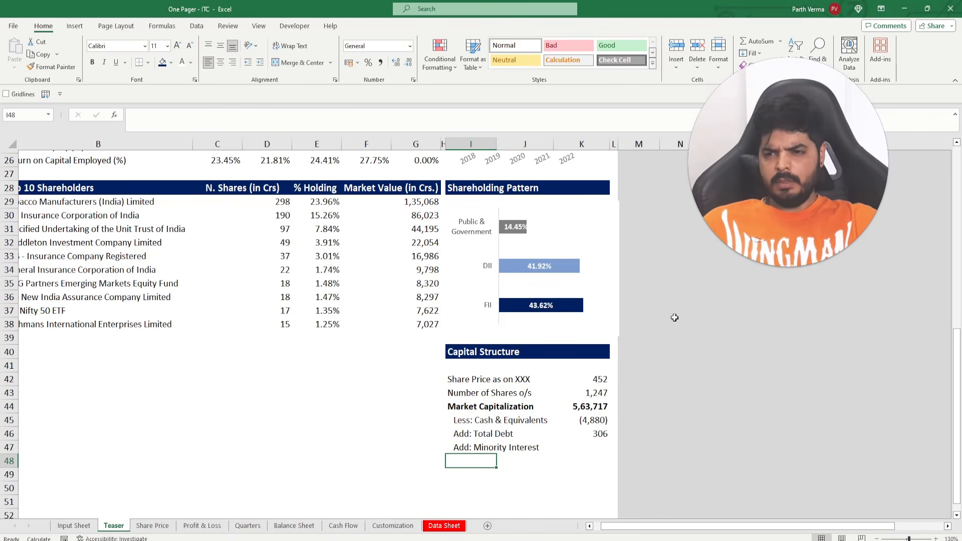
mouse_move(788, 136)
drag(788, 137, 96, 112)
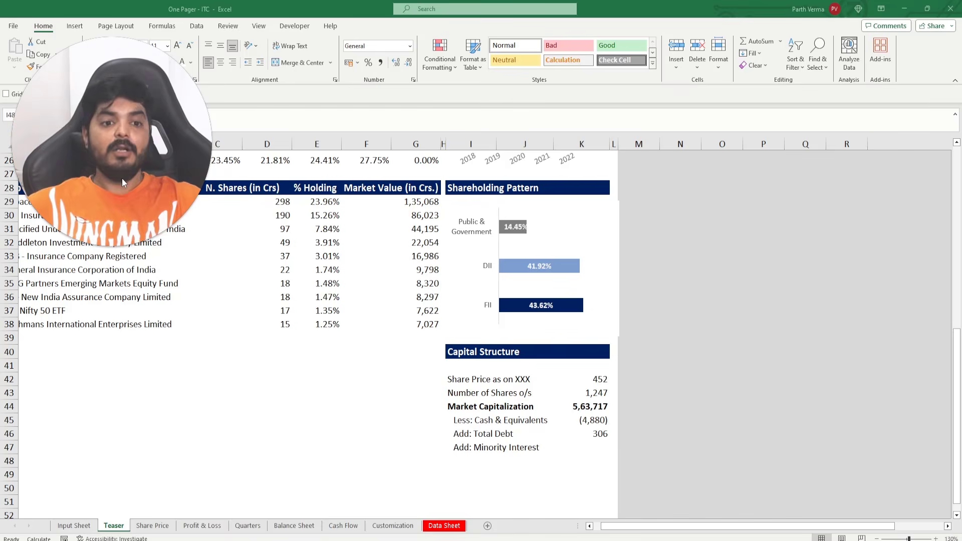
scroll(316, 289, up, 2)
scroll(316, 289, up, 1)
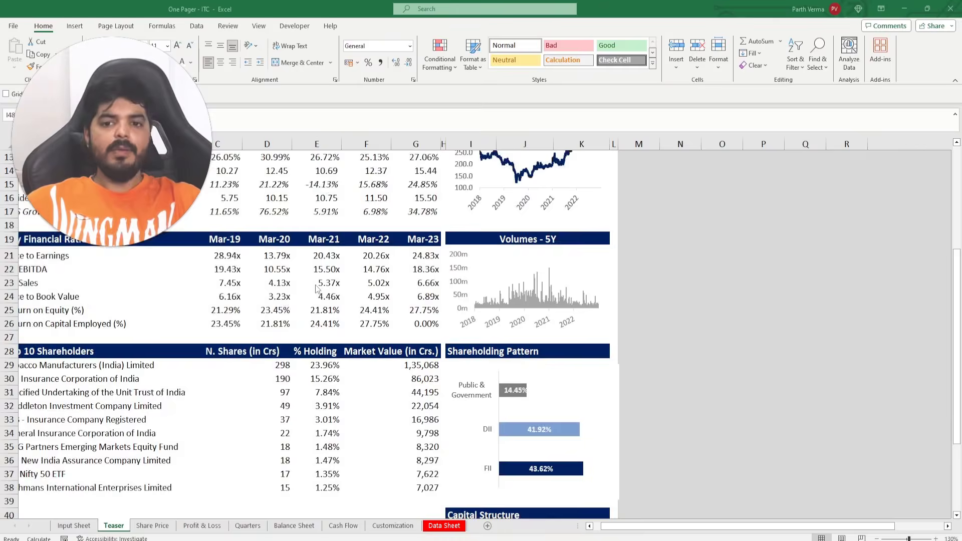
scroll(316, 289, down, 10)
scroll(316, 290, up, 3)
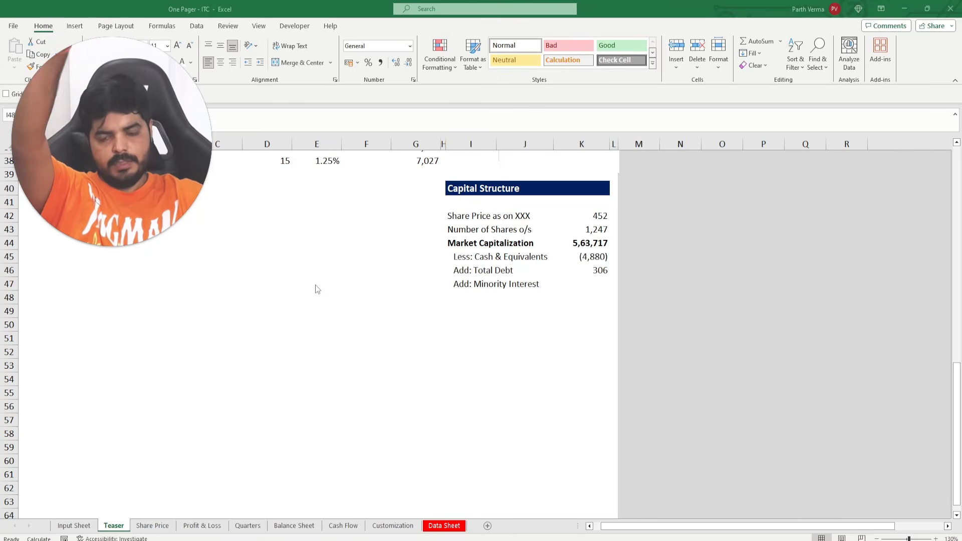
Switch to the Screener site in the browser and open the company page for ITC Ltd
key(alt+Tab)
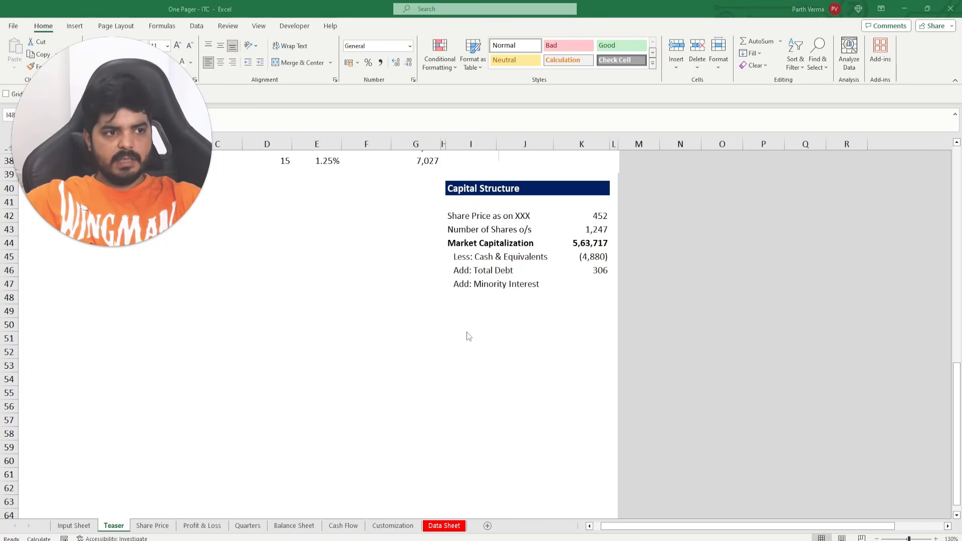
key(alt+Tab)
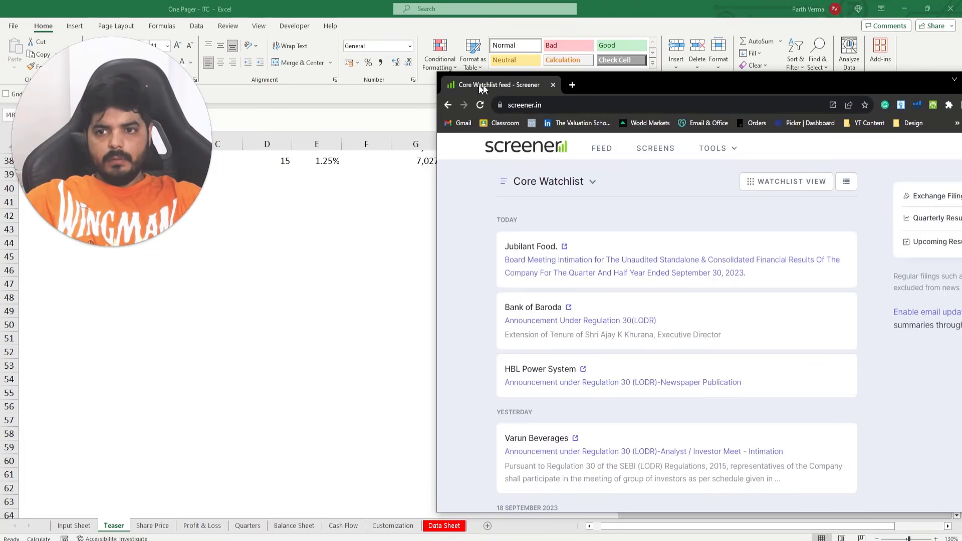
double_click(639, 84)
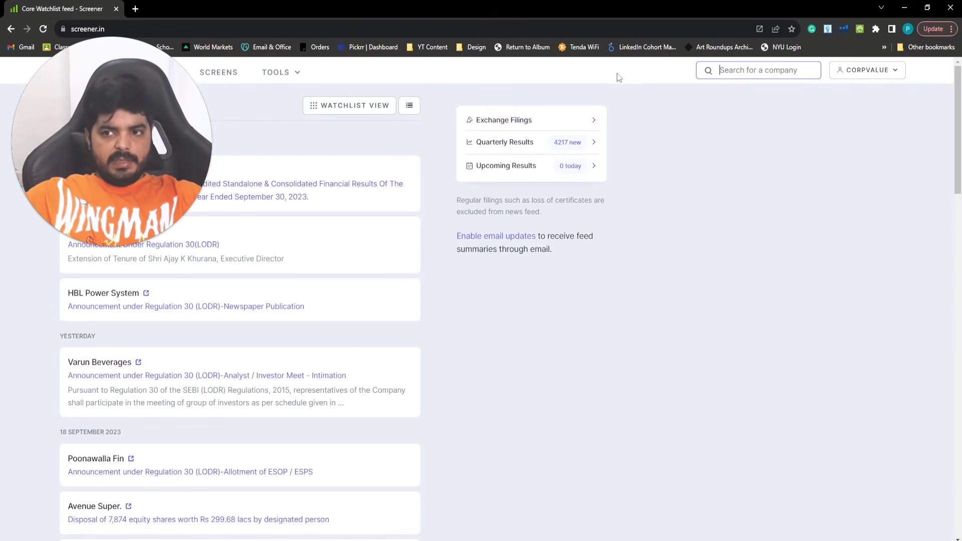
text(itc)
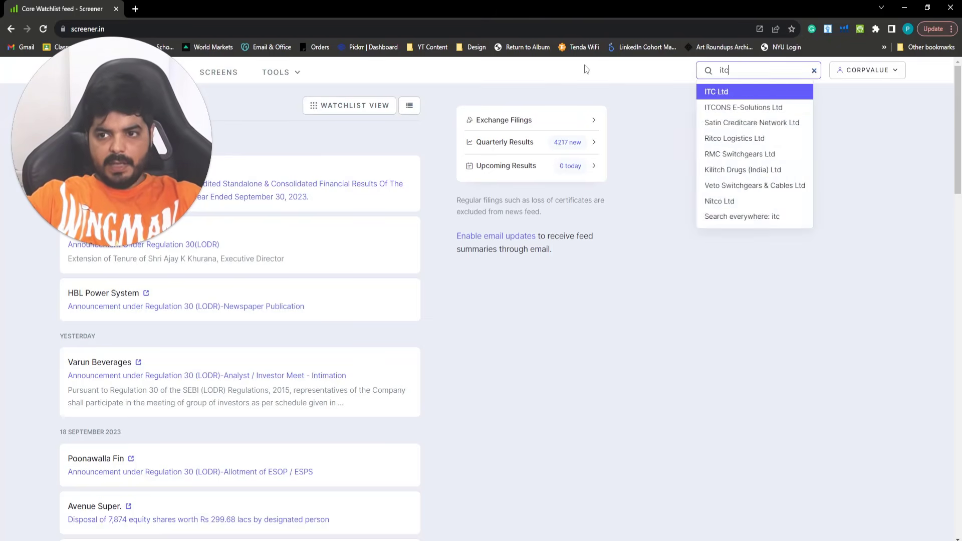
key(Return)
Show ITC's price chart over the Max period and look through the company page down to the annual reports
scroll(621, 190, down, 12)
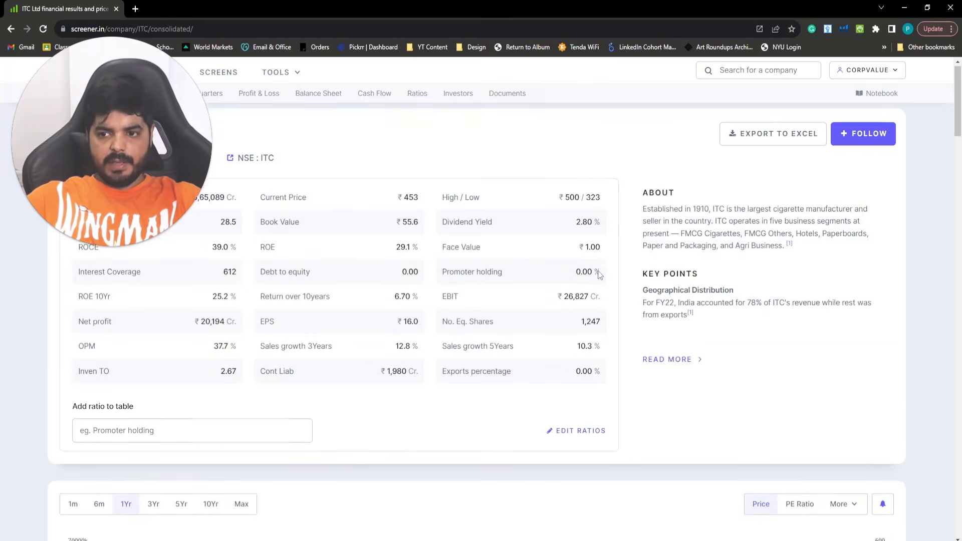
scroll(600, 276, up, 5)
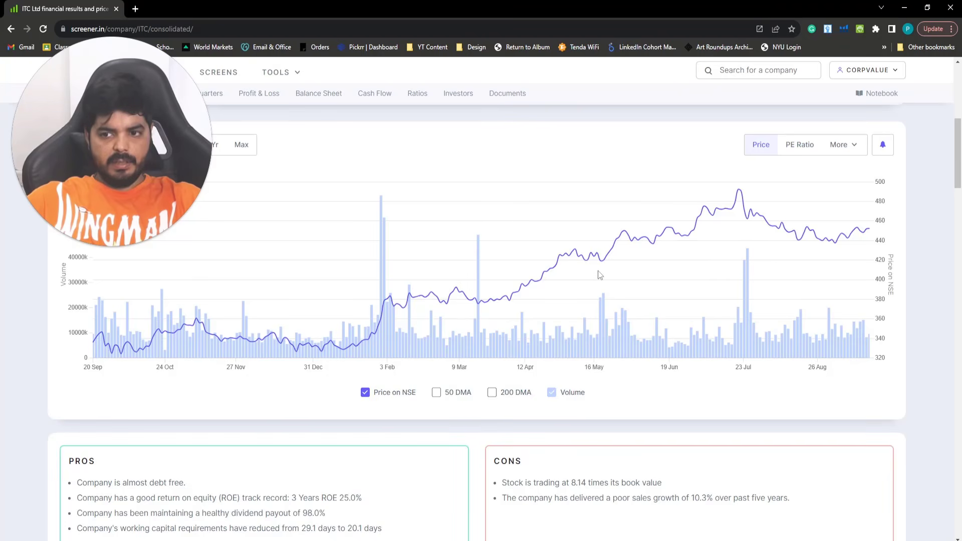
scroll(636, 249, down, 5)
scroll(275, 208, up, 6)
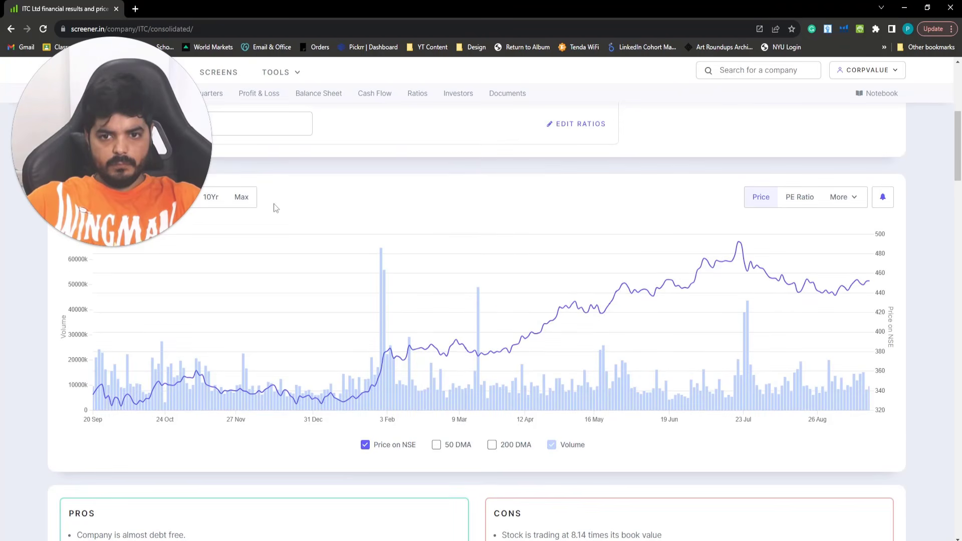
click(242, 198)
scroll(477, 293, down, 20)
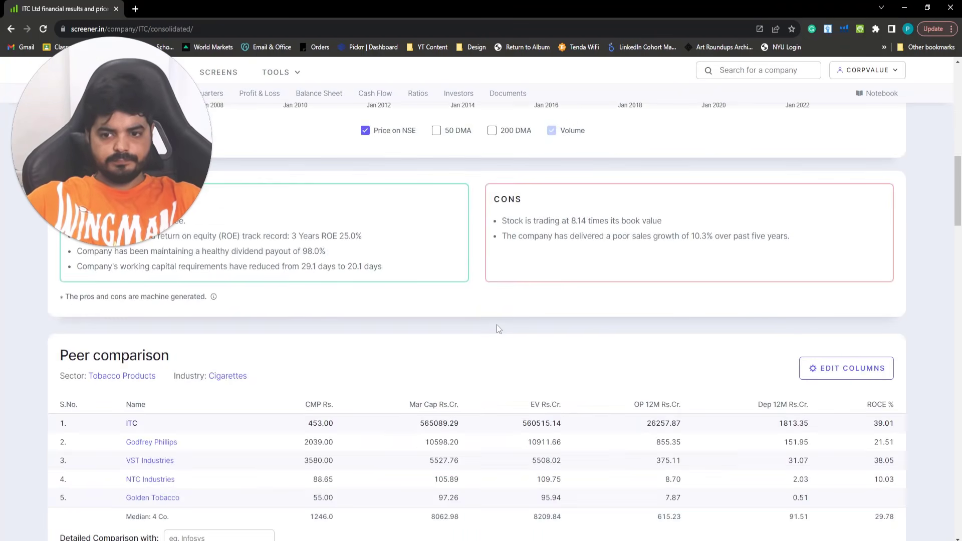
scroll(498, 328, down, 10)
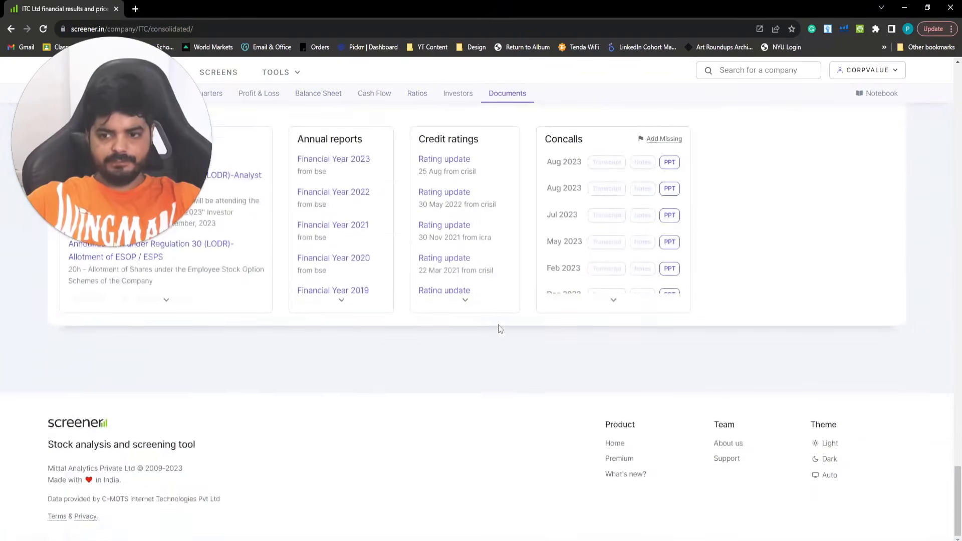
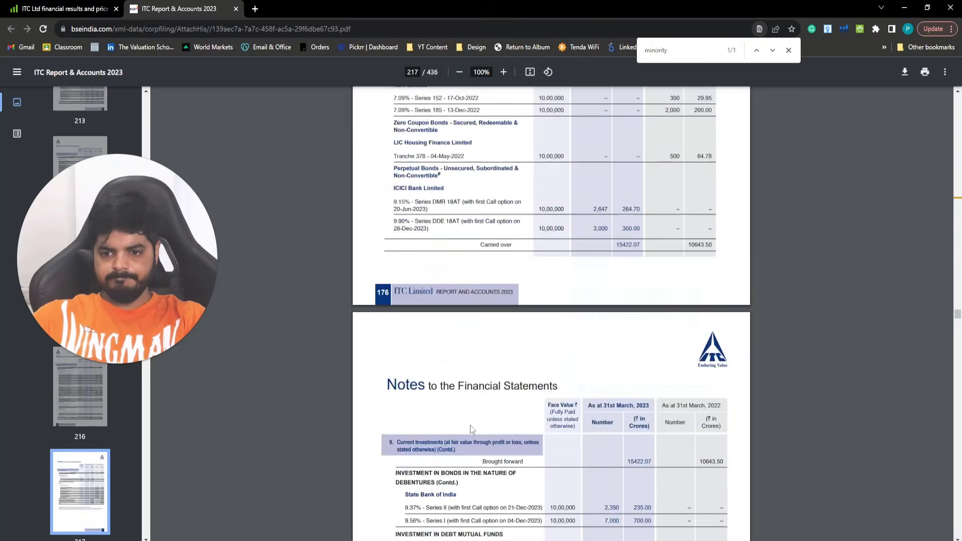
Look through the ITC Report & Accounts 2023 for the Consolidated Balance Sheet as at 31st March, 2023
scroll(471, 429, down, 20)
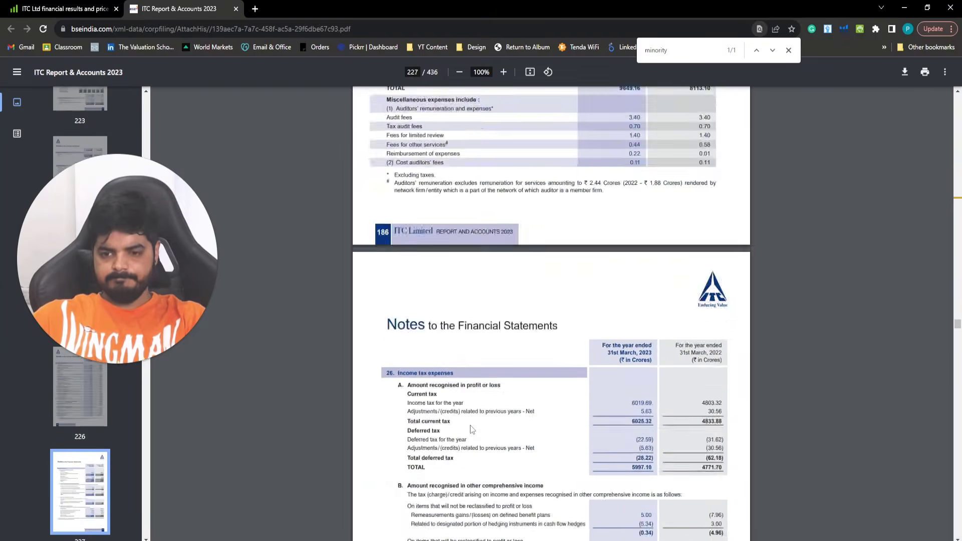
scroll(470, 427, down, 20)
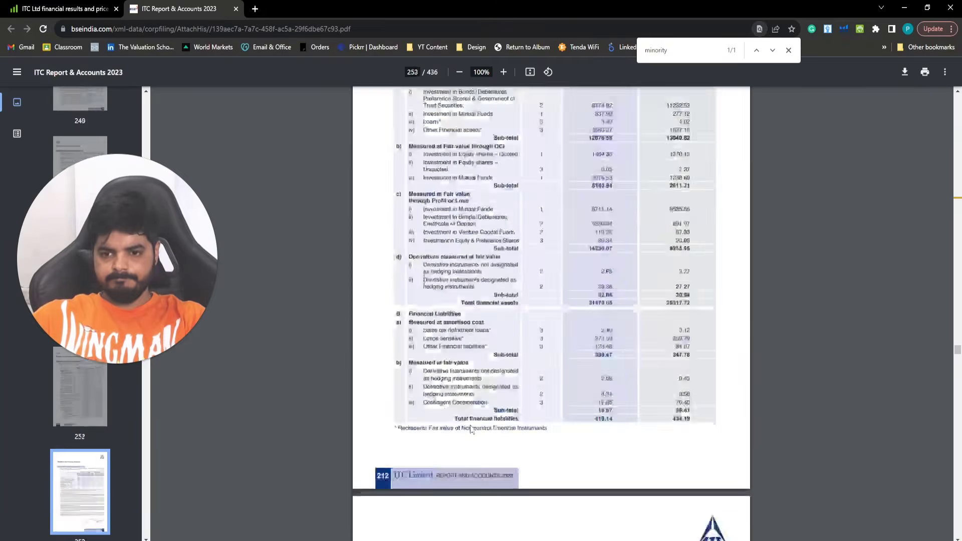
scroll(471, 429, down, 20)
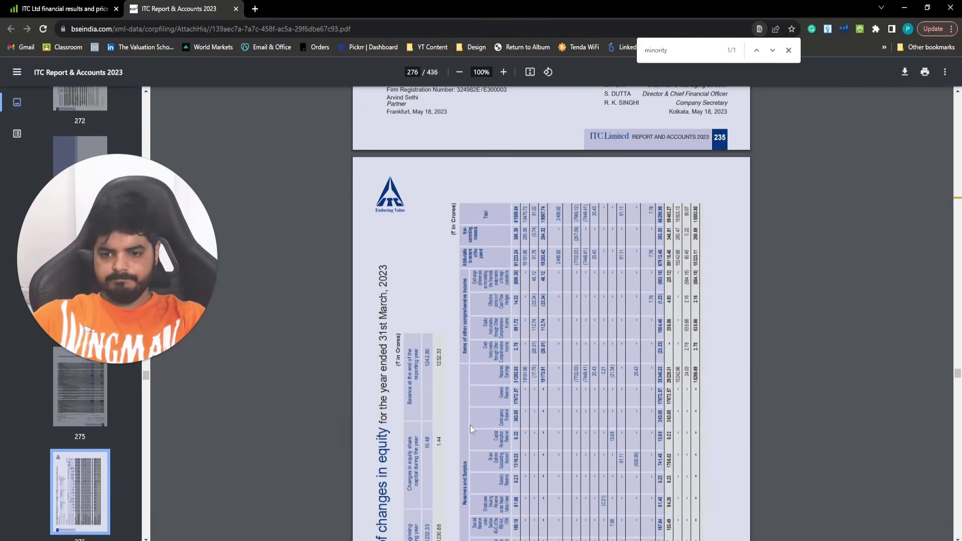
scroll(470, 425, down, 7)
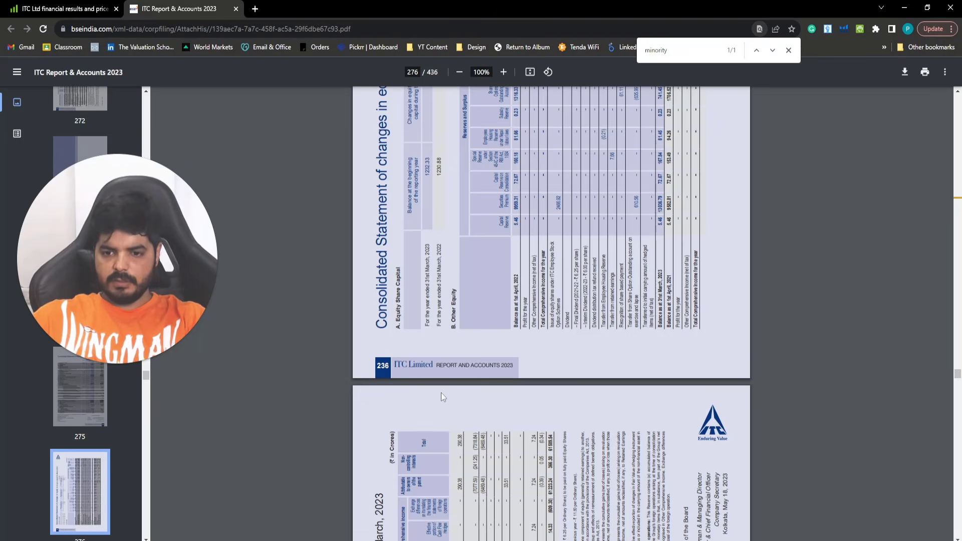
scroll(443, 397, down, 15)
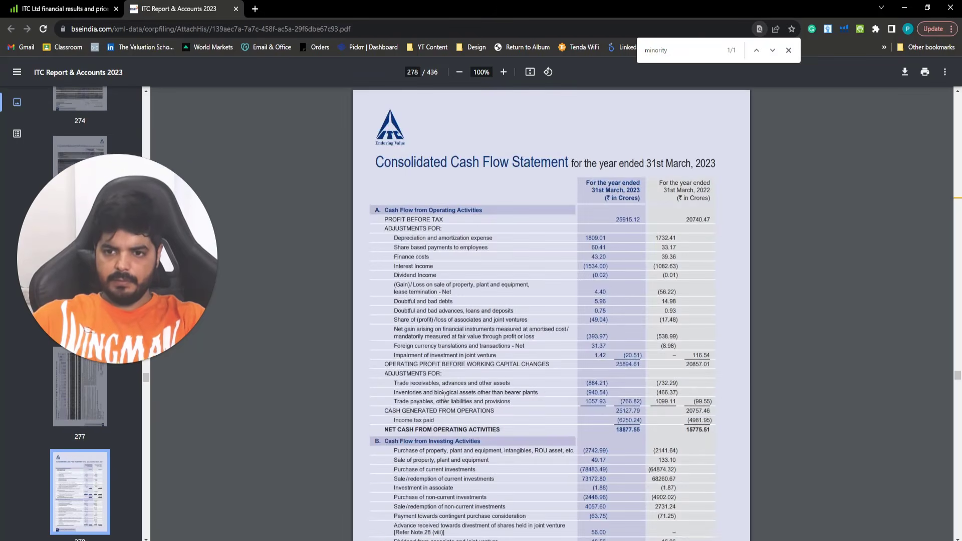
scroll(444, 395, up, 10)
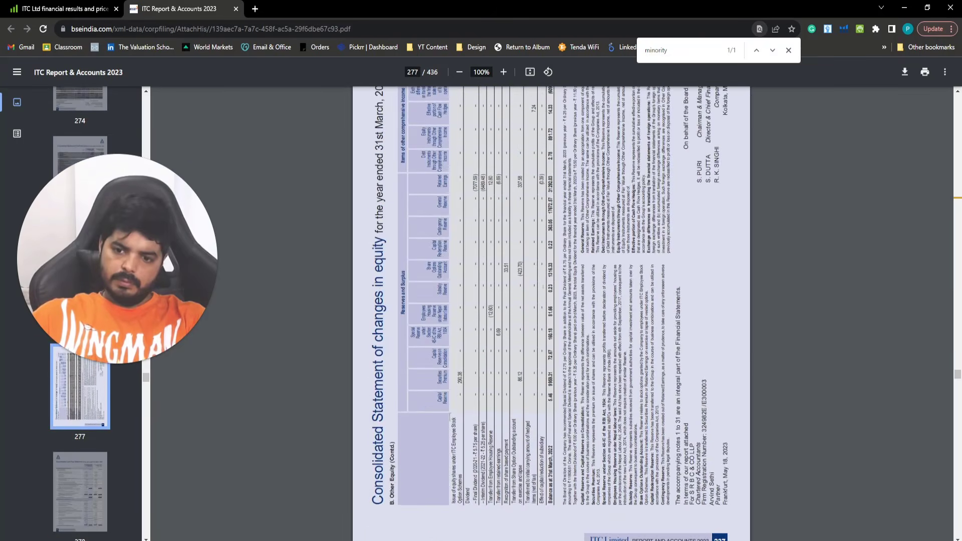
scroll(450, 417, up, 15)
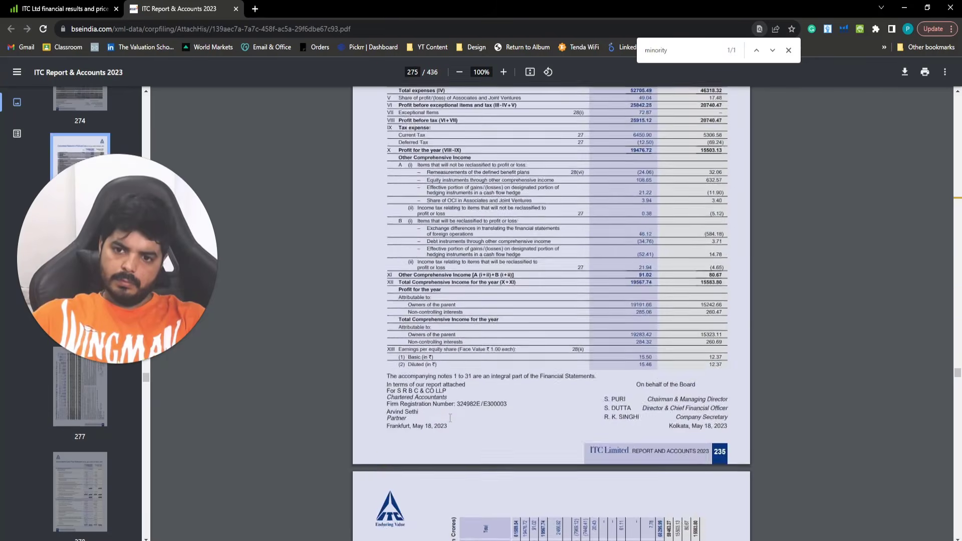
scroll(450, 417, up, 5)
scroll(453, 416, up, 10)
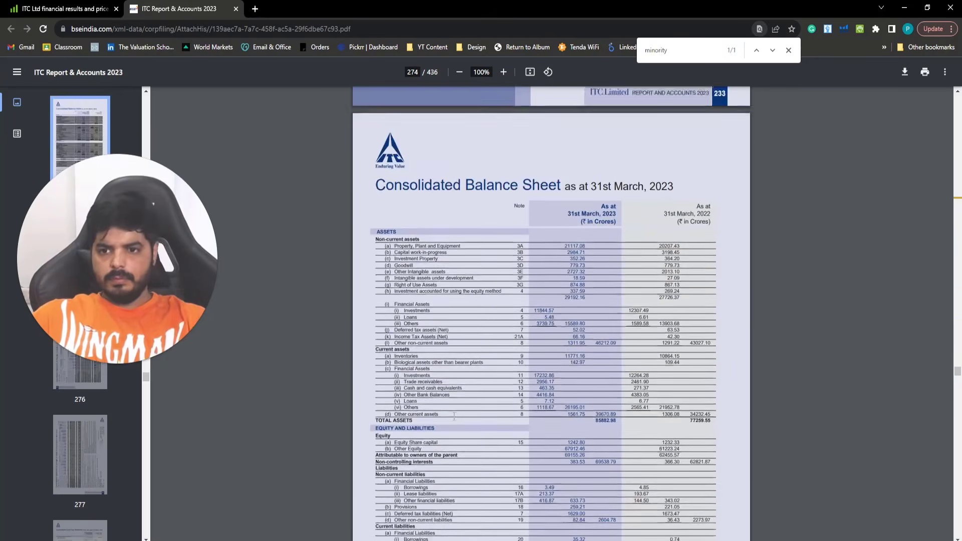
scroll(454, 417, up, 3)
scroll(454, 417, down, 2)
ctrl+scroll(454, 417, up, 3)
scroll(454, 416, down, 1)
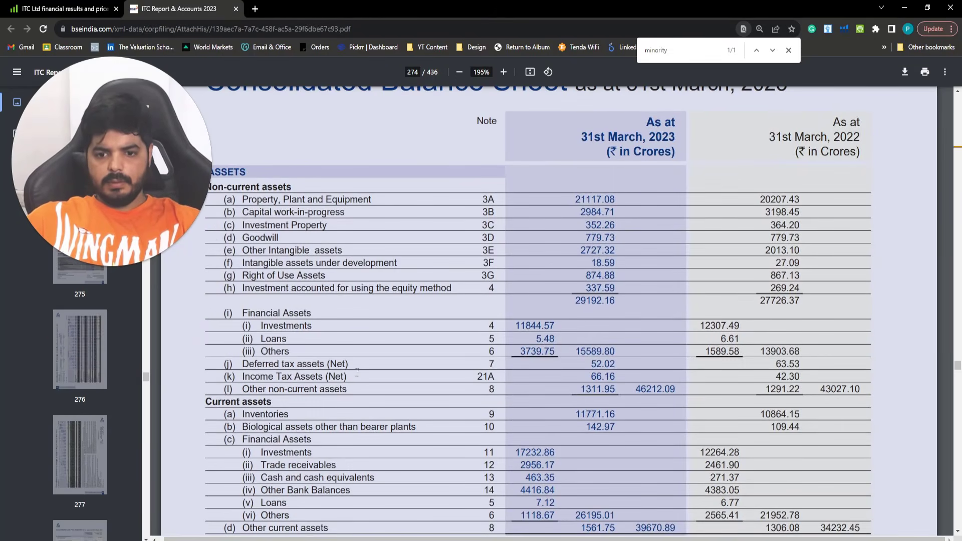
Examine the Non-controlling interests line and its 31st March, 2023 amount in the Consolidated Balance Sheet
scroll(358, 375, down, 7)
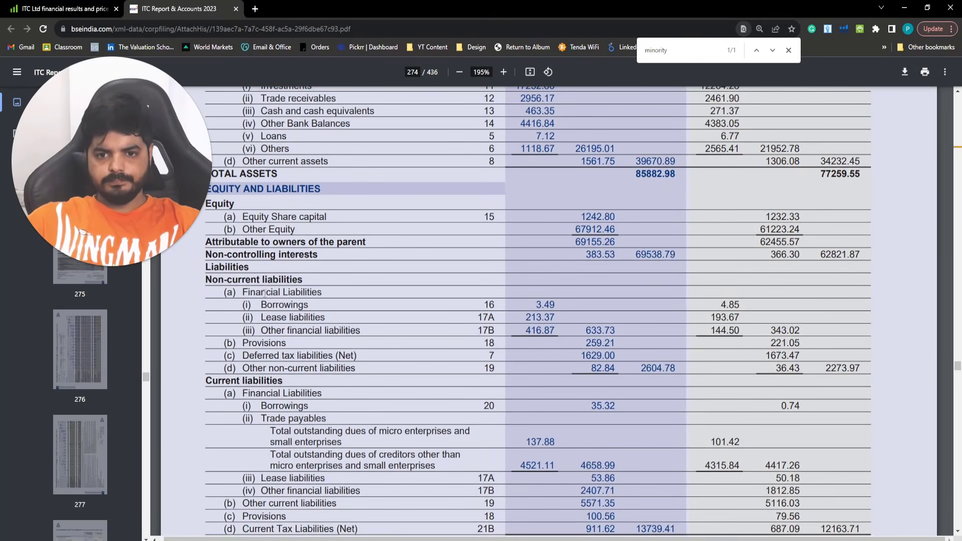
drag(218, 254, 315, 256)
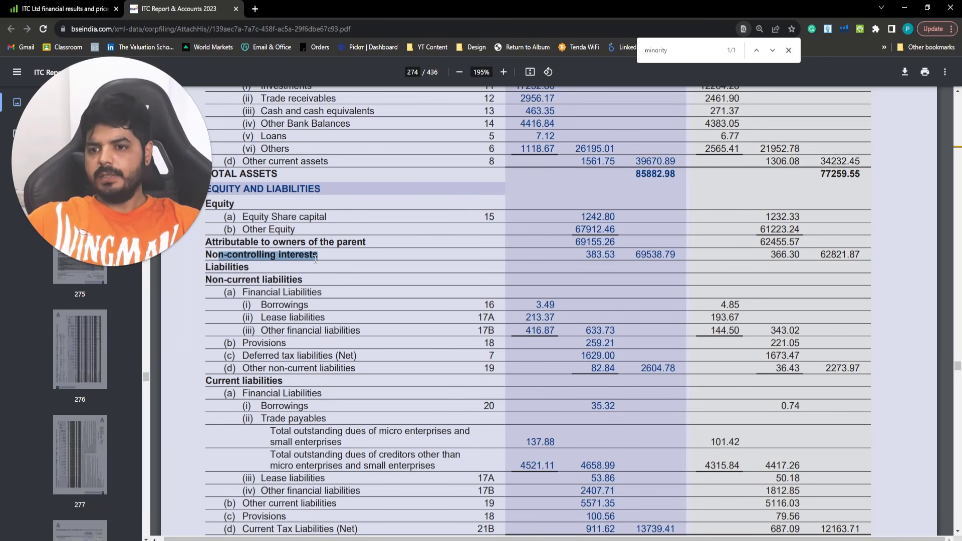
scroll(523, 268, up, 3)
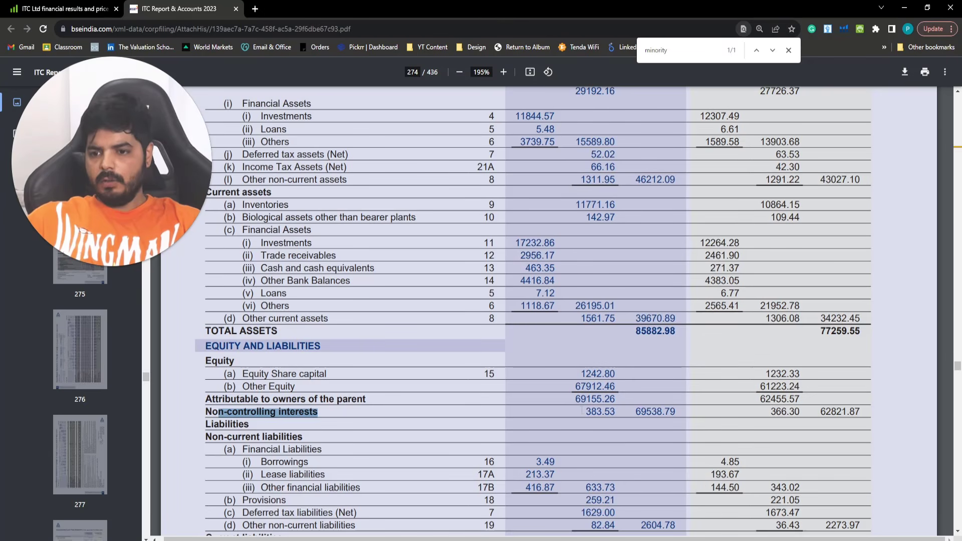
drag(583, 411, 591, 411)
scroll(627, 312, up, 8)
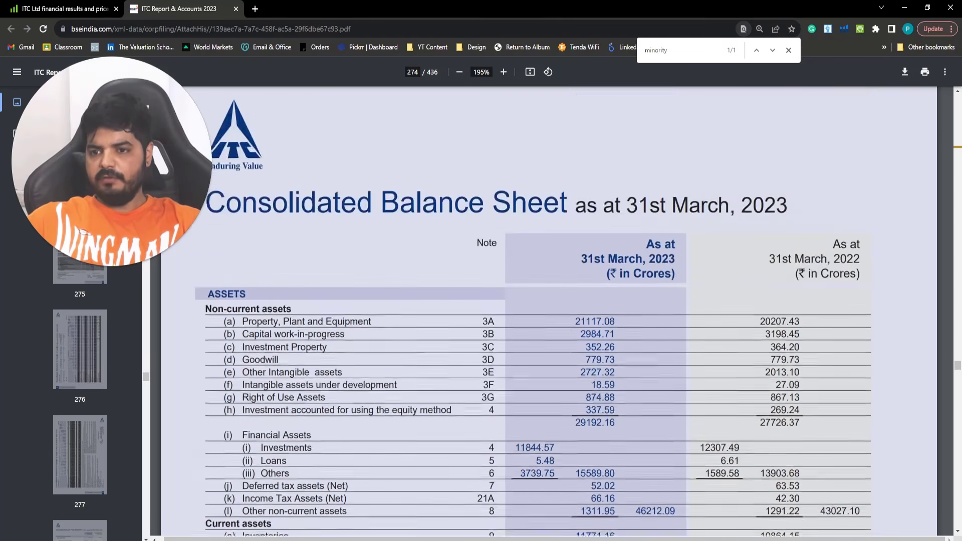
scroll(643, 372, down, 10)
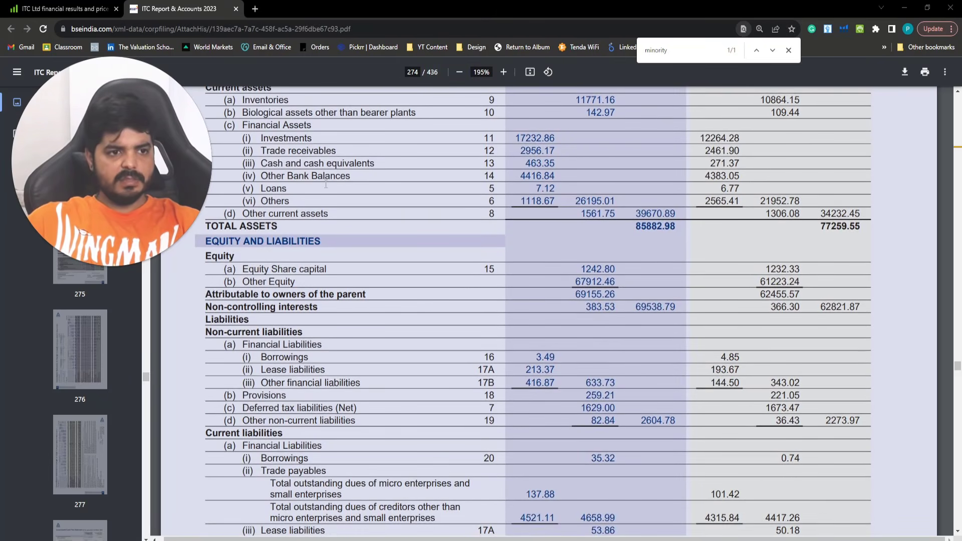
Switch back to the Excel workbook and enter 383.53 as the Minority Interest amount in cell K47
key(alt+Tab)
click(592, 275)
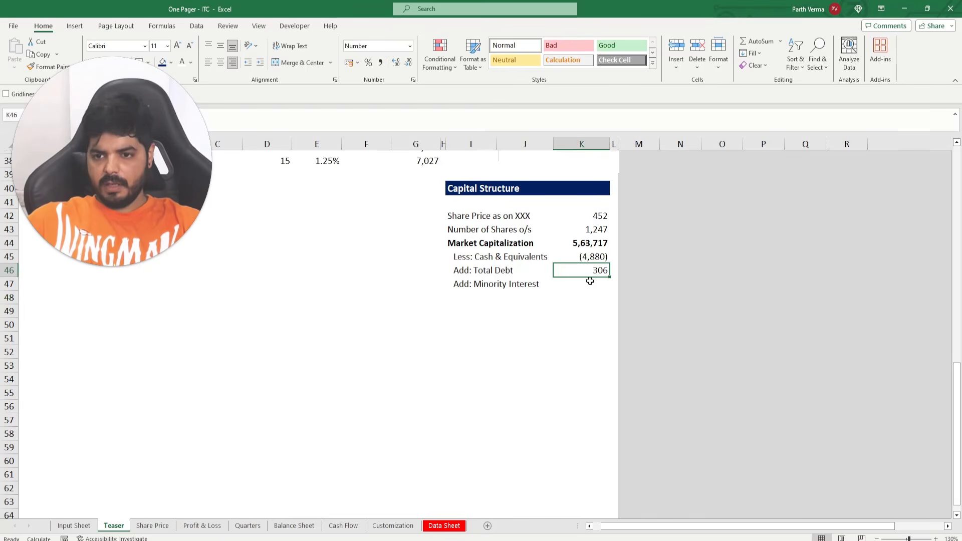
click(590, 281)
text(383)
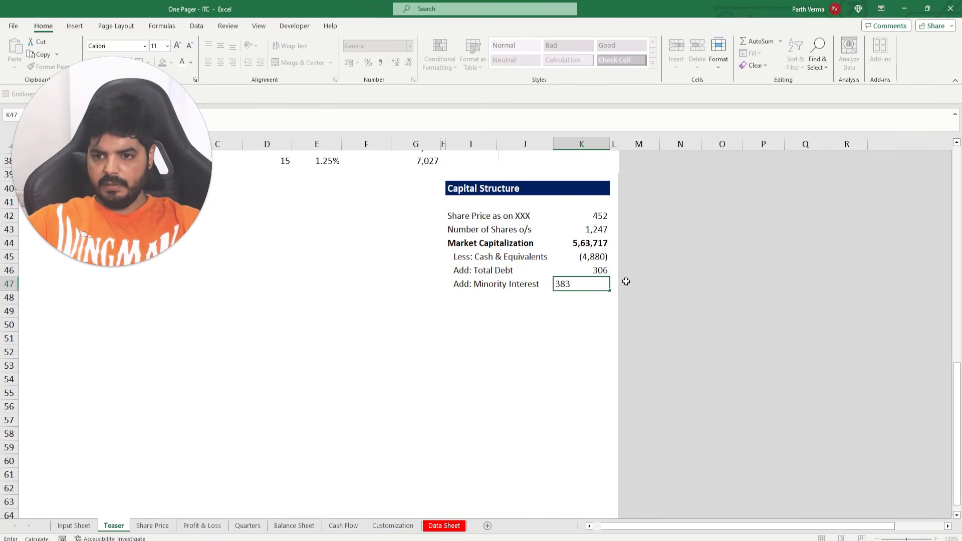
text(.53)
key(Return)
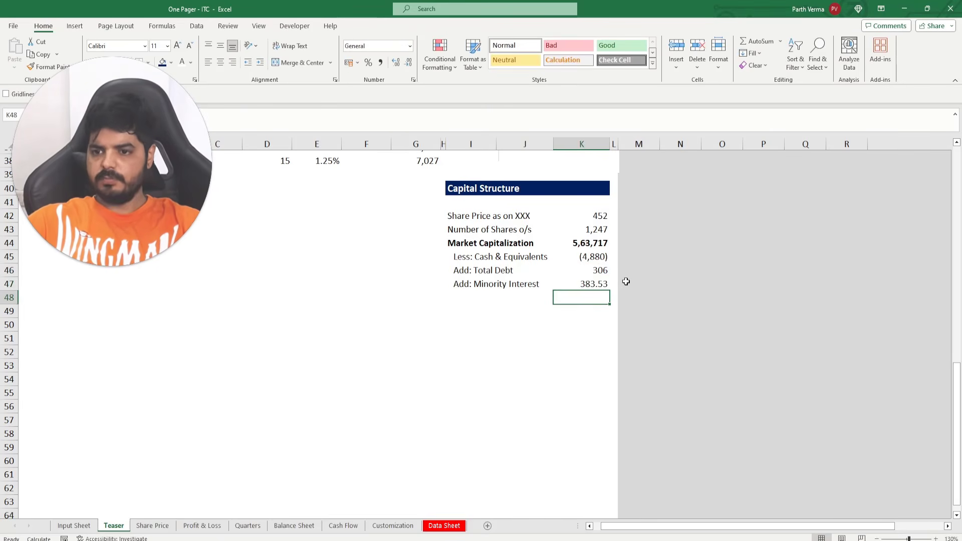
Copy the formatting of the Total Debt amount in K46 onto the Minority Interest amount in K47
key(Up)
key(Up)
key(alt+h)
key(f)
key(p)
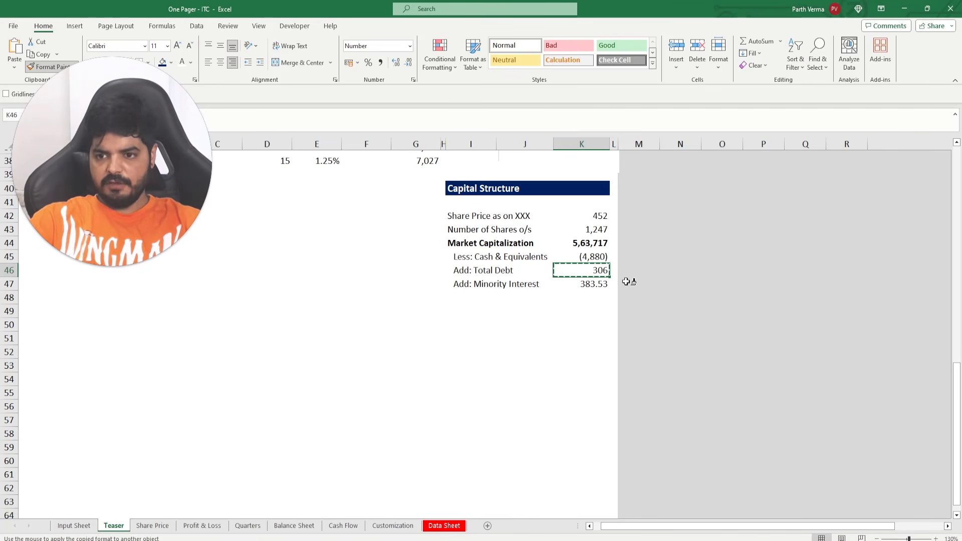
key(Down)
key(Return)
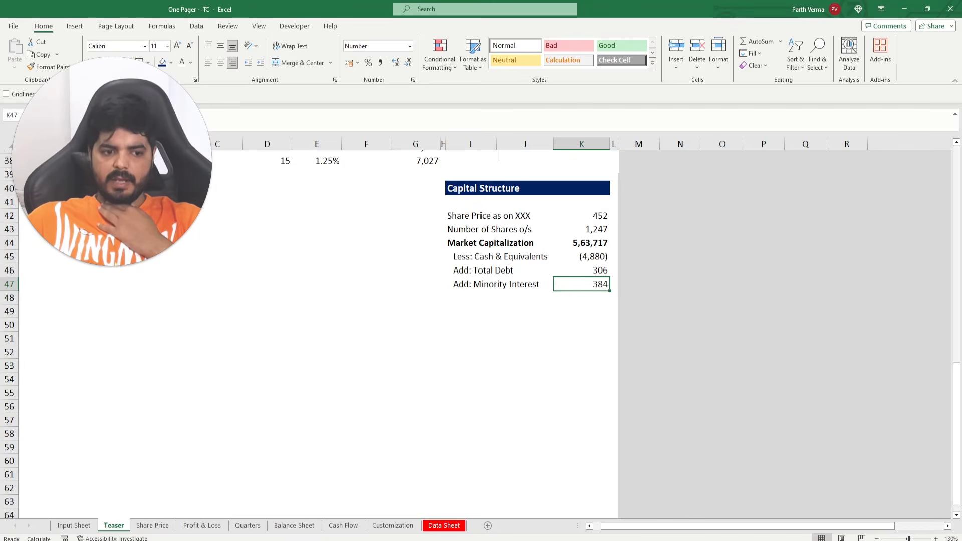
Copy the bold Market Capitalization label into I48 and change its text to "Enterprise Value"
click(477, 288)
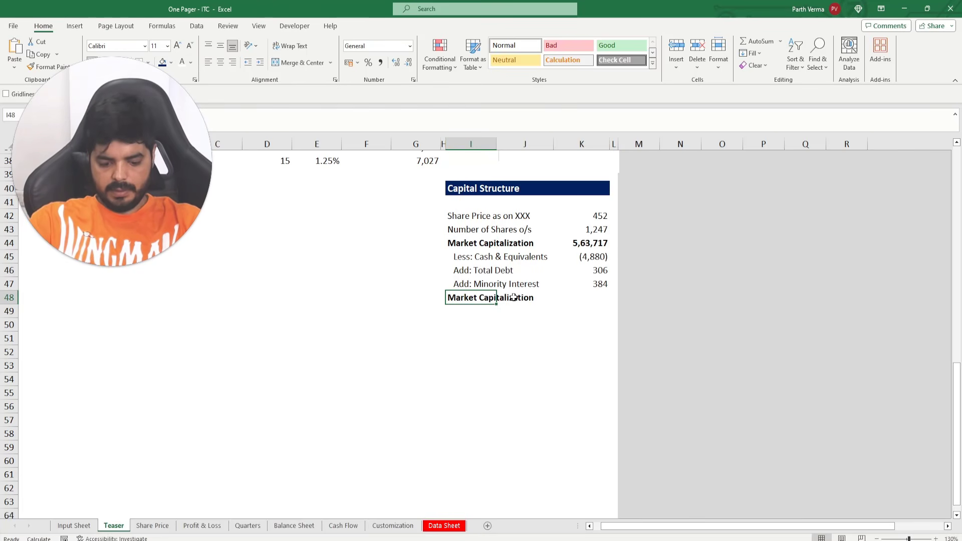
text(Rnt)
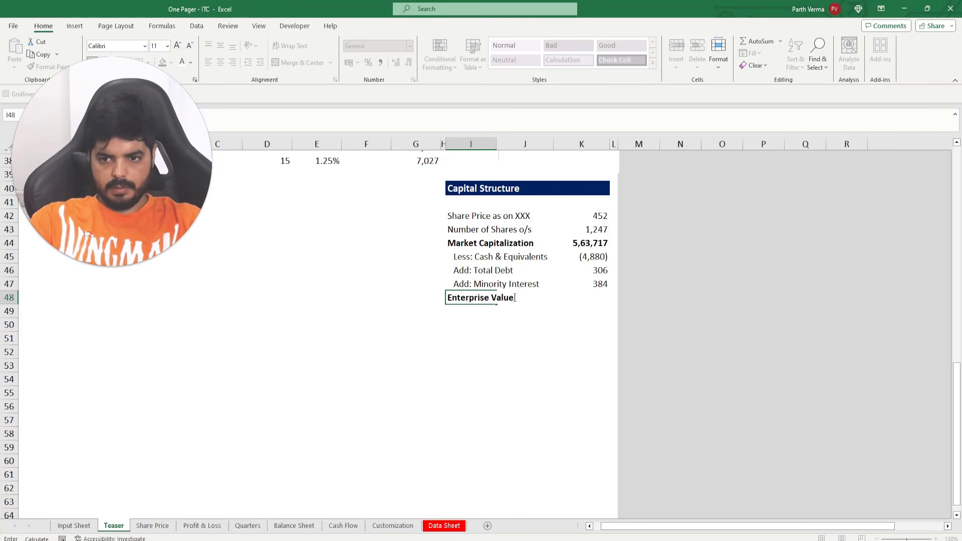
key(Return)
key(Up)
key(Right)
key(Right)
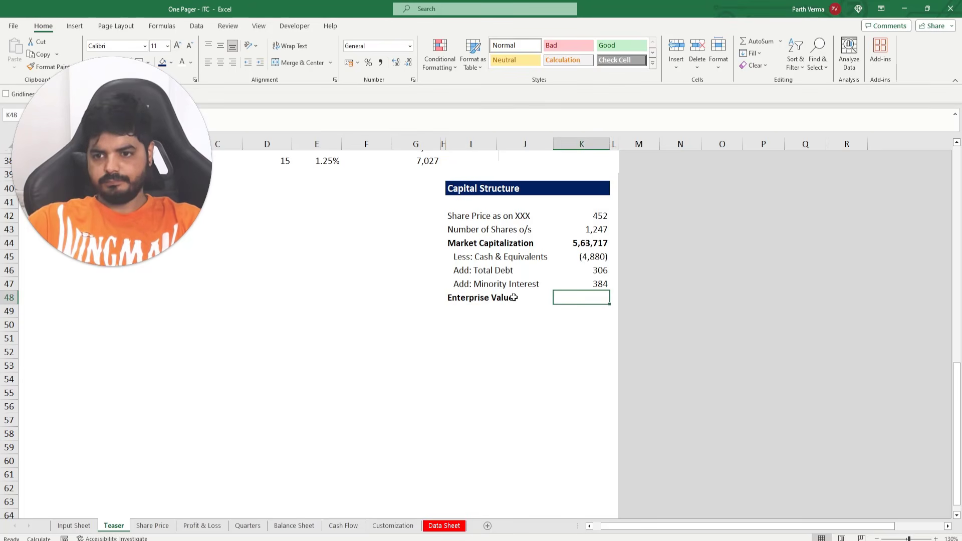
Calculate the Enterprise Value in K48 as the sum of K44:K47
text(=sum)
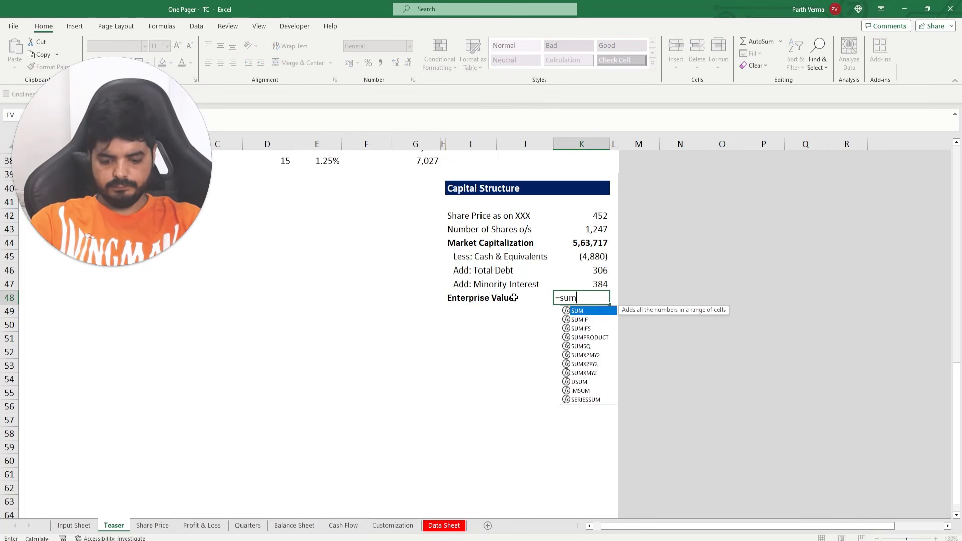
text(()
key(Up)
key(Up)
key(Up)
key(Up)
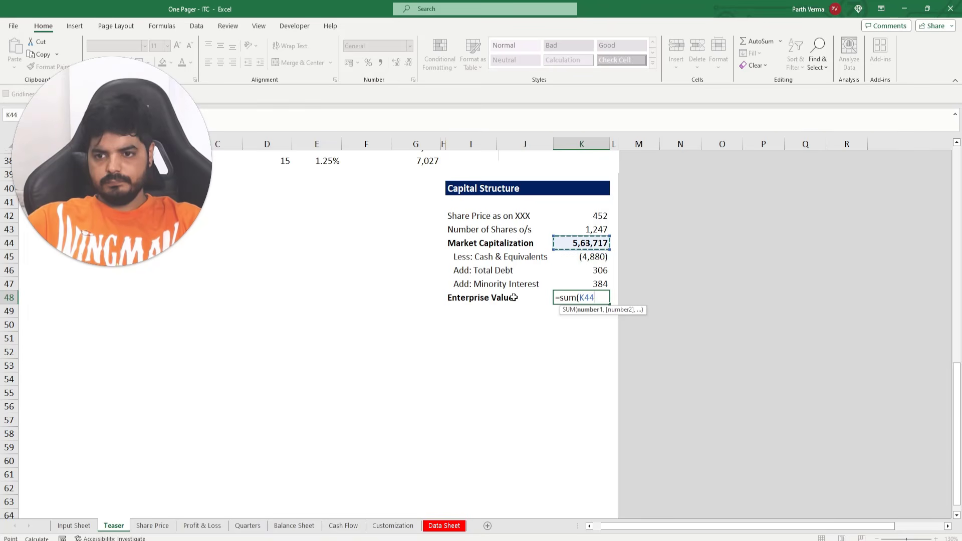
key(shift+Down)
key(shift+Down)
key(shift+Down)
key(Return)
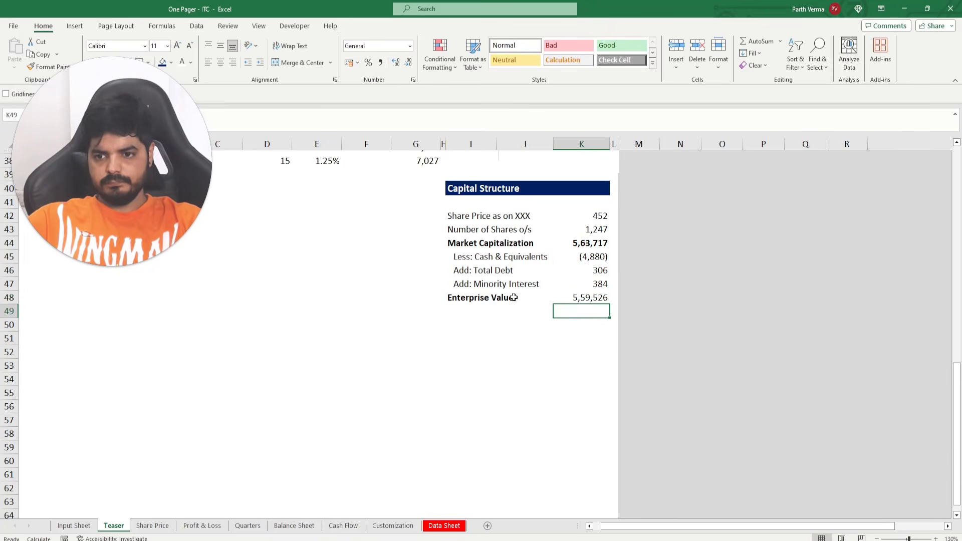
Make the Enterprise Value amount in K48 bold
key(Up)
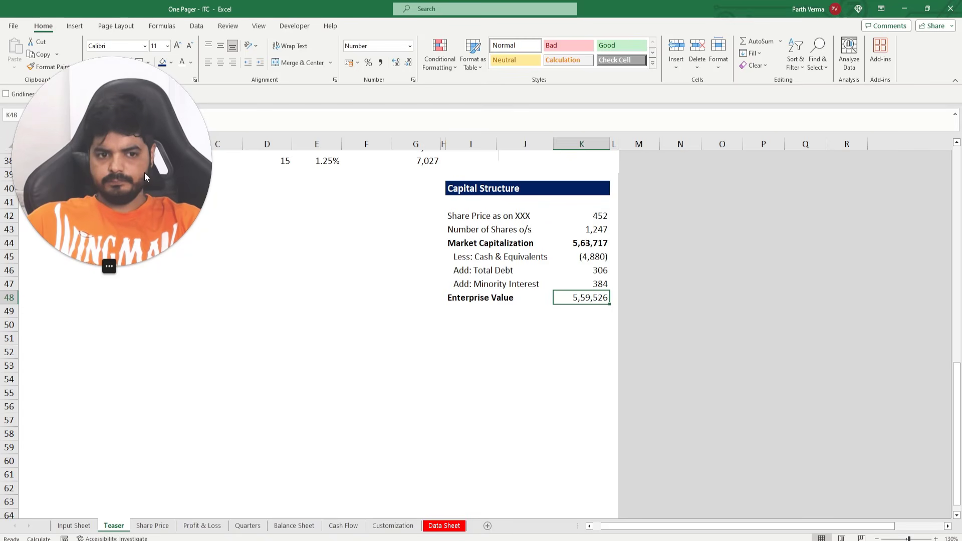
drag(145, 172, 161, 312)
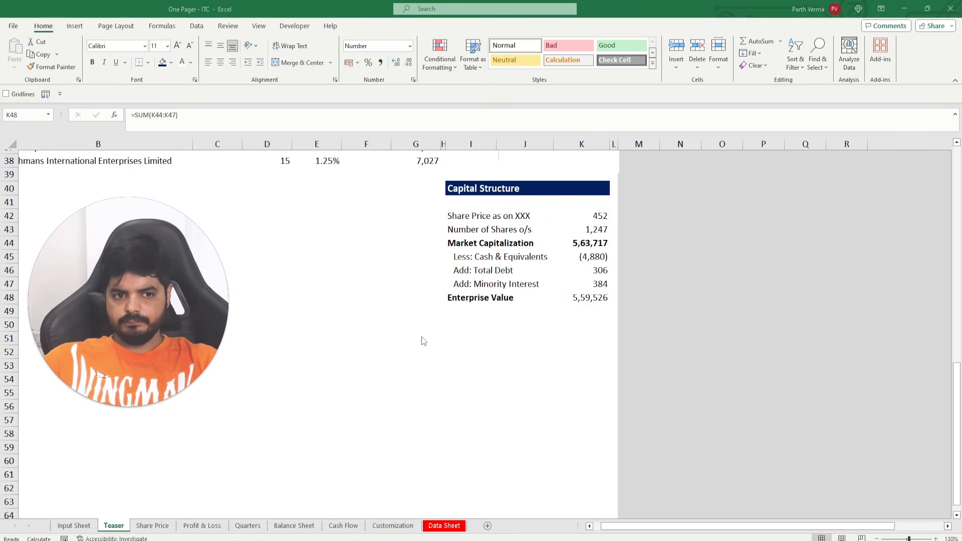
click(591, 298)
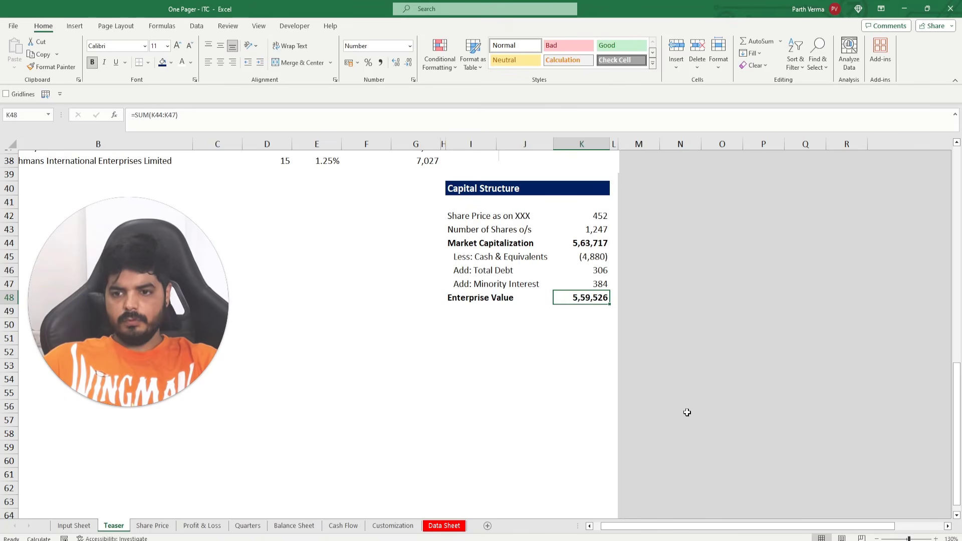
click(577, 351)
click(456, 349)
click(466, 298)
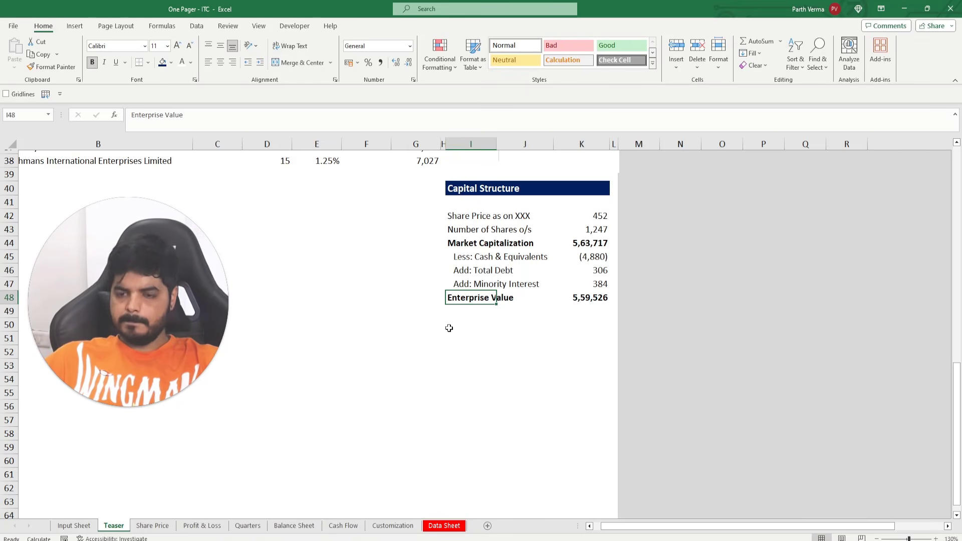
Add thin horizontal borders above, between and below the Key Financial Metrics rows in B8:G17
click(448, 323)
scroll(497, 325, up, 3)
scroll(496, 325, up, 2)
scroll(496, 324, down, 2)
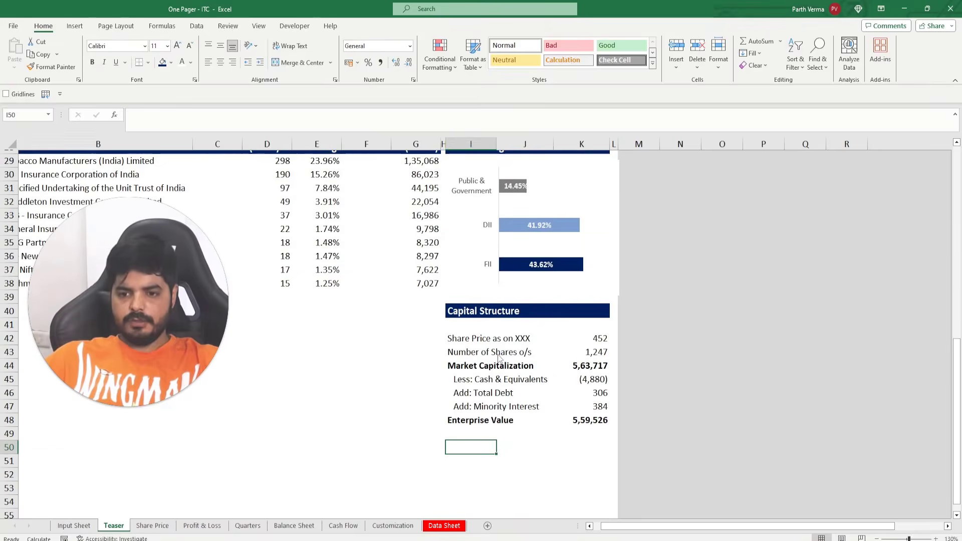
scroll(495, 363, up, 9)
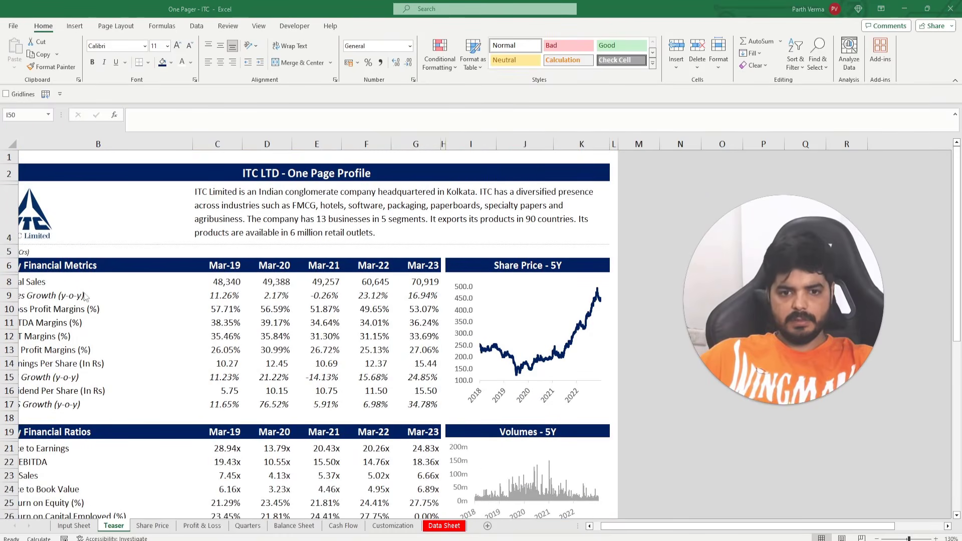
click(85, 321)
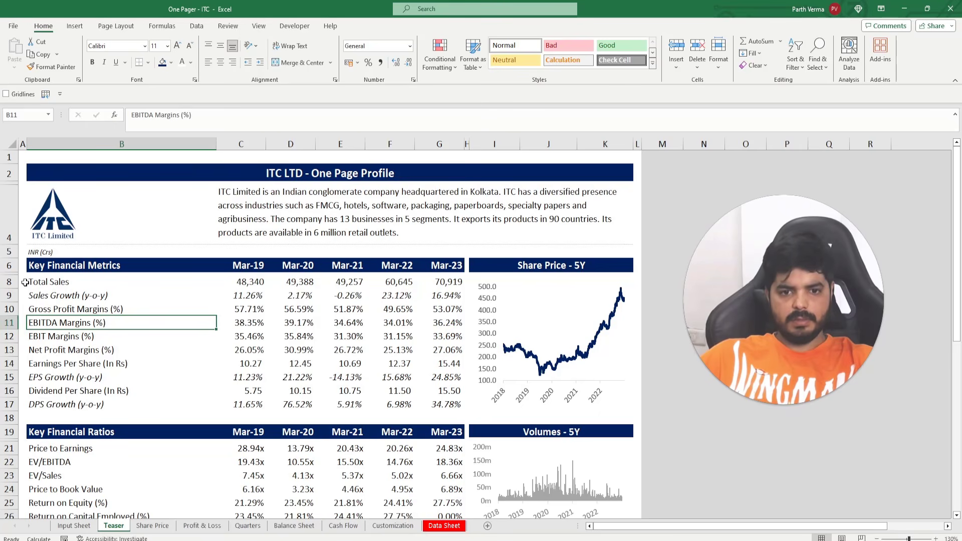
drag(76, 281, 435, 406)
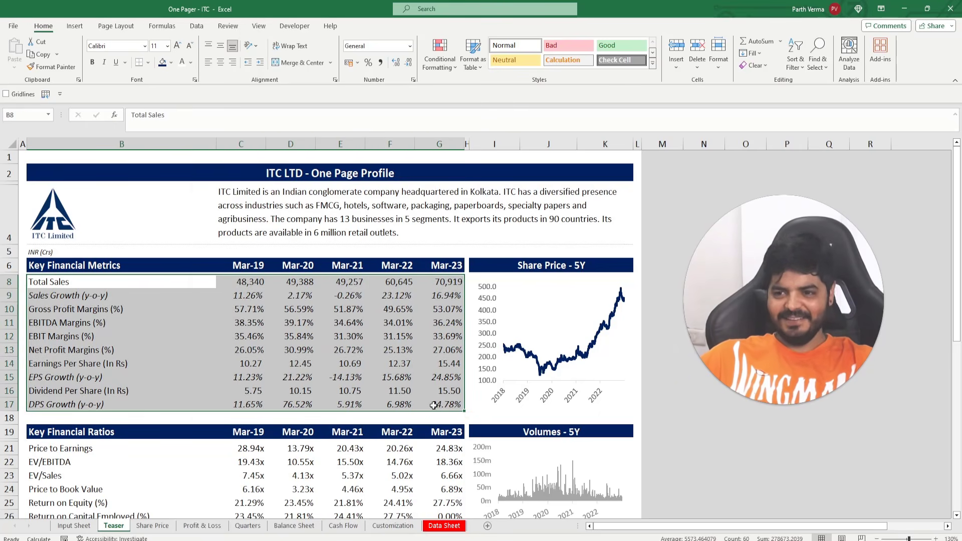
key(ctrl+1)
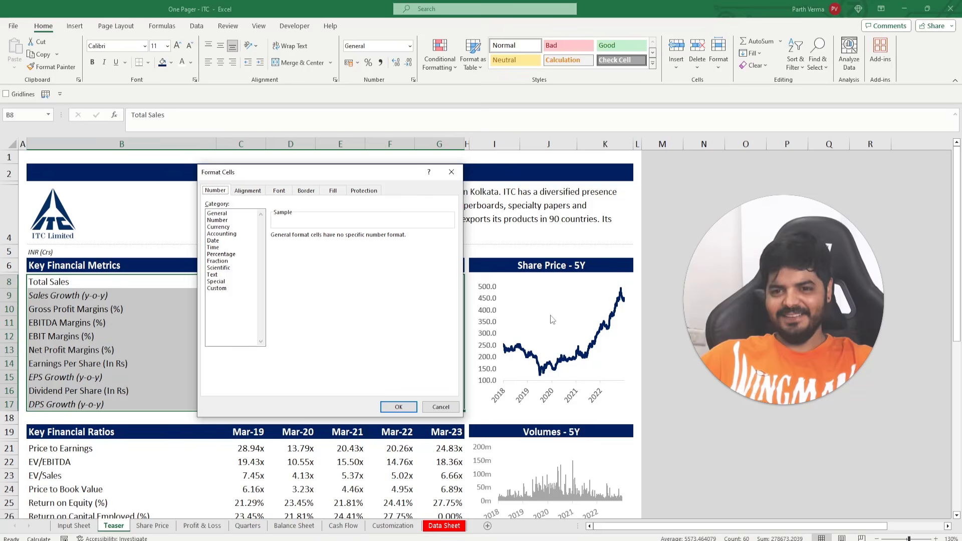
click(306, 190)
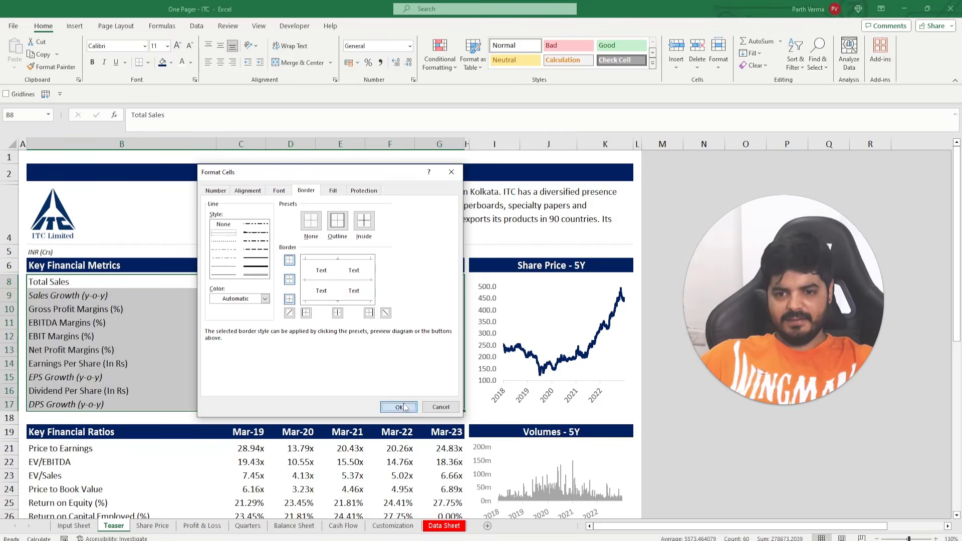
click(400, 407)
click(440, 391)
Add thin horizontal borders to the Key Financial Ratios rows in B21:G26
scroll(204, 366, down, 2)
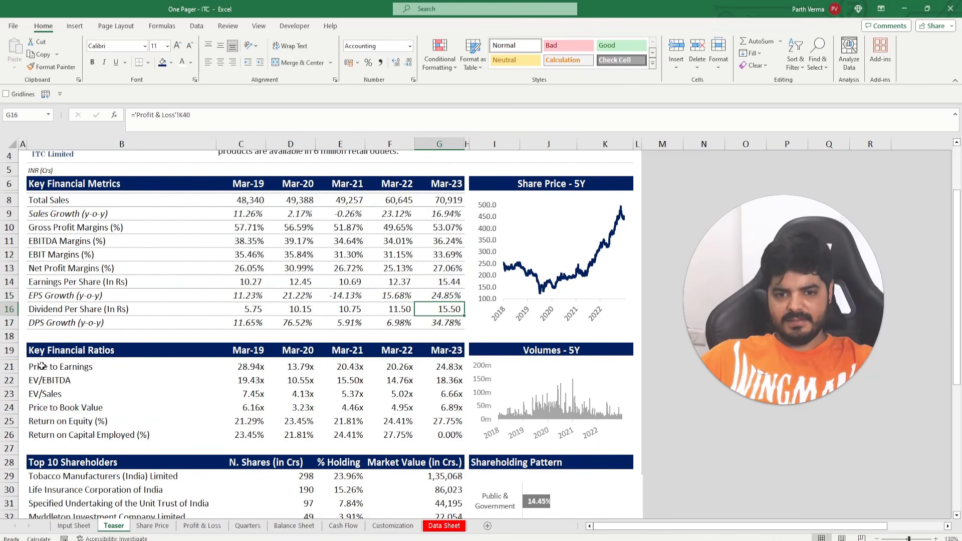
drag(42, 366, 441, 435)
key(ctrl+1)
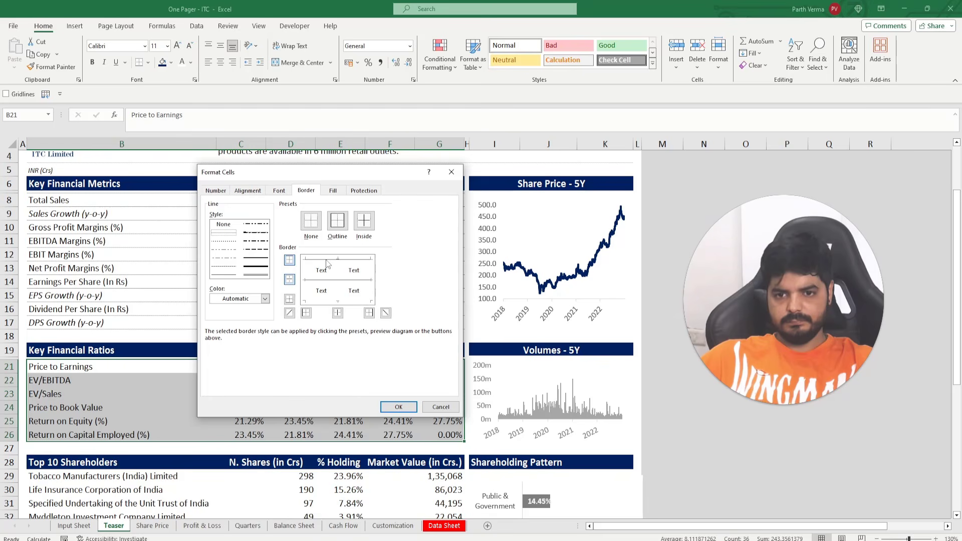
click(399, 407)
Add thin borders to the Top 10 Shareholders rows in B29:G38, including the top, bottom and inner horizontal lines
scroll(370, 430, down, 4)
drag(58, 316, 429, 430)
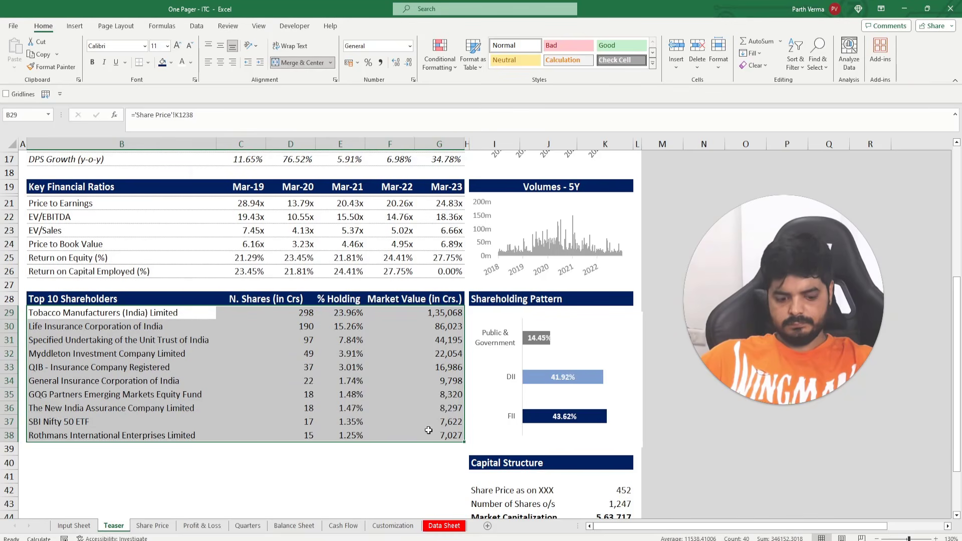
key(ctrl+1)
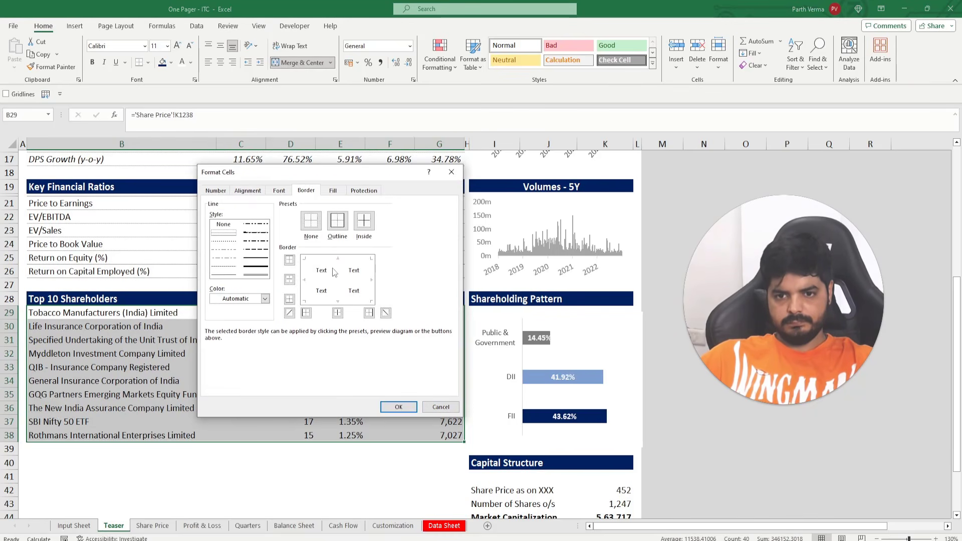
click(329, 276)
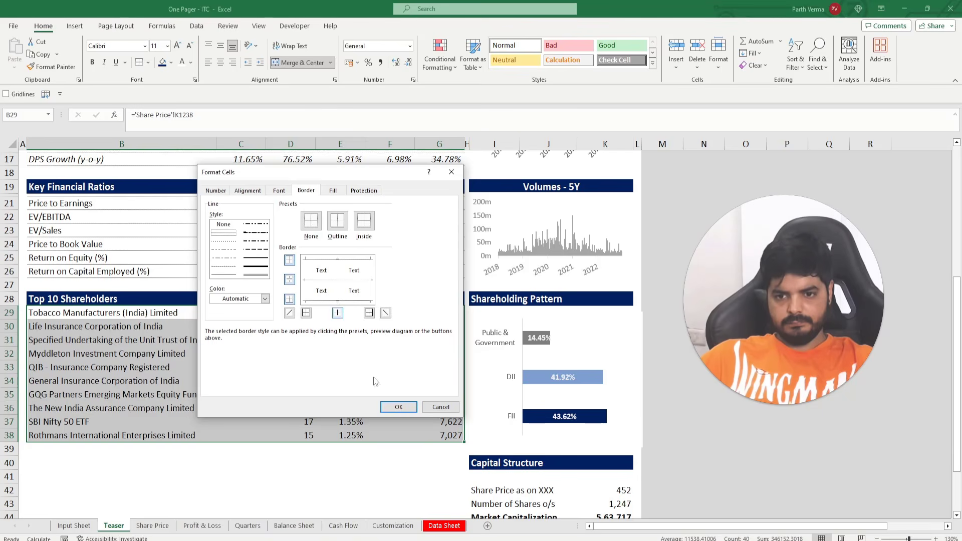
click(399, 407)
click(380, 462)
Reduce the height of blank spacer rows 18, 27 and 39 and narrow spacer column H between the sections
scroll(256, 448, up, 6)
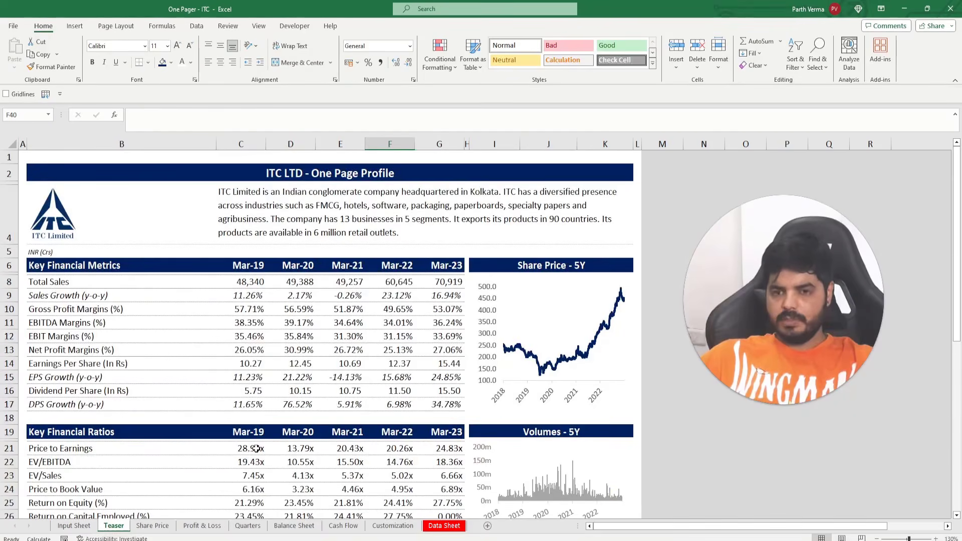
scroll(256, 449, down, 2)
scroll(256, 448, down, 3)
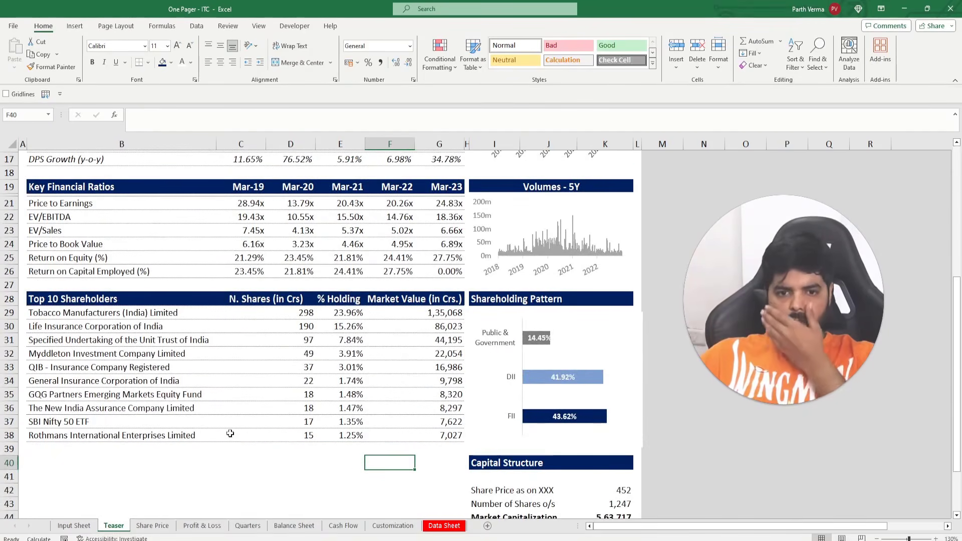
drag(12, 292, 4, 251)
scroll(3, 265, up, 2)
scroll(208, 285, up, 2)
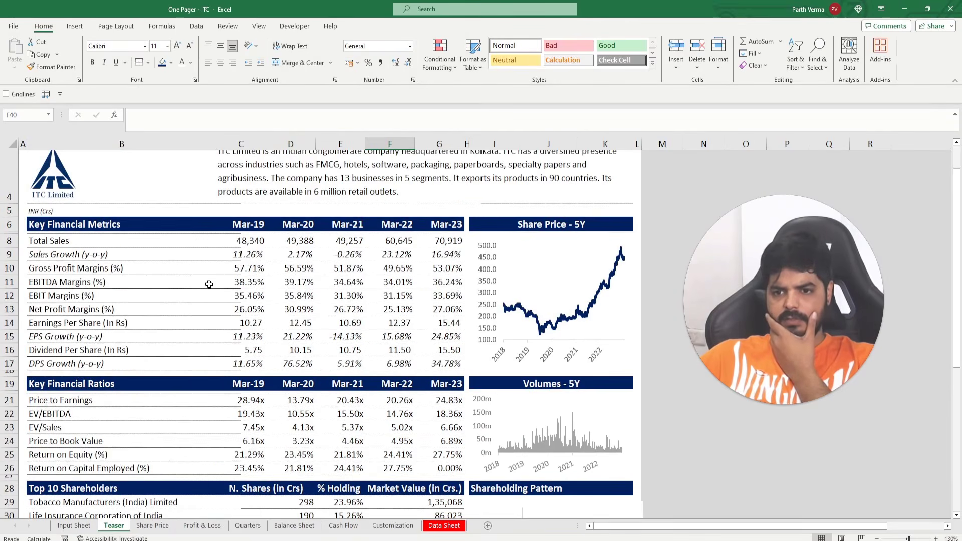
drag(471, 147, 469, 146)
scroll(531, 251, down, 4)
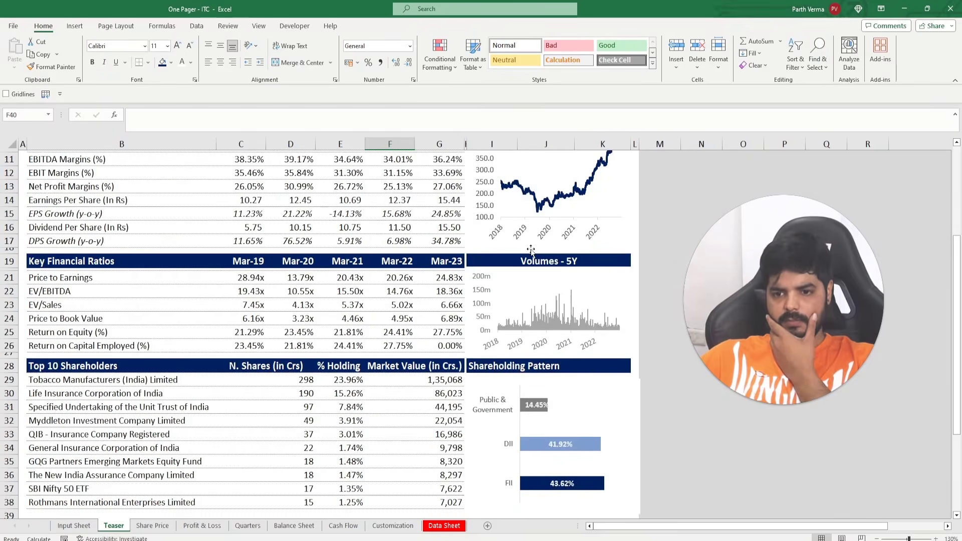
scroll(532, 250, down, 2)
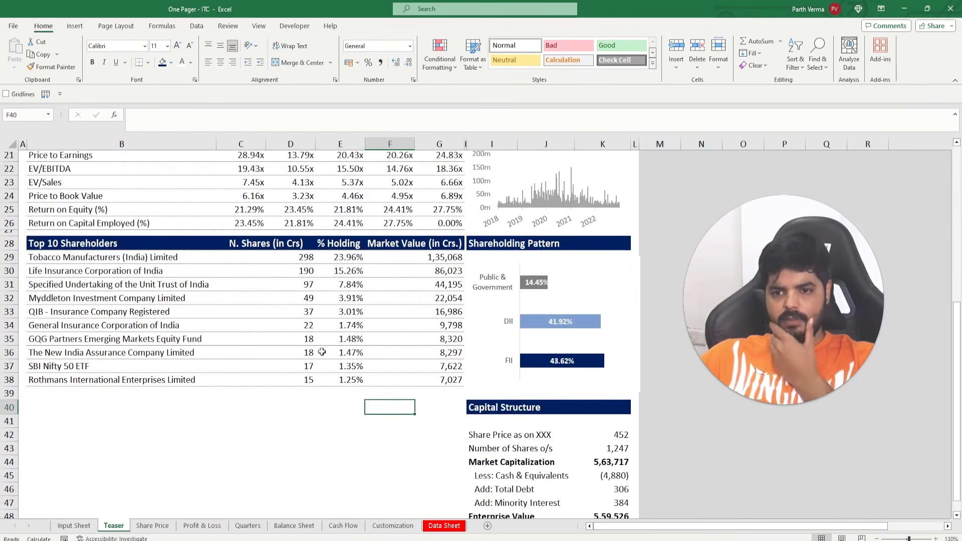
drag(8, 396, 7, 392)
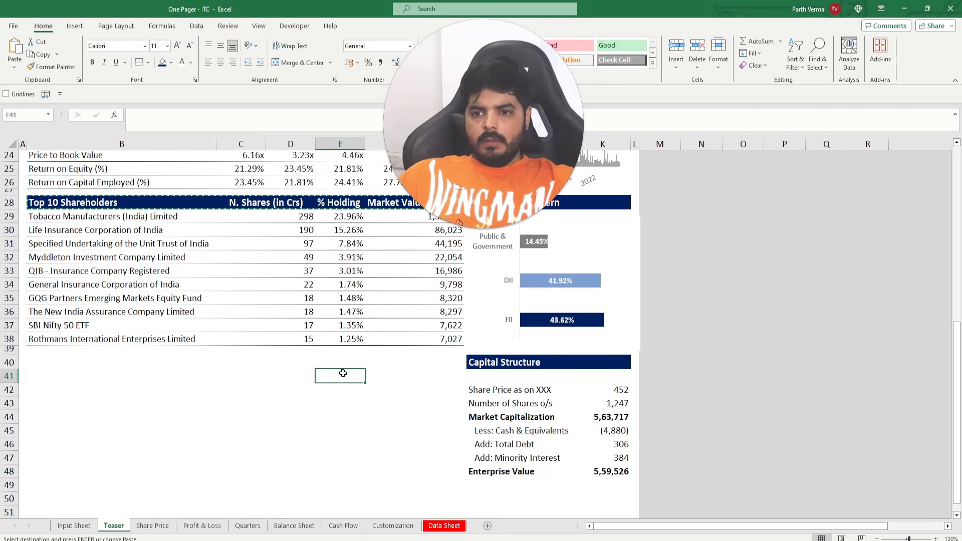
Try to paste the copied Top 10 Shareholders header row at B40, beneath the shareholder table
click(44, 362)
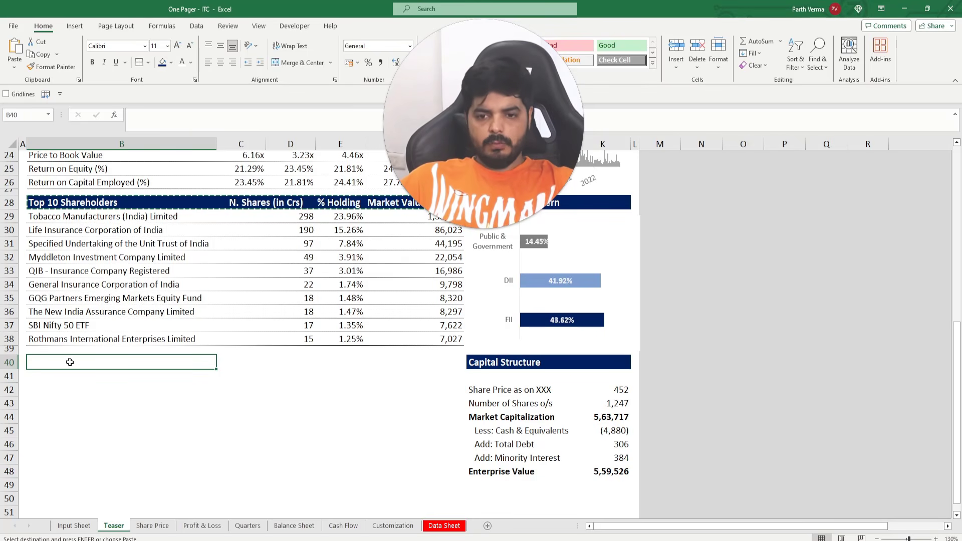
key(ctrl+v)
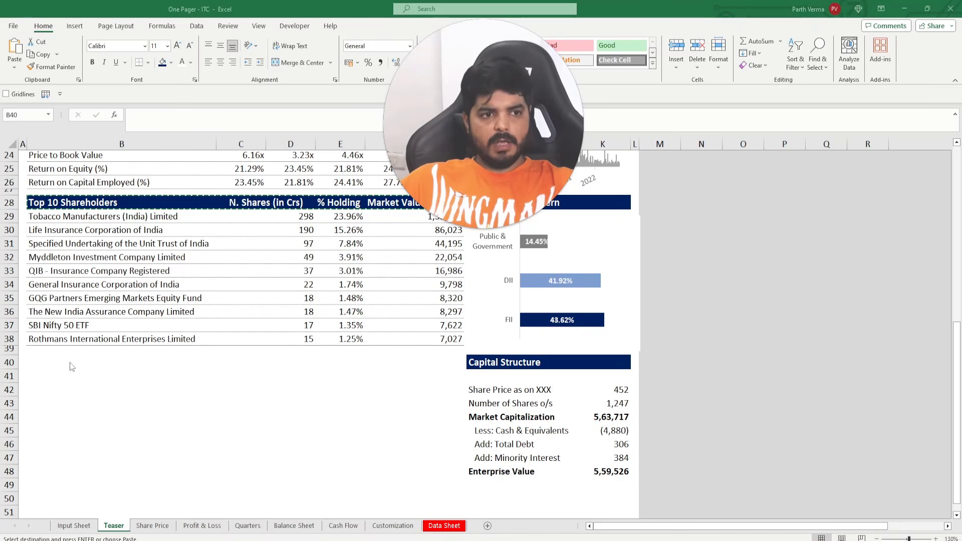
Switch to the ITC Report & Accounts 2023 PDF in the browser and search it for "Remuneration"
key(alt+Tab)
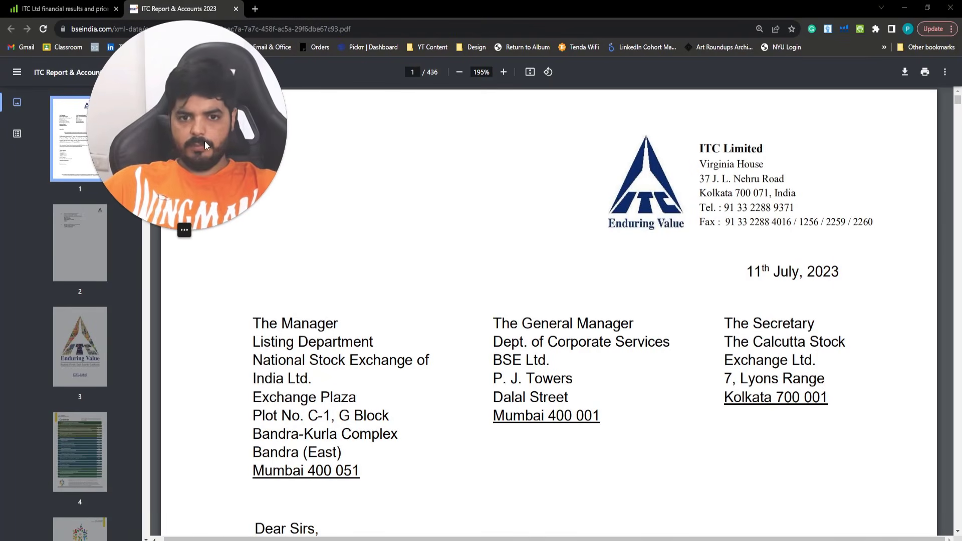
key(ctrl+f)
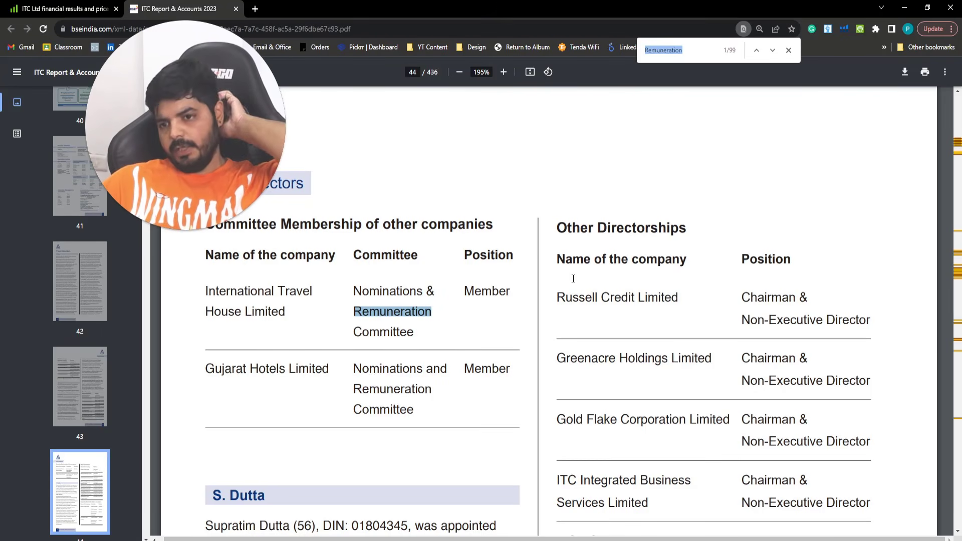
key(Return)
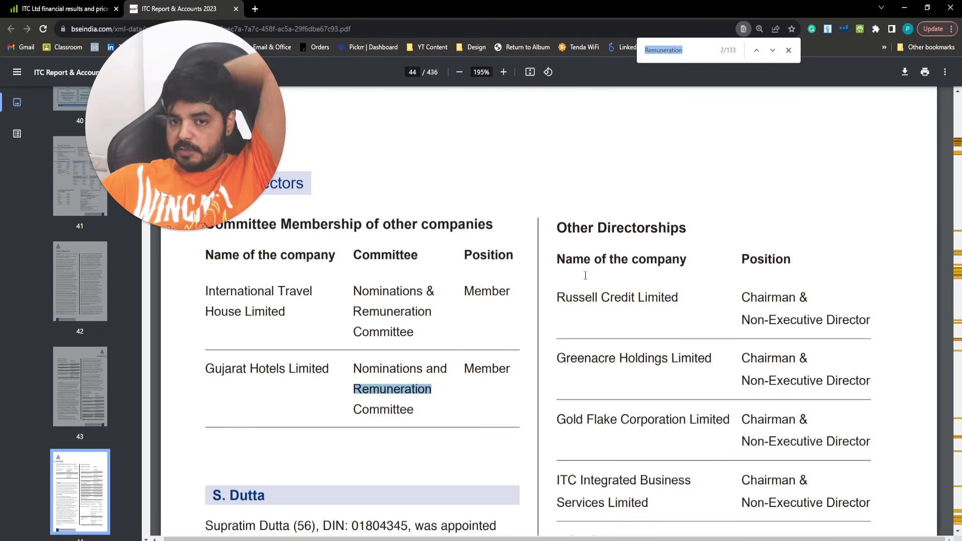
Go through the "Remuneration" matches to the table of remuneration paid to the Directors in the Report on Corporate Governance
key(Return)
key(Return)
key(Return)
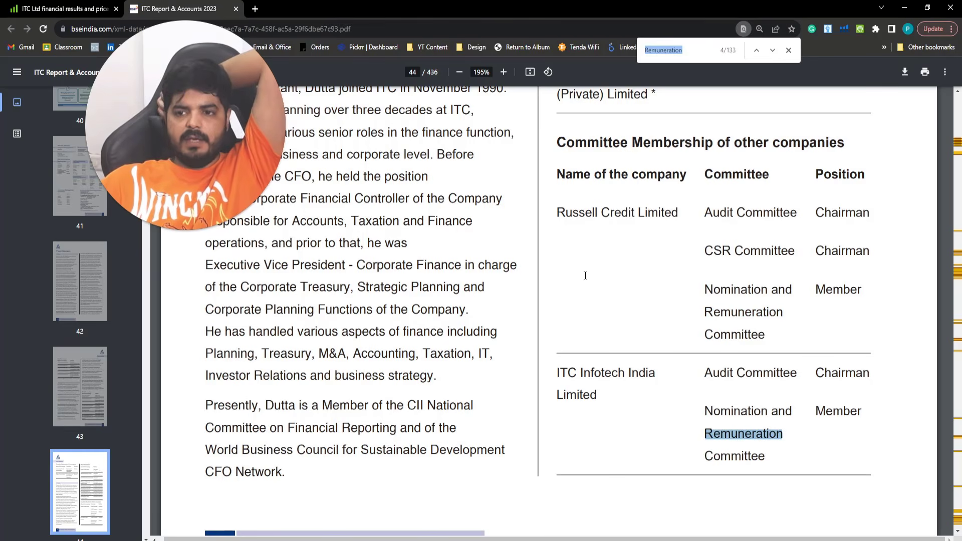
key(Return)
key(Return)
key(Return)
key(Return)
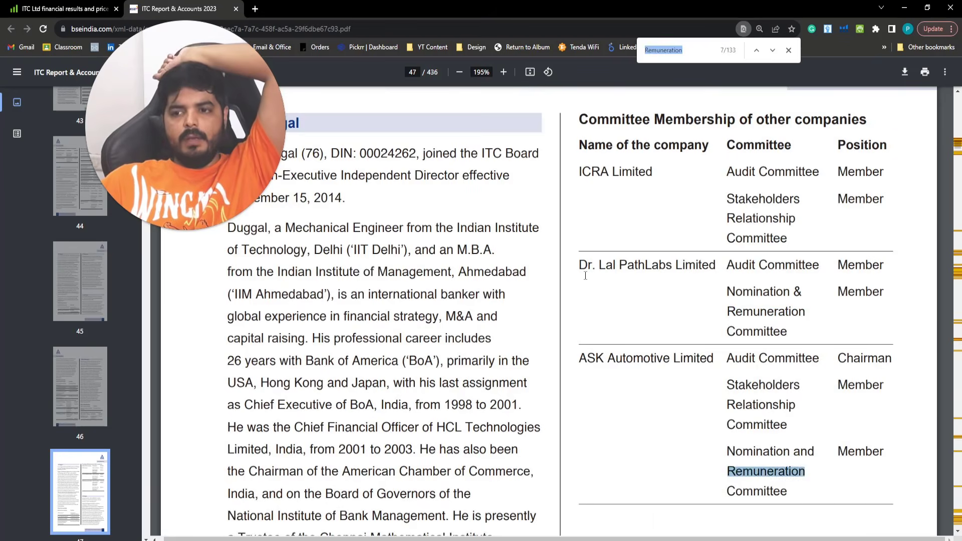
key(Return)
key(Return)
key(Return)
key(Return)
key(Return)
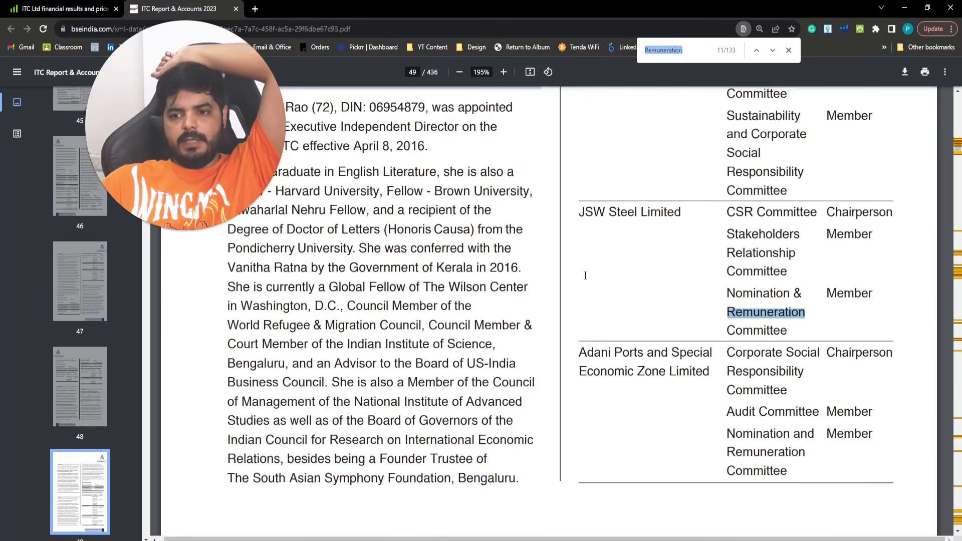
key(Return)
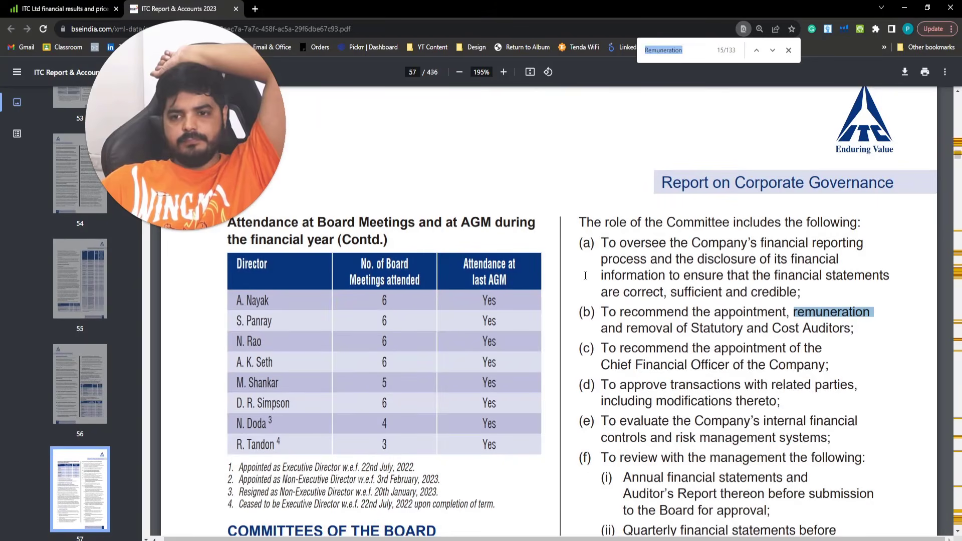
key(Return)
key(Return)
key(Return)
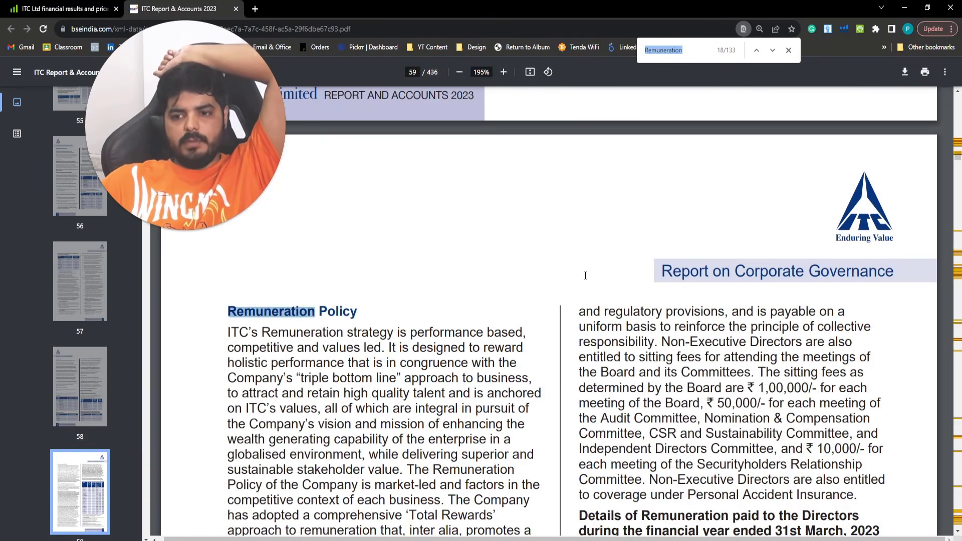
key(Return)
key(Return)
key(Return)
key(Return)
key(Return)
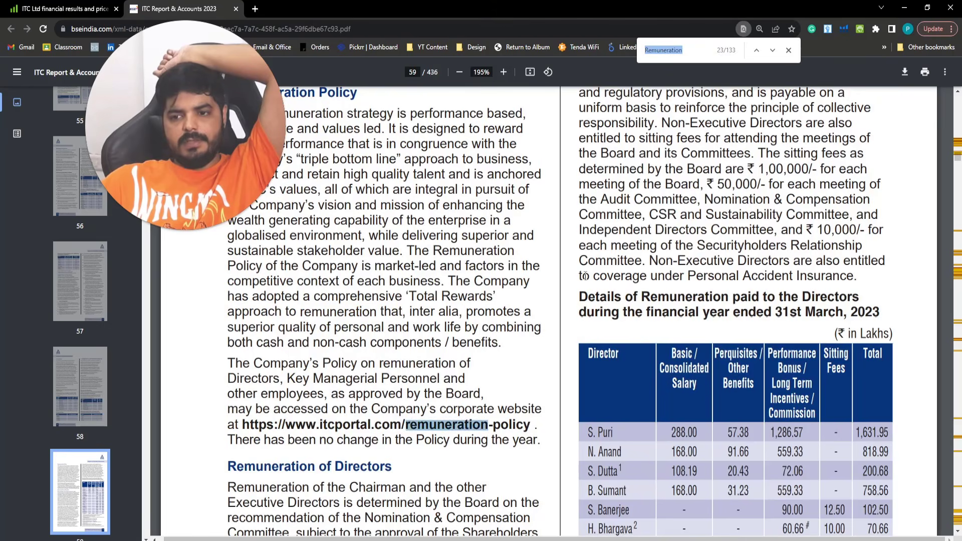
Go through further "Remuneration" matches to the Annexure table on directors' and key managerial personnel's remuneration for the year ended 31st March, 2023
key(Return)
key(Return)
key(Return)
key(Return)
key(Return)
key(Return)
key(Return)
key(Return)
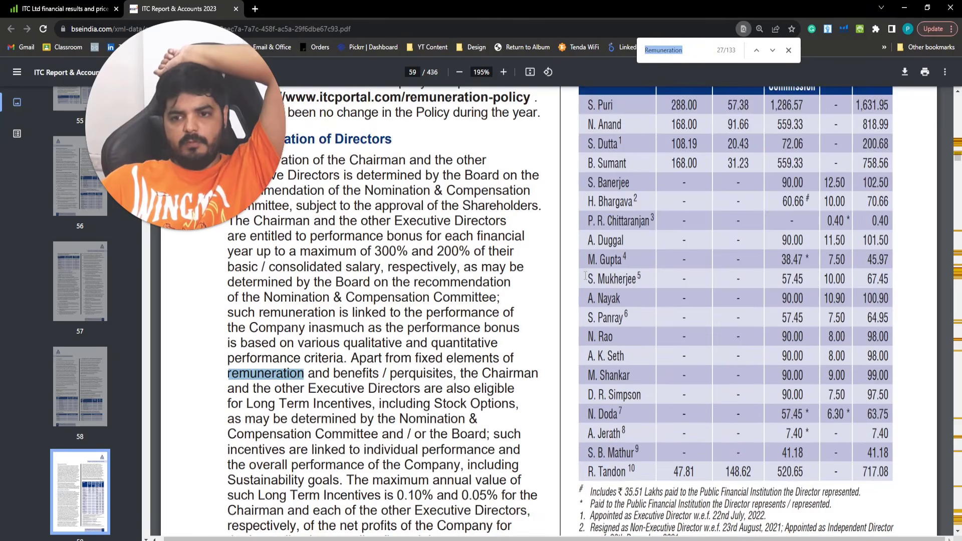
key(Return)
key(Return)
key(Return)
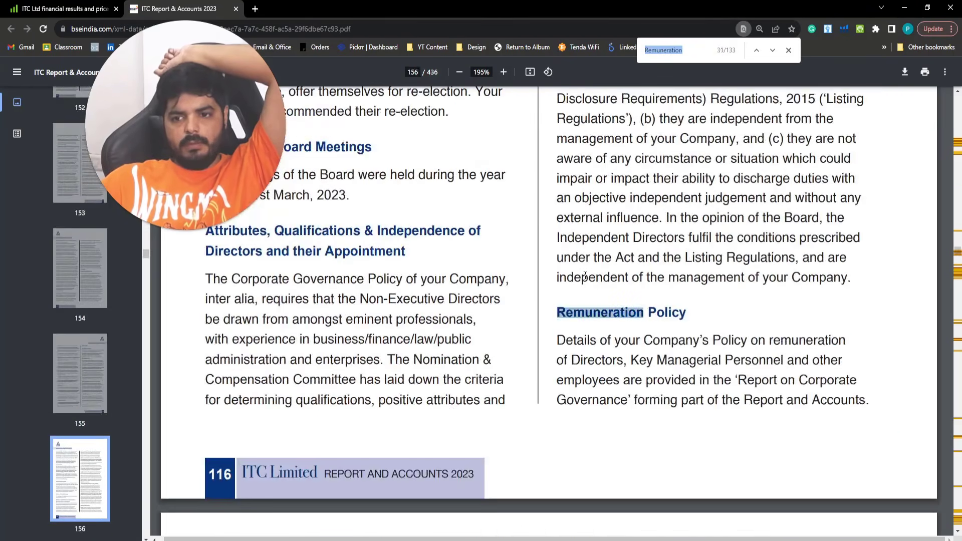
key(Return)
key(Return)
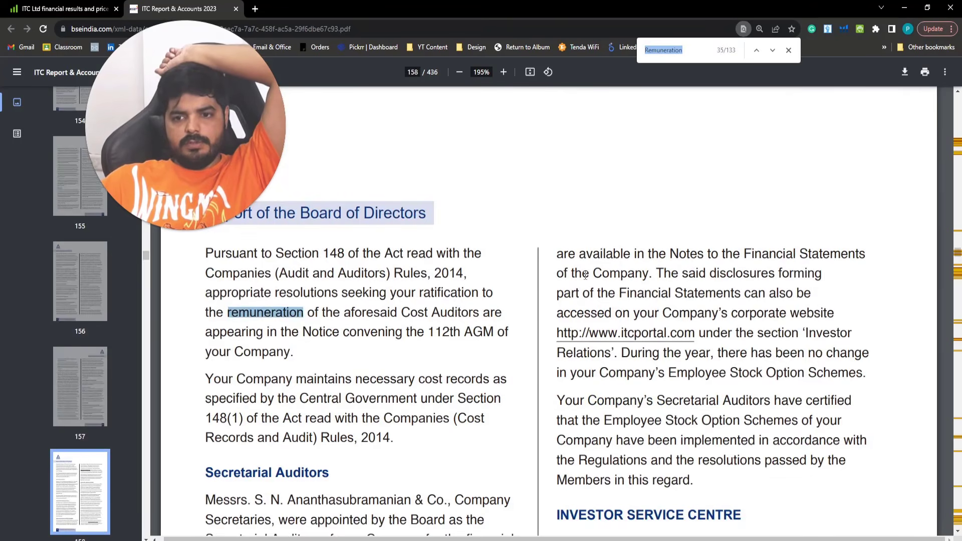
key(Return)
key(Return)
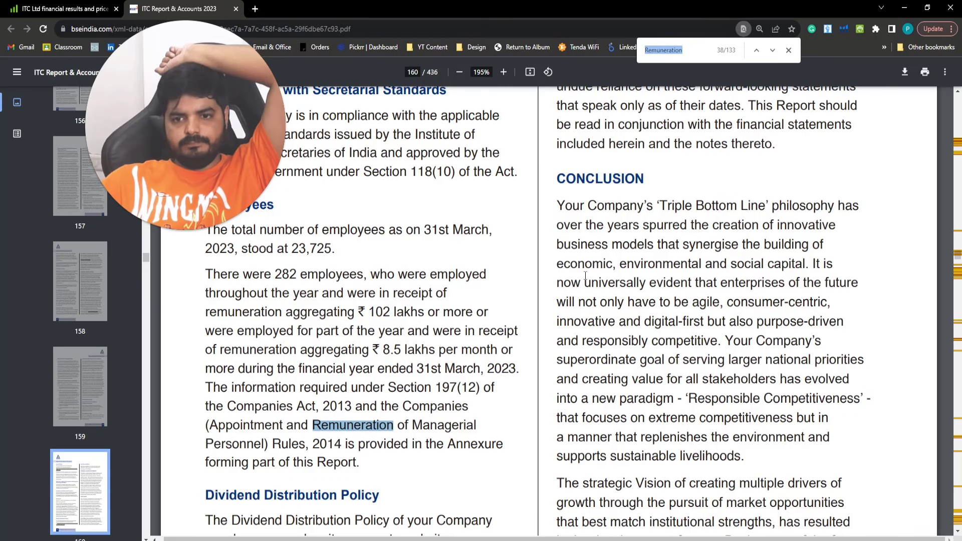
key(Return)
key(Return)
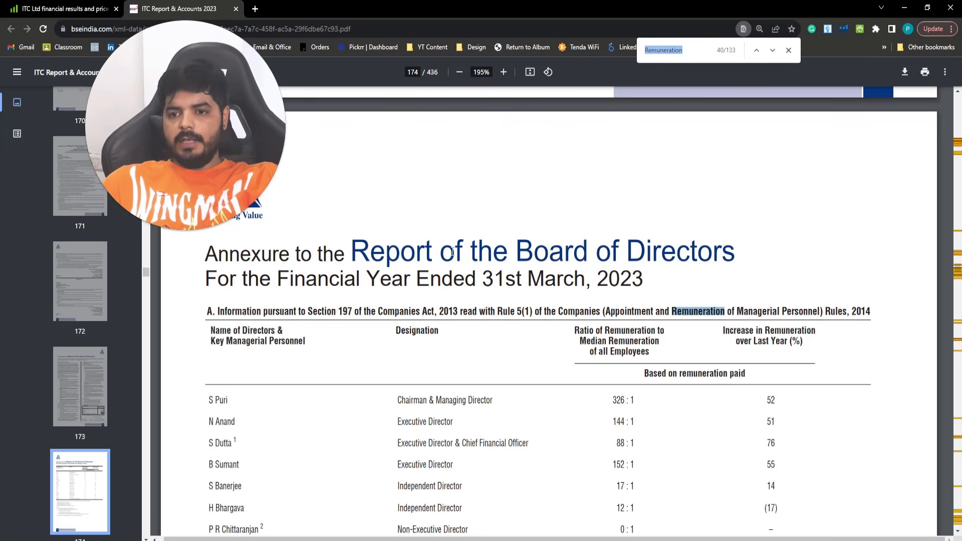
Examine the Section 197 heading and the name, designation and ratio-to-median remuneration columns of the Annexure table
scroll(506, 320, down, 1)
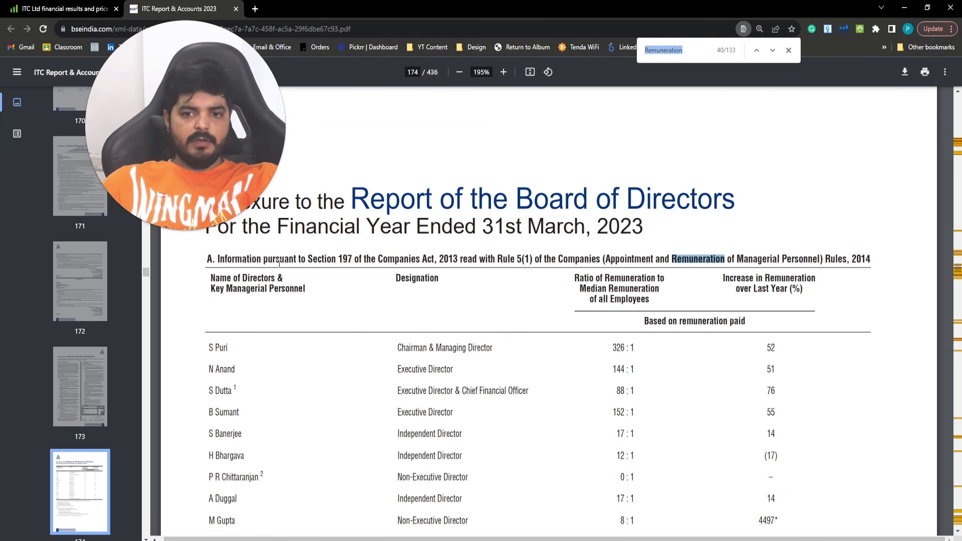
drag(360, 254, 447, 254)
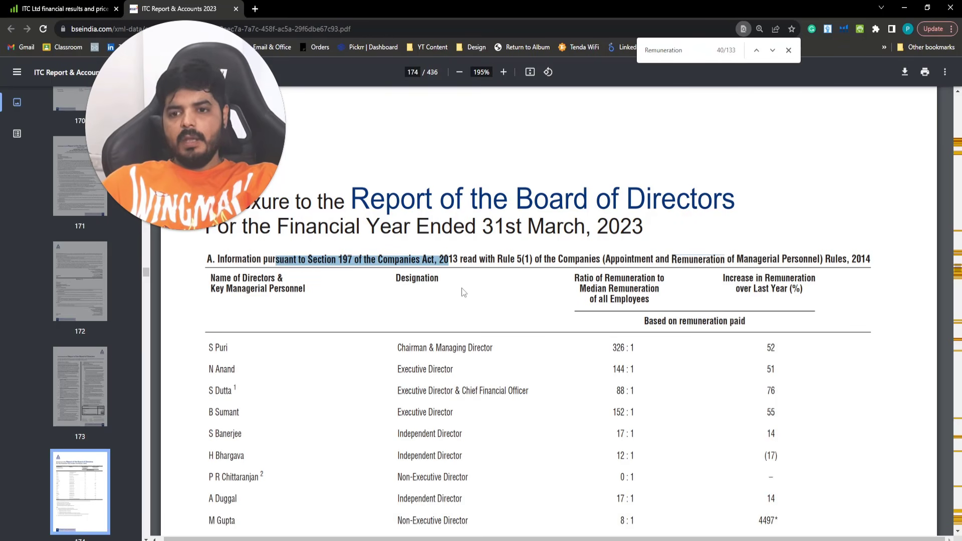
click(334, 259)
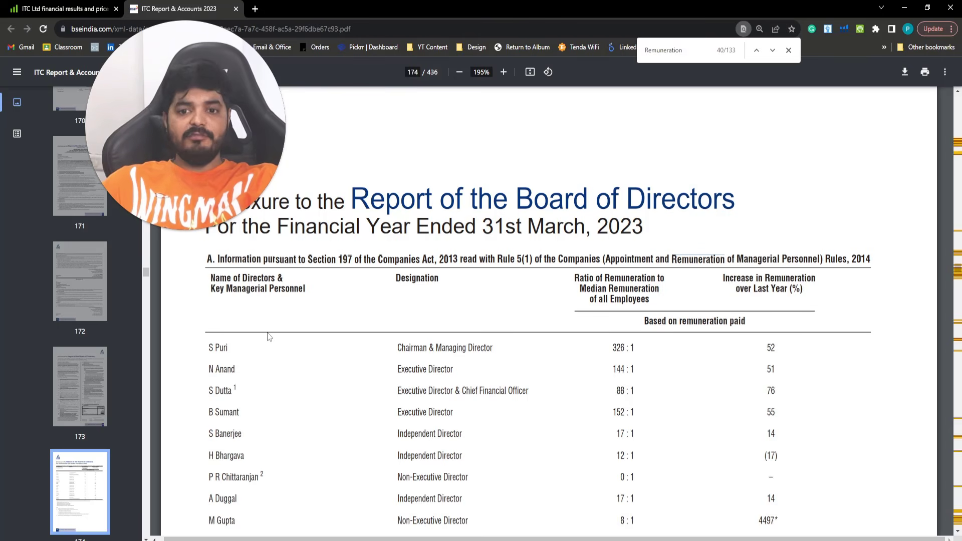
scroll(269, 337, down, 1)
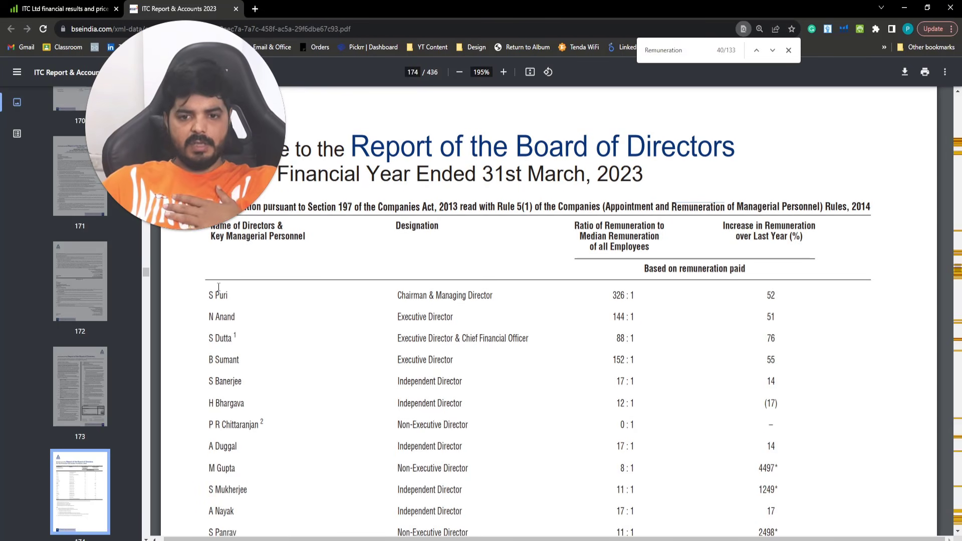
drag(216, 295, 237, 486)
click(236, 486)
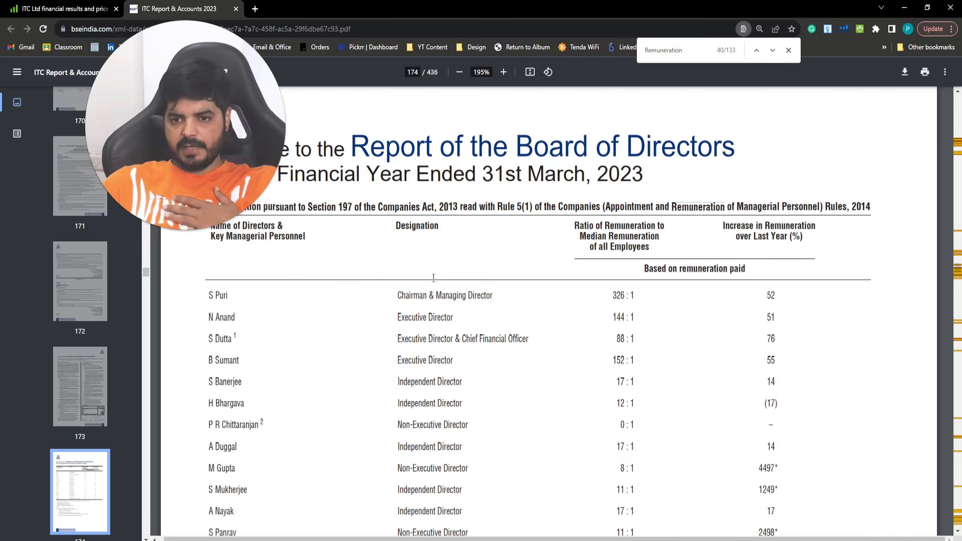
drag(426, 290, 446, 411)
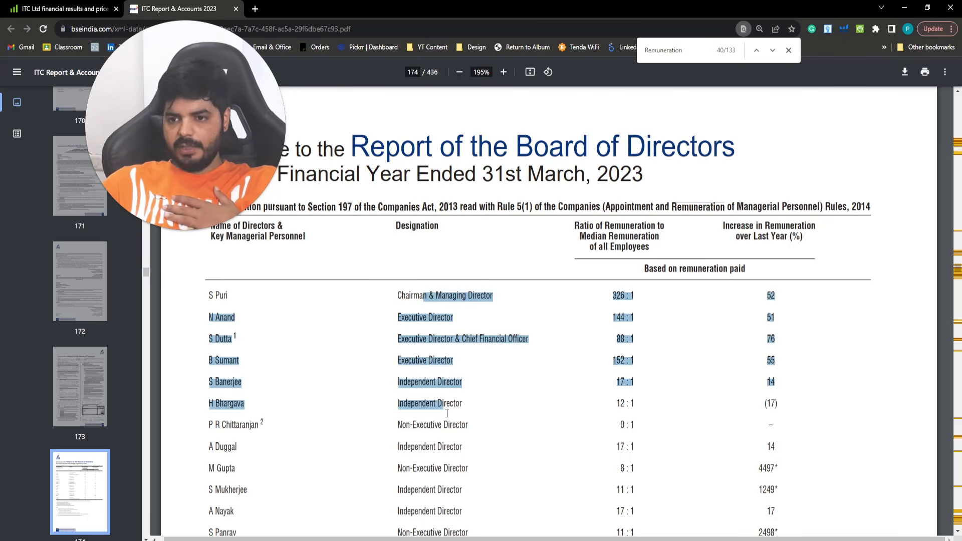
click(613, 218)
drag(609, 297, 620, 297)
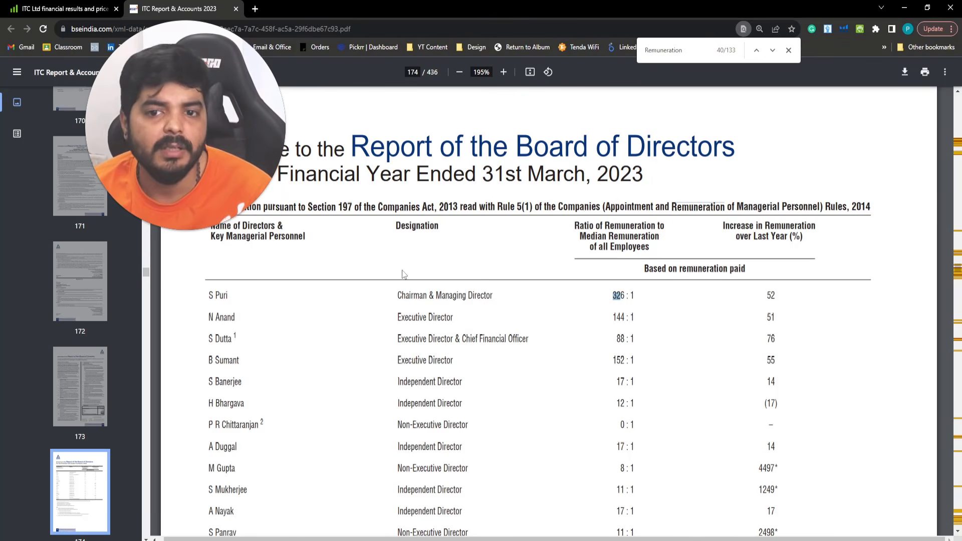
scroll(404, 275, down, 1)
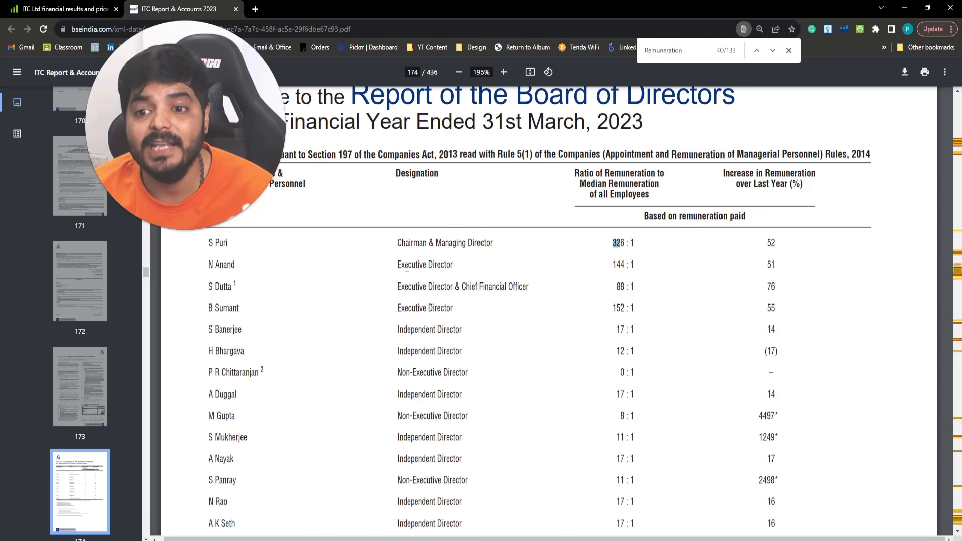
Review the Designation column to tell Executive Directors apart from Independent and Non-Executive Directors
drag(399, 242, 460, 242)
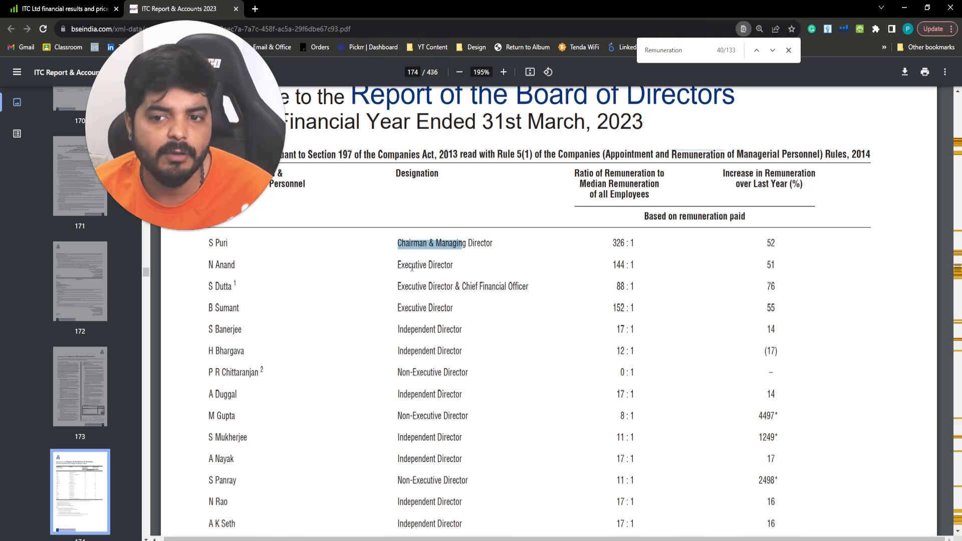
drag(406, 264, 446, 265)
drag(398, 286, 462, 351)
drag(406, 374, 460, 373)
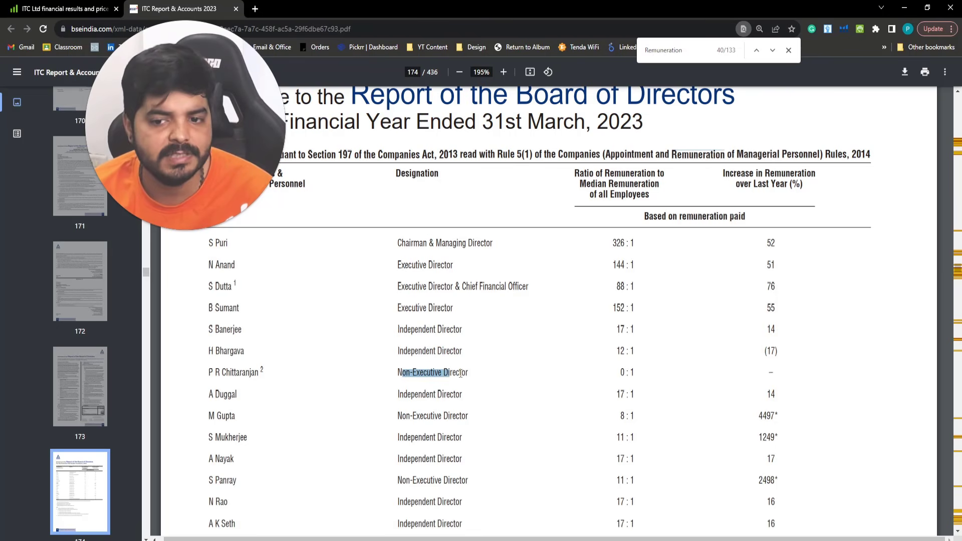
scroll(478, 401, down, 1)
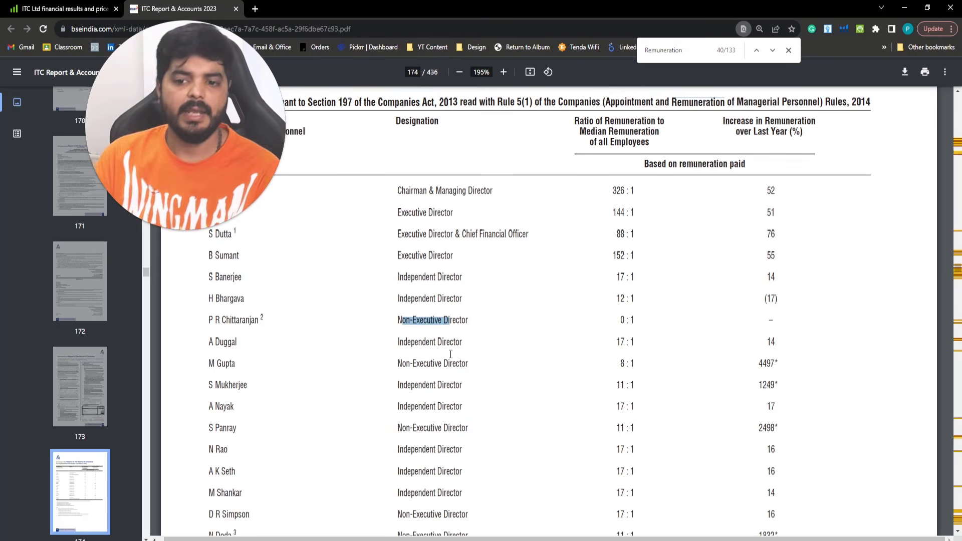
scroll(444, 363, down, 1)
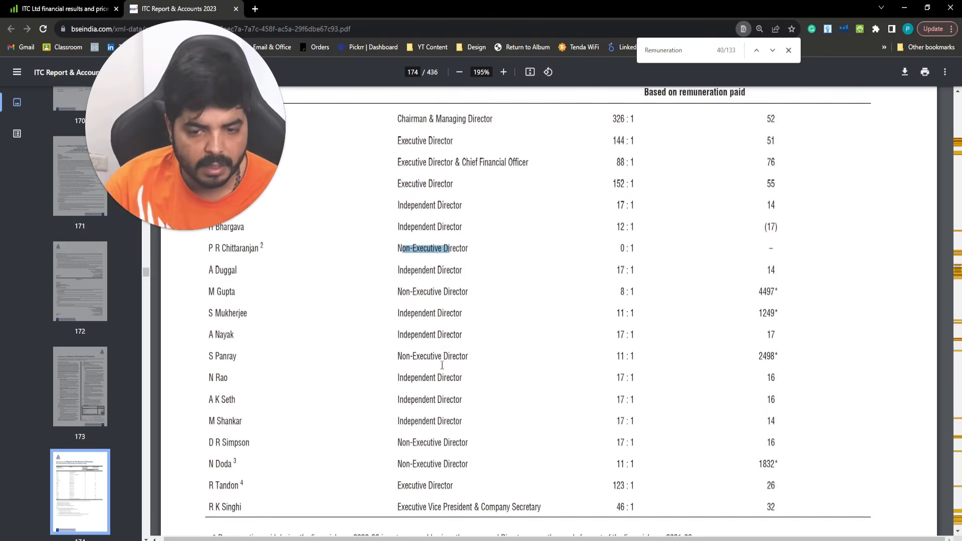
scroll(440, 391, down, 1)
scroll(435, 298, up, 4)
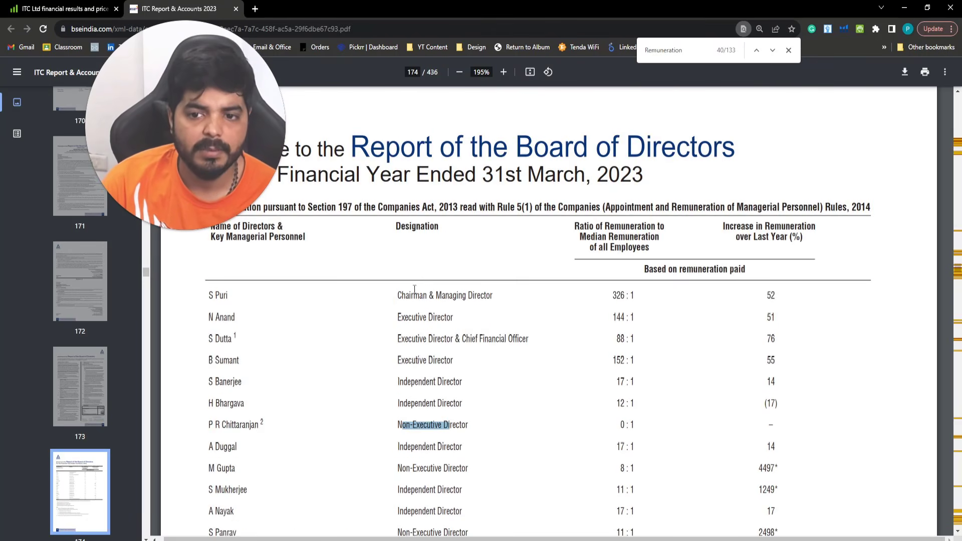
drag(397, 296, 462, 360)
scroll(440, 440, down, 5)
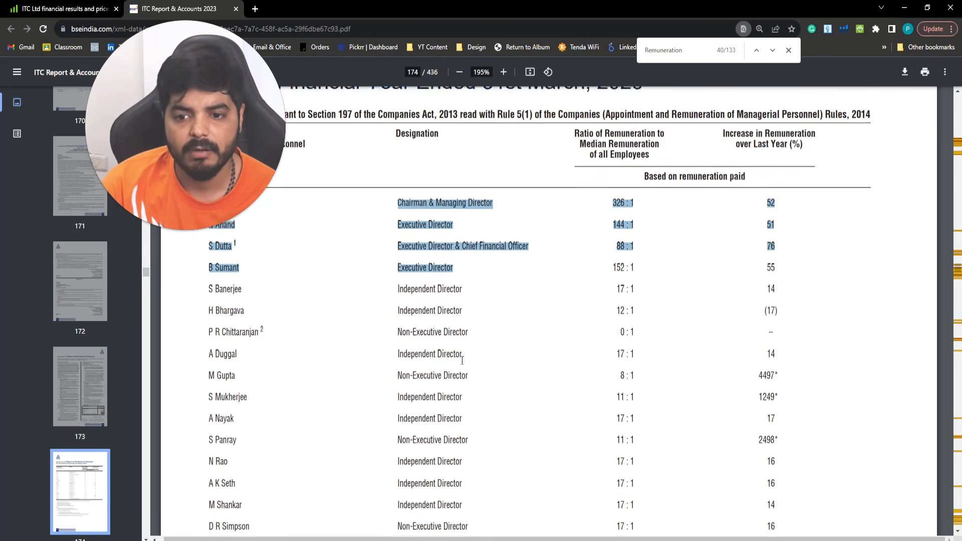
Examine the designations and remuneration ratio in the table's last two rows, the Executive Director and the Company Secretary
drag(400, 451, 484, 452)
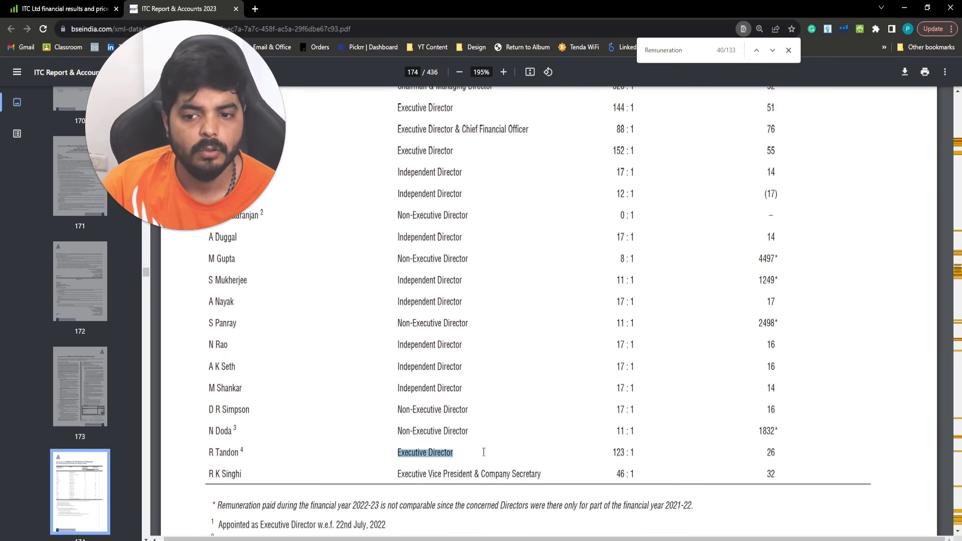
drag(412, 474, 461, 477)
drag(399, 452, 467, 451)
click(446, 444)
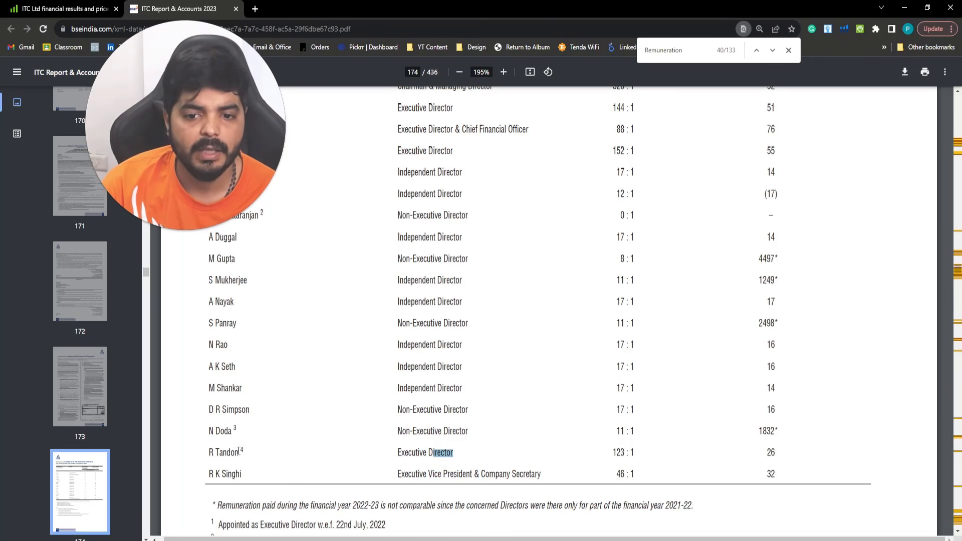
mouse_move(240, 452)
mouse_down()
mouse_move(250, 452)
mouse_move(203, 452)
mouse_move(252, 455)
mouse_up()
drag(401, 452, 453, 452)
drag(612, 452, 651, 455)
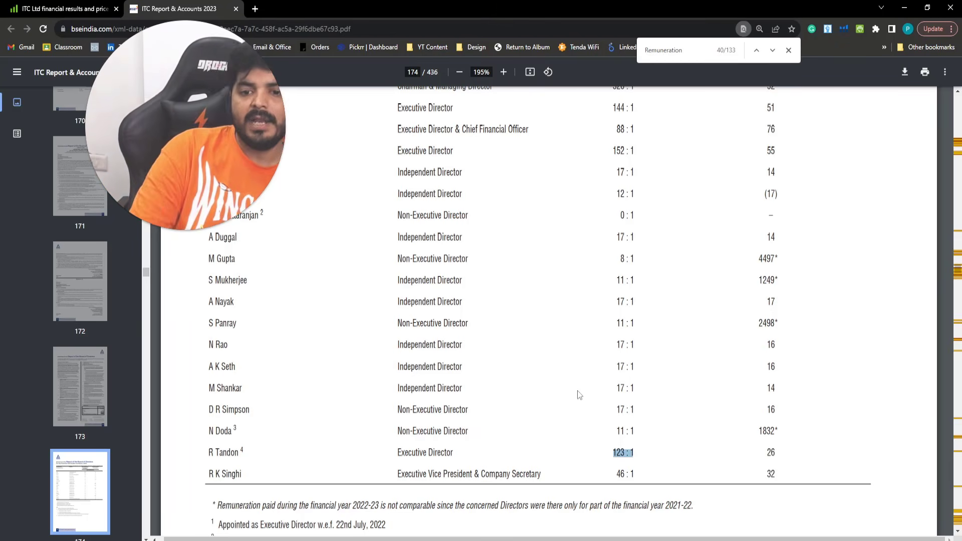
Check footnote 4 on the last Executive Director and read the resignation footnotes and employee remuneration notes beneath the table
drag(238, 447, 243, 447)
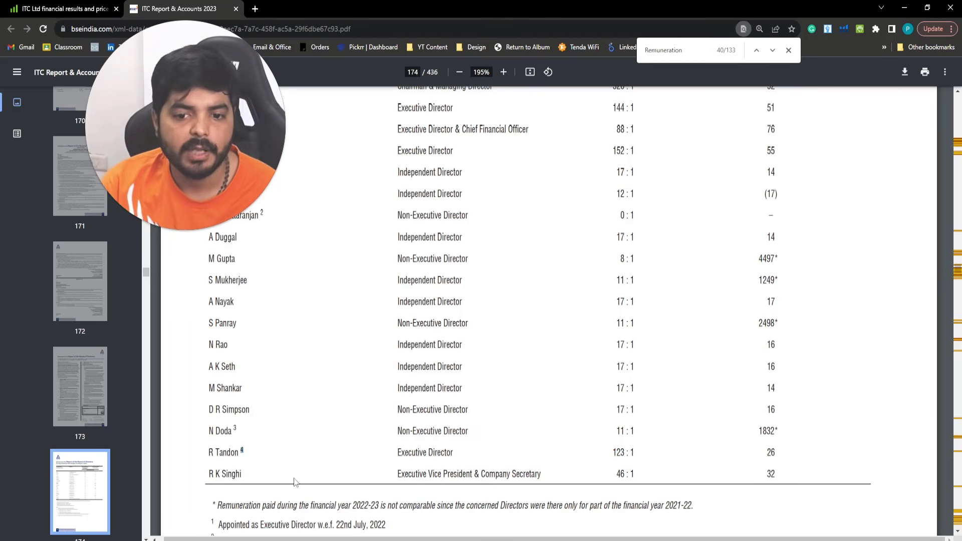
scroll(244, 451, down, 1)
drag(217, 504, 333, 504)
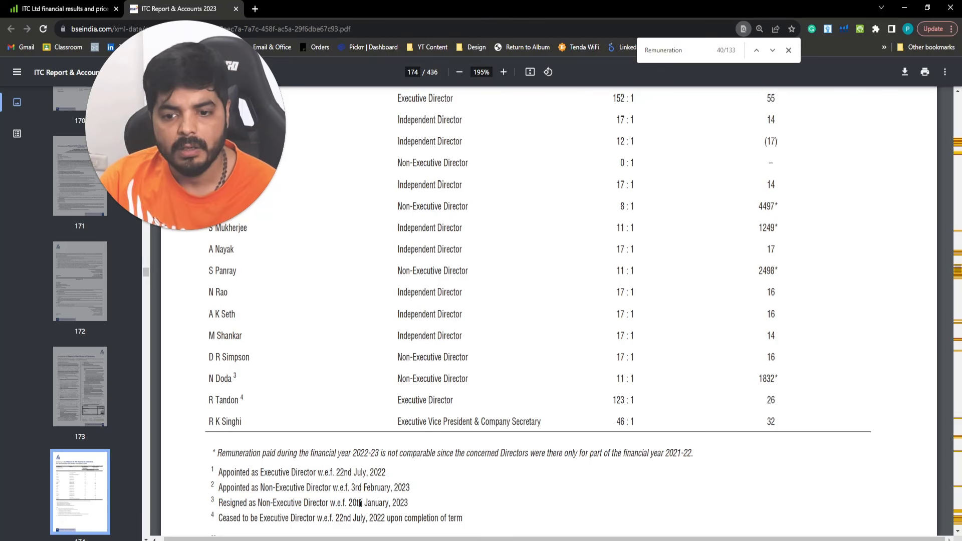
drag(356, 502, 407, 503)
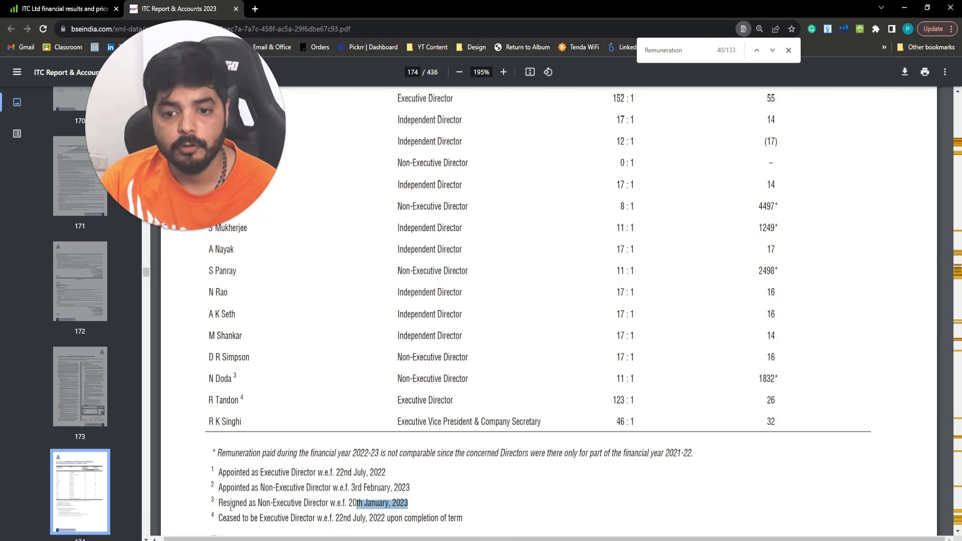
drag(224, 521, 400, 519)
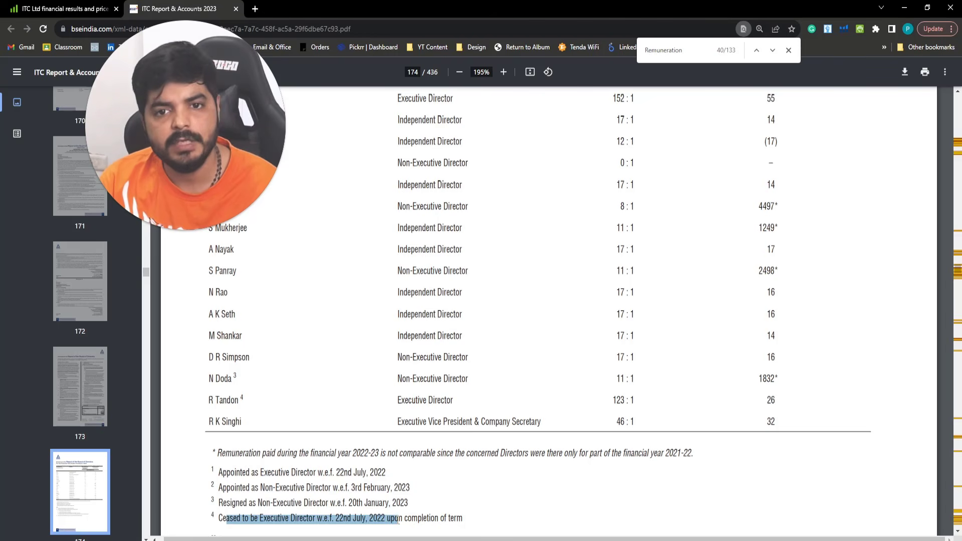
scroll(394, 508, down, 2)
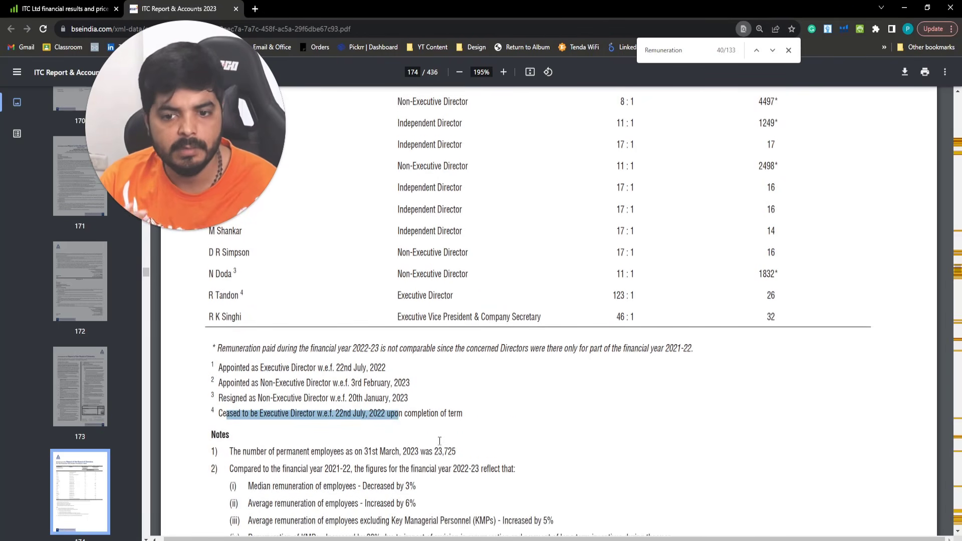
scroll(458, 414, down, 1)
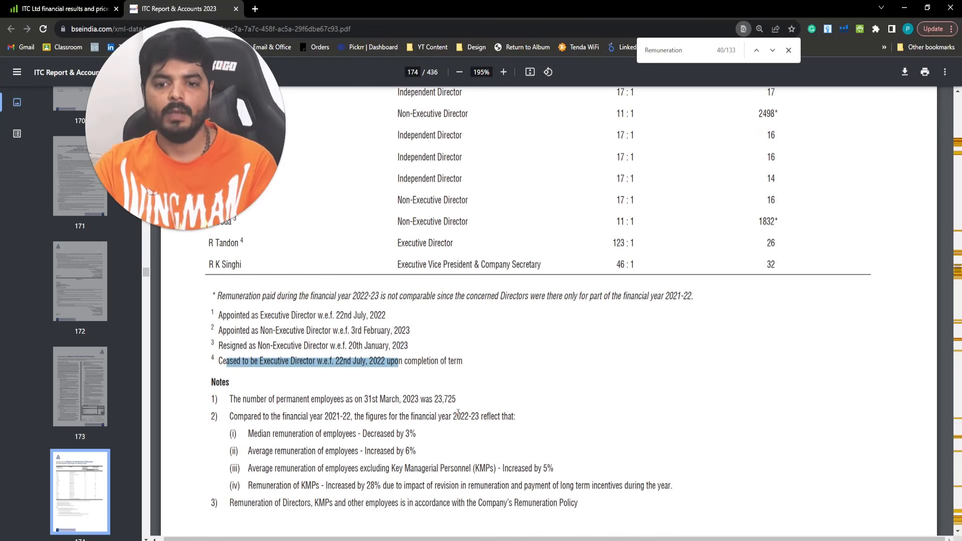
Copy the first four director rows of the Annexure table, from the Chairman & Managing Director through the Executive Directors
scroll(458, 414, up, 10)
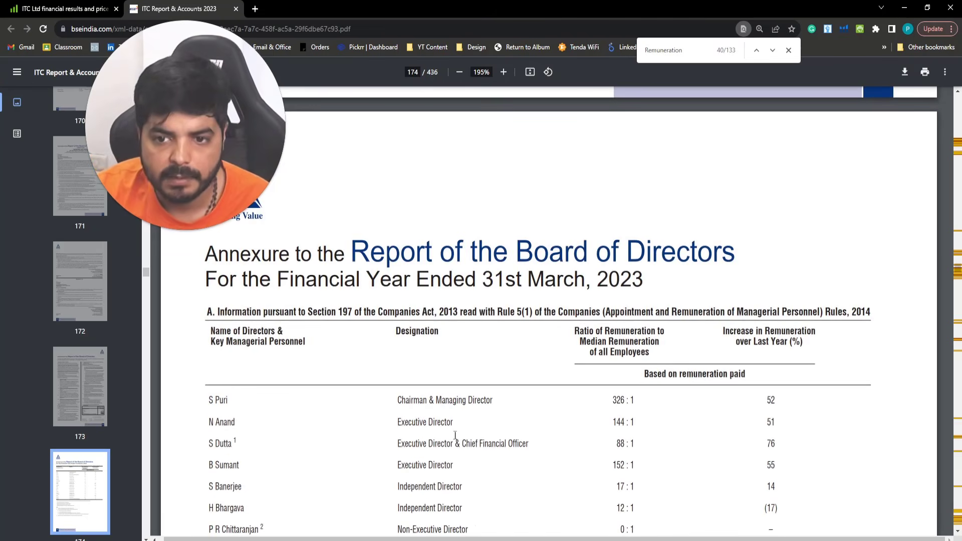
drag(208, 399, 791, 468)
key(ctrl+c)
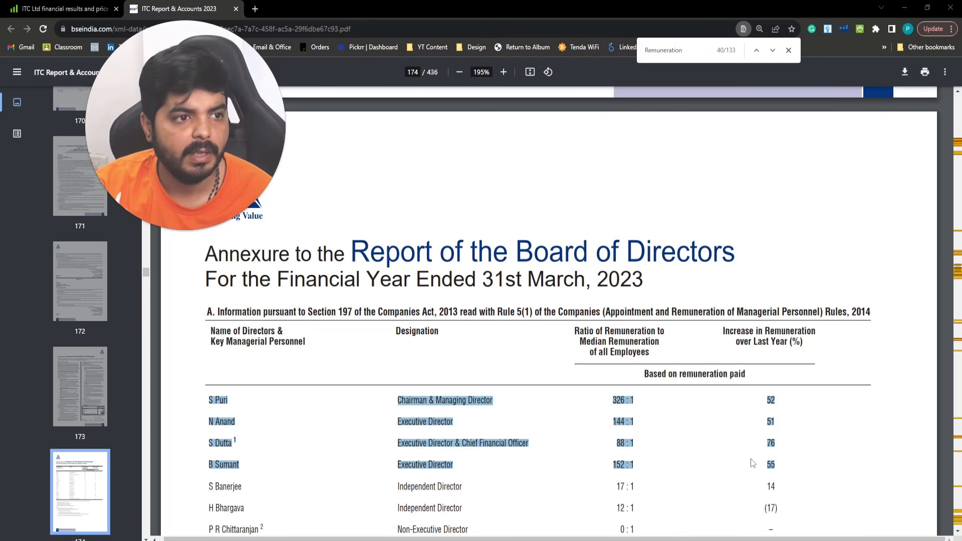
Switch to the One Pager - ITC workbook and paste the copied Top 10 Shareholders header row as values at M1270 of the Share Price sheet
key(alt+Tab)
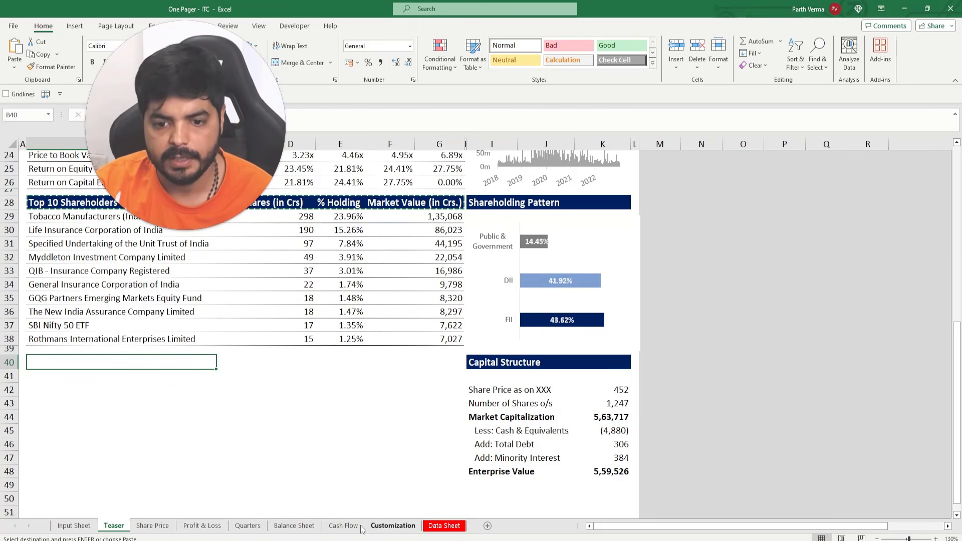
click(161, 532)
scroll(377, 384, down, 2)
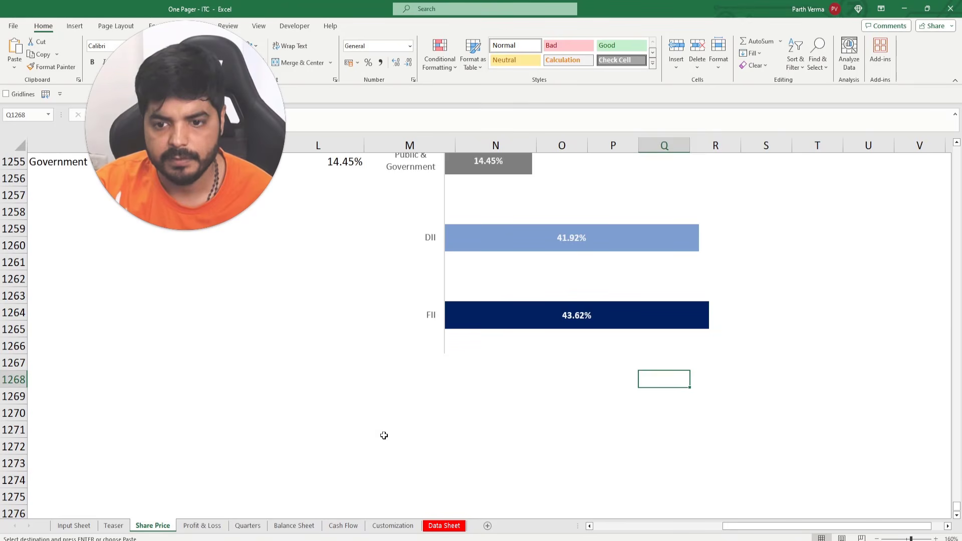
click(382, 414)
key(ctrl+alt+v)
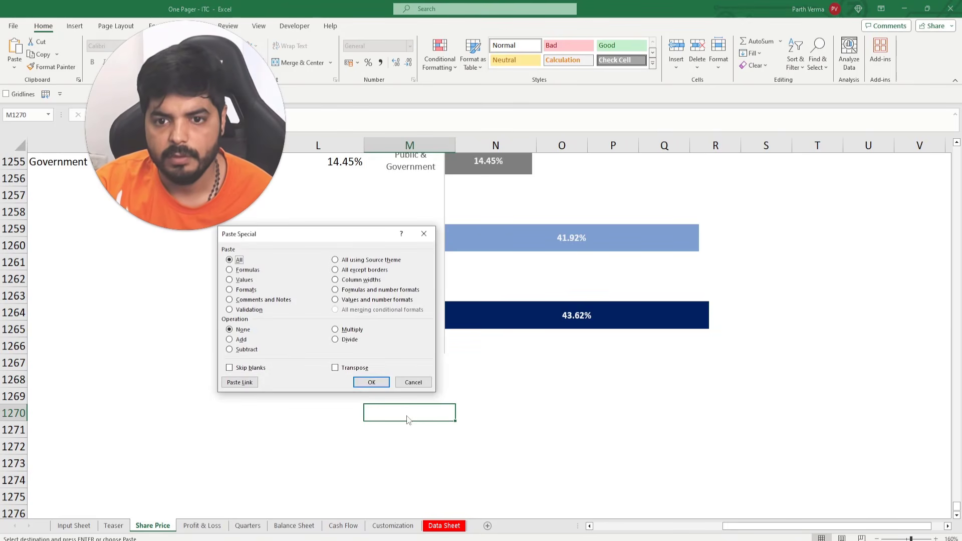
key(v)
key(Return)
click(406, 431)
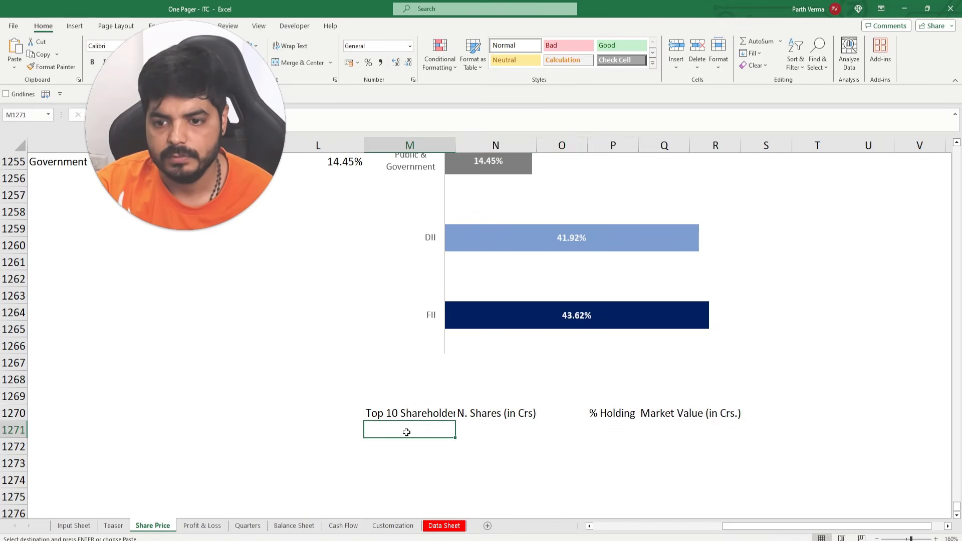
Clear the Top 10 Shareholders header cells pasted in row 1270 of the Share Price sheet, starting at M1270
key(Up)
key(shift+Right)
key(shift+Right)
key(shift+Right)
key(shift+Right)
key(shift+Right)
Switch to the annual report PDF, recopy the four selected director rows of the Annexure table, and return to the workbook
key(alt+Tab)
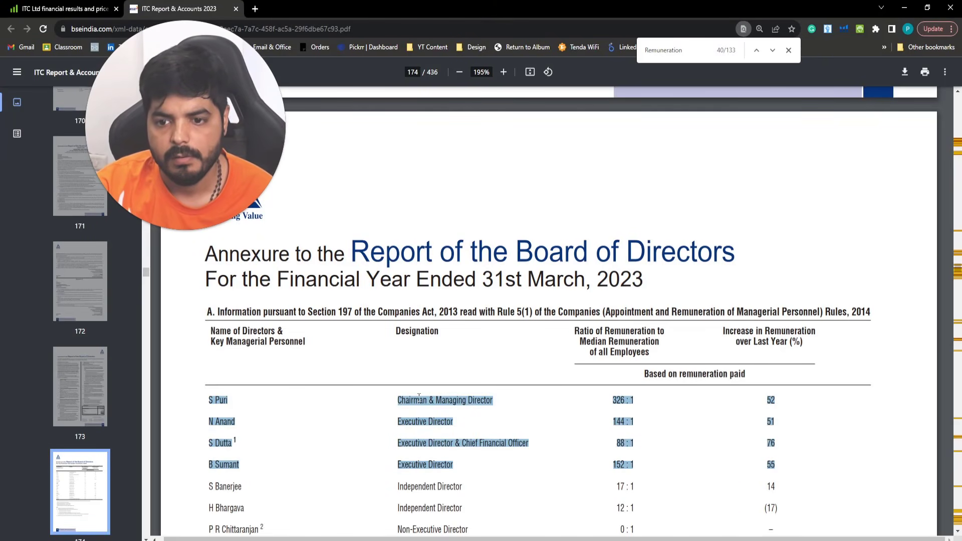
right_click(419, 396)
click(436, 405)
key(alt+Tab)
Try to paste the copied director rows as HTML at M1270 of the Share Price sheet
click(396, 417)
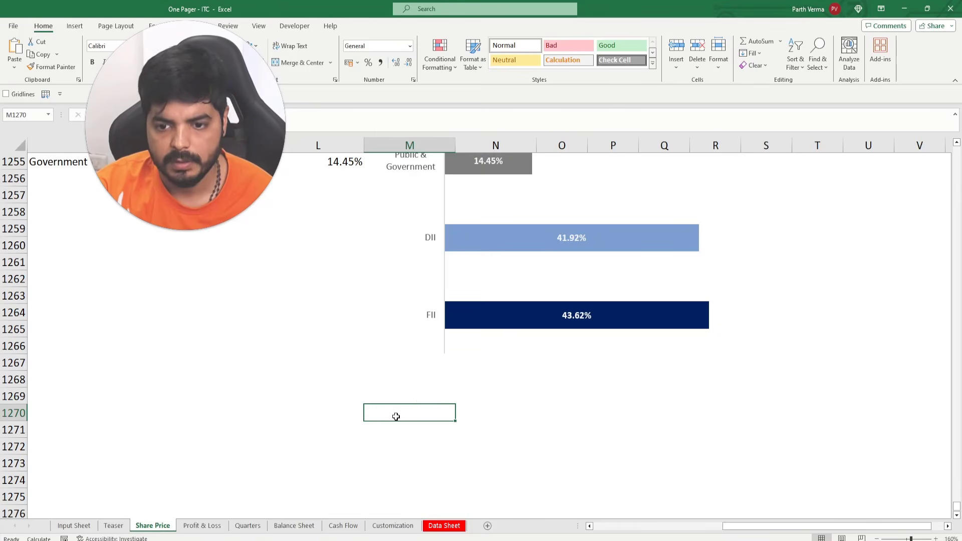
key(ctrl+alt+v)
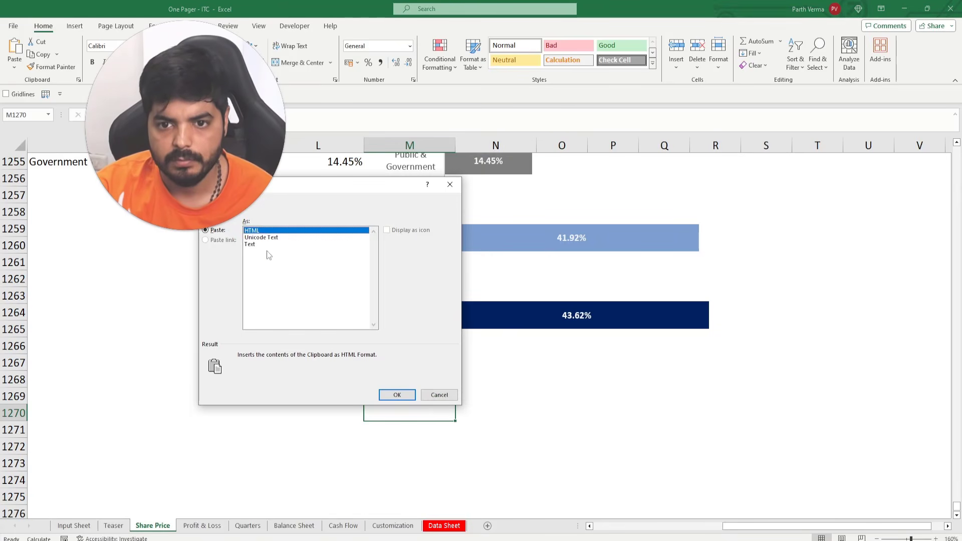
click(397, 395)
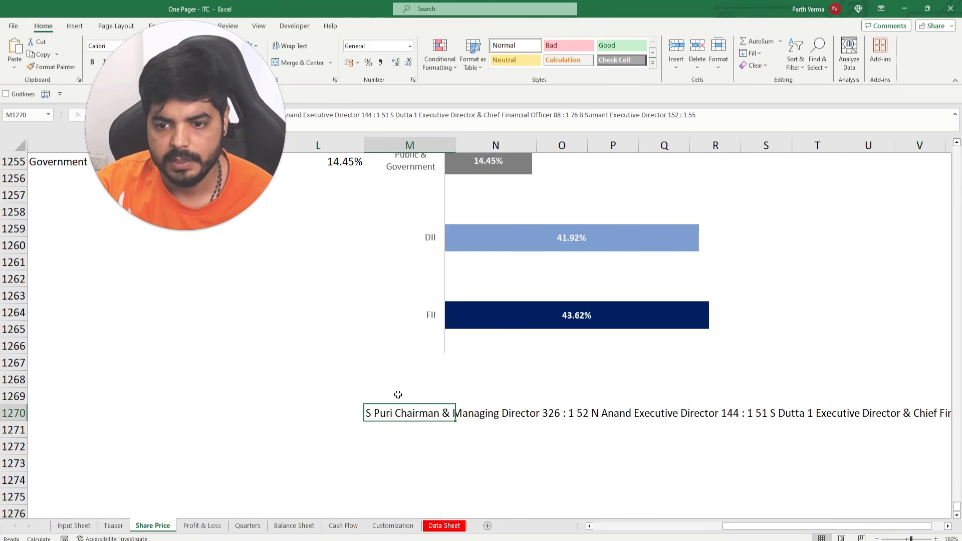
Delete the HTML paste from M1270 and paste the director rows there as unformatted text
key(Delete)
key(ctrl+alt+v)
key(Down)
key(Down)
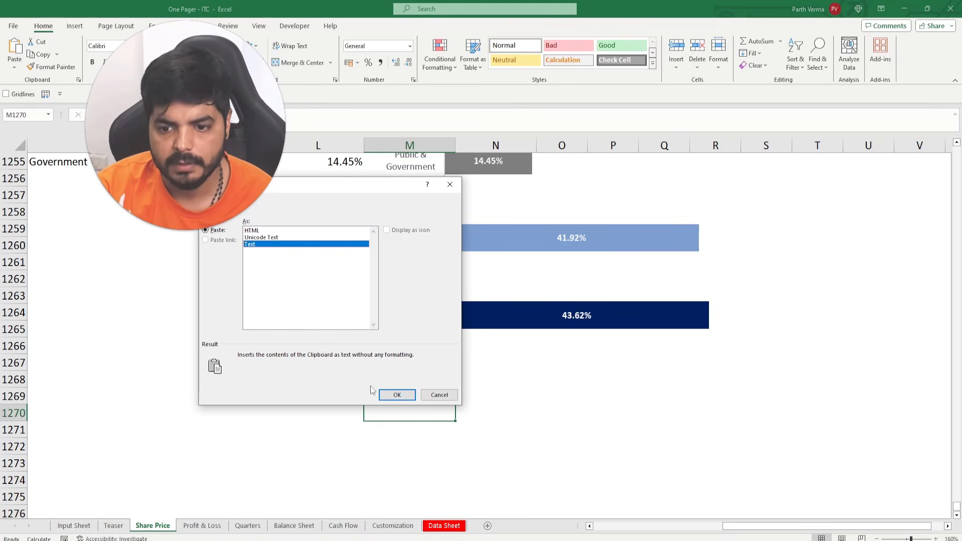
click(397, 395)
click(508, 433)
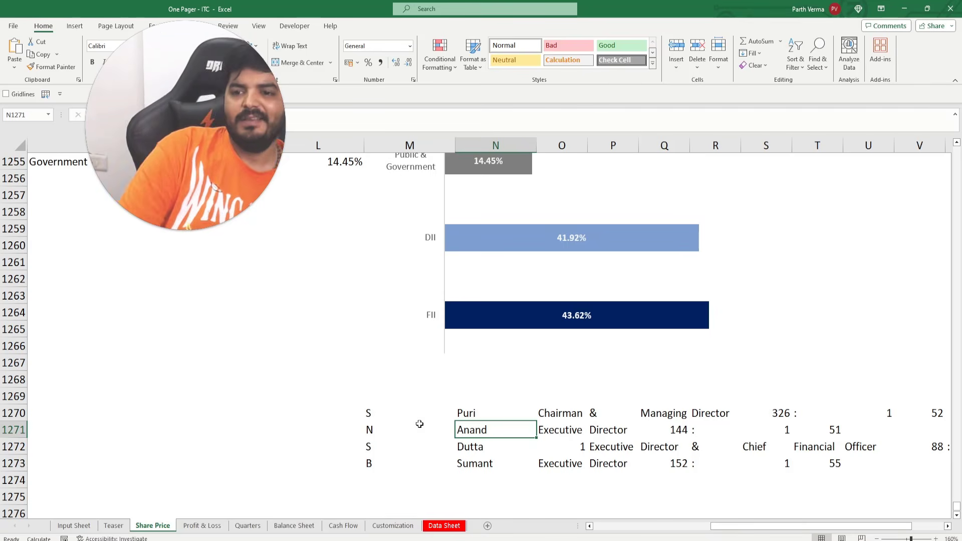
drag(607, 430, 223, 444)
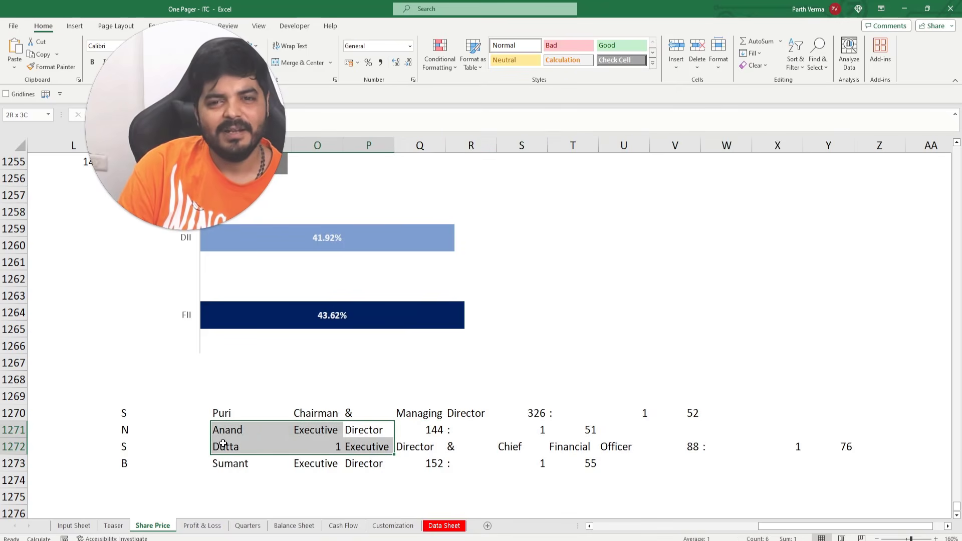
Copy the Top 10 Shareholders header row of the Teaser sheet and paste it at B40
click(109, 526)
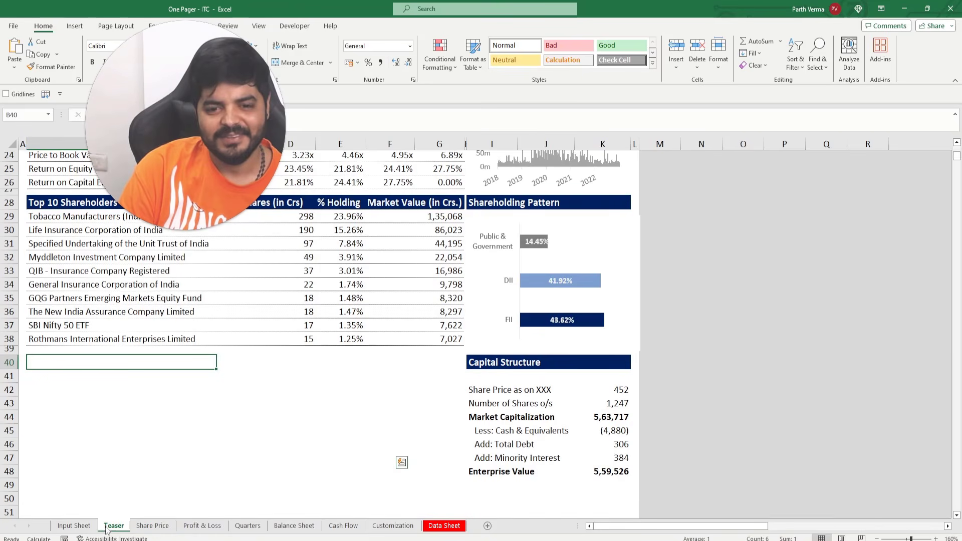
click(50, 204)
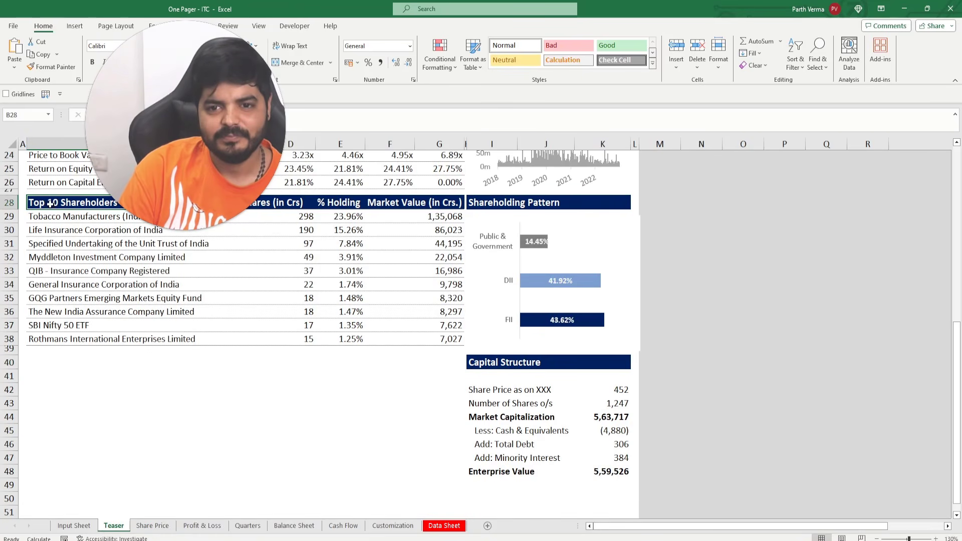
drag(50, 203, 451, 203)
key(ctrl+c)
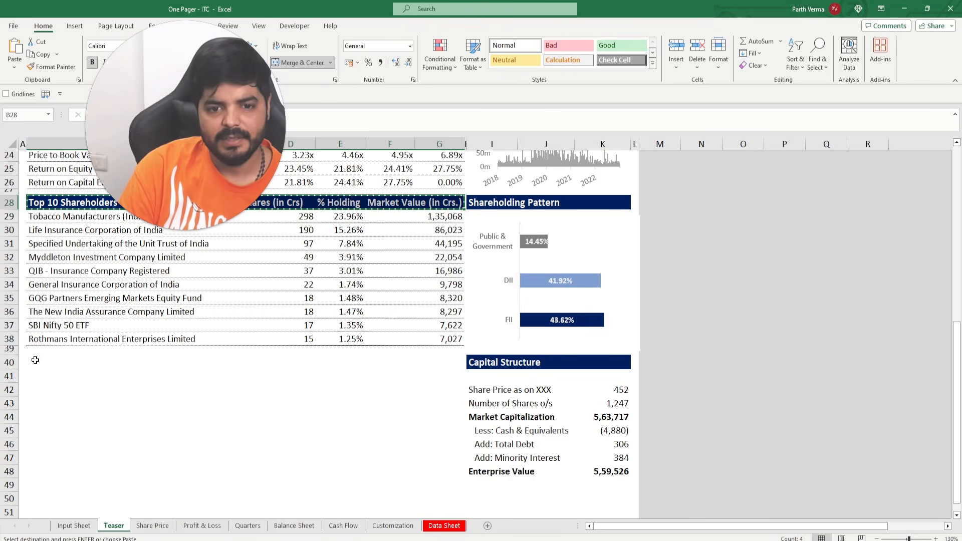
click(35, 361)
key(ctrl+v)
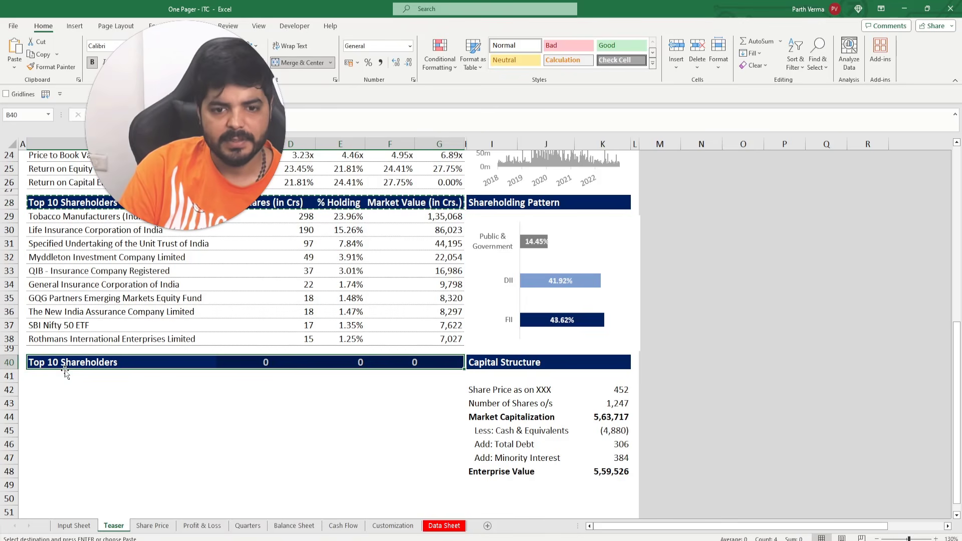
Replace the heading in B40 with "Managerial Remuneration" and make it bold
double_click(117, 361)
drag(117, 362, 28, 361)
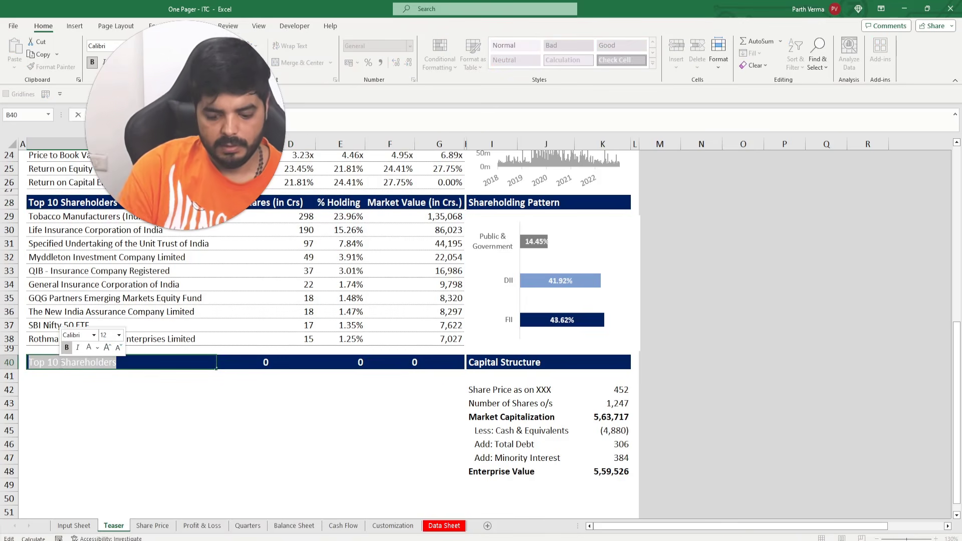
text(Manage)
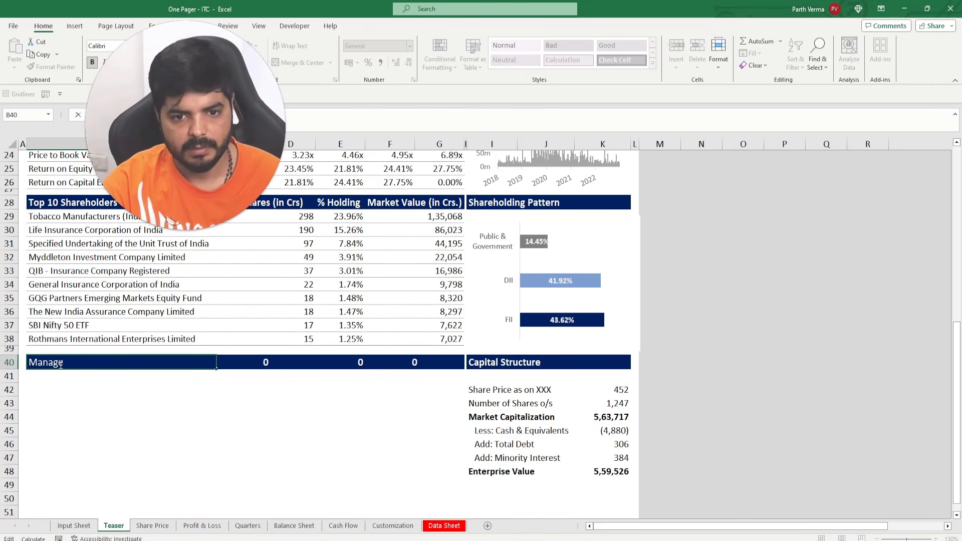
text(rial Rem)
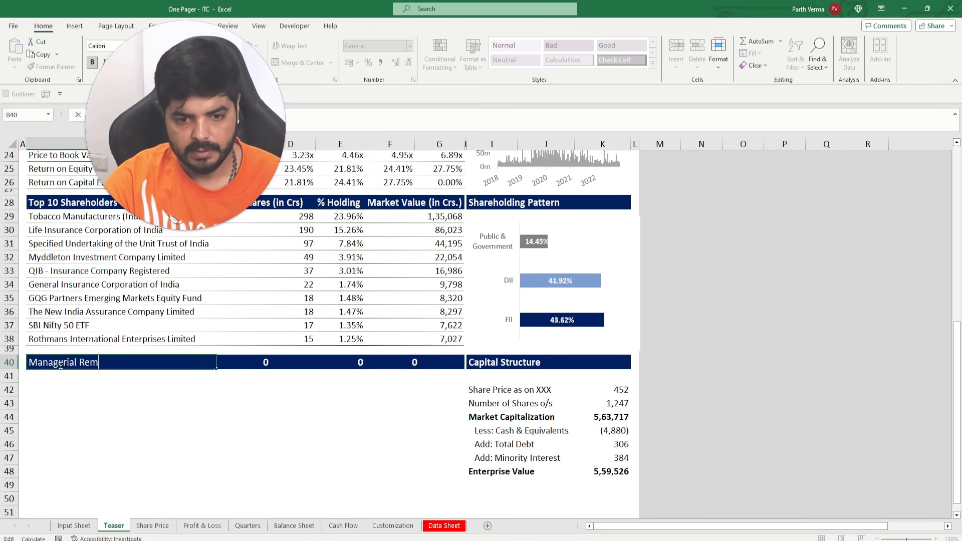
text(uneration)
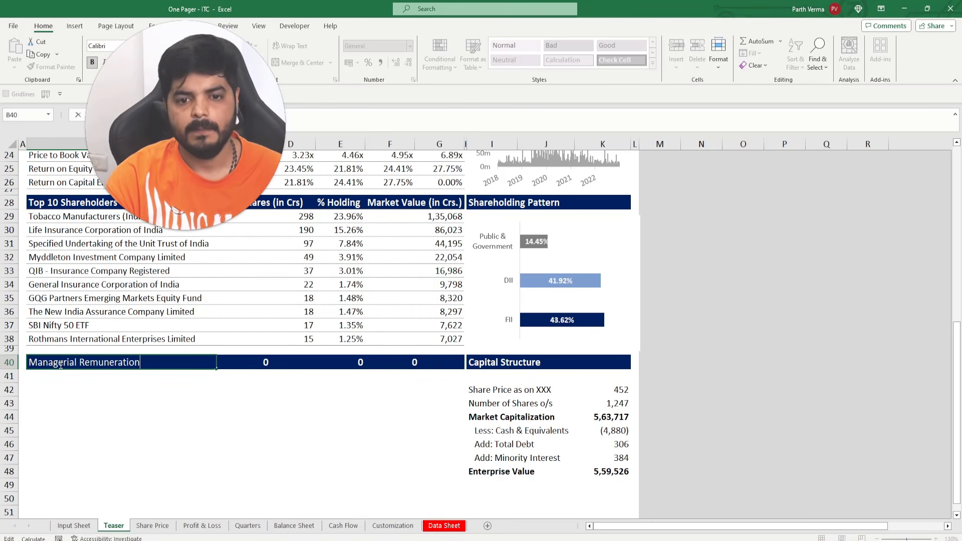
key(Return)
key(Up)
key(ctrl+b)
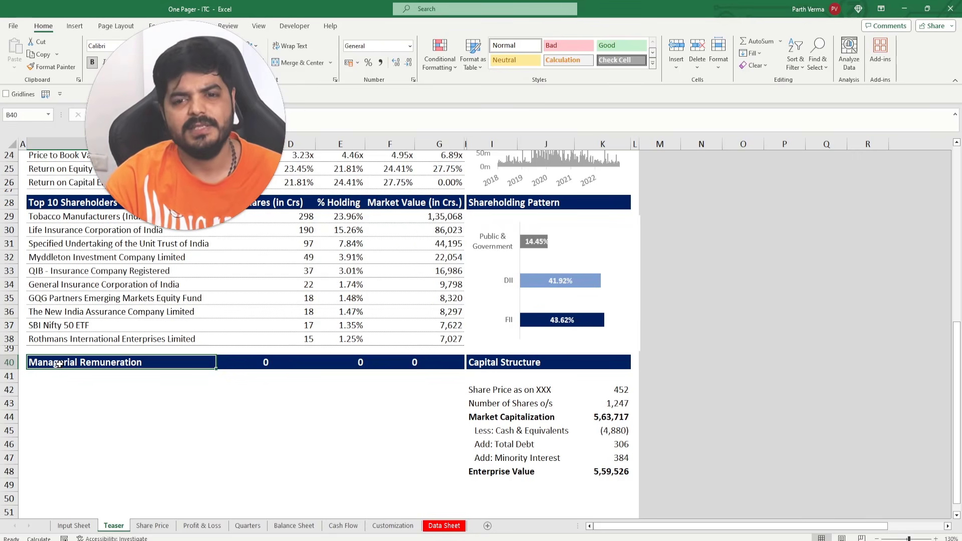
key(Right)
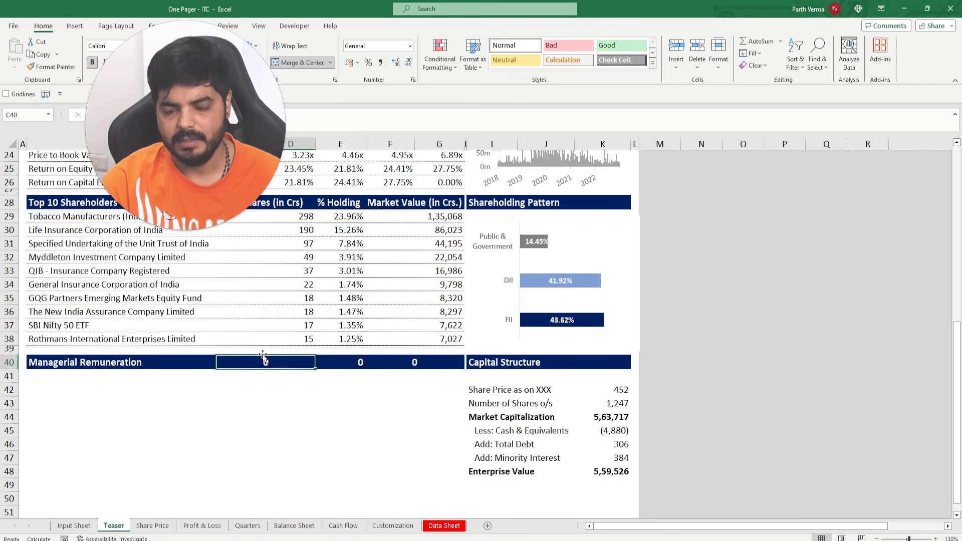
Enter the names of the first two directors from the annual report's Annexure table in B42 and B43
click(44, 386)
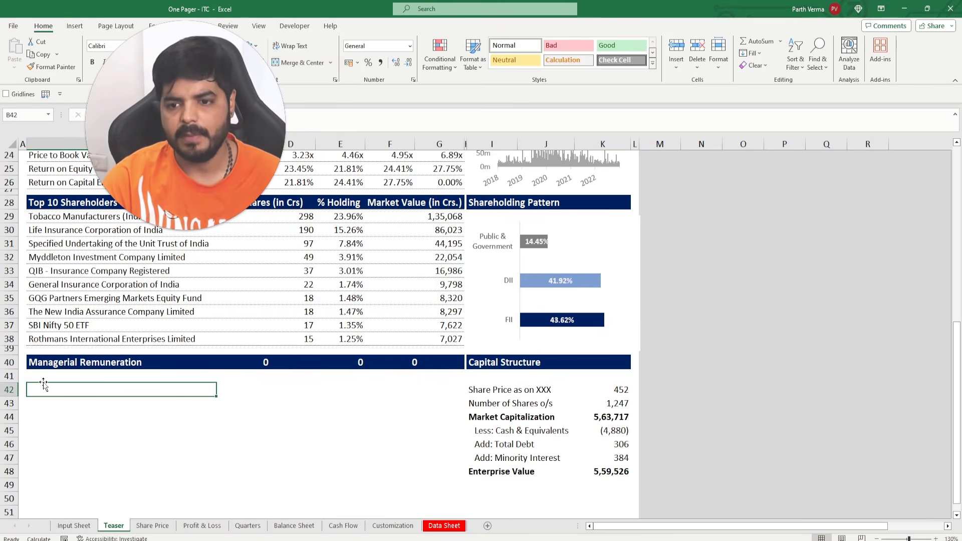
key(alt+Tab)
key(alt+Tab)
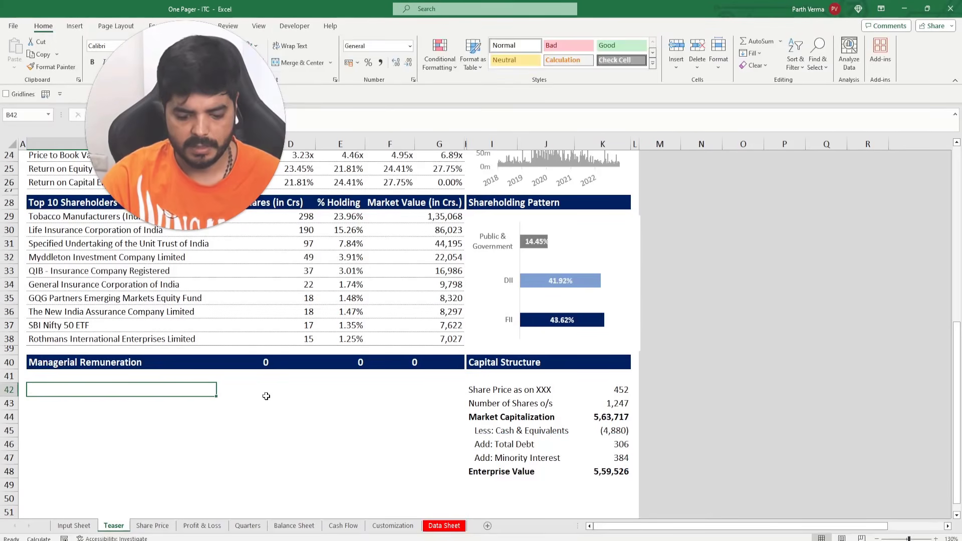
text(S Puri)
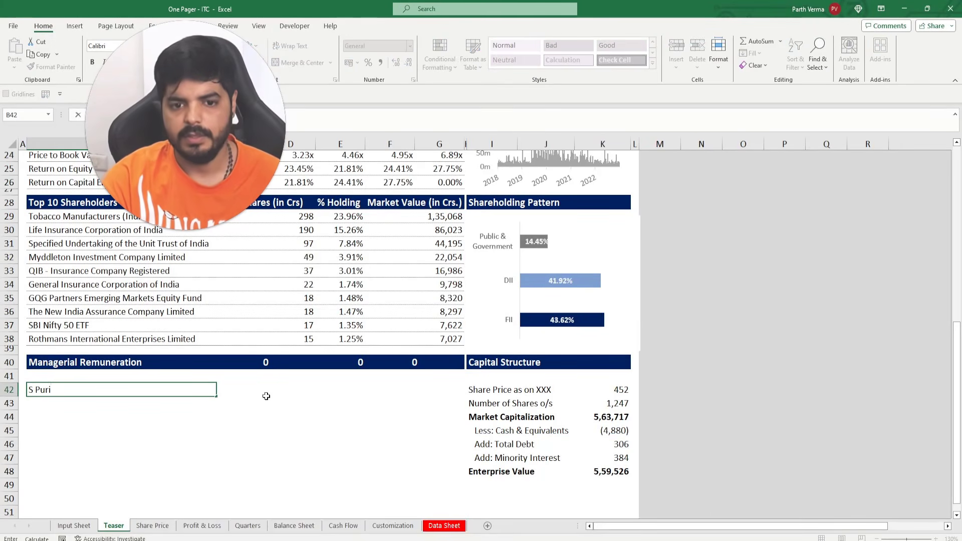
key(Return)
key(alt+Tab)
key(alt+Tab)
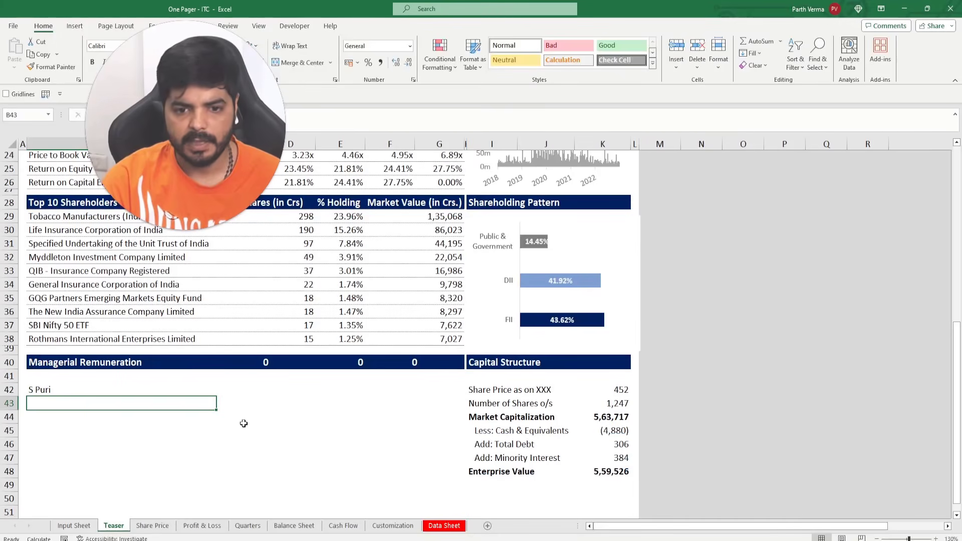
text(N Anand)
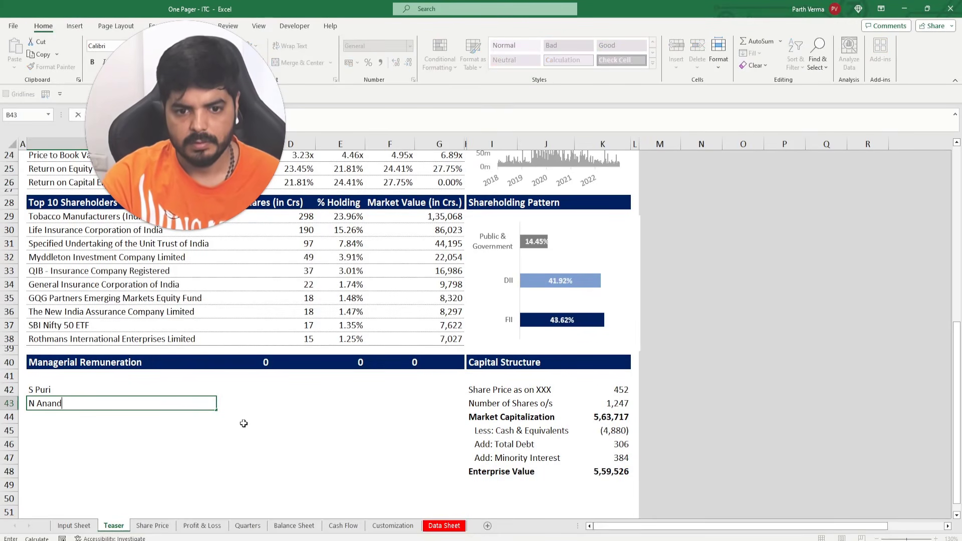
key(Return)
key(alt+Tab)
key(alt+Tab)
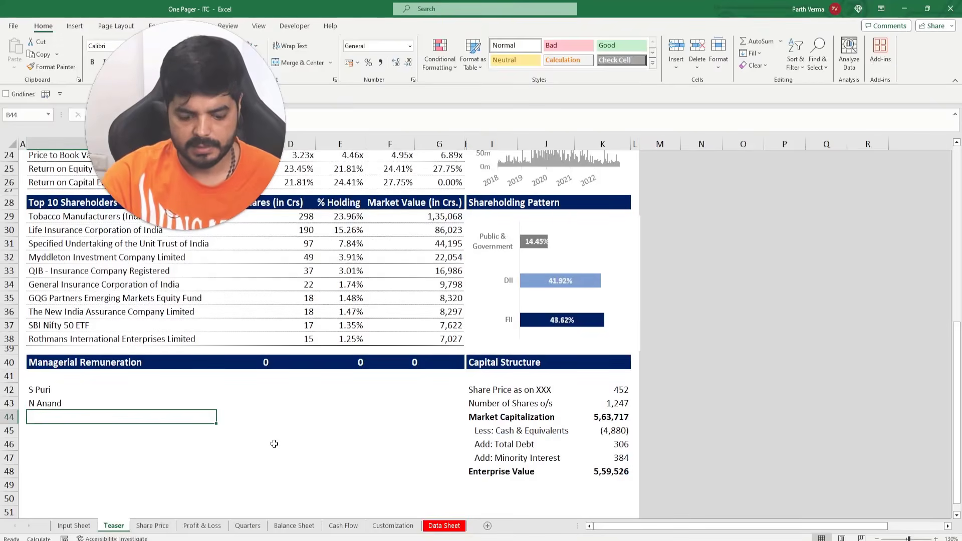
Enter the names of the third and fourth directors from the Annexure table in B44 and B45
text(S)
key(BackSpace)
key(BackSpace)
key(alt+Tab)
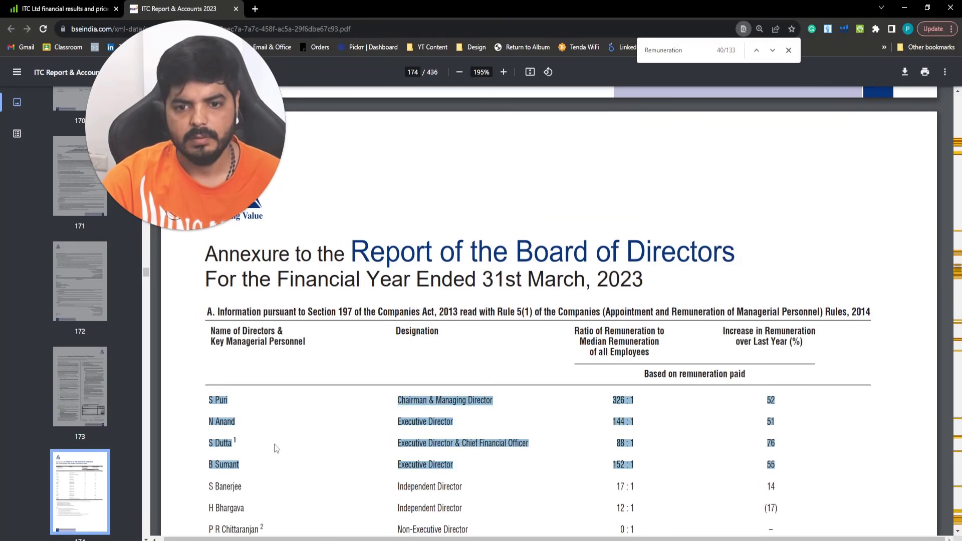
key(alt+Tab)
text(S Dutta)
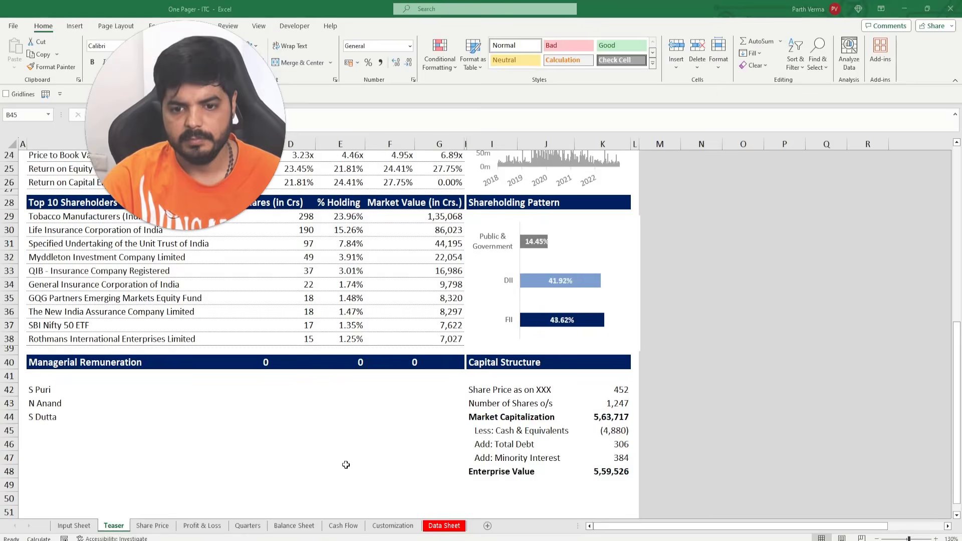
key(Return)
text(B SUmant)
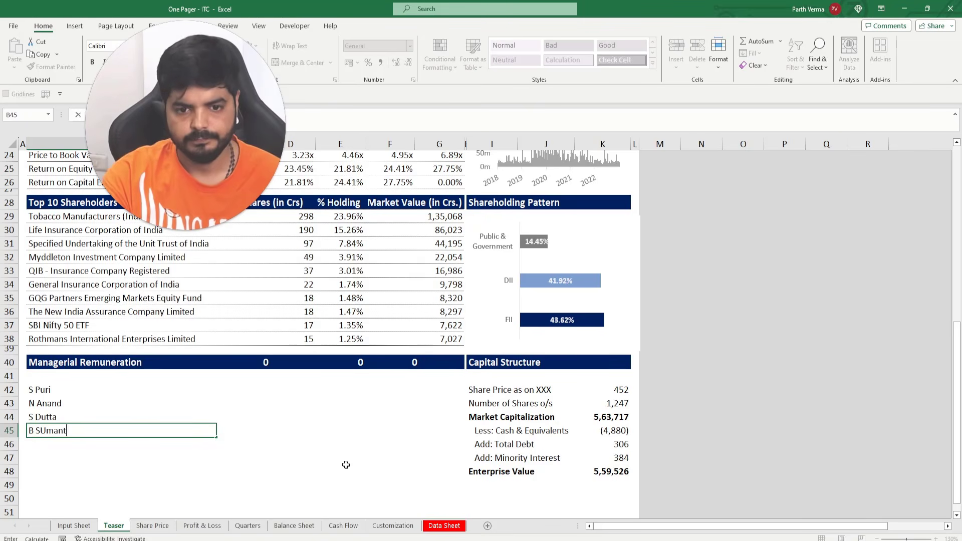
key(BackSpace)
key(BackSpace)
key(BackSpace)
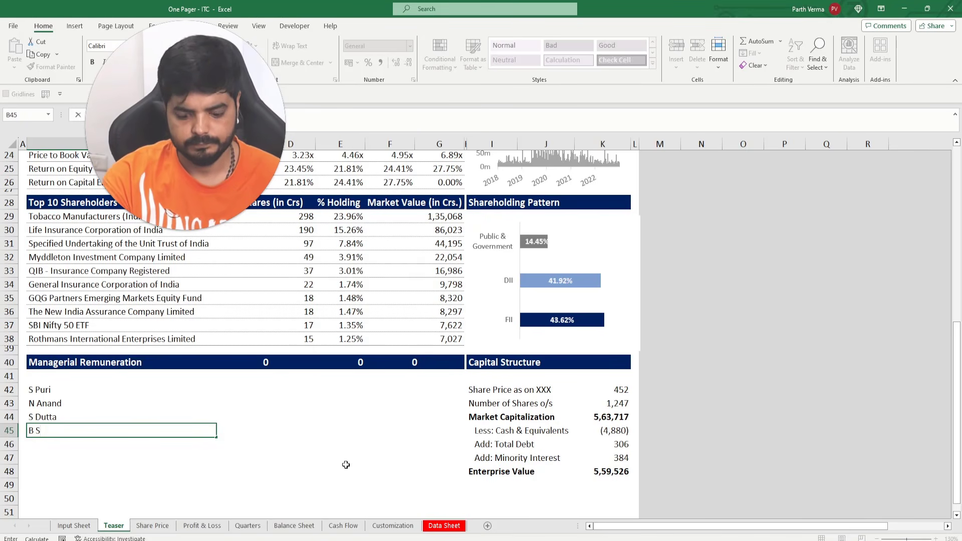
text(umant)
key(Return)
key(Up)
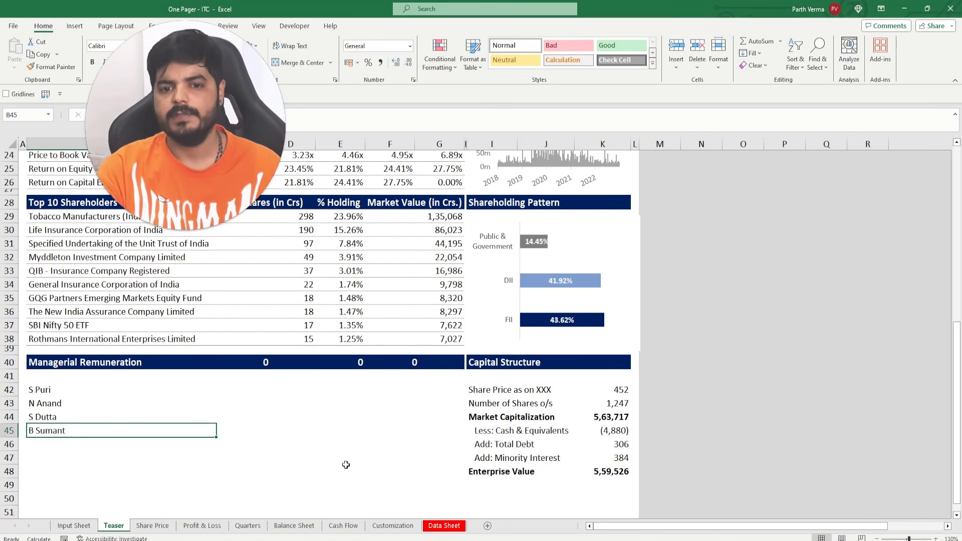
Replace the first director's name in B42 with the title "Mr." and the director's full name
key(Up)
key(Up)
key(Up)
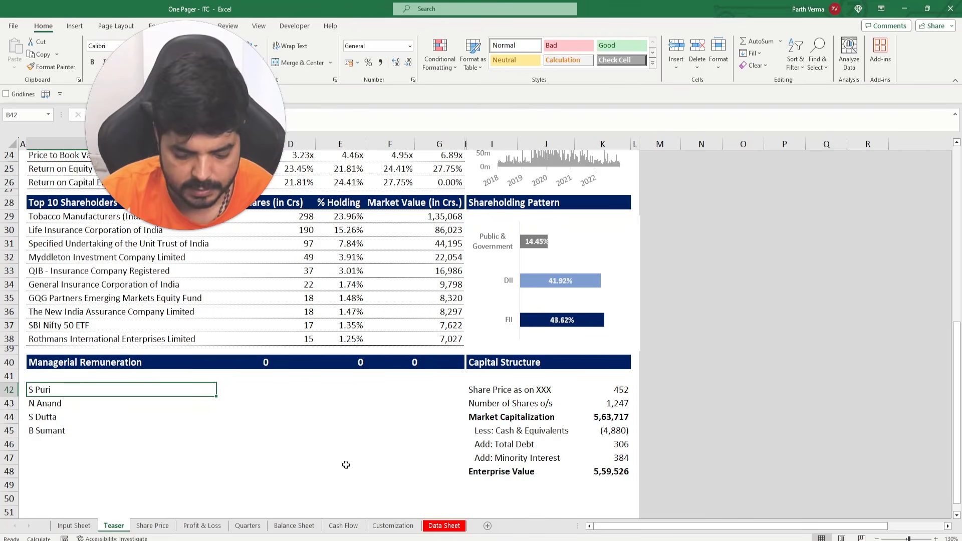
text(Mr. Sanjeev)
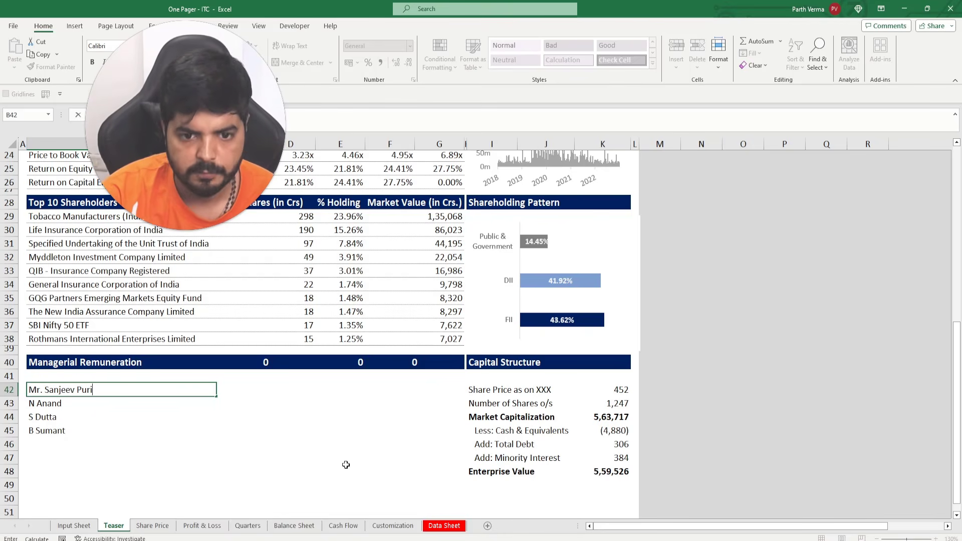
text( Puri)
key(Return)
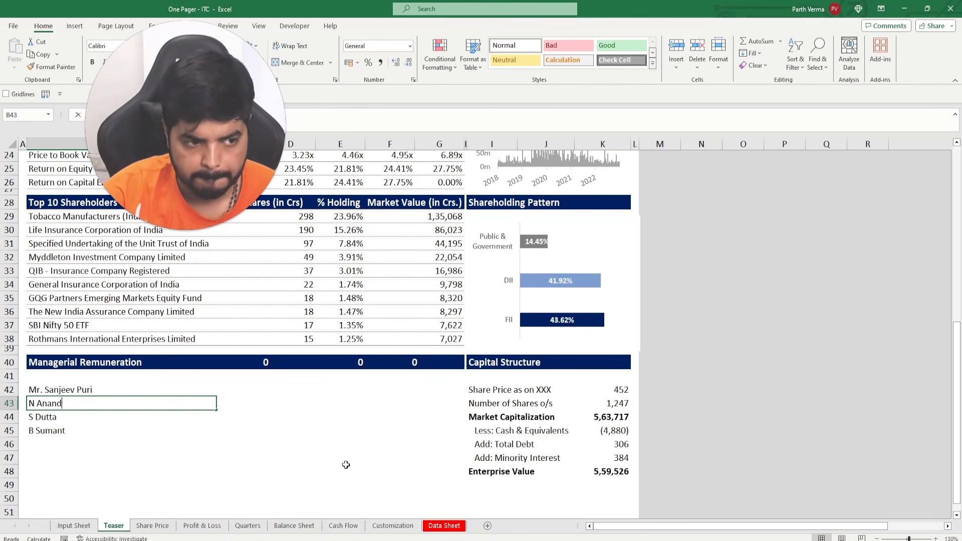
Expand the third director's entry in B44 to the title "Mr" and the director's full name
text(Mr.)
key(Escape)
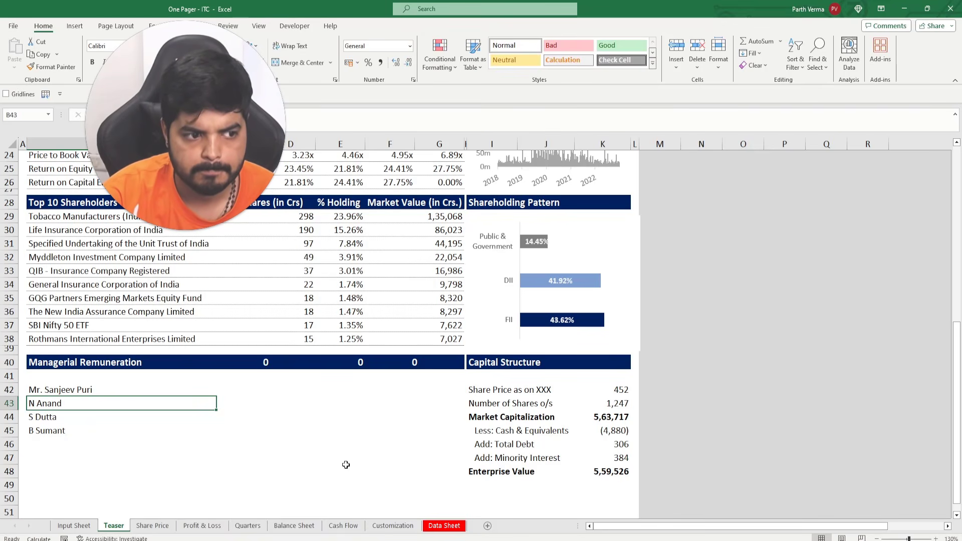
key(Down)
key(F2)
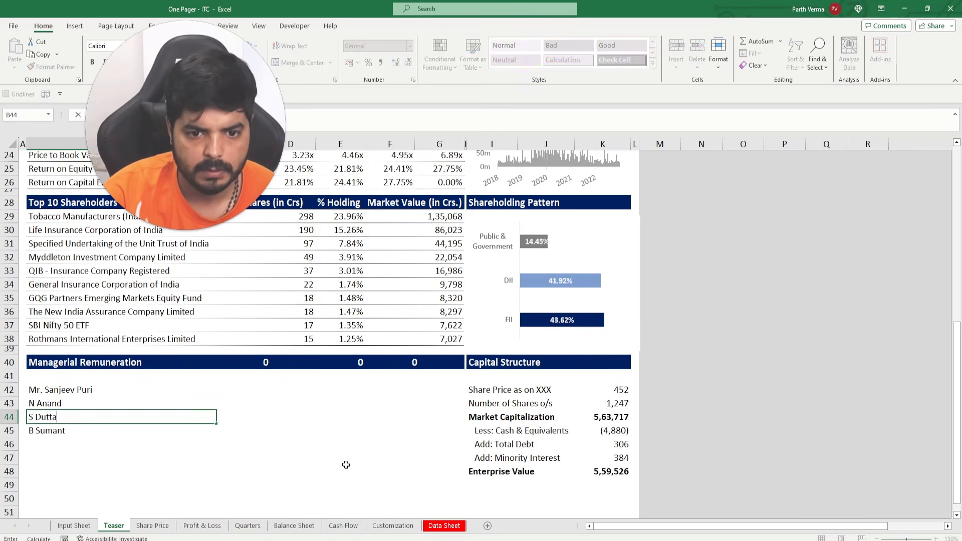
key(Escape)
key(F2)
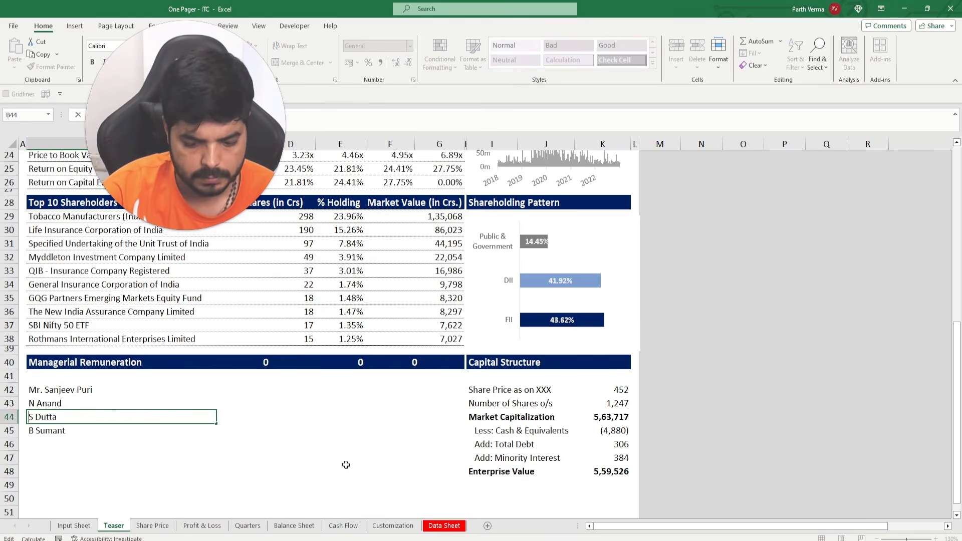
text(Mr S)
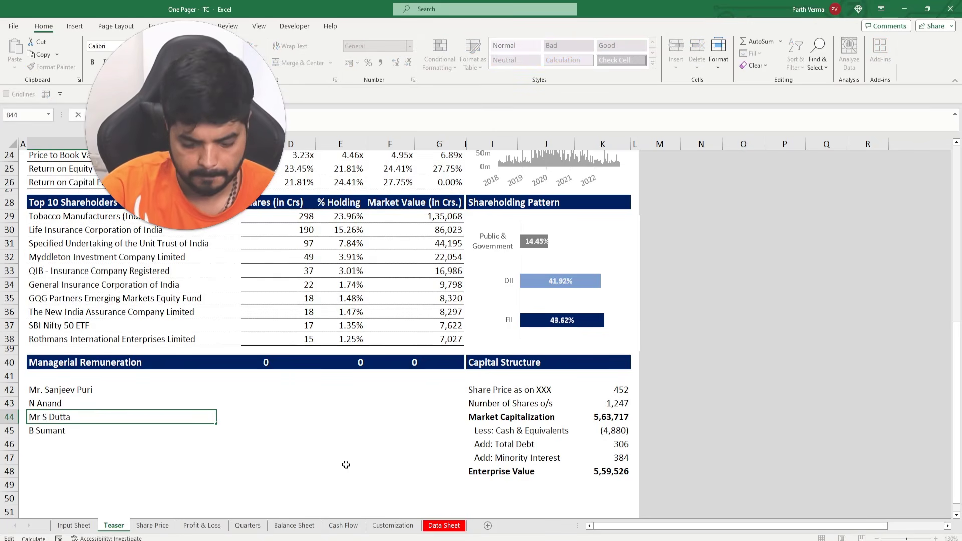
text(upritam)
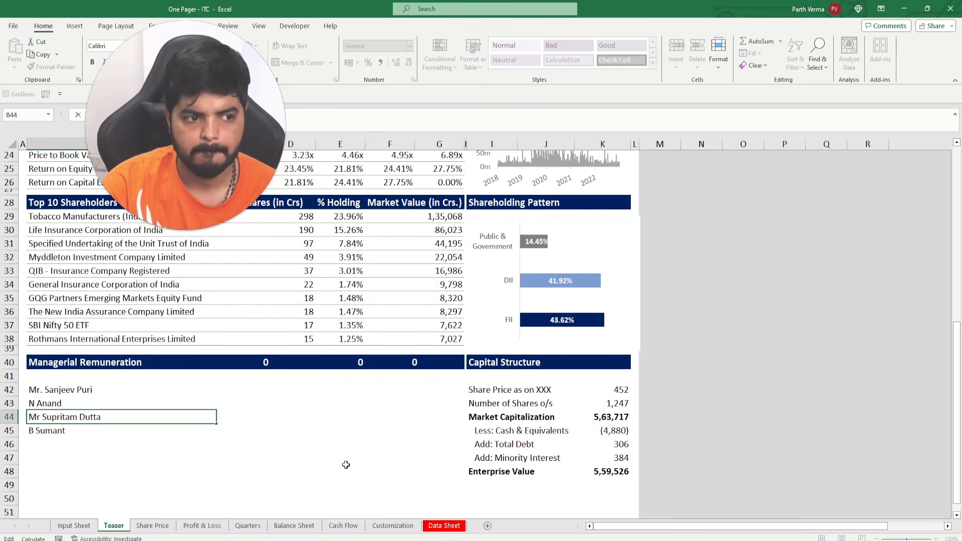
key(Return)
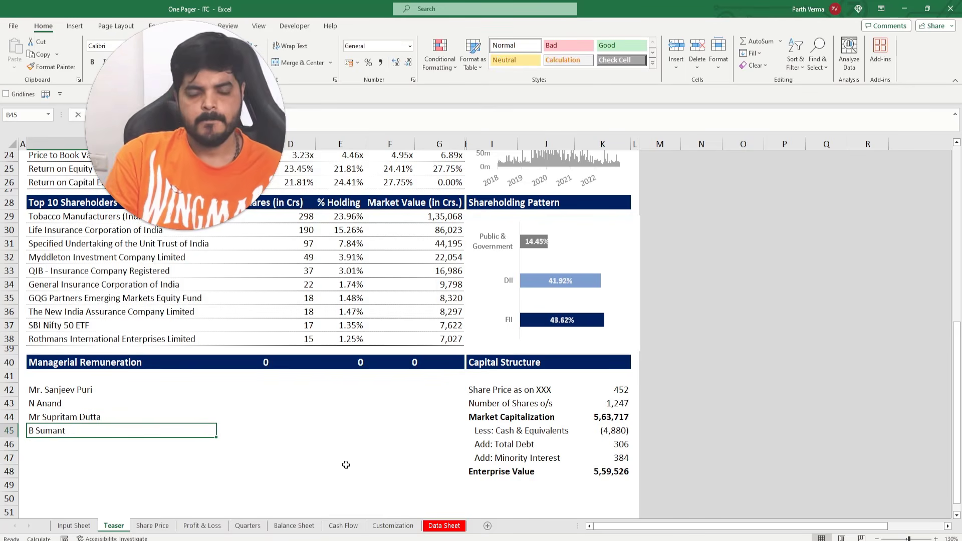
Enter "Salary" as the column heading in C40 of the Managerial Remuneration header row
key(Up)
key(Up)
key(Up)
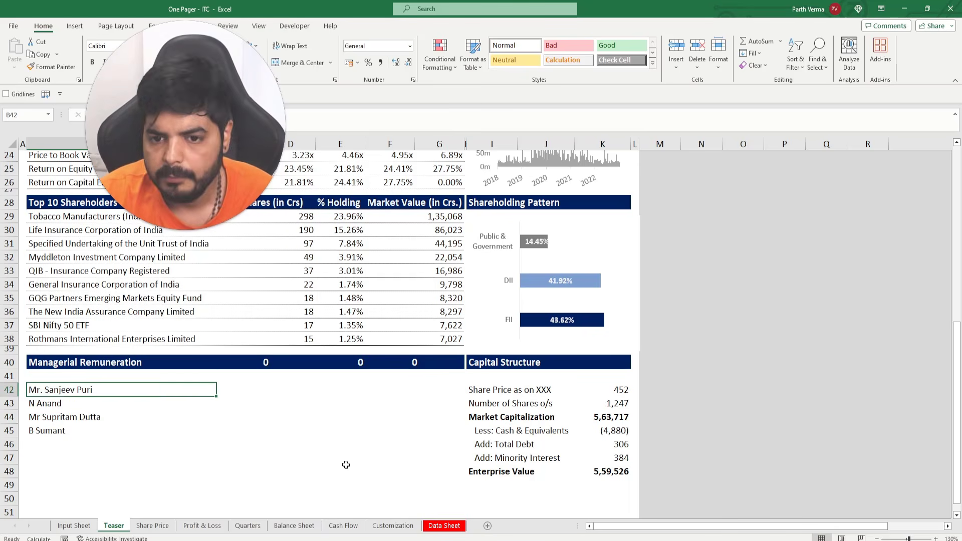
key(Right)
key(Up)
key(Up)
key(Left)
key(Right)
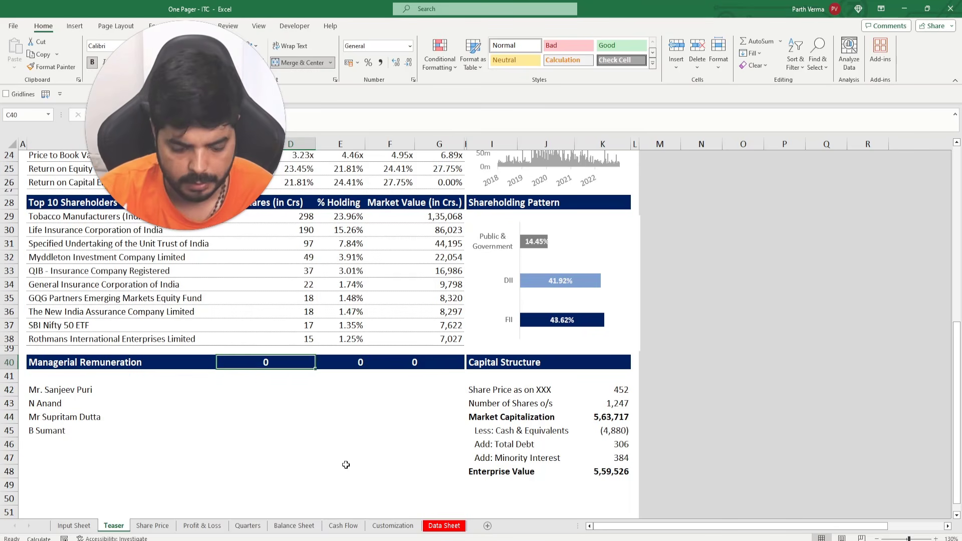
text(Salary)
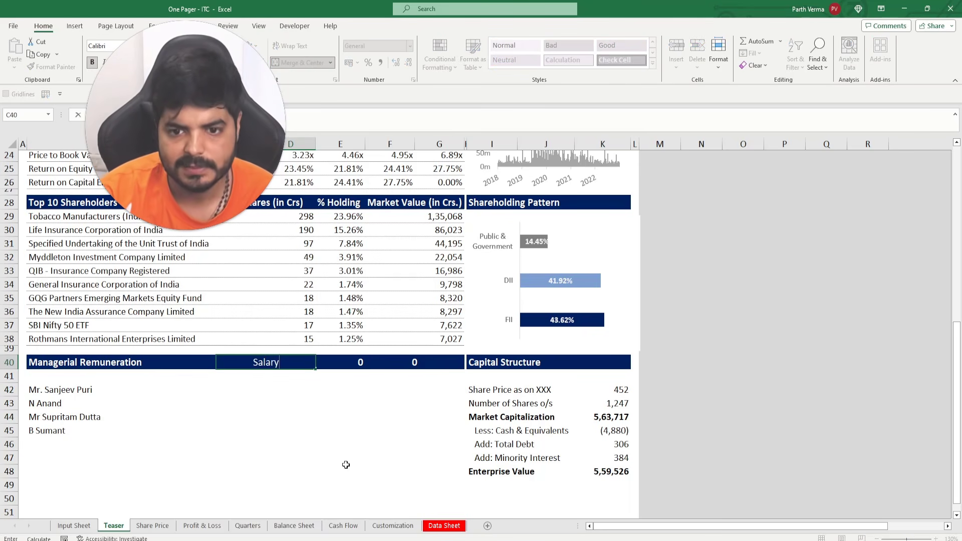
key(Tab)
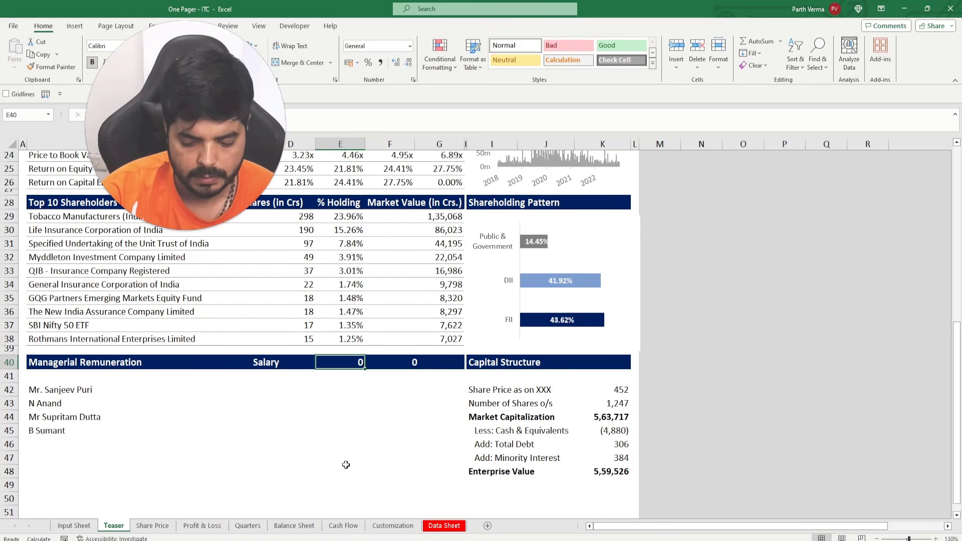
Replace the column heading in C40 with "Remuneration"
key(Left)
text(Re)
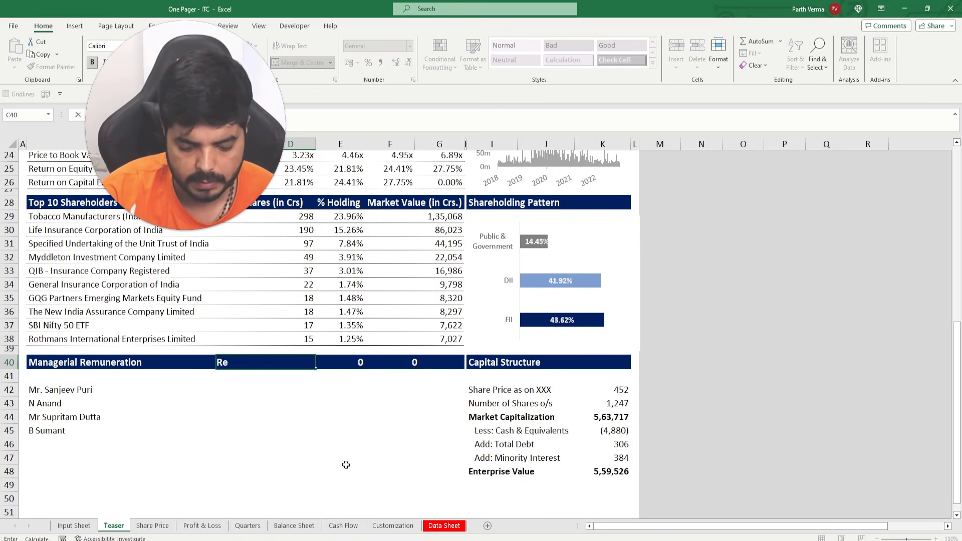
text(muneration)
key(Tab)
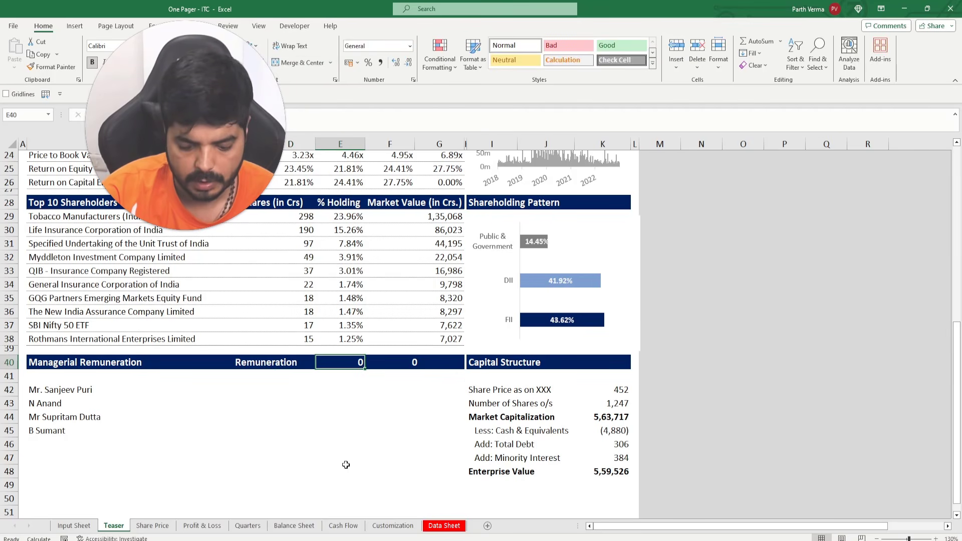
Enter "Remuneration/Median Salary" as the column heading in E40
text(Remunerat)
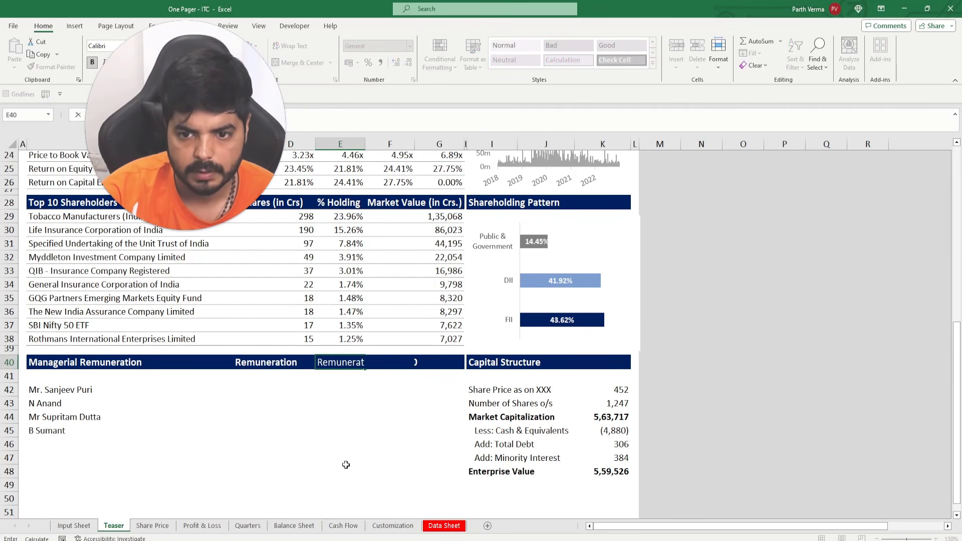
text(ion)
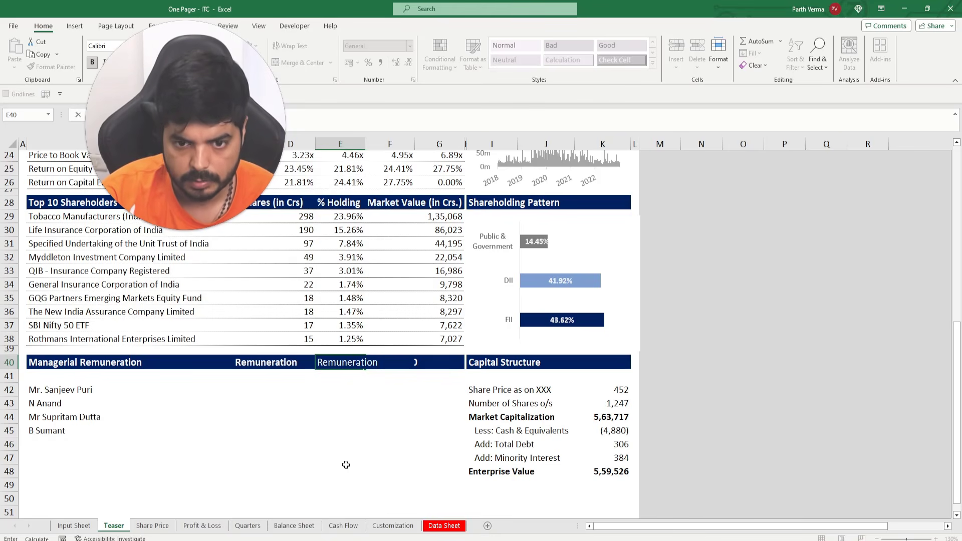
text(/Median)
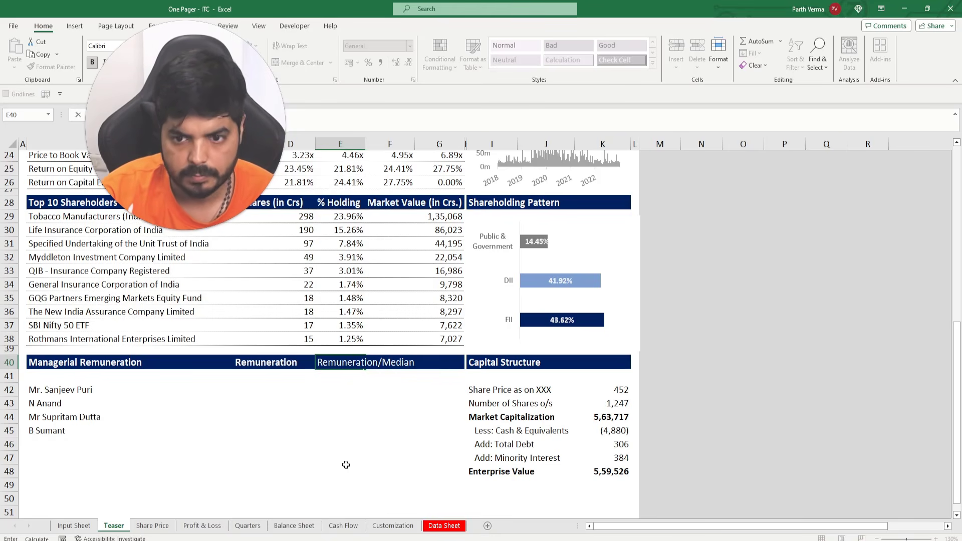
text( Salary)
key(Left)
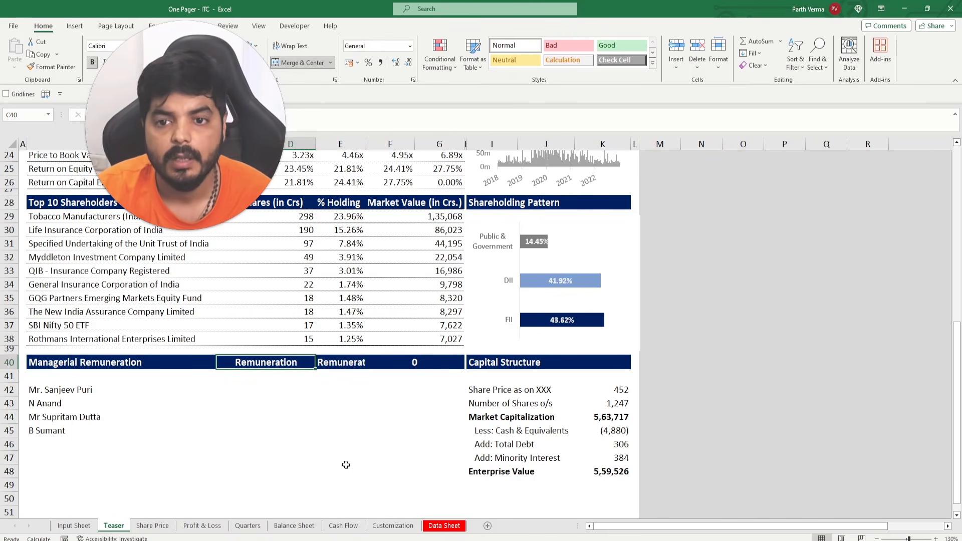
Copy the "Remuneration/Median Salary" heading from E40 to F40 and clear E40
key(Right)
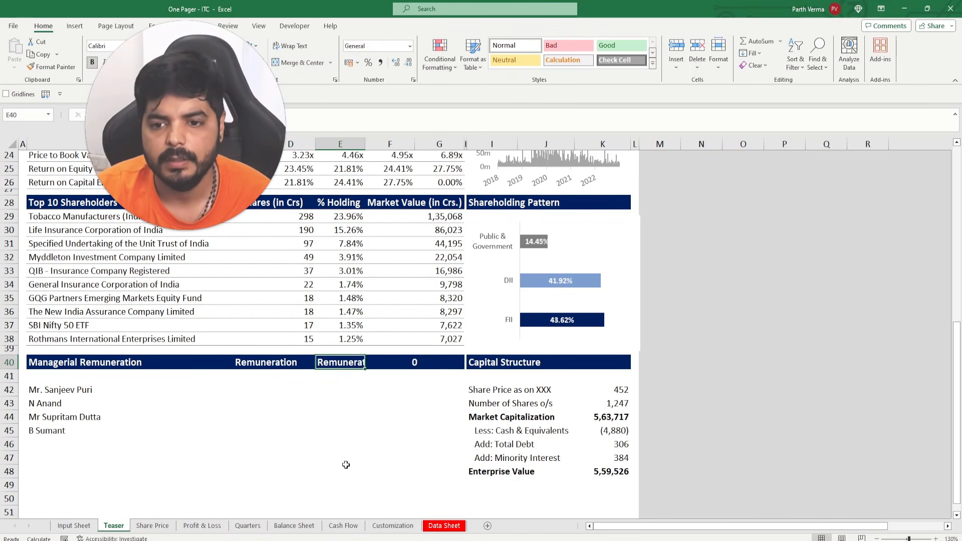
key(ctrl+c)
key(Right)
key(ctrl+v)
key(Left)
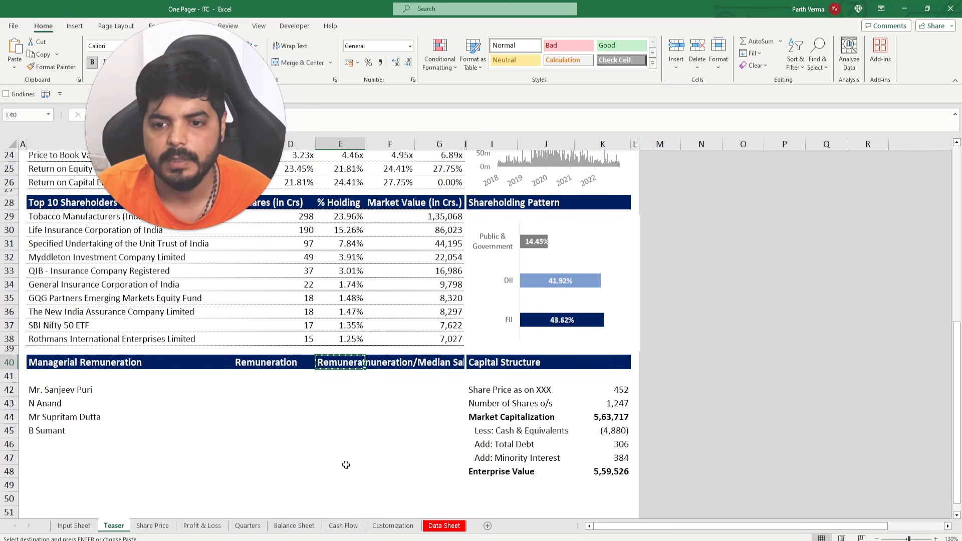
key(Delete)
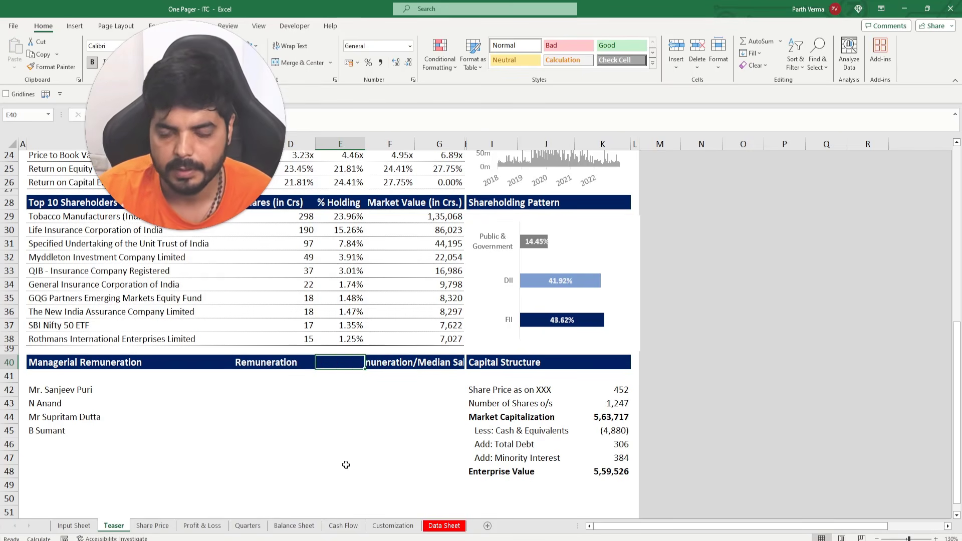
Try to copy the merged "Remuneration" heading cell from C40 to E40 and to unmerge the header cells from E40 to G40
key(Left)
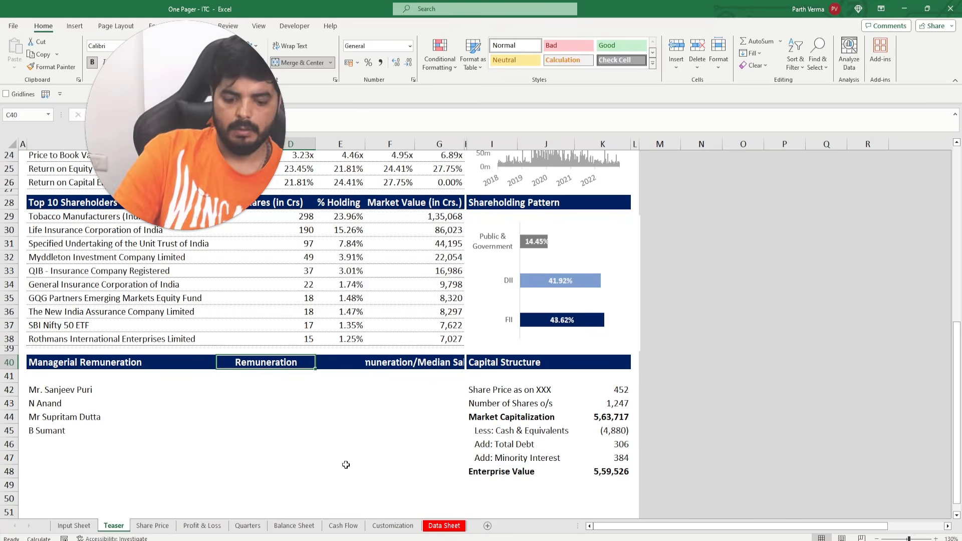
key(ctrl+c)
key(Right)
key(ctrl+v)
key(Return)
key(Left)
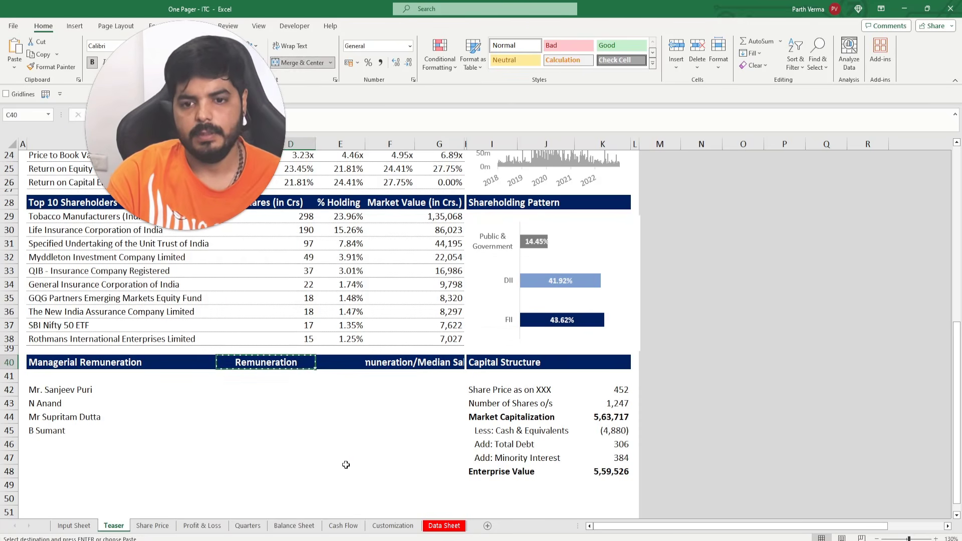
key(Left)
key(Right)
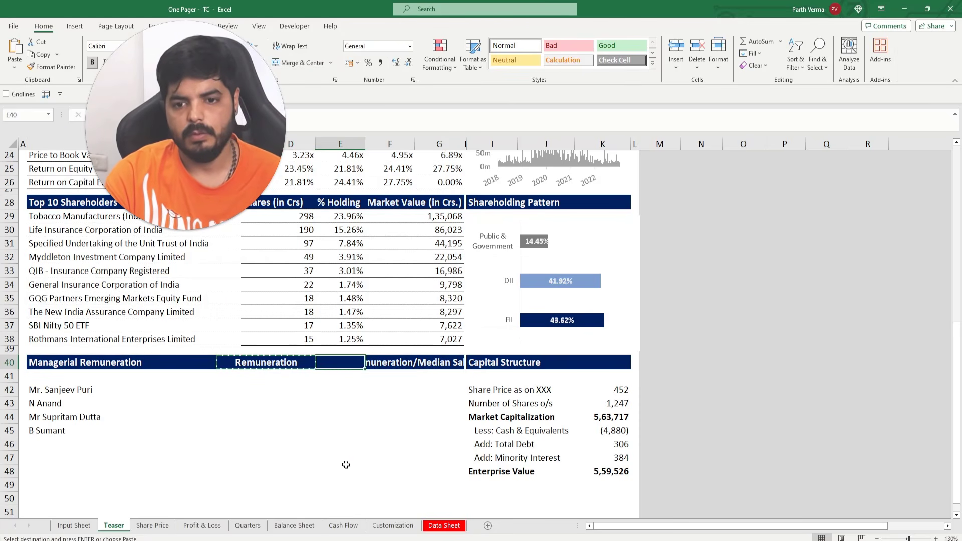
key(Right)
key(ctrl+v)
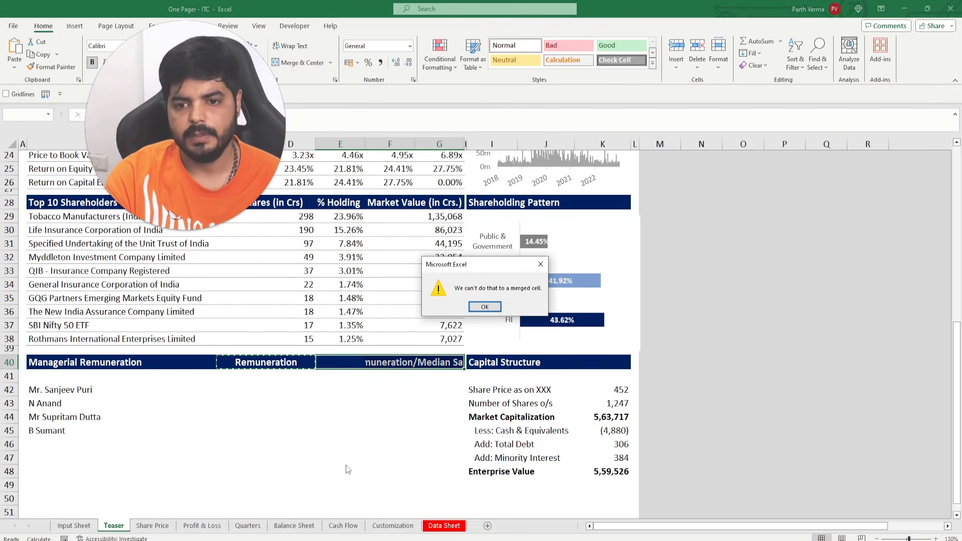
key(Return)
key(Escape)
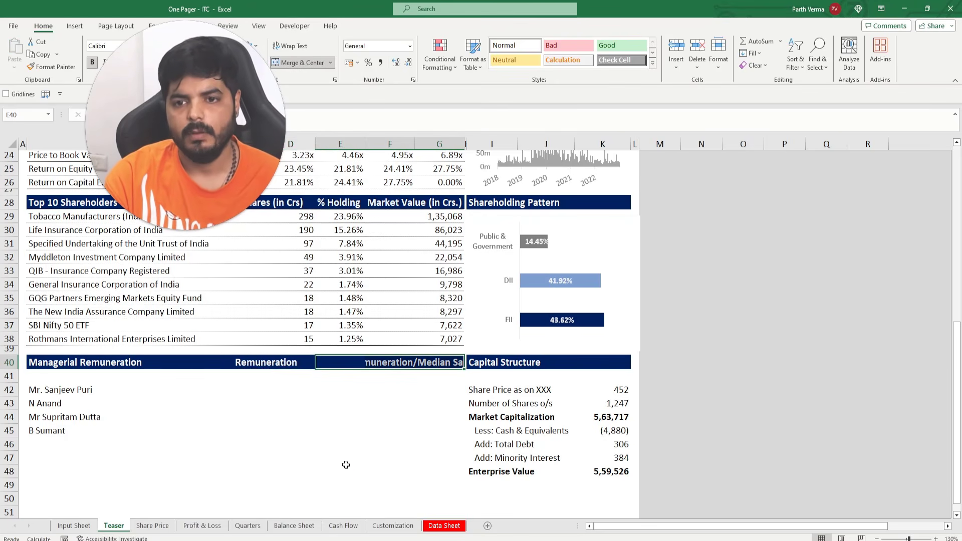
key(alt+h)
key(m)
key(u)
Copy only the heading text "Remuneration" from C40 into E40
key(Left)
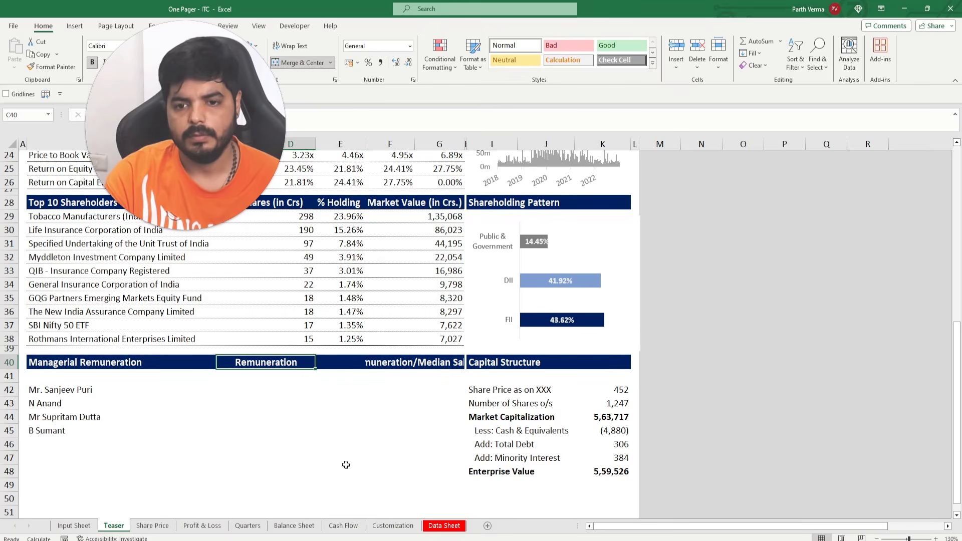
key(F2)
key(shift+Home)
key(ctrl+x)
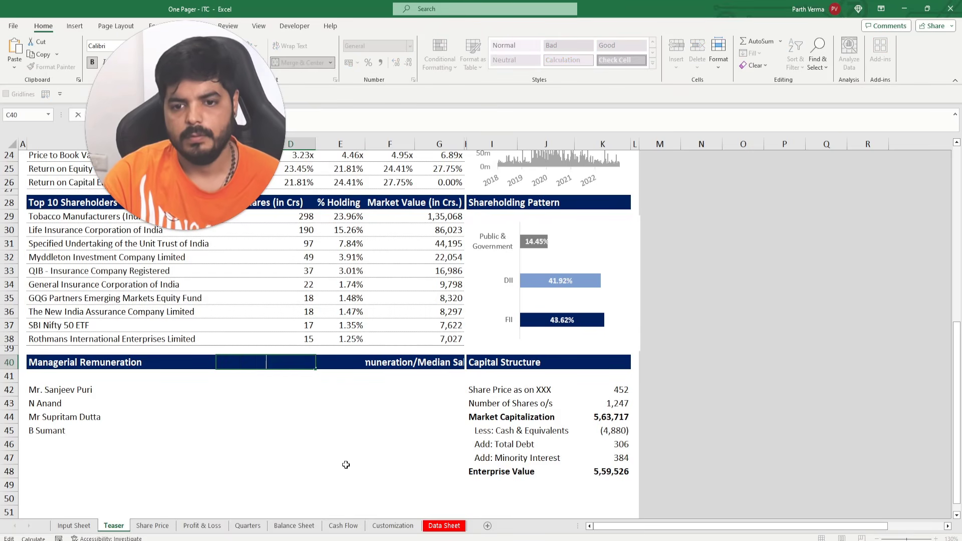
key(Escape)
key(Right)
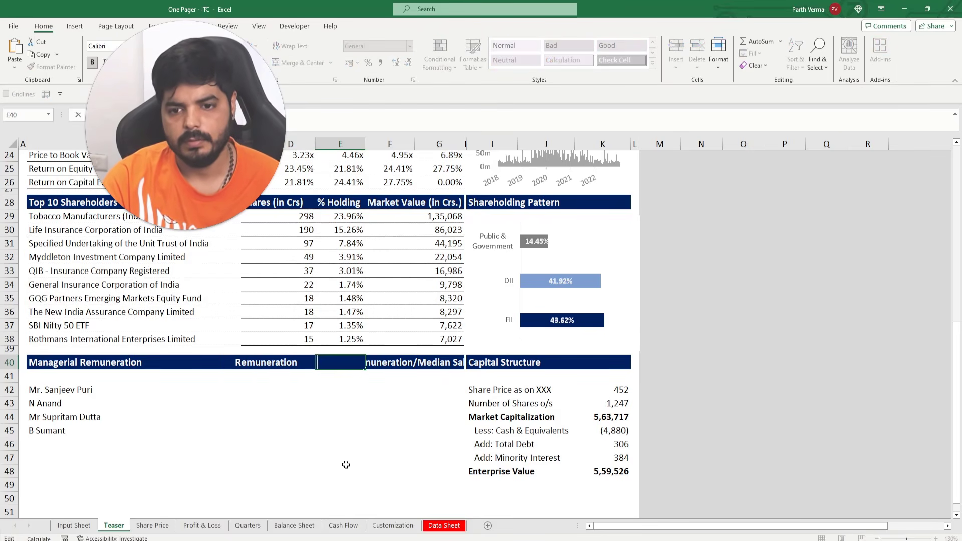
key(ctrl+v)
key(Left)
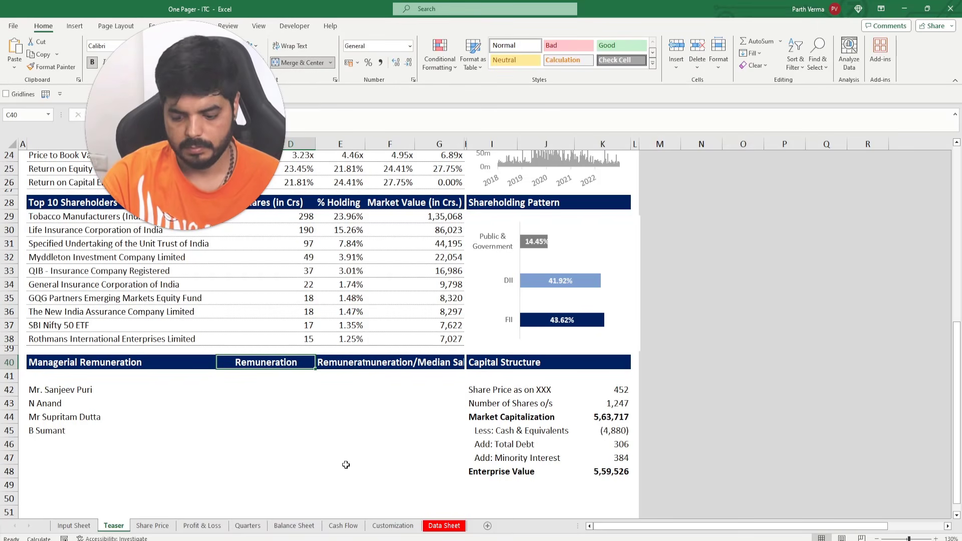
Replace the column heading in C40 with "Designation"
text(Designation)
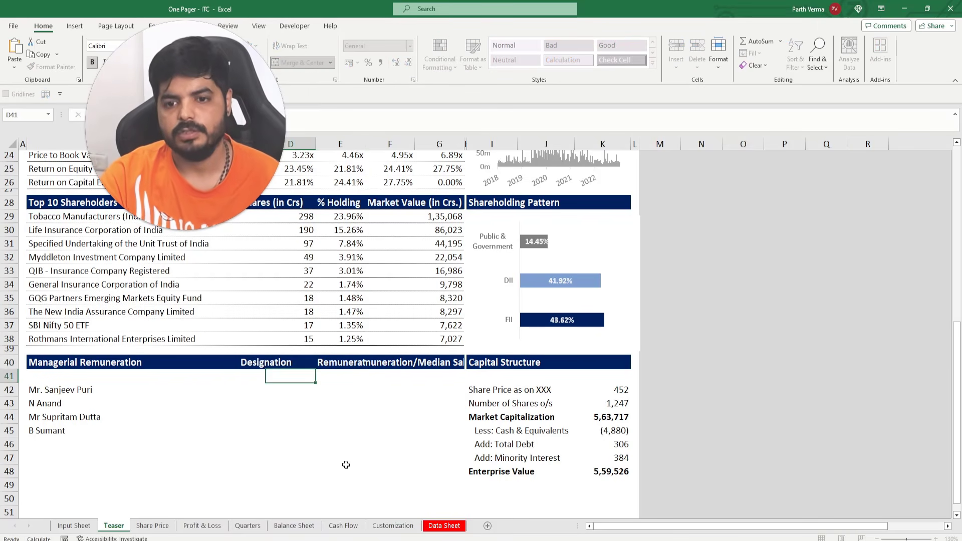
key(Return)
key(Up)
key(Right)
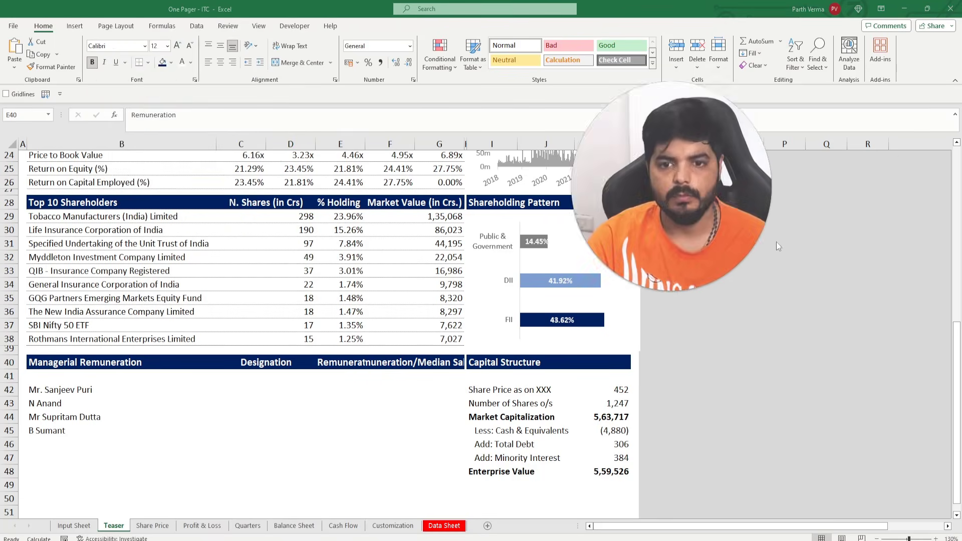
Narrow column B of the Teaser sheet by about 15 percent
scroll(195, 279, up, 8)
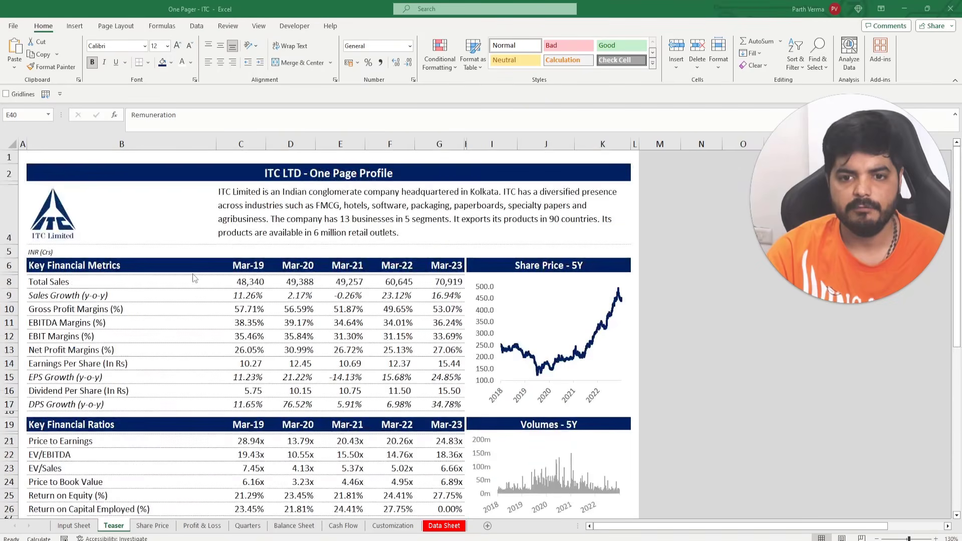
double_click(216, 144)
drag(225, 144, 189, 146)
scroll(194, 160, down, 4)
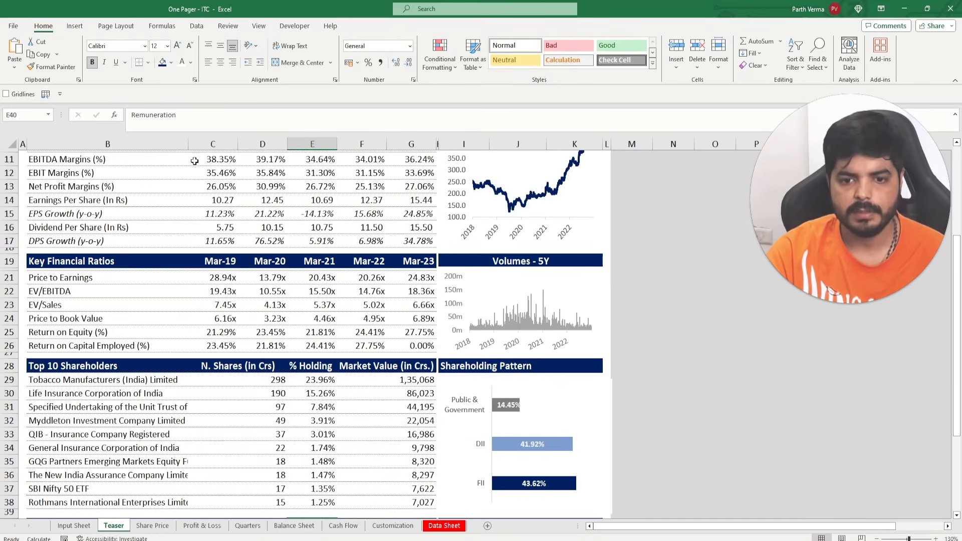
scroll(228, 291, up, 2)
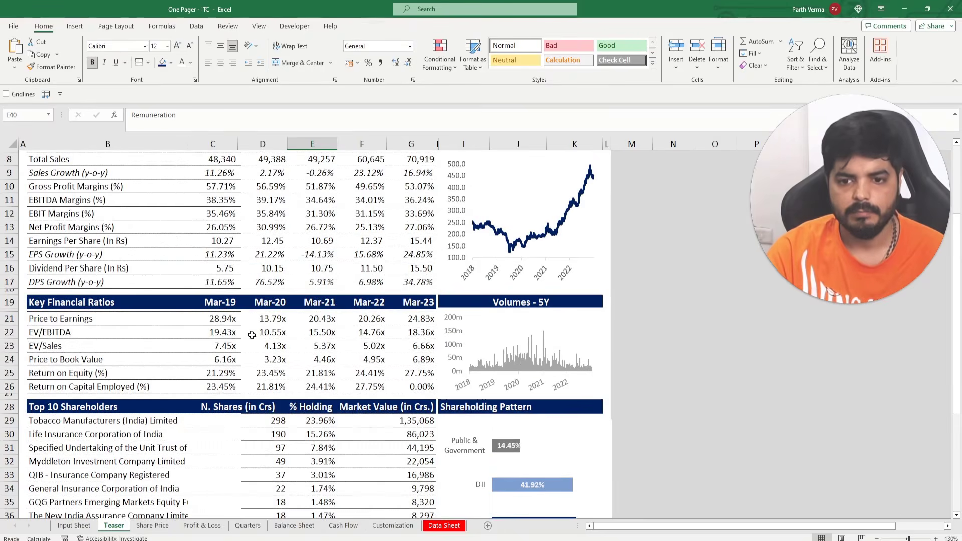
scroll(229, 294, up, 3)
scroll(409, 390, down, 4)
scroll(410, 389, down, 2)
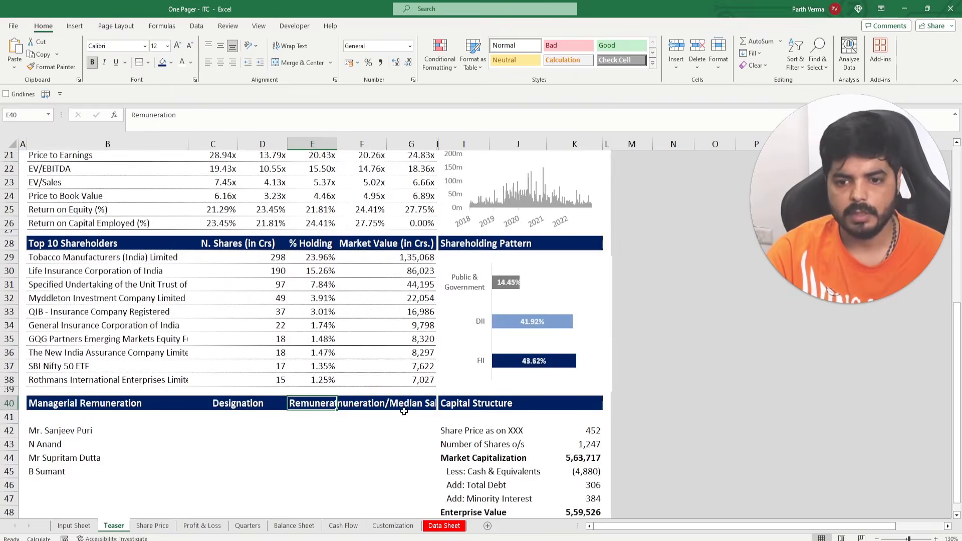
Change the column heading in F40 from the remuneration ratio wording to "X of Median Salary"
double_click(376, 404)
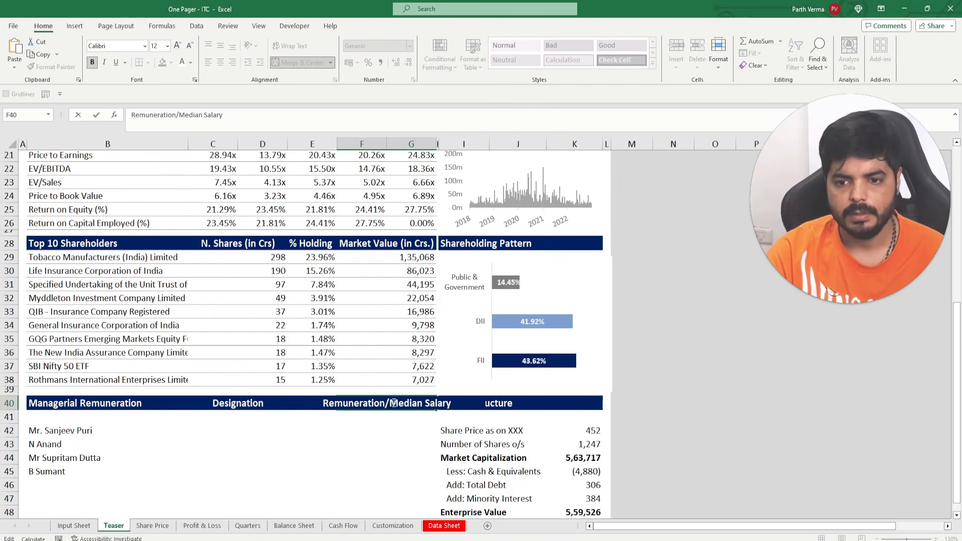
drag(394, 403, 322, 403)
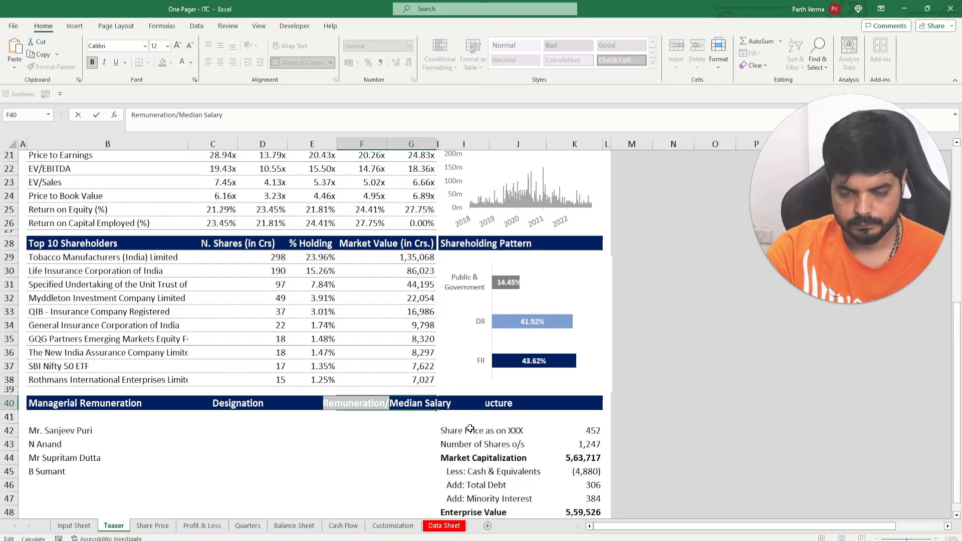
key(BackSpace)
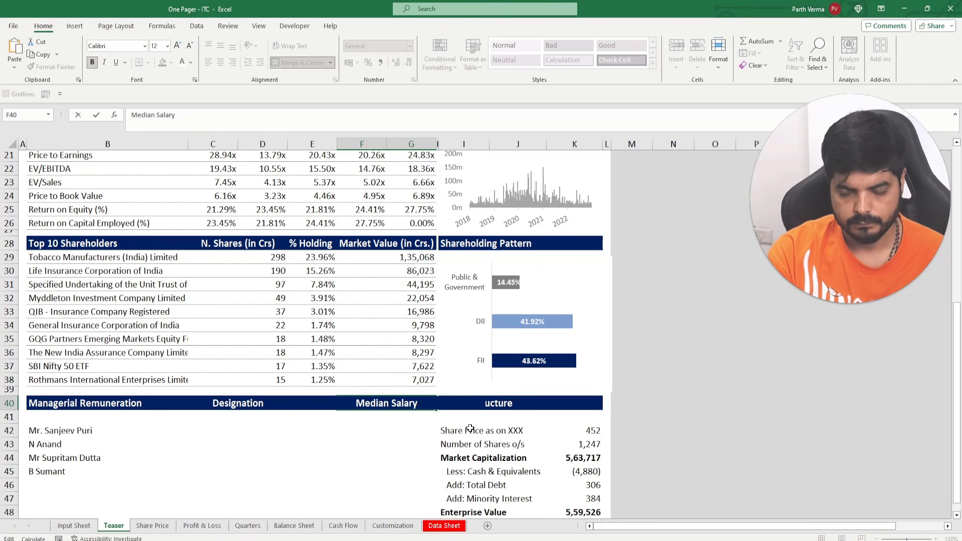
text(x)
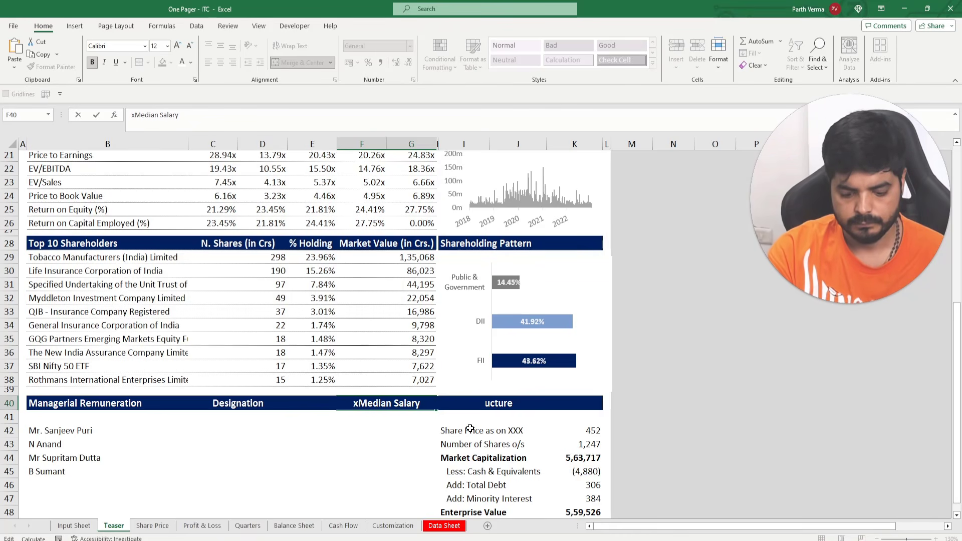
key(BackSpace)
text(X of)
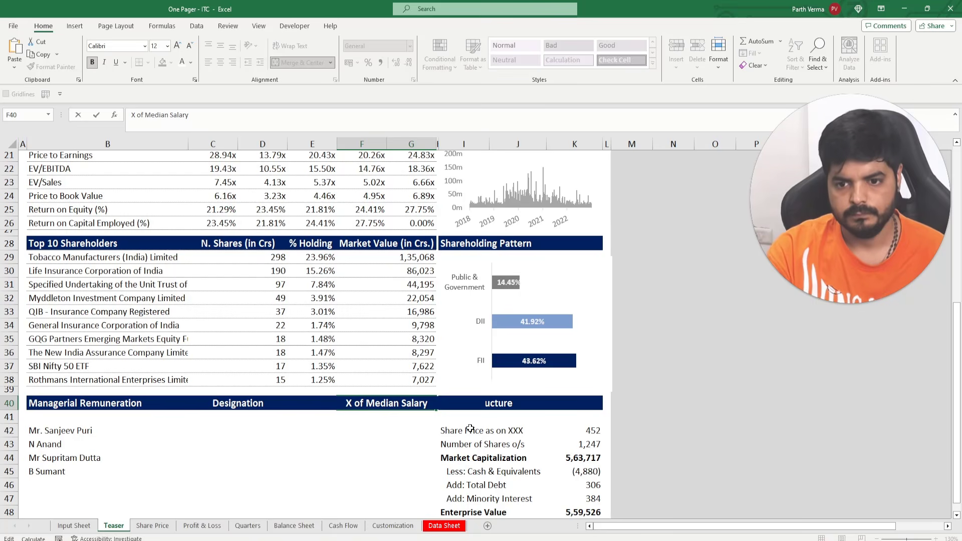
key(Return)
key(Up)
key(Left)
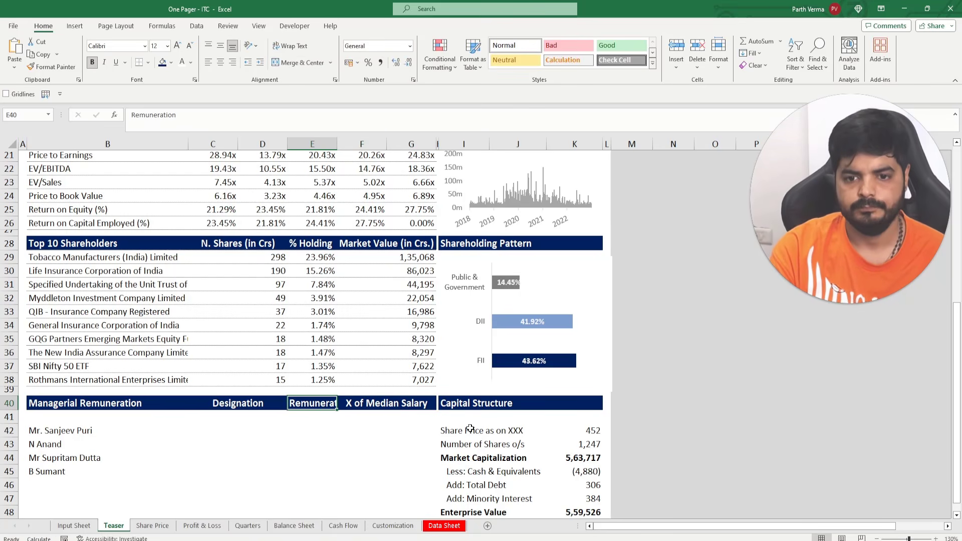
click(232, 403)
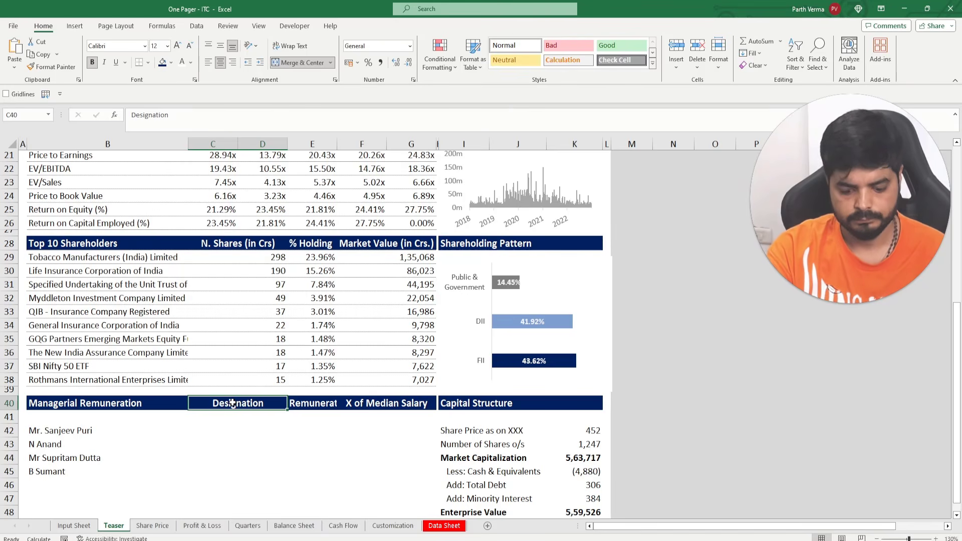
key(alt+h)
key(h)
key(n)
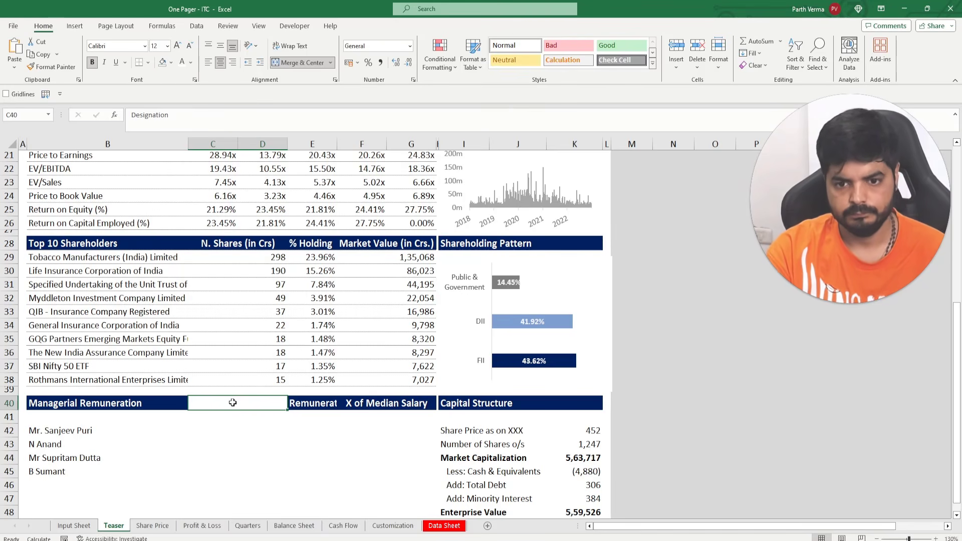
key(ctrl+z)
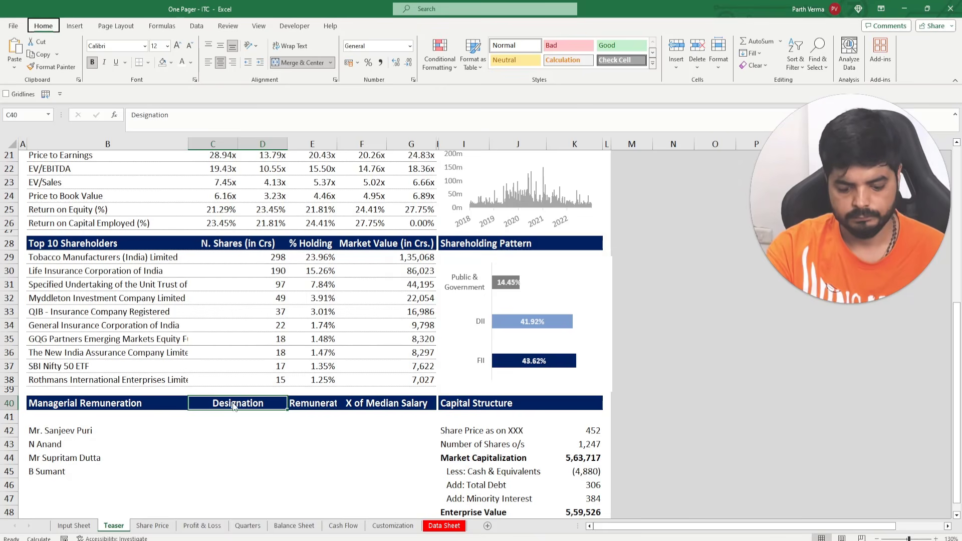
Unmerge the "Designation" heading cell spanning C40 and D40
key(alt+h)
key(m)
key(c)
Copy the "Remuneration" heading from E40 into D40 and clear E40
key(Left)
key(Right)
key(Right)
key(Right)
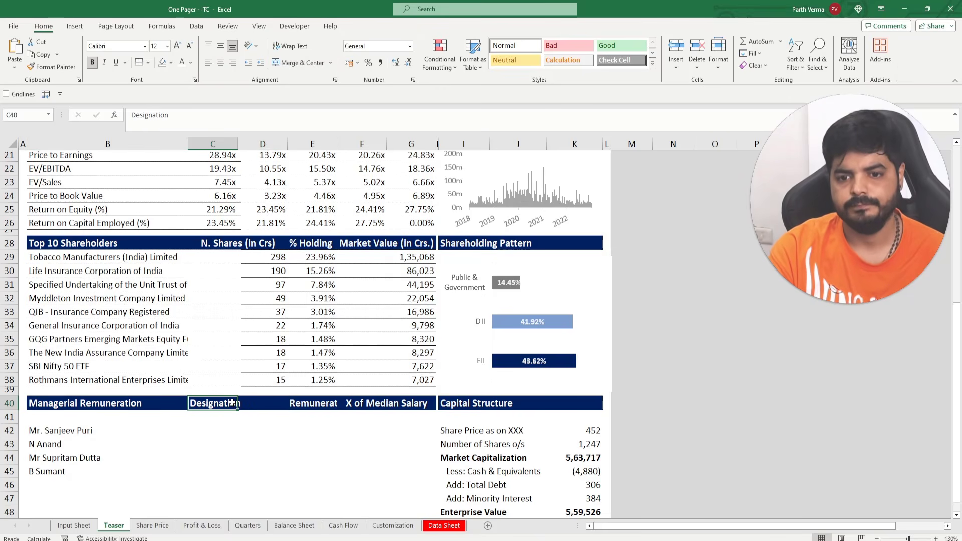
key(ctrl+c)
key(Left)
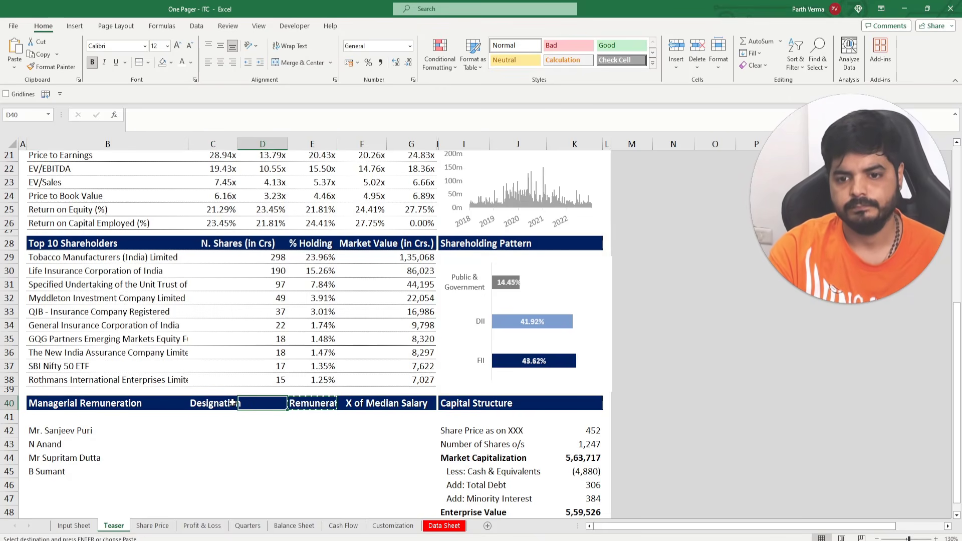
key(ctrl+v)
key(ctrl+z)
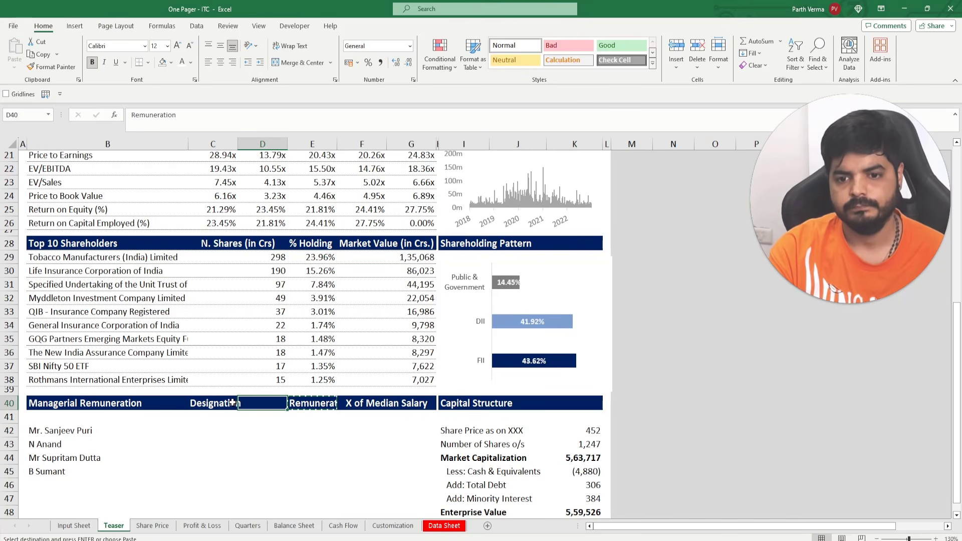
key(ctrl+v)
key(Right)
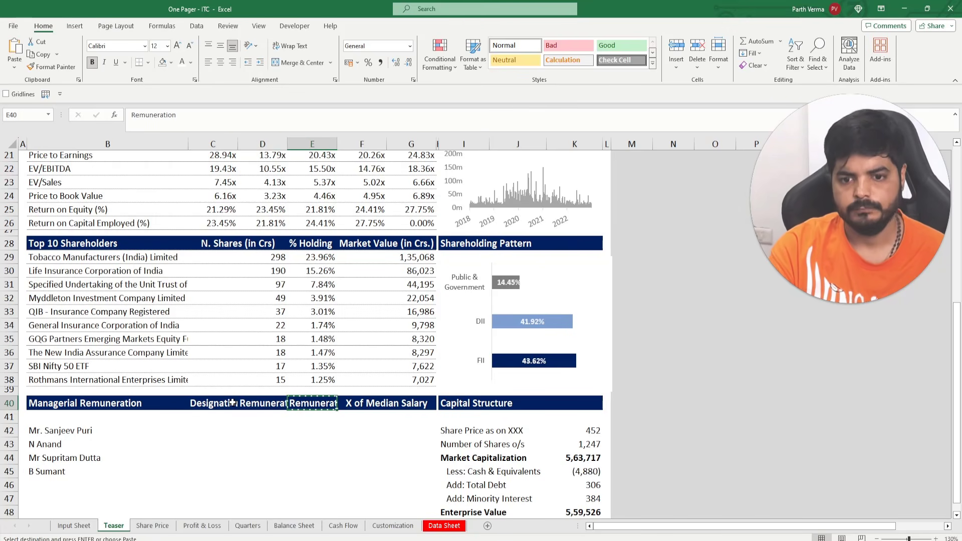
key(Delete)
key(Left)
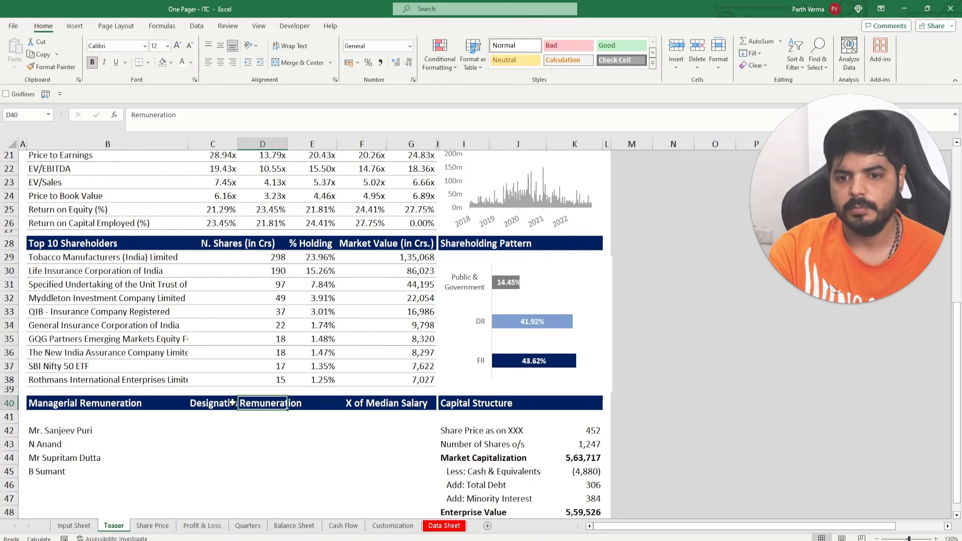
Widen column C by about 15 percent so the "Designation" heading fits
click(232, 403)
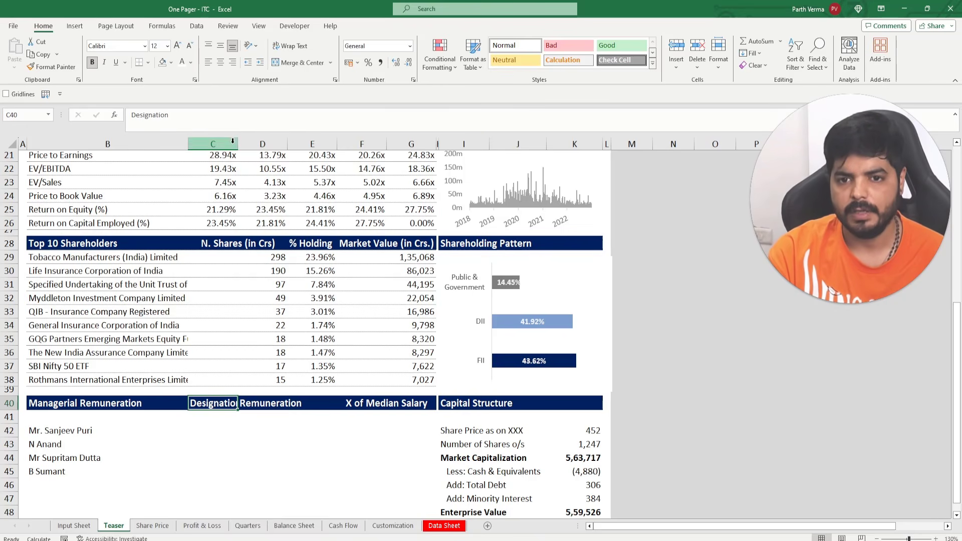
drag(236, 143, 244, 143)
click(290, 448)
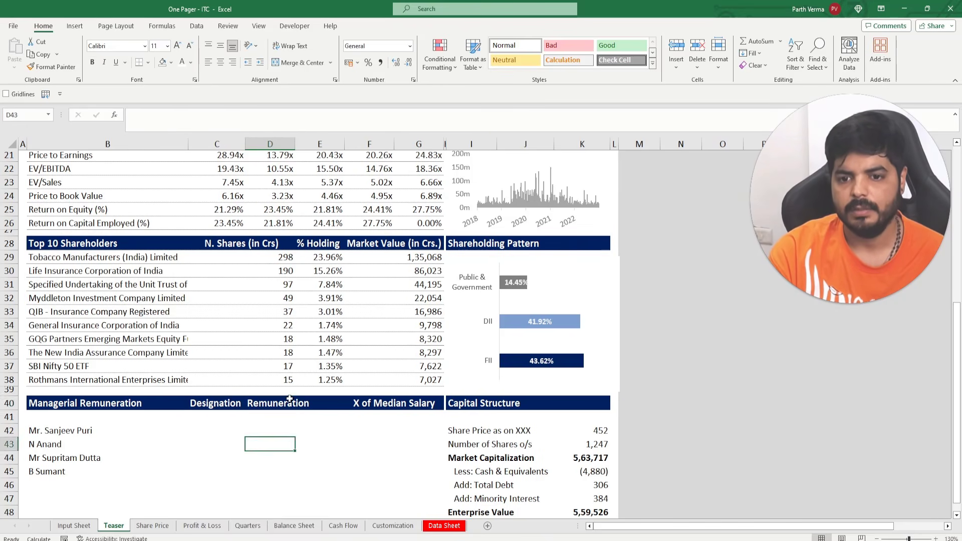
Merge and center the "Remuneration" heading across D40 and E40
click(296, 400)
drag(295, 399, 321, 402)
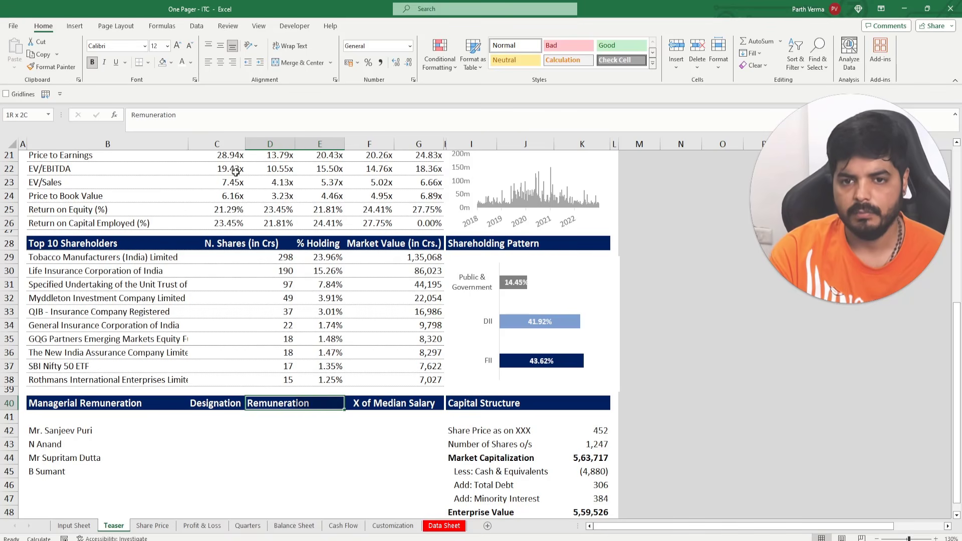
click(297, 63)
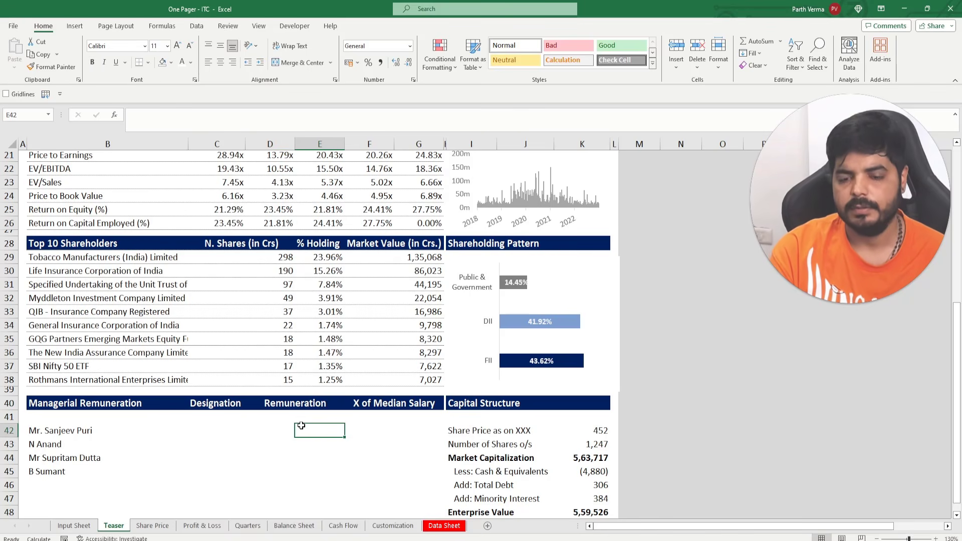
click(287, 414)
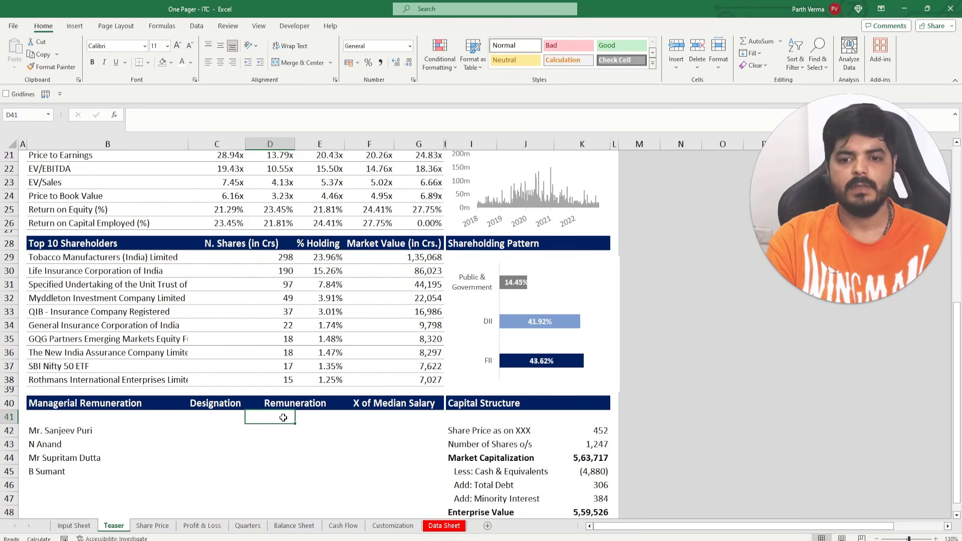
click(289, 404)
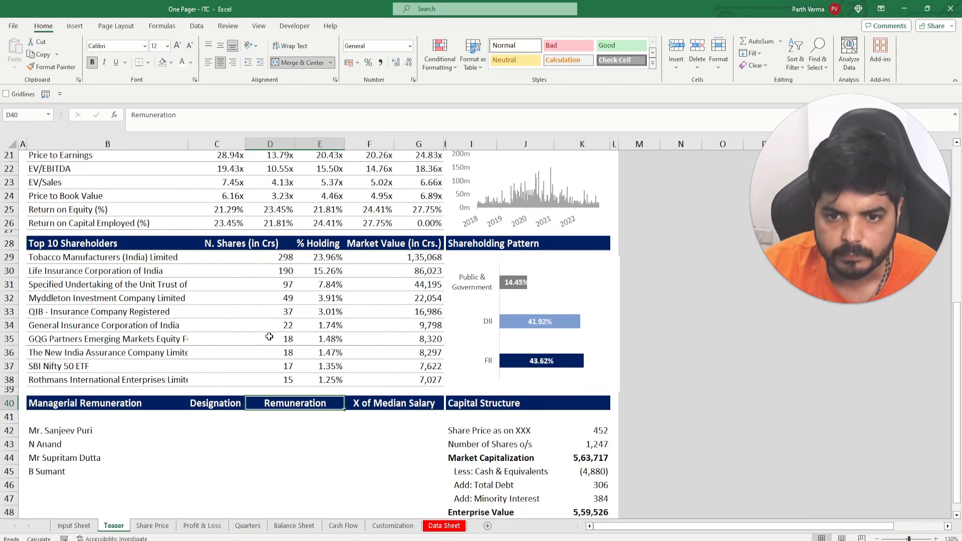
Right-align the "N. Shares (in Crs)" heading in C28 of the Top 10 Shareholders table
click(257, 244)
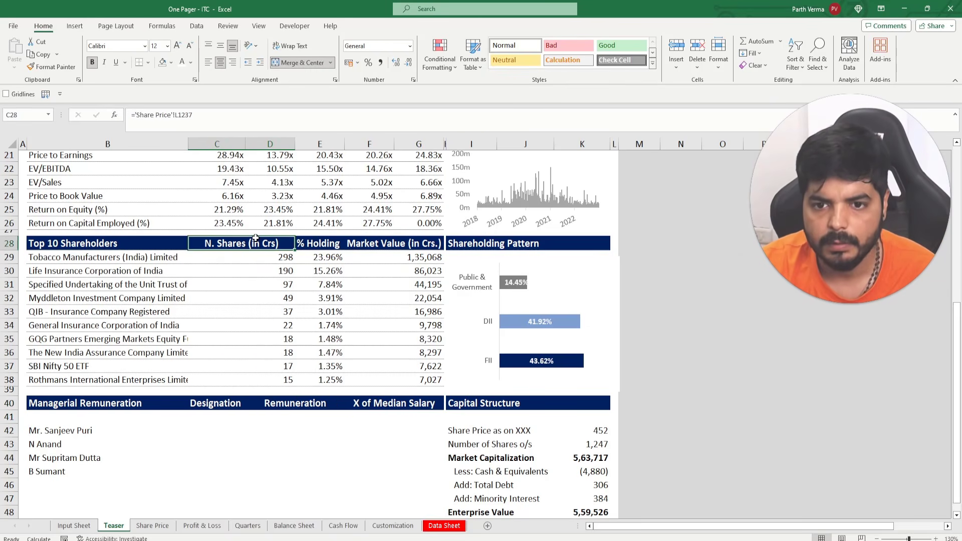
click(232, 64)
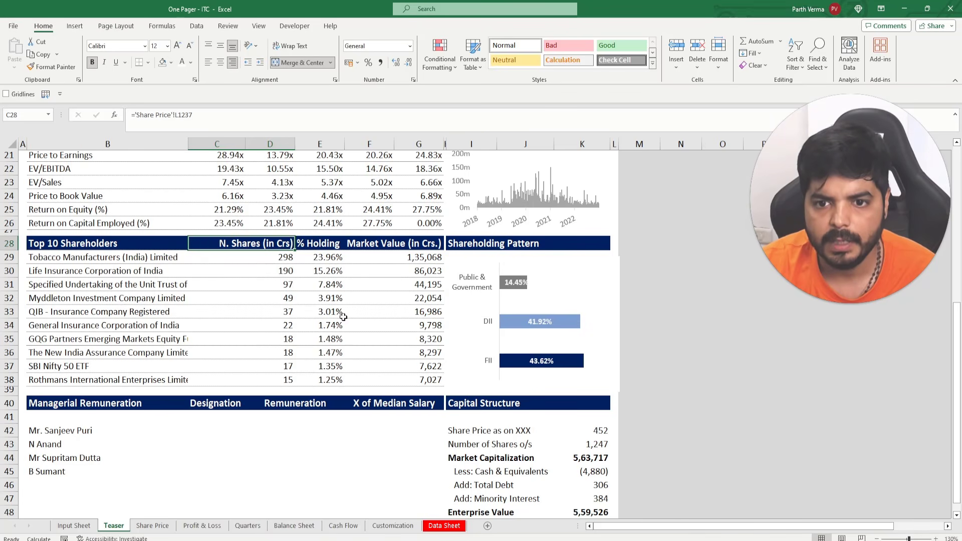
click(331, 339)
click(220, 408)
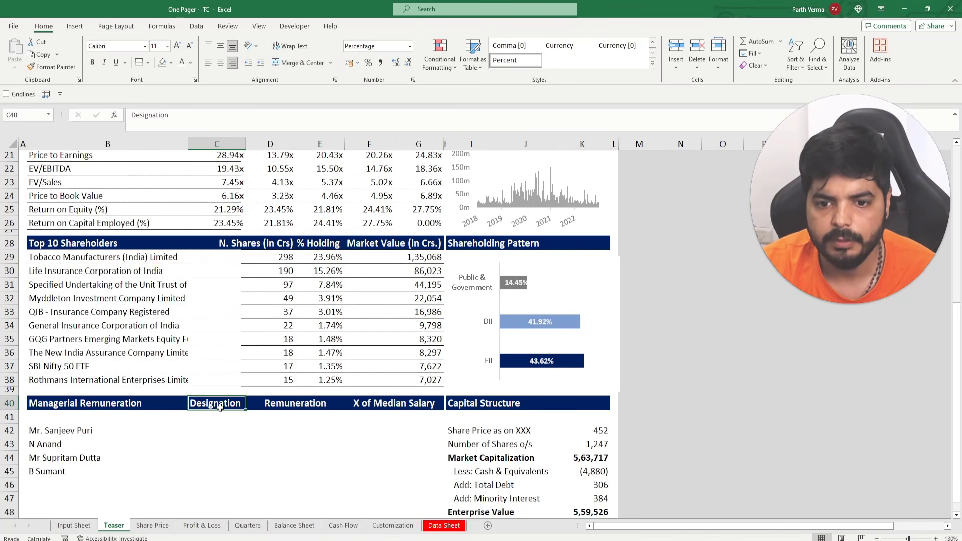
Right-align the Remuneration and X of Median Salary headings in row 40
click(286, 406)
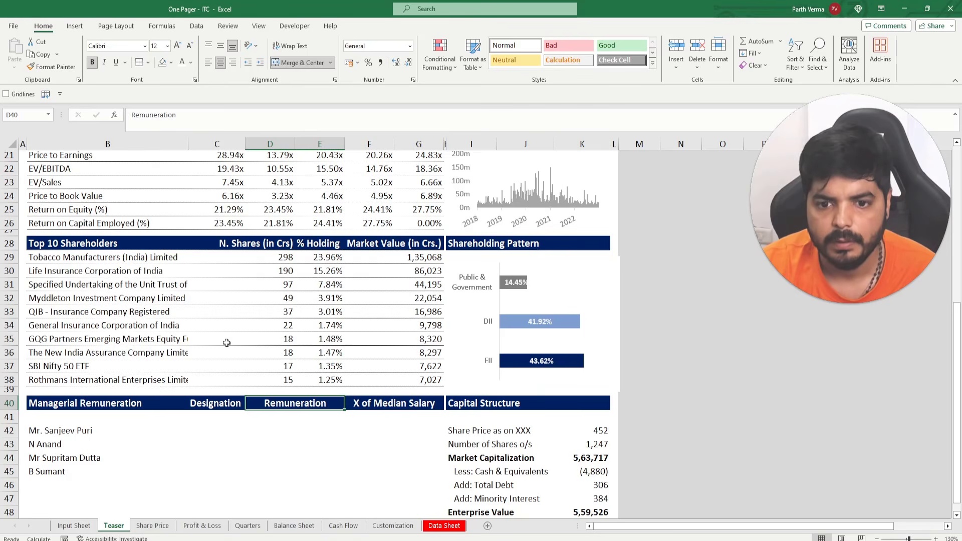
click(232, 63)
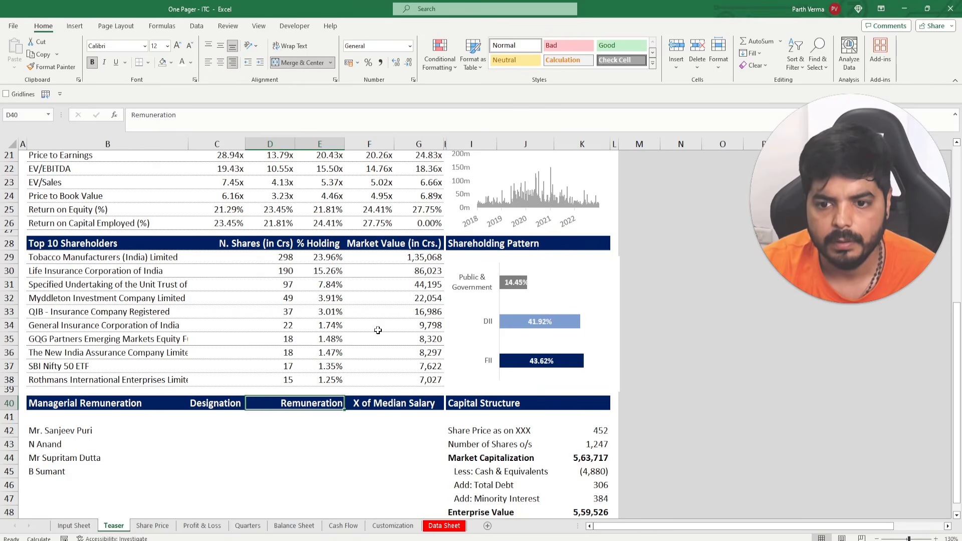
click(404, 404)
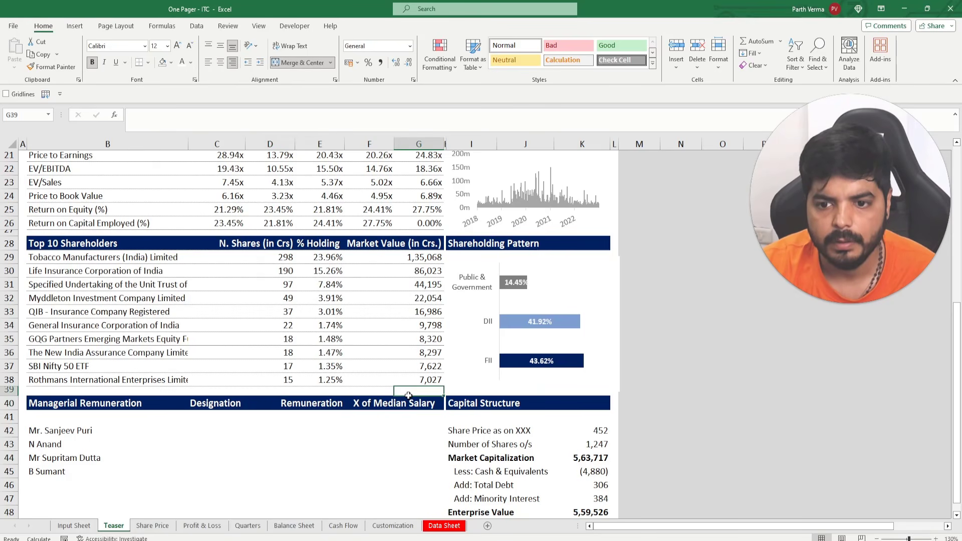
click(233, 62)
click(329, 442)
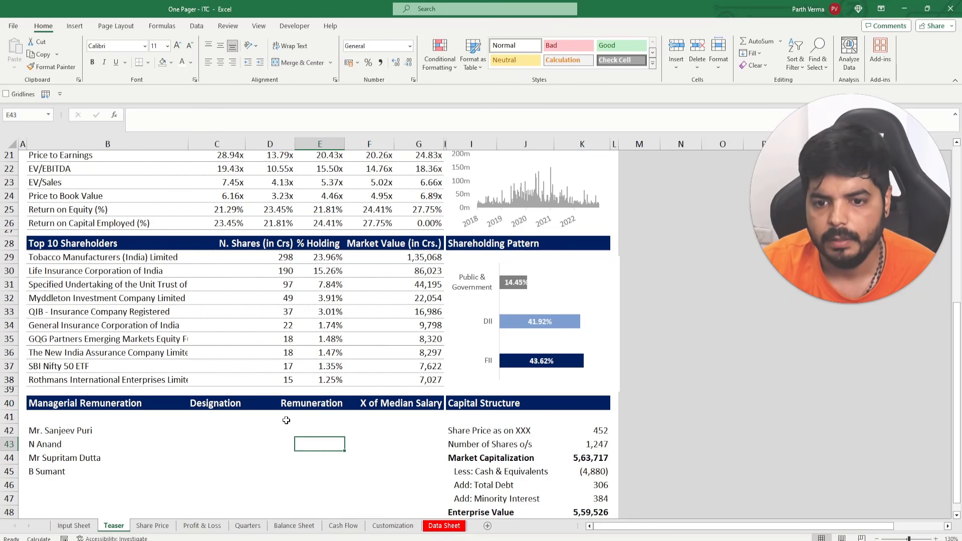
Merge and center D42:E42 and D43:E43 under the Remuneration heading
drag(284, 421, 333, 420)
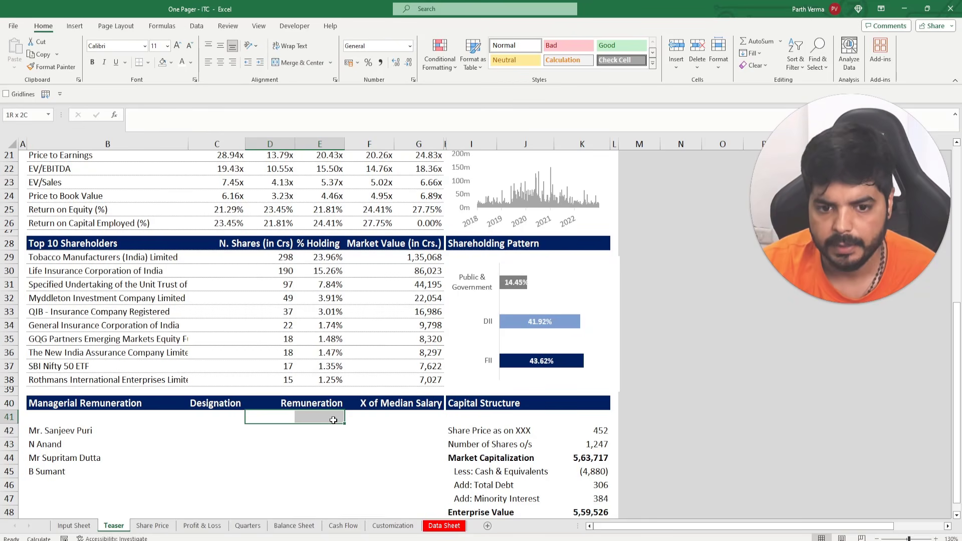
drag(271, 428, 327, 430)
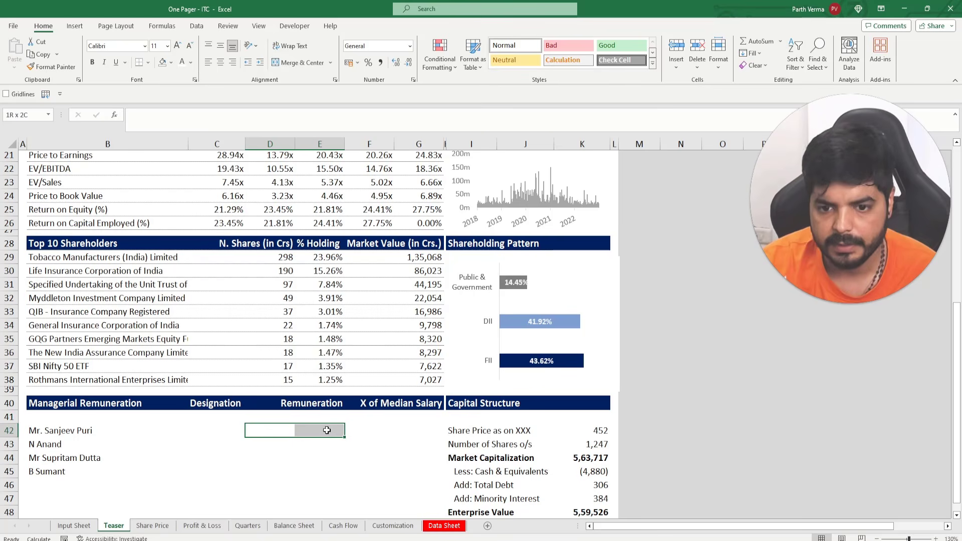
key(alt)
key(h)
key(m)
key(c)
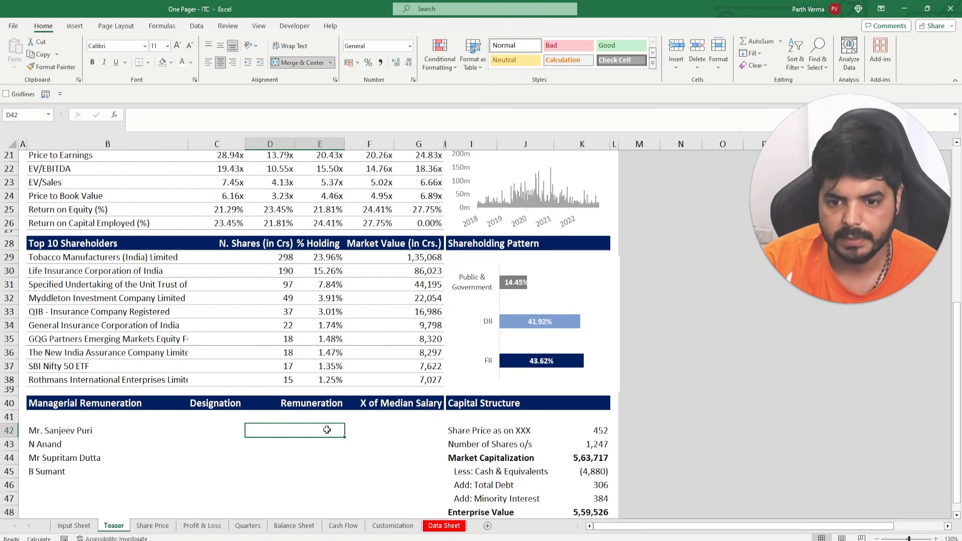
key(Down)
key(shift+Right)
key(alt+h)
key(m)
key(c)
key(Left)
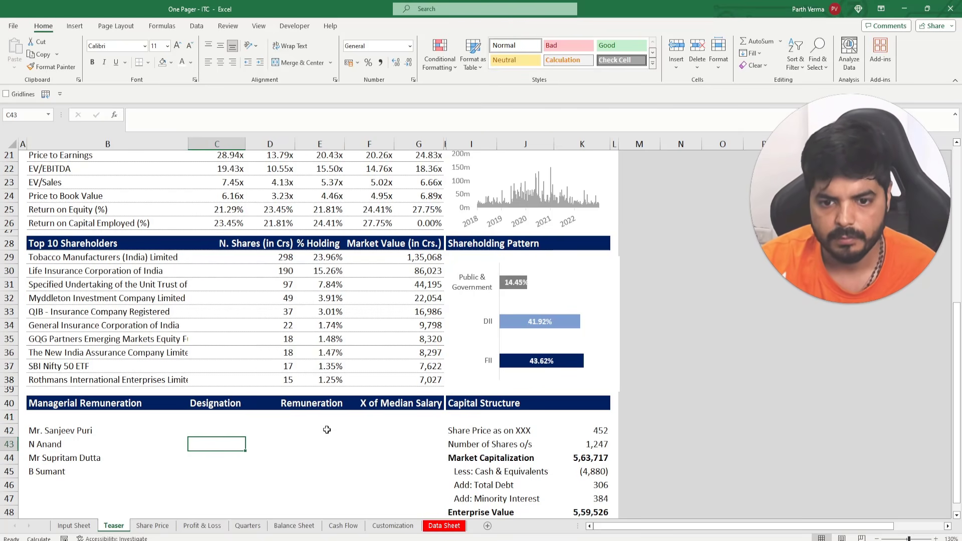
Merge and center D44:E44 and D45:E45 under the Remuneration heading
key(Down)
key(Right)
key(shift+Right)
key(alt+h)
key(m)
key(c)
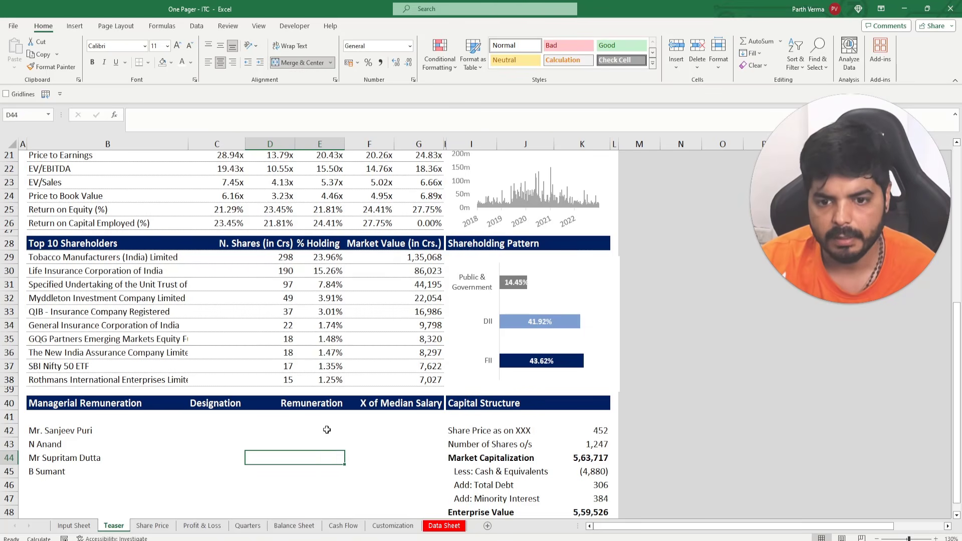
key(Down)
key(shift+Right)
key(alt+h)
key(m)
key(c)
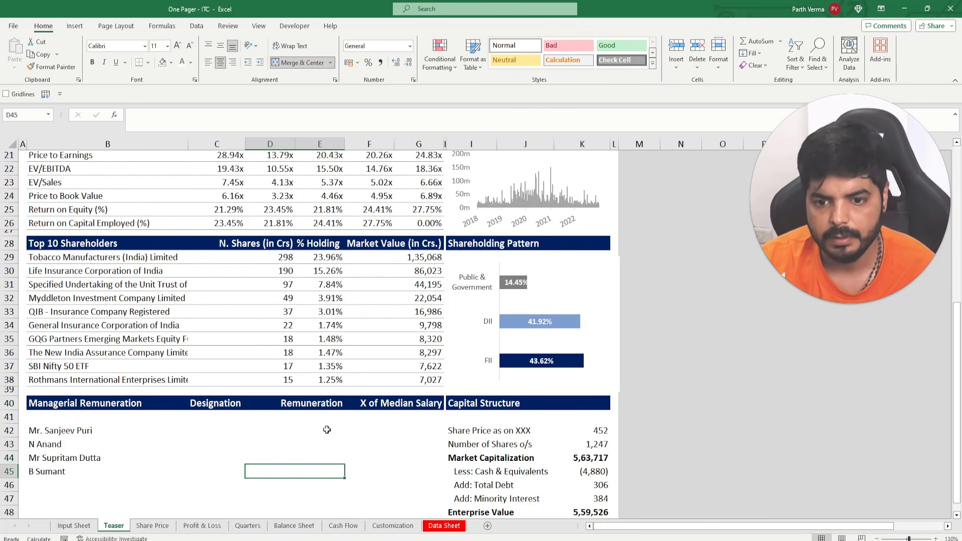
Enter CMD in C42 as the first manager's designation, based on the annual report
key(Up)
key(Up)
key(Left)
key(Up)
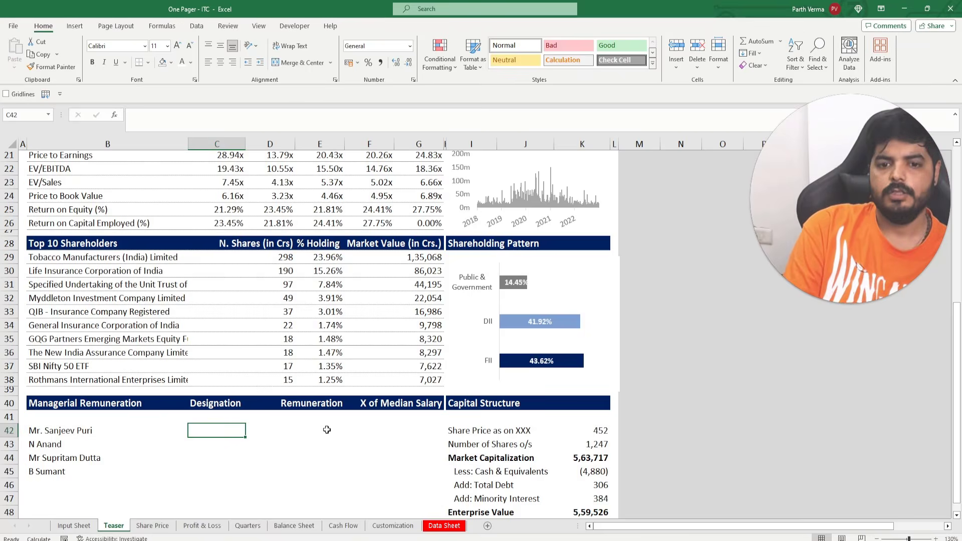
key(alt+Tab)
key(alt+Tab)
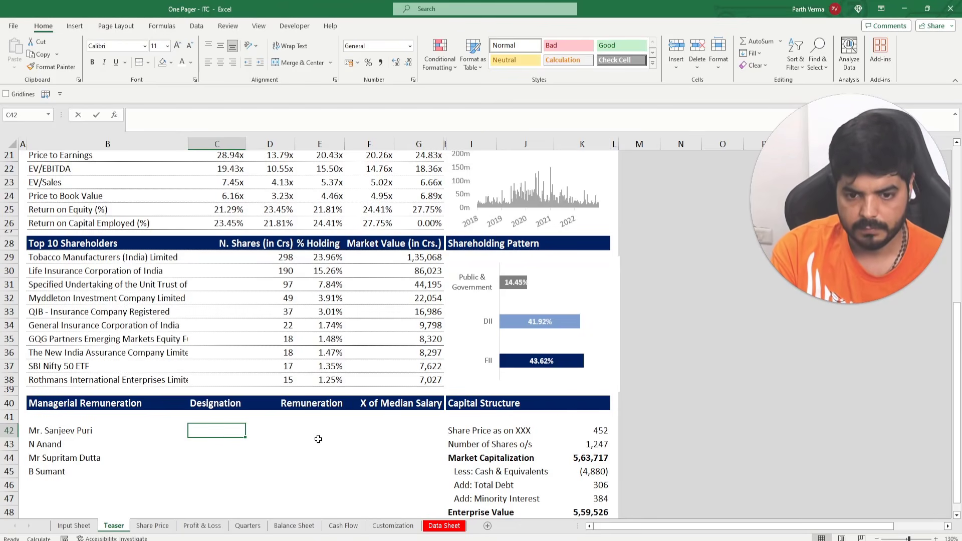
text(CMD)
key(Return)
Check the second director's designation in the annual report and enter Exec Director in C43
key(alt+Tab)
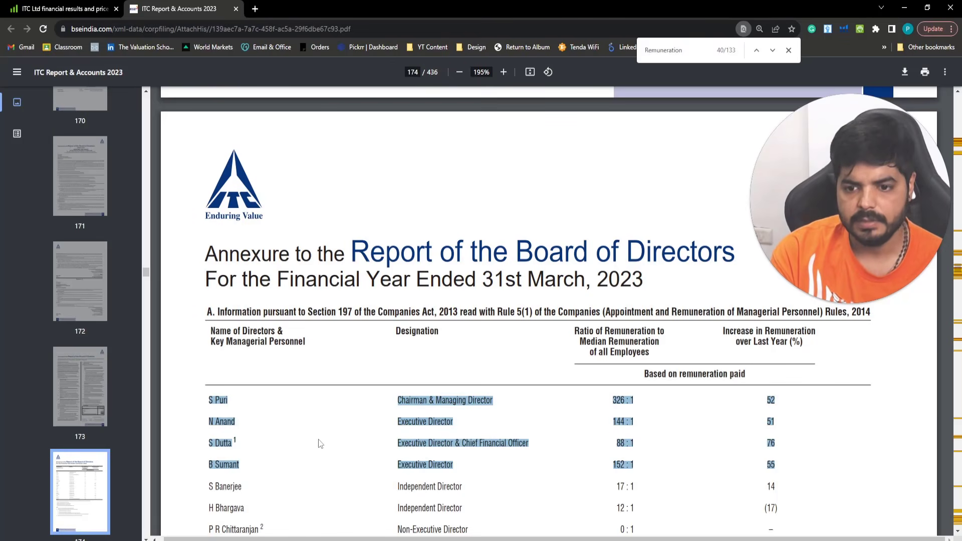
key(alt+Tab)
text(Ex)
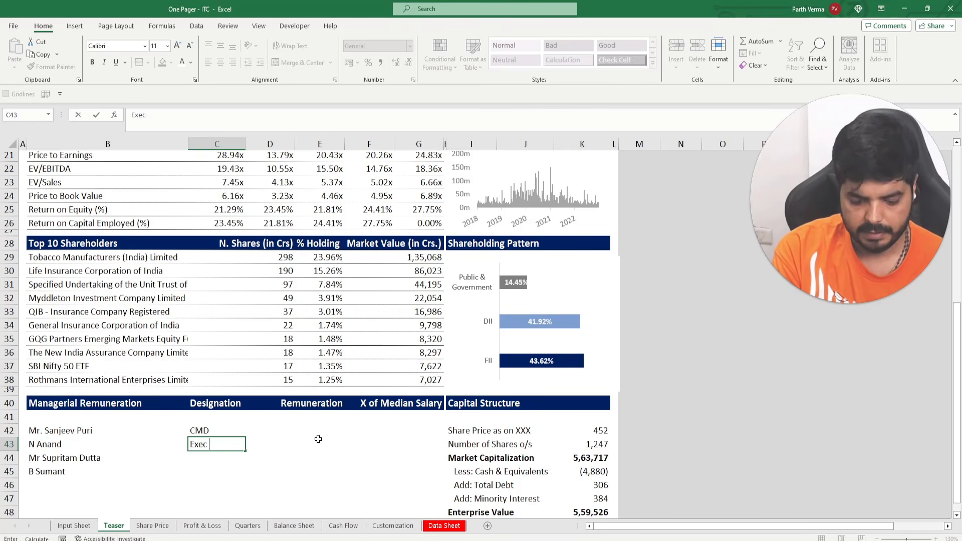
text(ec Director)
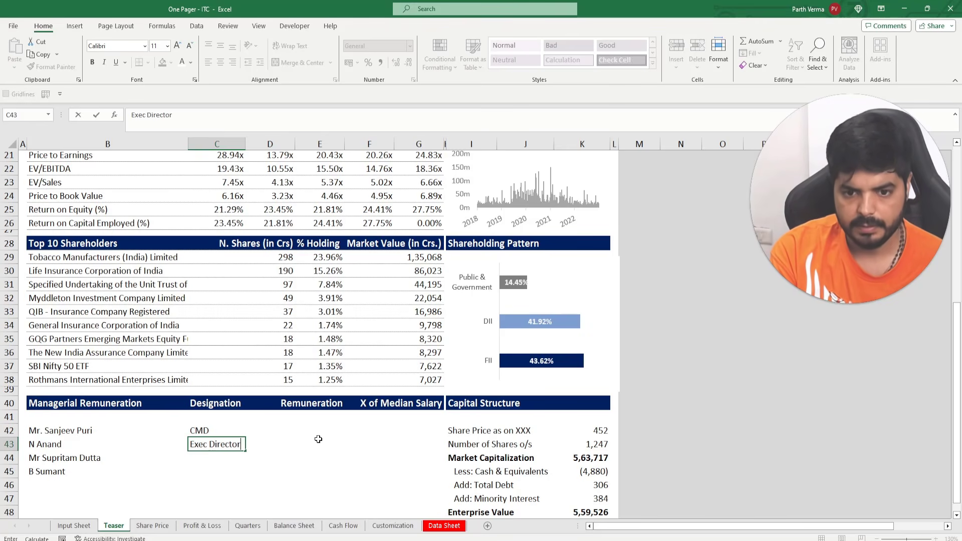
key(Return)
Check the third director's designation in the annual report and enter ED & CFO in C44
key(alt+Tab)
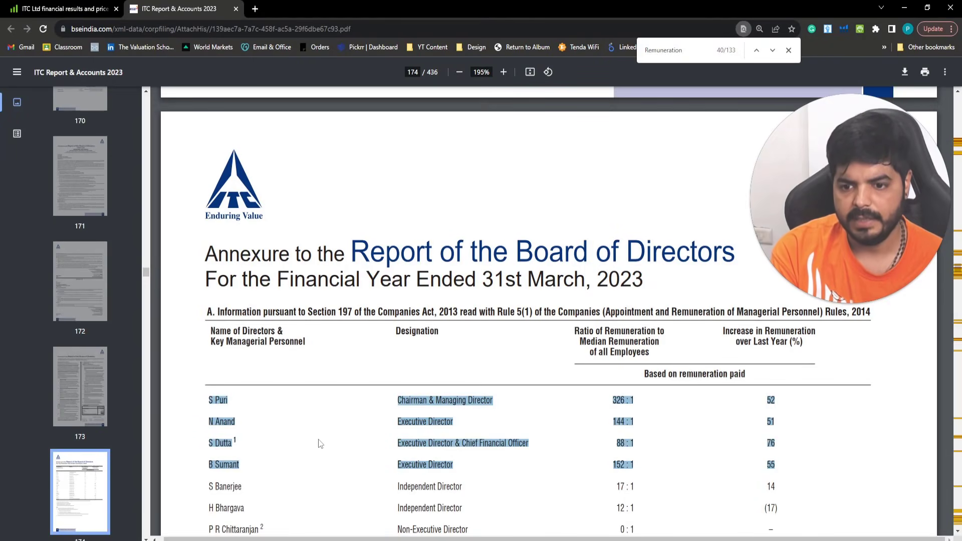
key(alt+Tab)
text(ED)
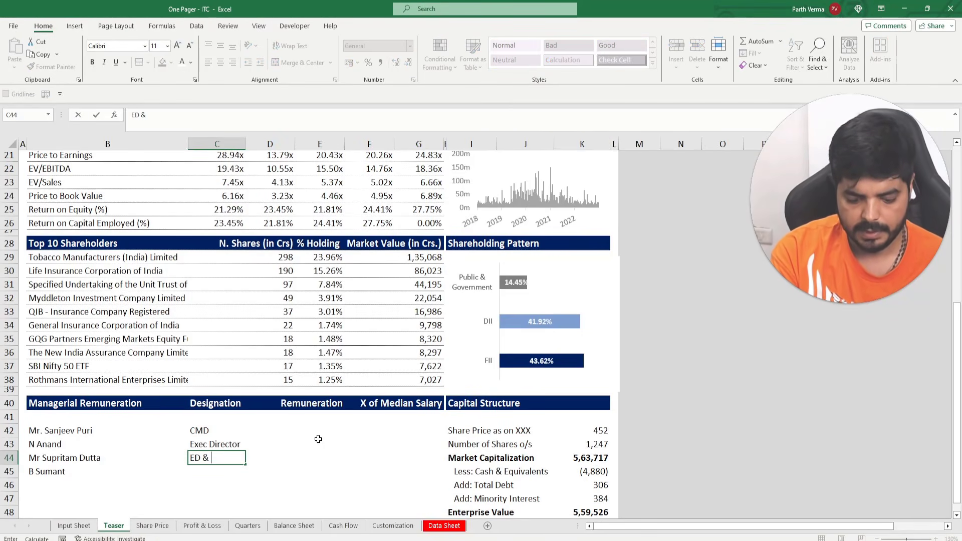
text( & CFO)
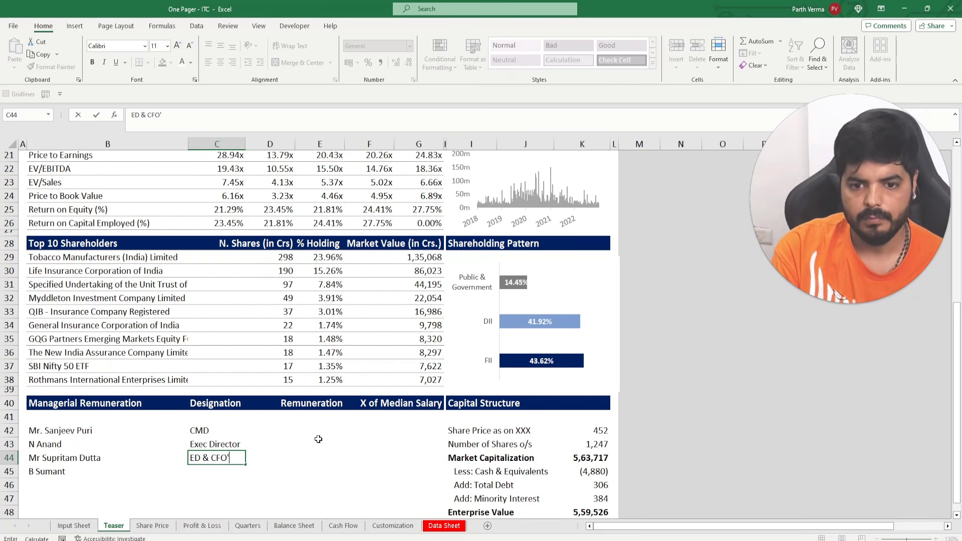
key(Return)
Append the abbreviation (ED) to the Exec Director designation in C43
key(Up)
key(Up)
key(F2)
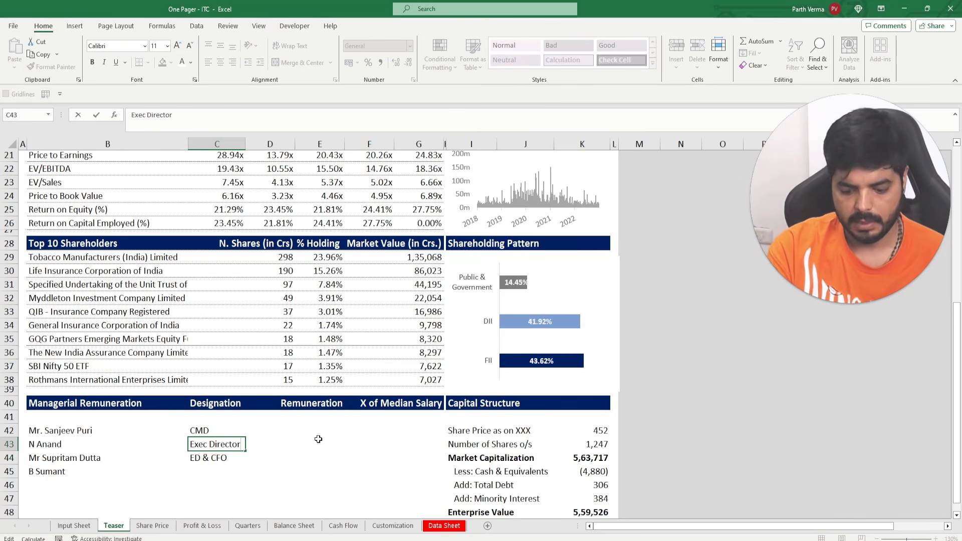
text((ED))
key(Return)
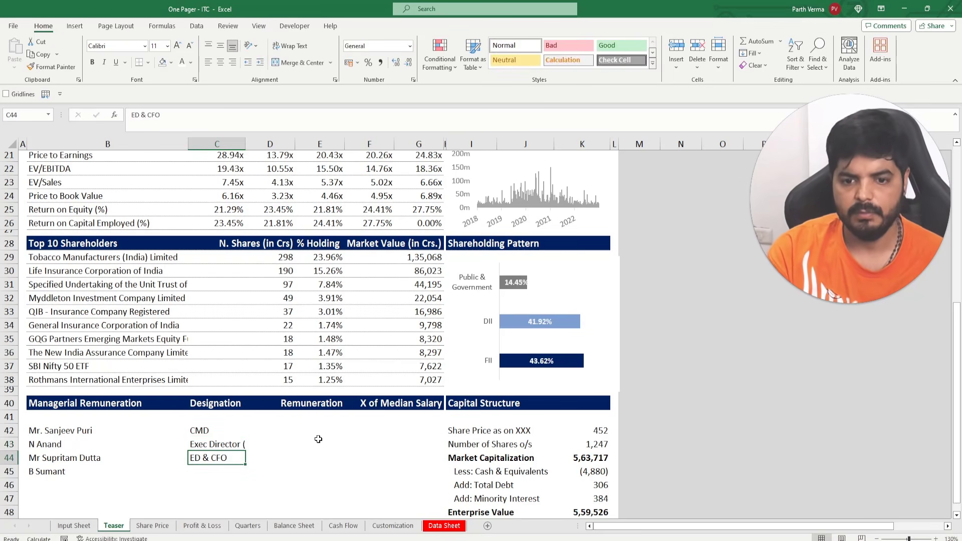
Autofit column C to its contents and widen column B enough to fit the full shareholder names
key(Up)
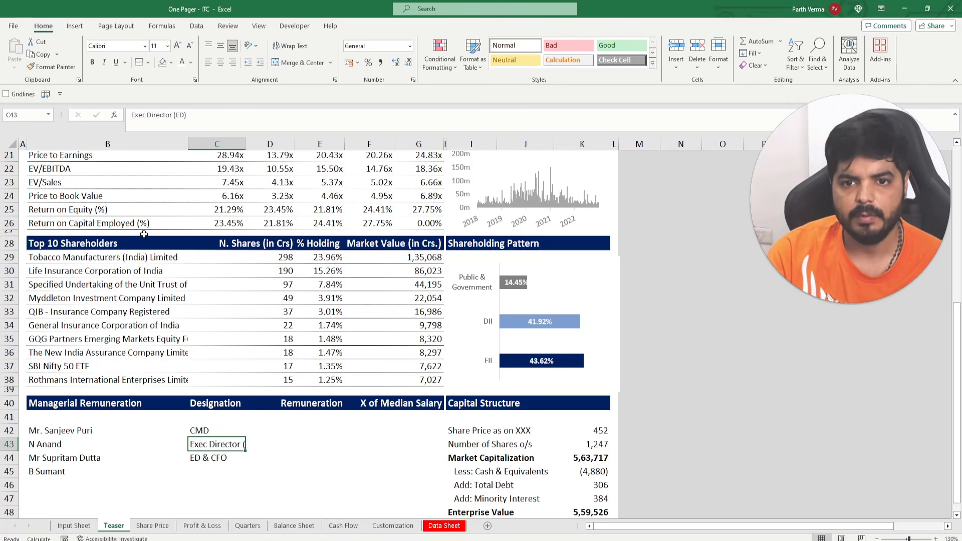
double_click(248, 147)
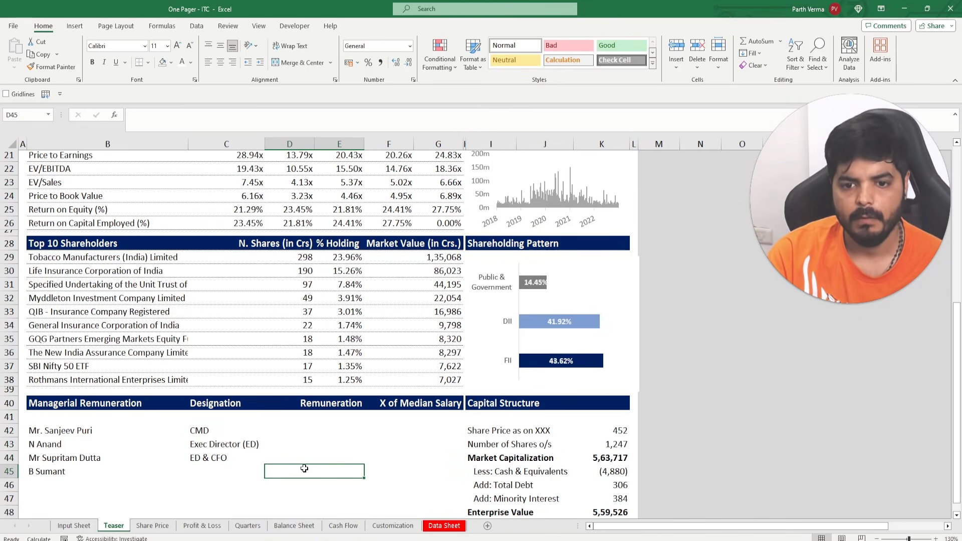
click(215, 472)
scroll(215, 472, up, 7)
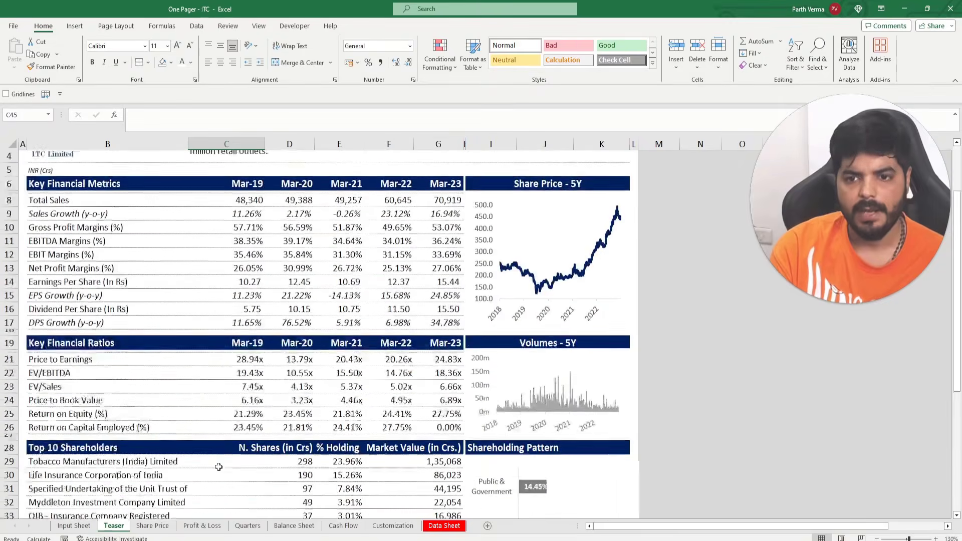
scroll(219, 467, down, 10)
scroll(219, 467, up, 2)
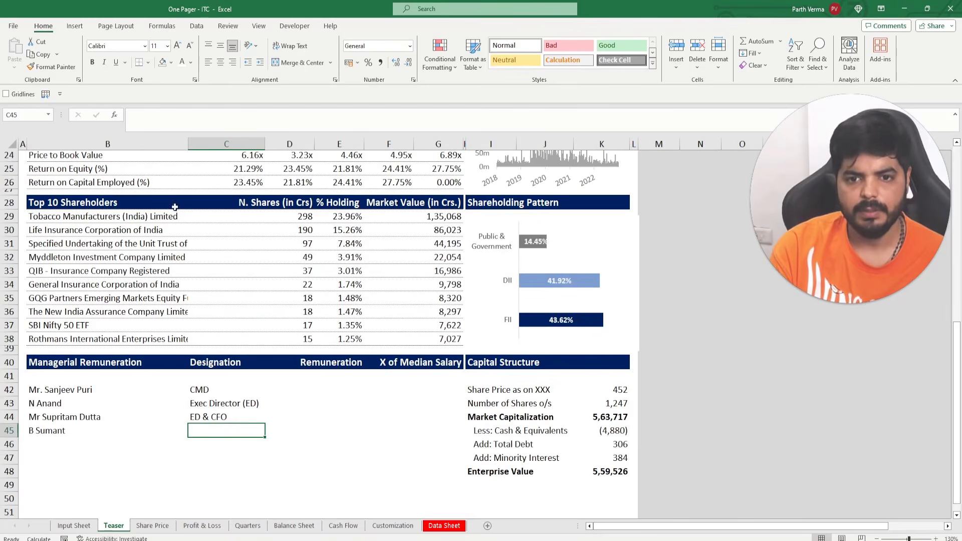
drag(191, 150, 223, 146)
scroll(203, 257, up, 8)
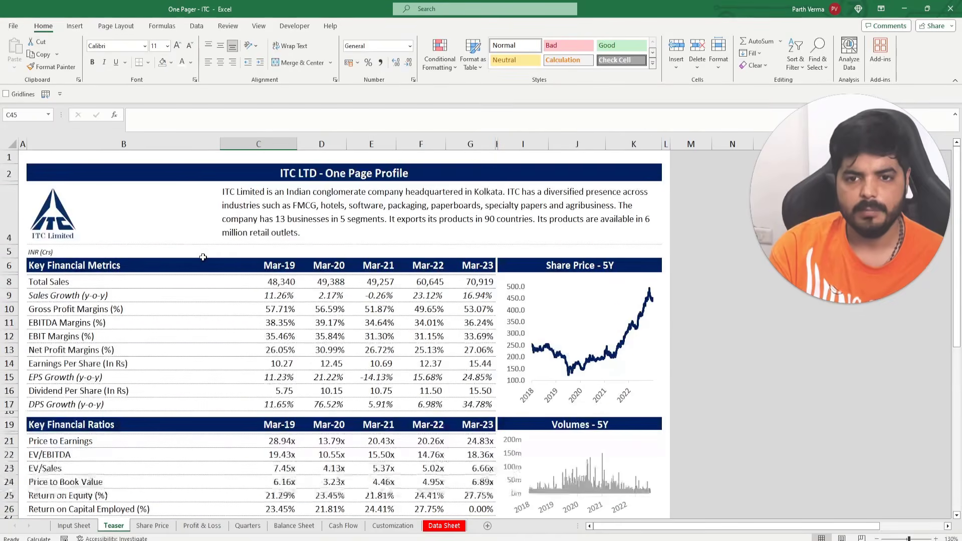
scroll(203, 257, down, 9)
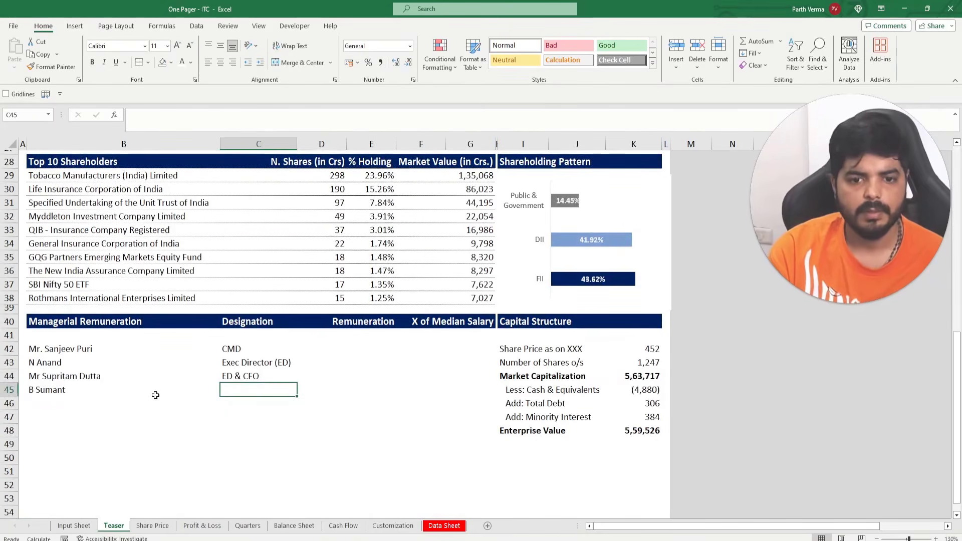
Check the fourth director's designation in the annual report and enter ED in C45
key(alt+Tab)
key(alt+Tab)
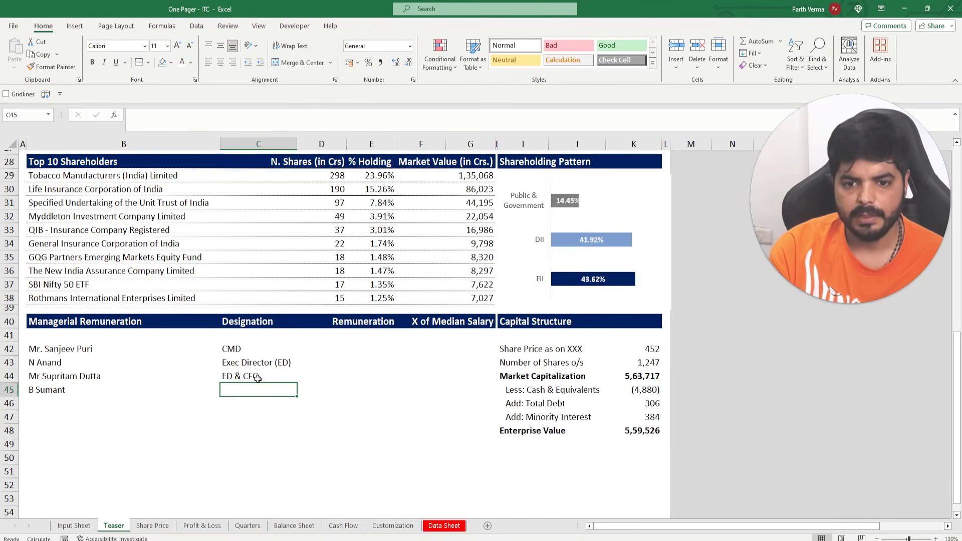
text(ED & CFO)
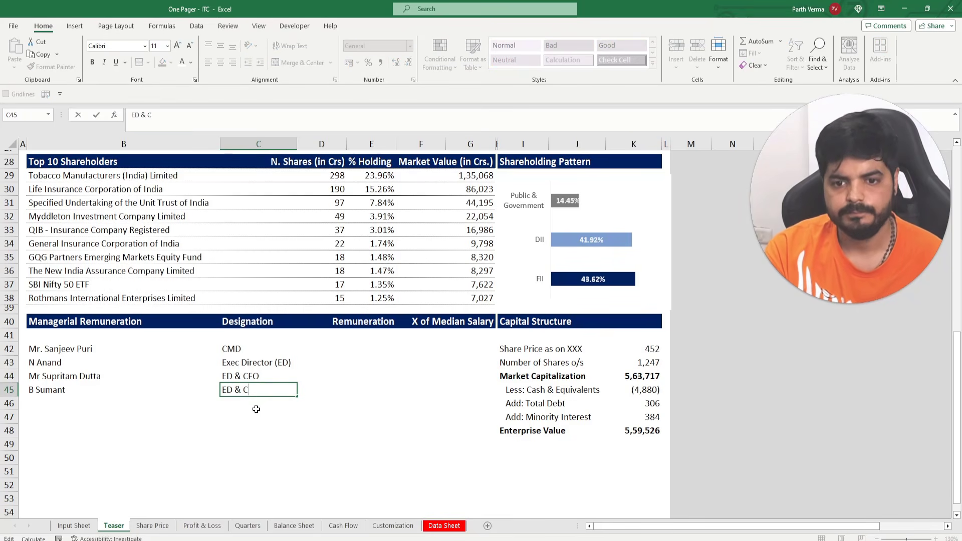
key(Return)
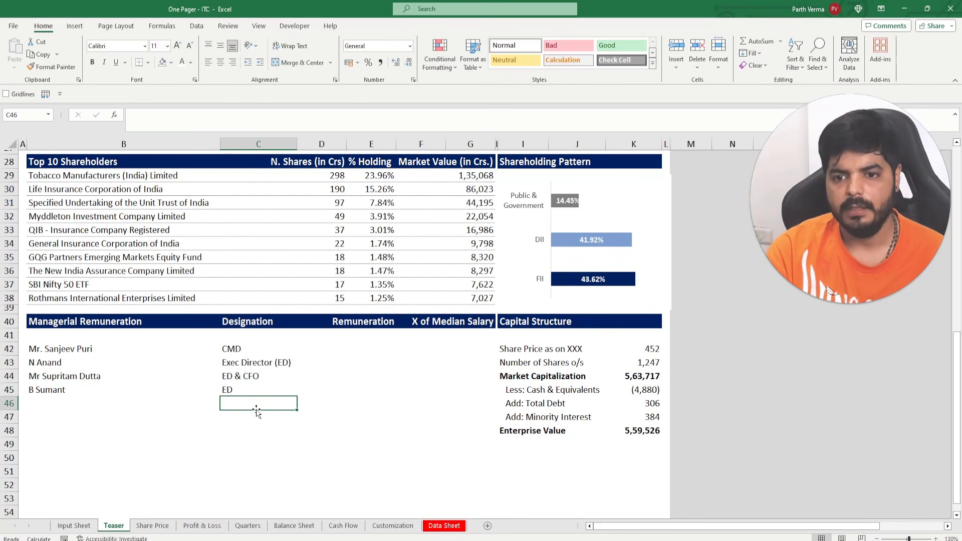
Merge and center F42:G42 and F43:G43 under the X of Median Salary heading
click(354, 345)
click(454, 347)
key(alt+Tab)
key(alt+Tab)
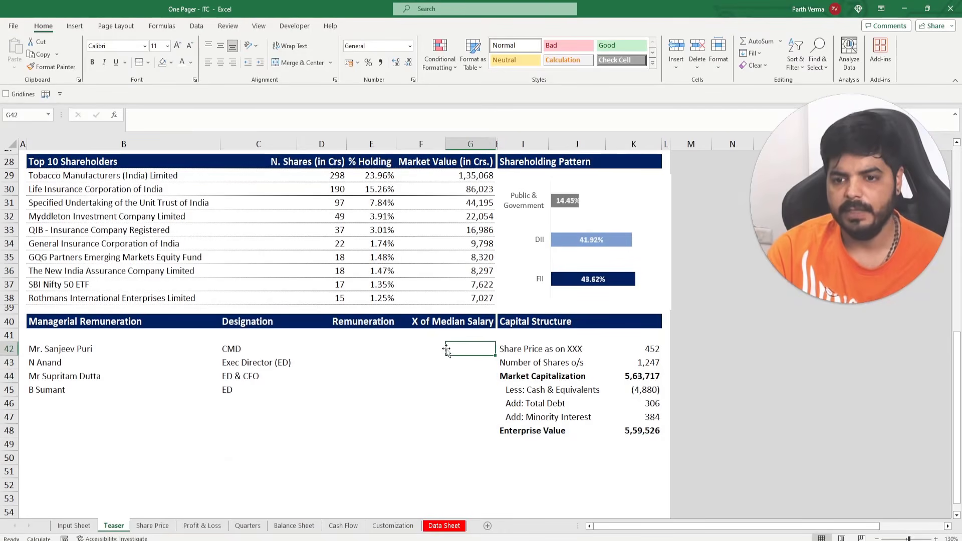
drag(445, 349, 460, 347)
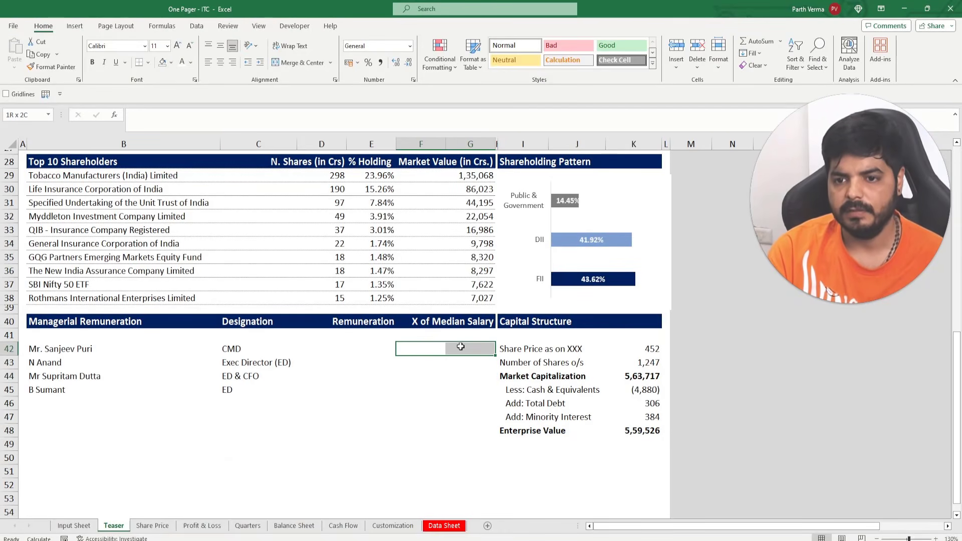
key(alt+h)
key(m)
key(c)
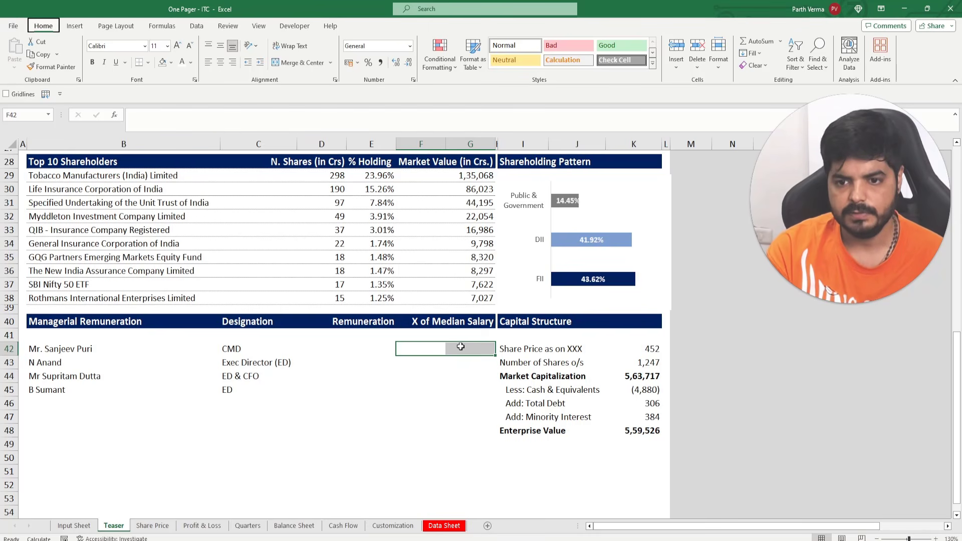
key(Return)
key(shift+Right)
key(alt+h)
key(m)
key(c)
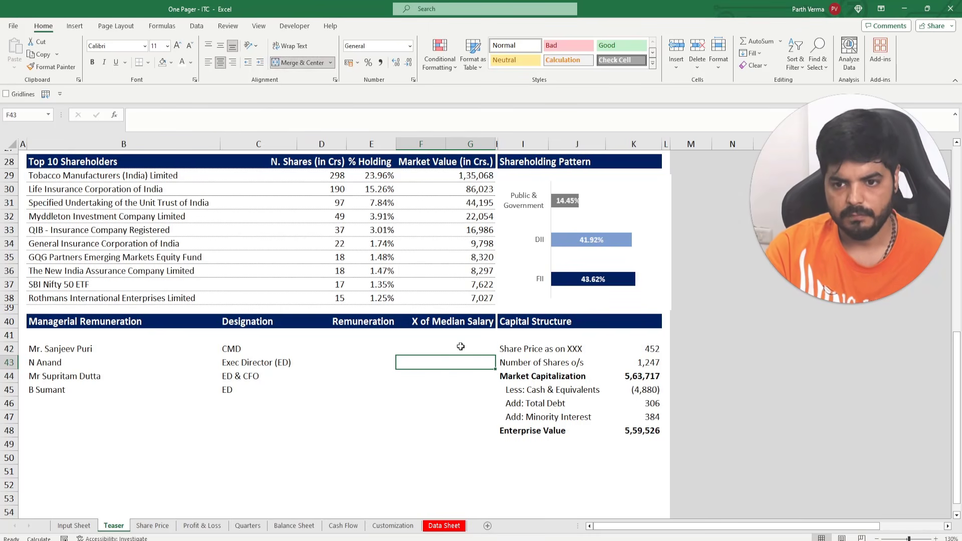
Merge and center F44:G44 and F45:G45 under the X of Median Salary heading
key(Return)
key(shift+Right)
key(alt+h)
key(m)
key(c)
key(Return)
key(shift+Right)
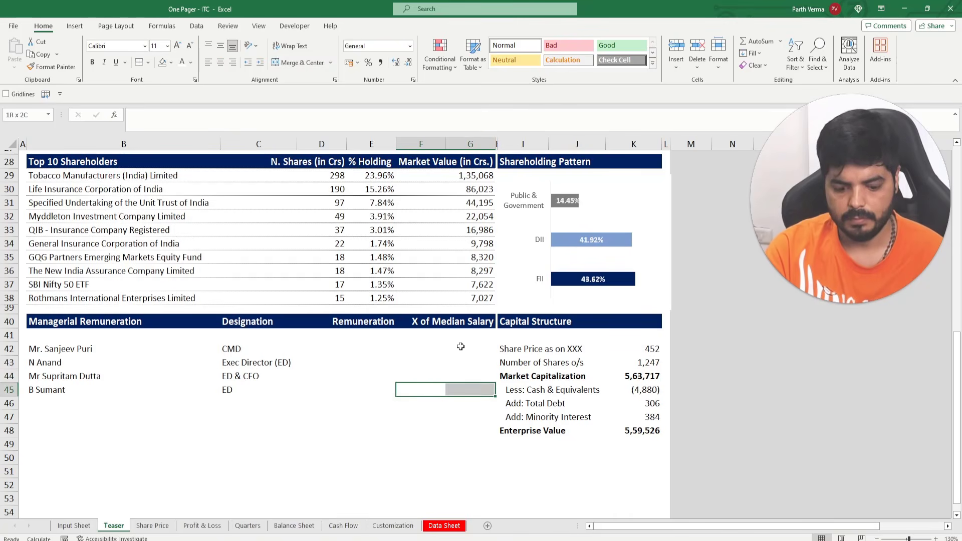
key(alt+h)
key(m)
key(c)
key(Up)
key(Up)
key(Up)
key(Left)
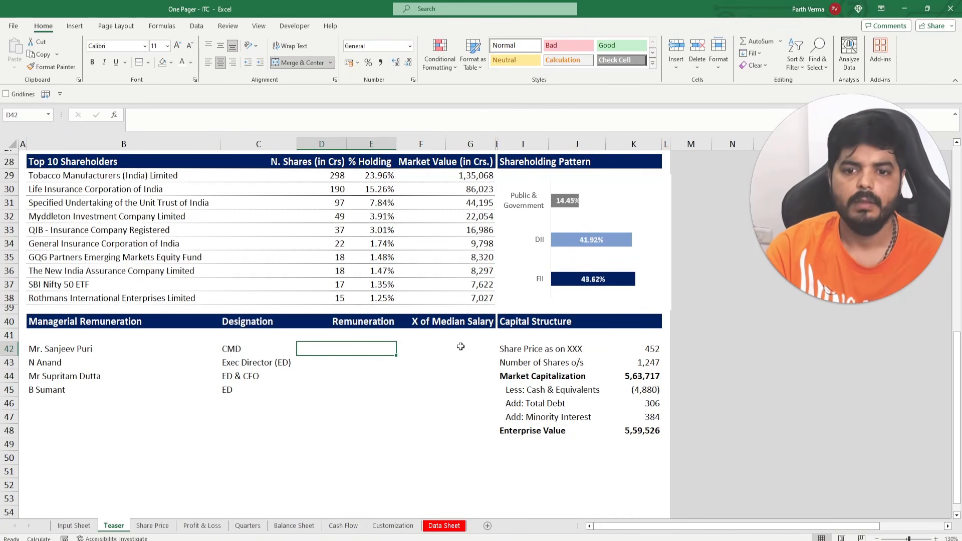
key(alt+Tab)
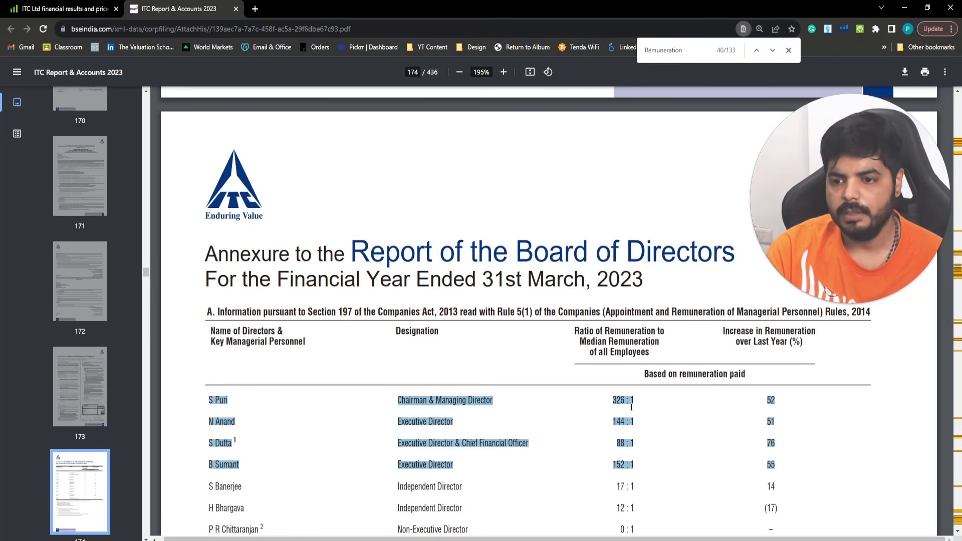
key(alt+Tab)
text(32)
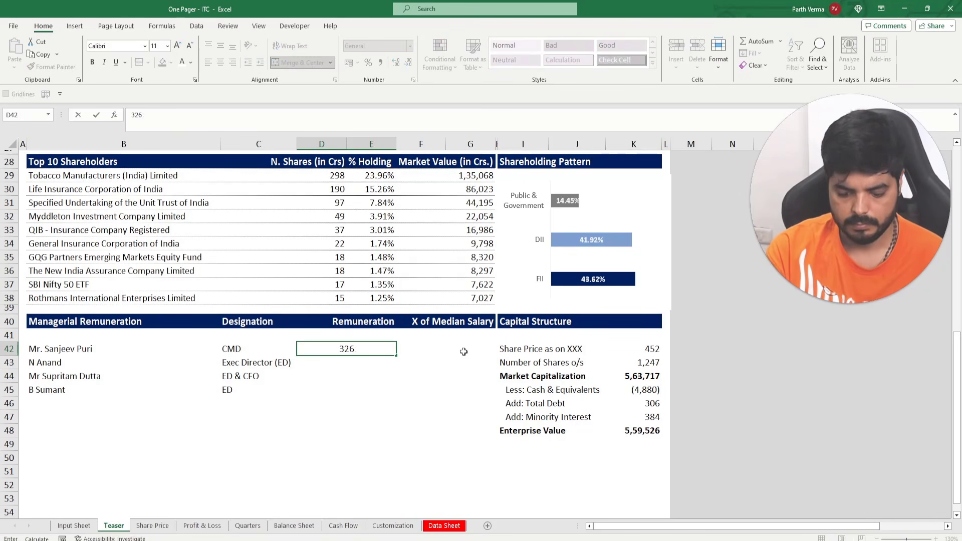
text(6:01)
key(Return)
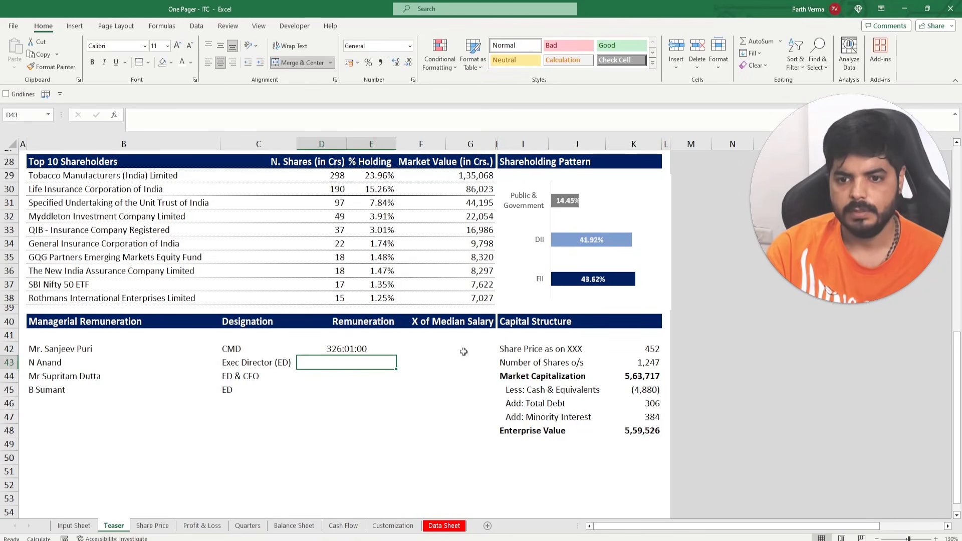
click(382, 351)
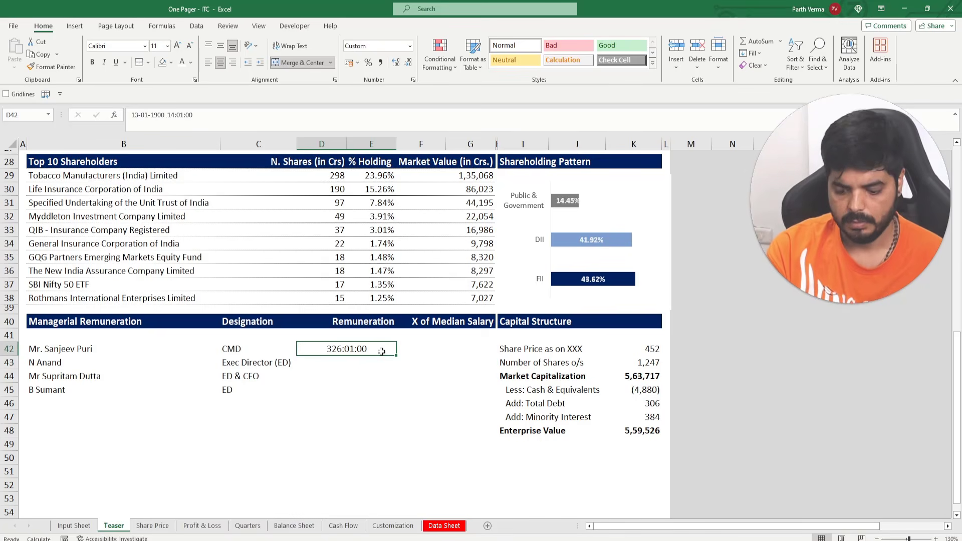
key(Delete)
Try to enter the median salary ratios from the annual report as 326:1 in F42 and 144:1 in F43
key(Right)
text(32)
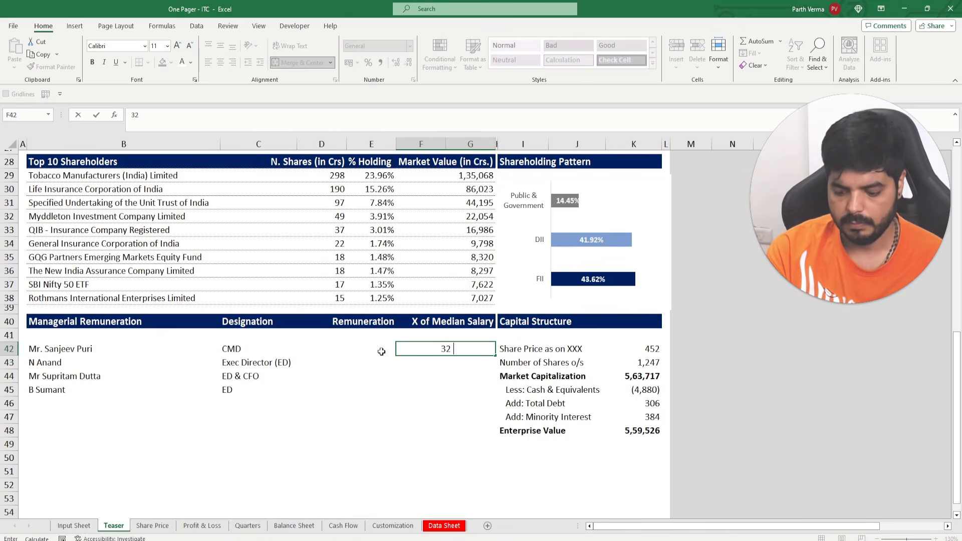
text(6:01)
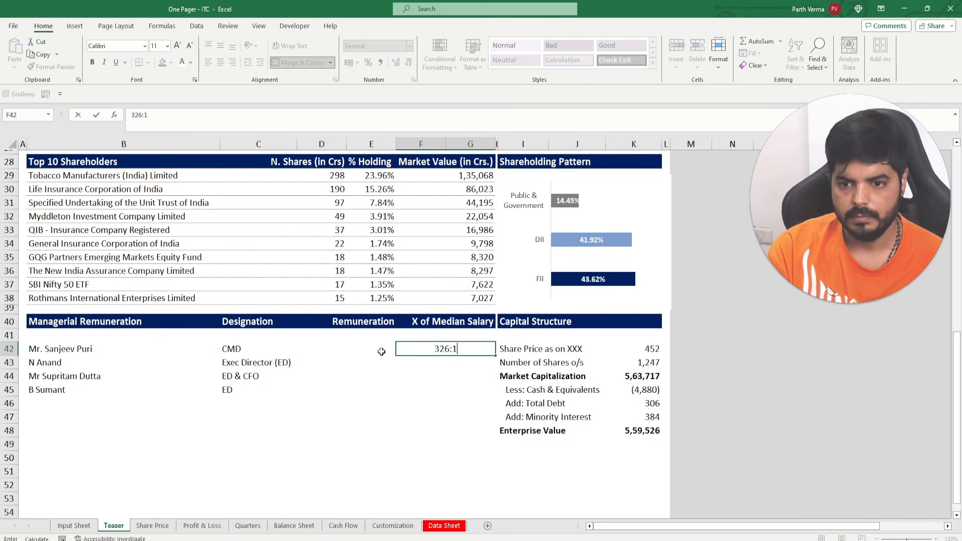
key(Return)
key(Up)
key(alt+Tab)
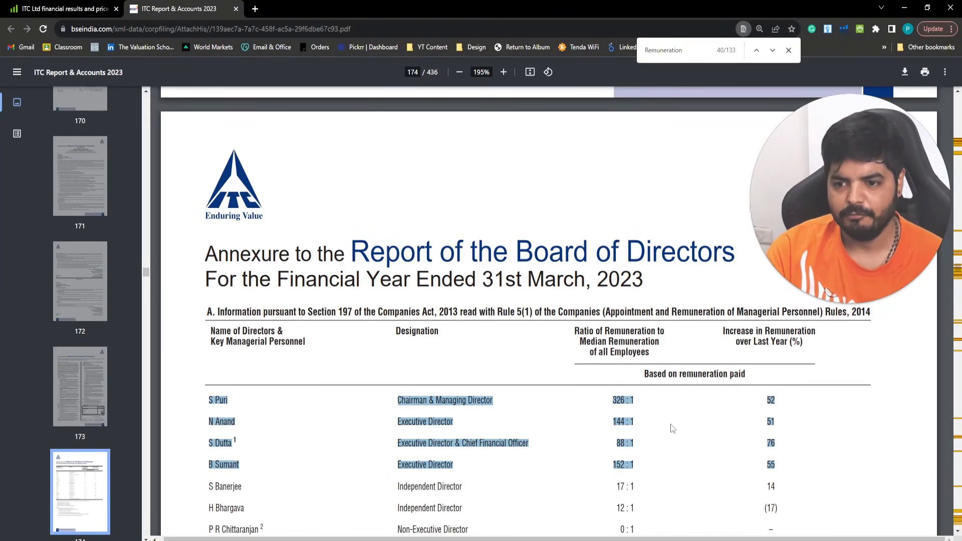
key(alt+Tab)
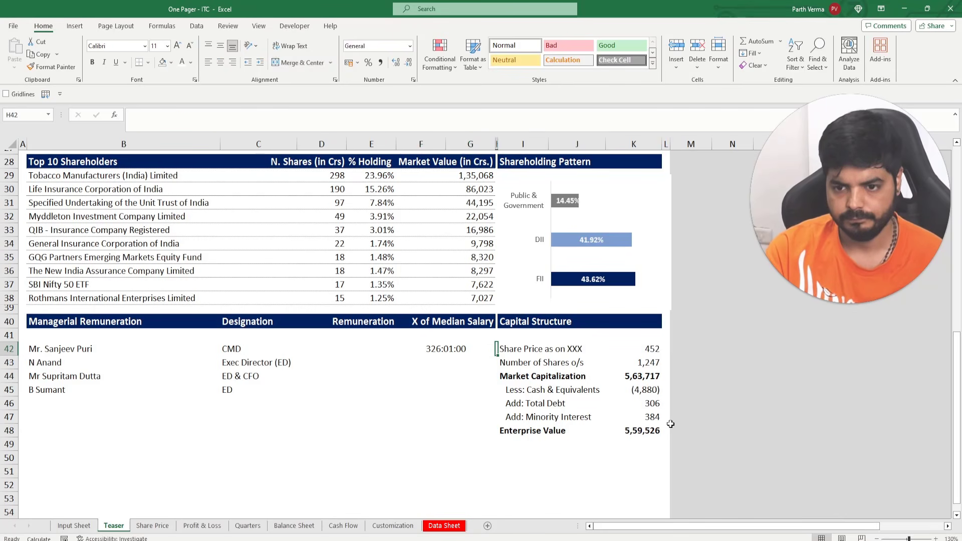
key(Down)
text(144:)
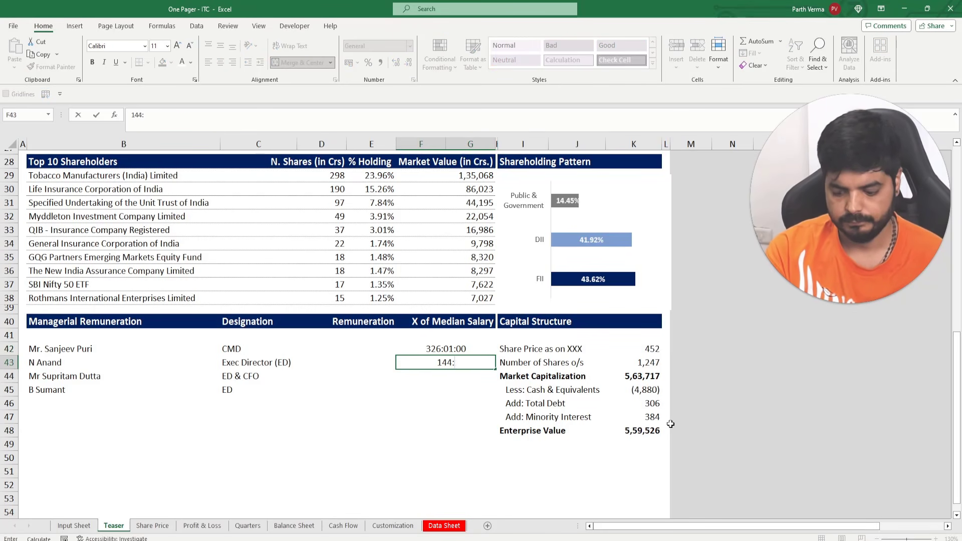
text(1)
key(Return)
Try to enter the remaining ratios from the annual report as 88:1 in F44 and 152:1 in F45
key(alt+Tab)
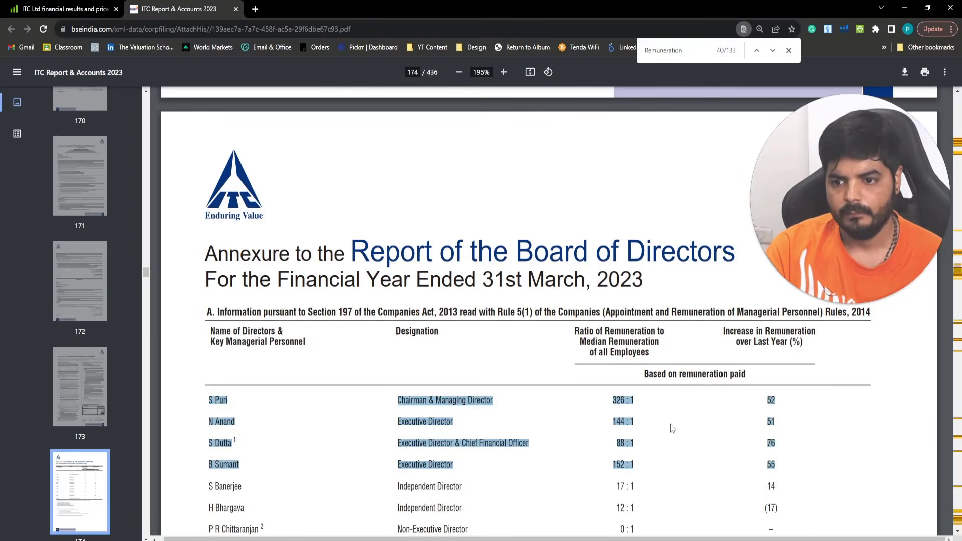
key(alt+Tab)
text(88)
text(:01)
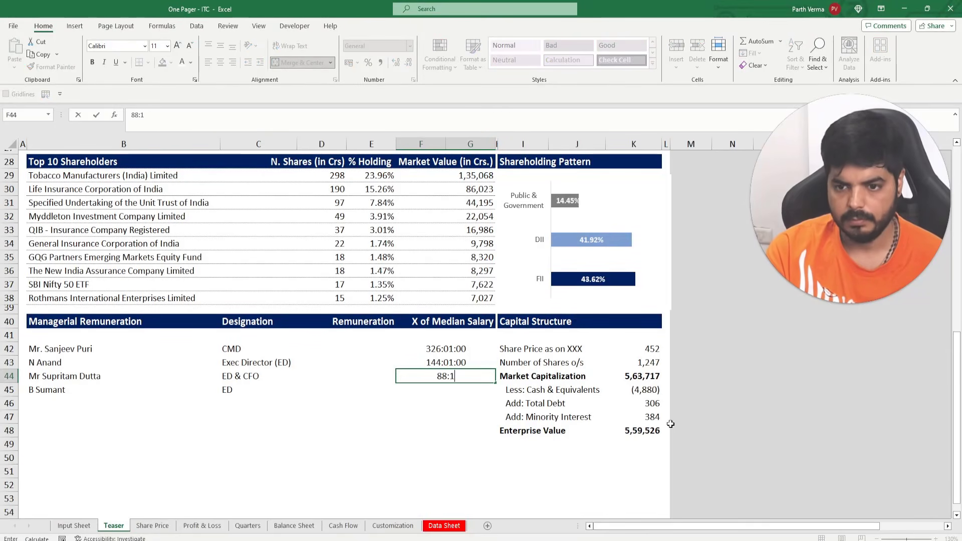
key(Return)
key(alt+Tab)
key(alt+Tab)
text(1)
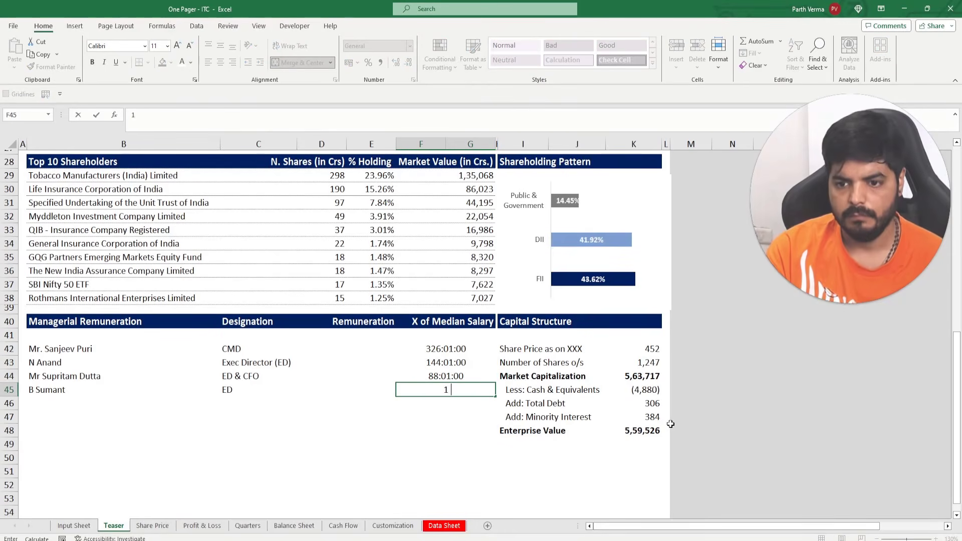
text(52:01)
key(Return)
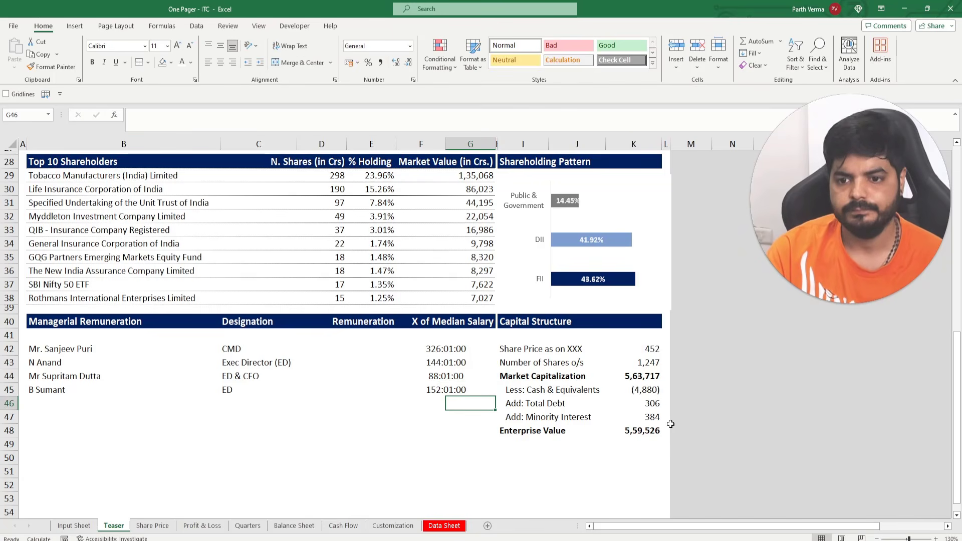
Apply the Number format to the X of Median Salary cells F42:G45
drag(457, 344, 465, 387)
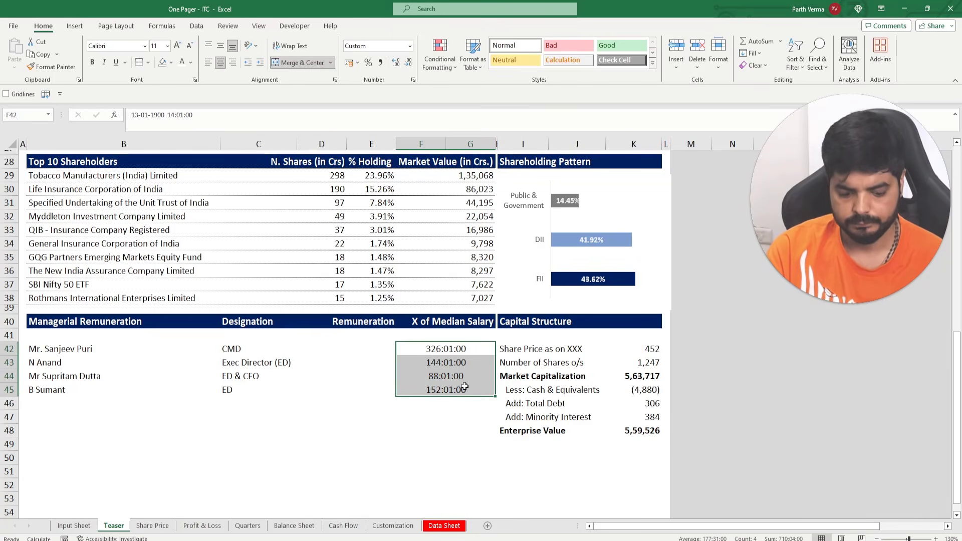
key(alt)
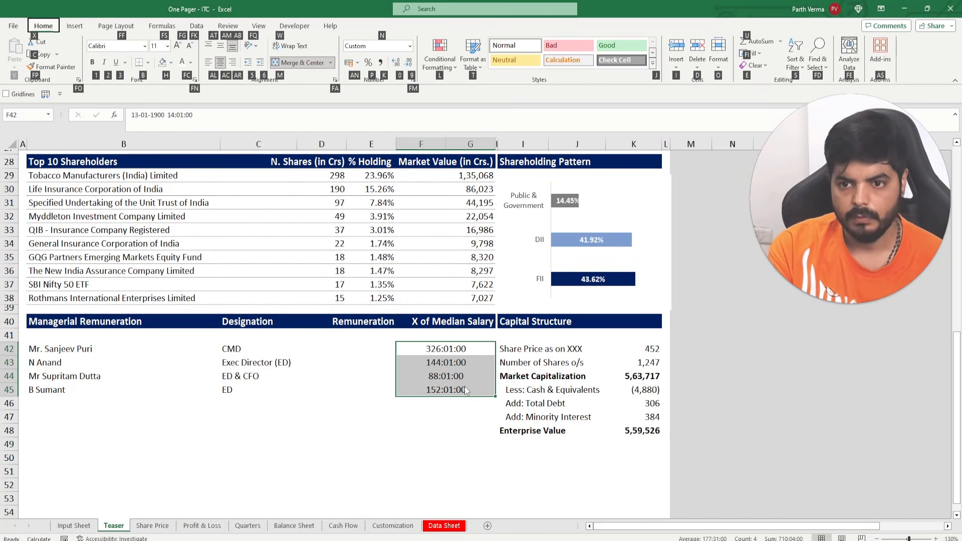
key(n)
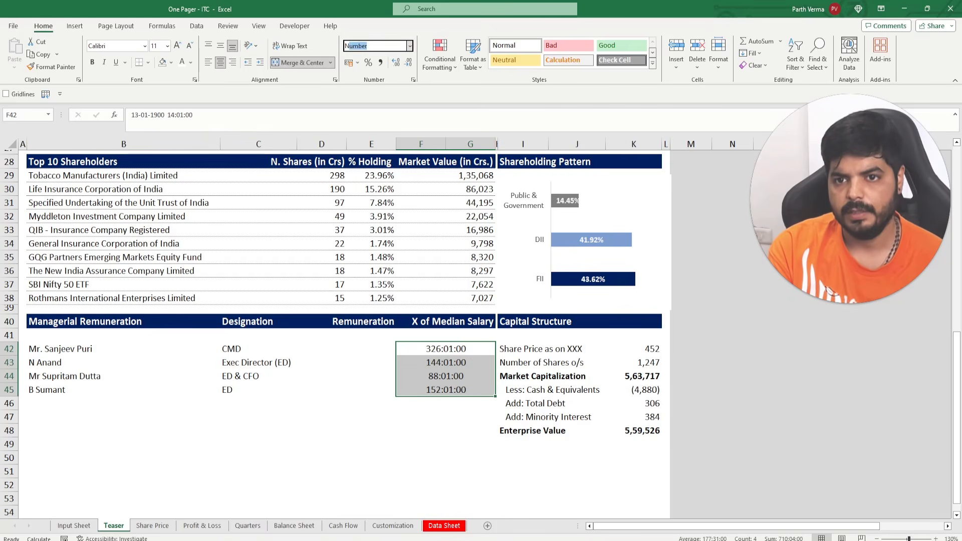
key(Return)
key(alt+h)
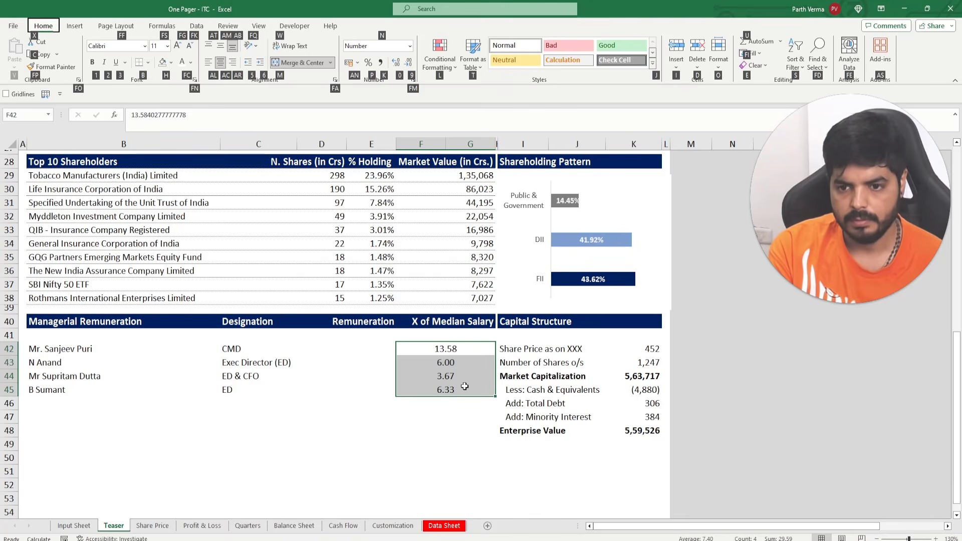
key(Escape)
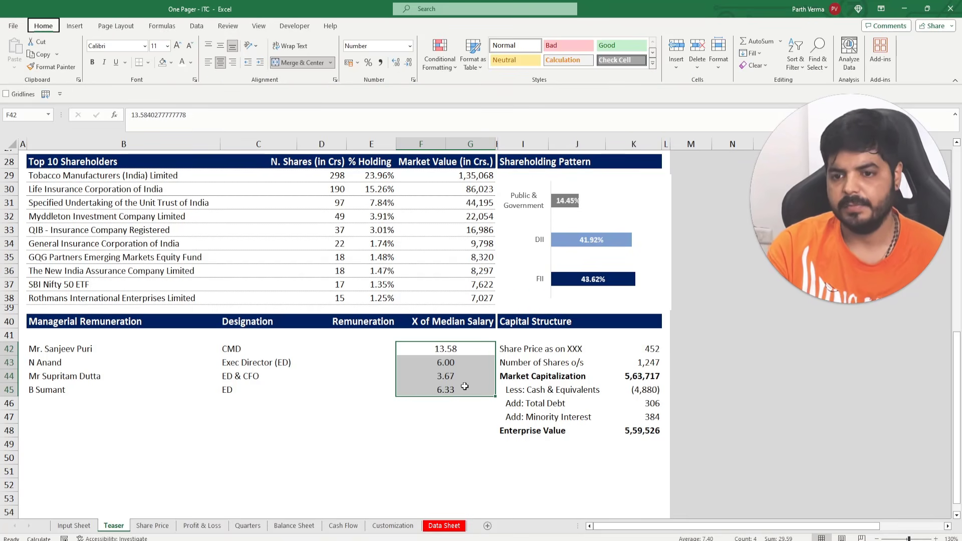
key(Down)
Recheck the first director's ratio in the annual report and try to re-enter 326:1 in F42
key(alt+Tab)
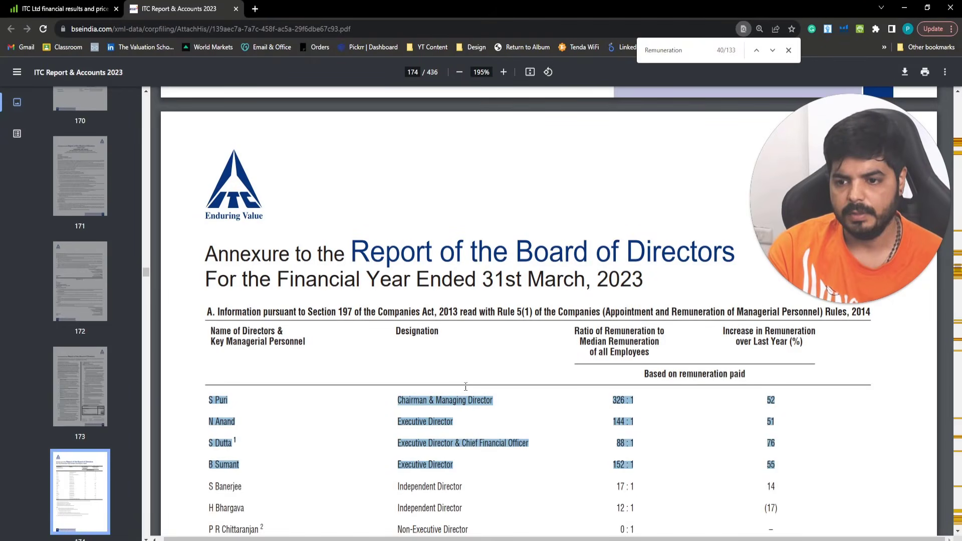
key(alt+Tab)
text(32)
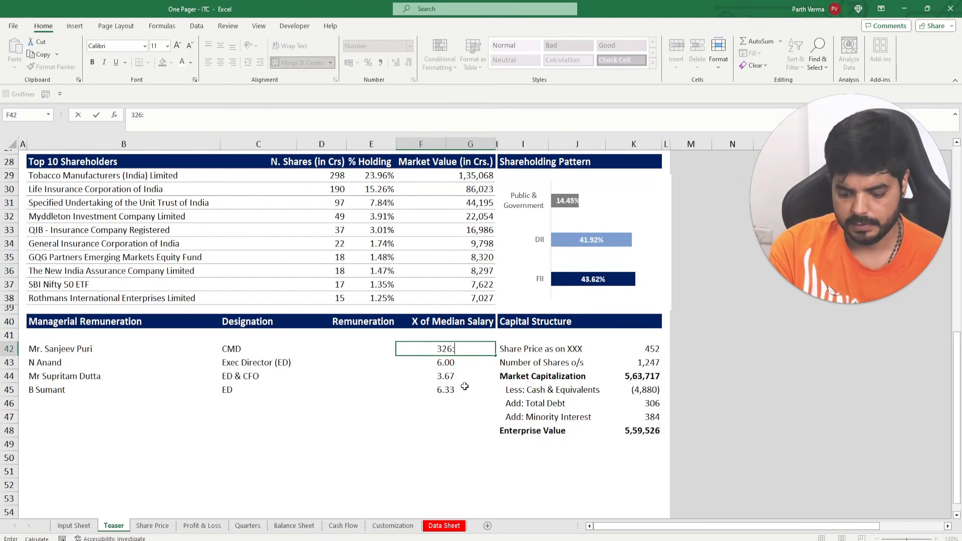
text(6:)
key(Return)
key(Up)
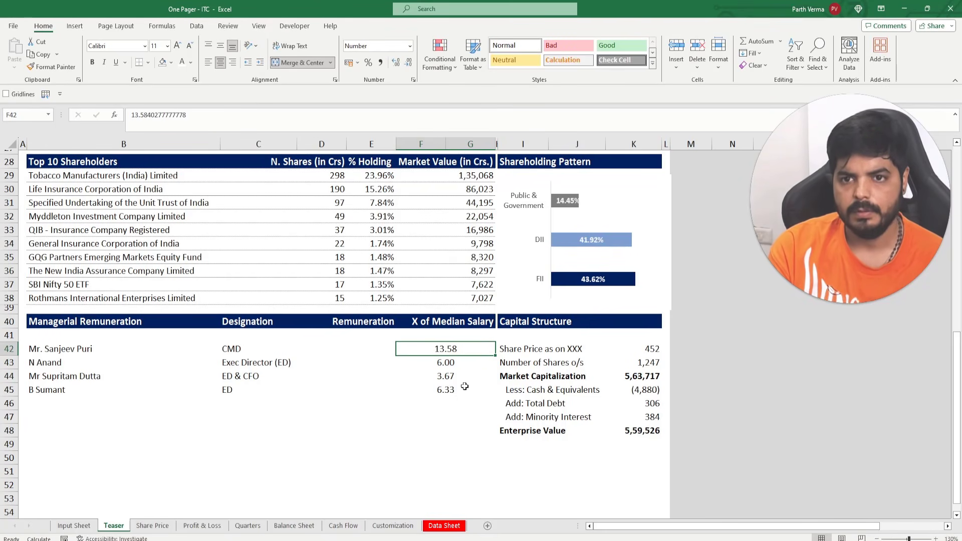
Enter the first two directors' median salary ratios as apostrophe-prefixed text, '326:1 in F42 and '144:1 in F43
text(')
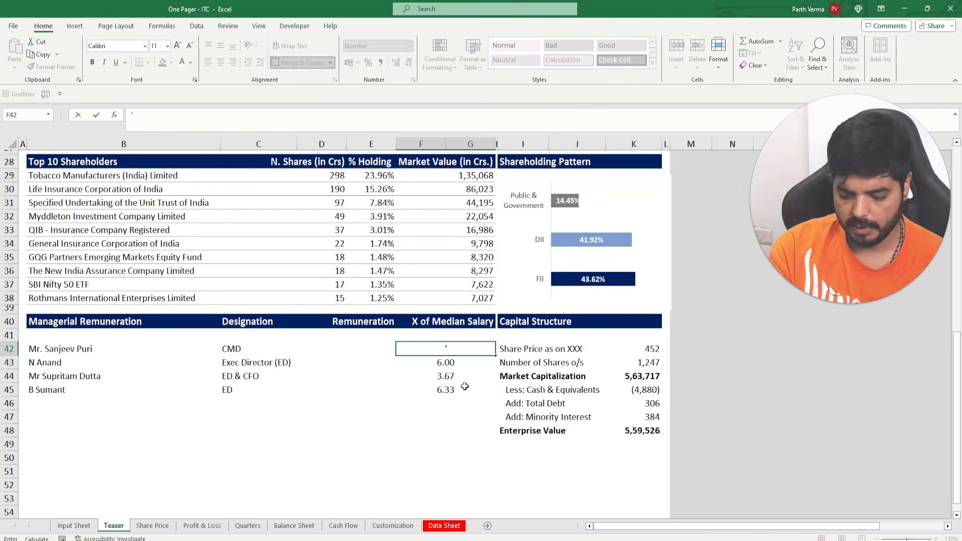
text(326:1)
key(Return)
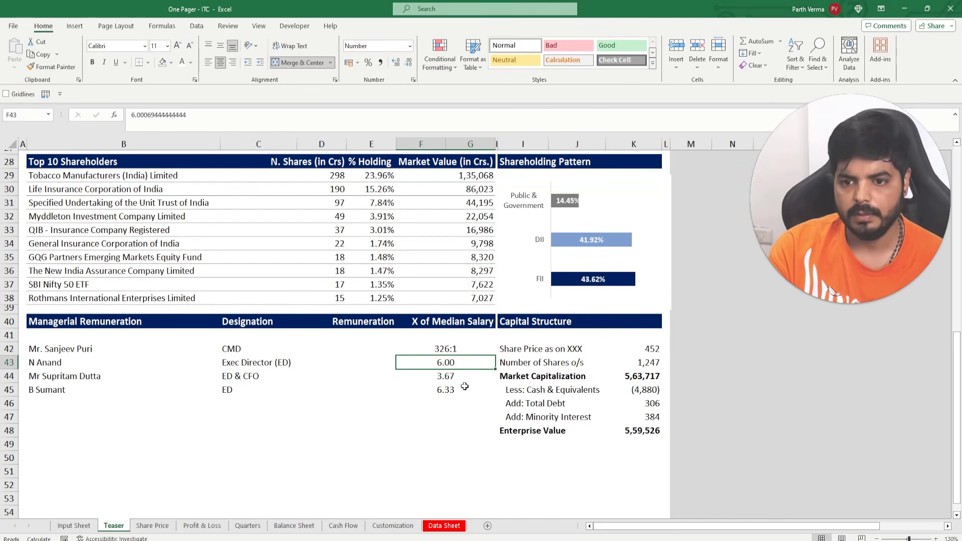
key(alt+Tab)
key(alt+Tab)
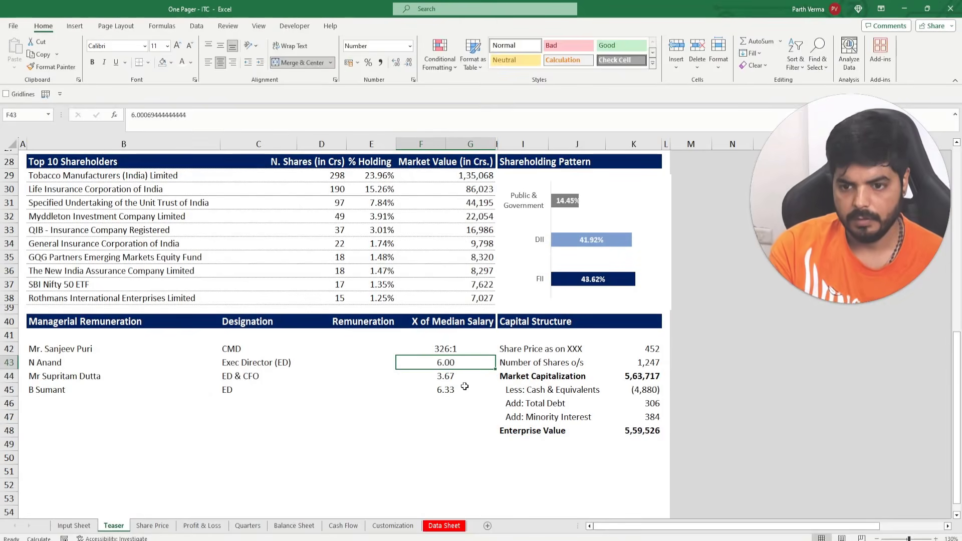
text('144:)
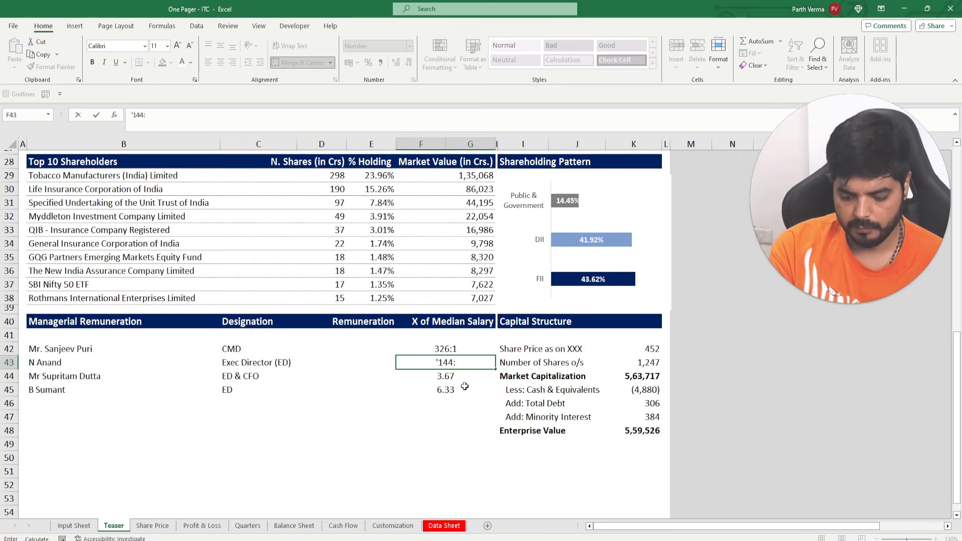
text(1)
key(Return)
Check the last two directors' ratios in the annual report and enter them as text, '88:1 in F44 and '152:1 in F45
key(alt+Tab)
key(alt+Tab)
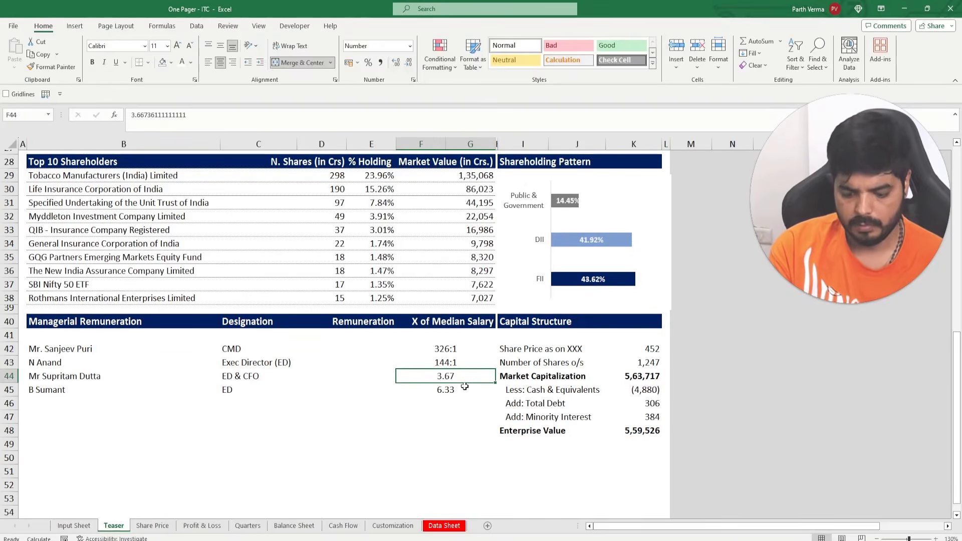
text(')
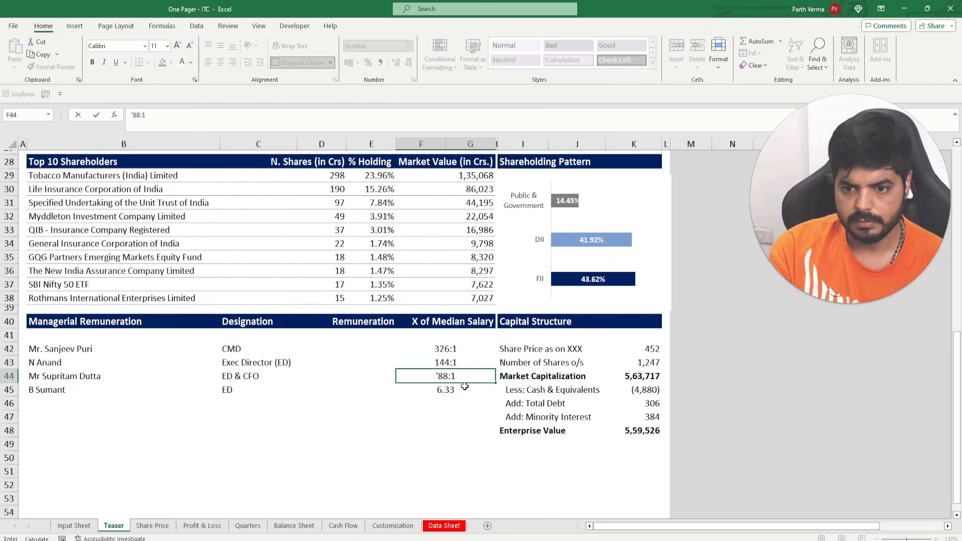
text(88:1)
key(Return)
key(alt+Tab)
key(alt+Tab)
text(')
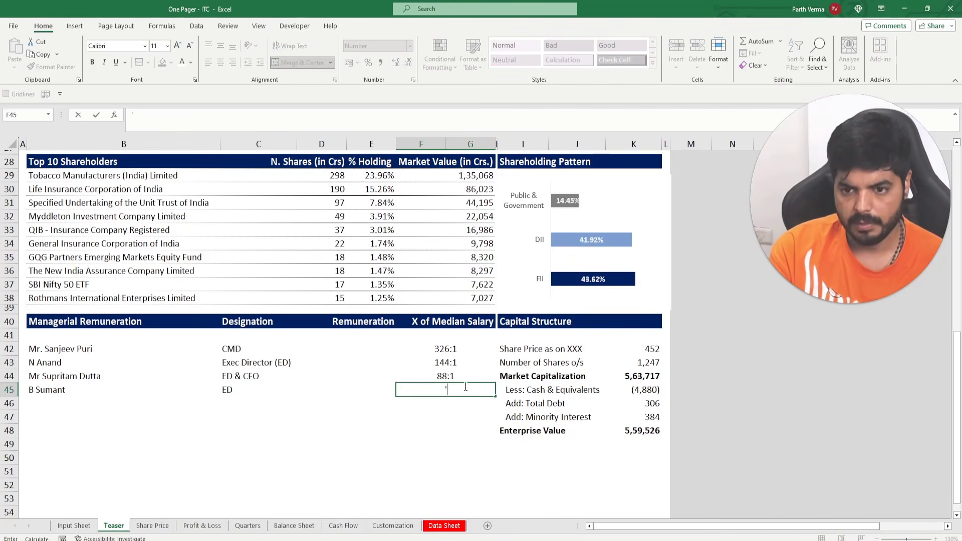
text(152:1)
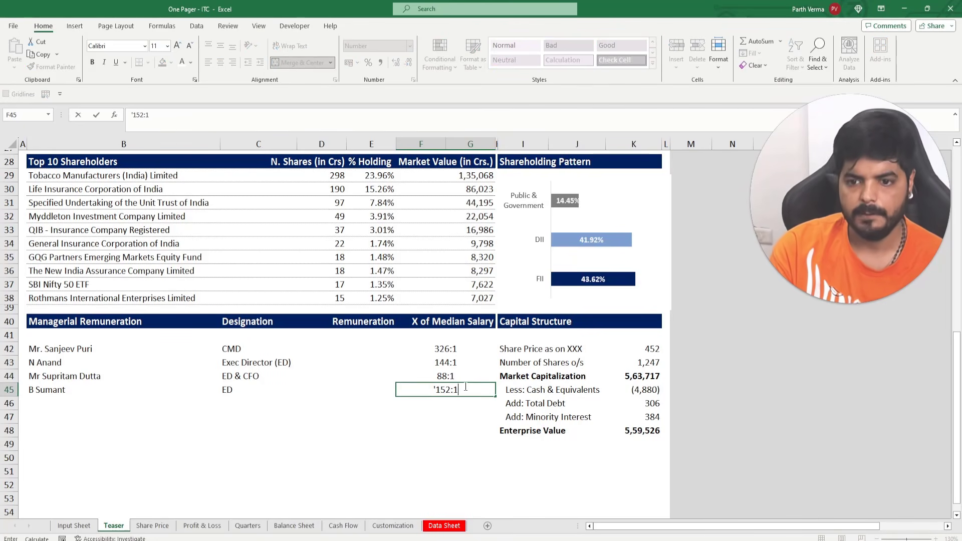
key(Return)
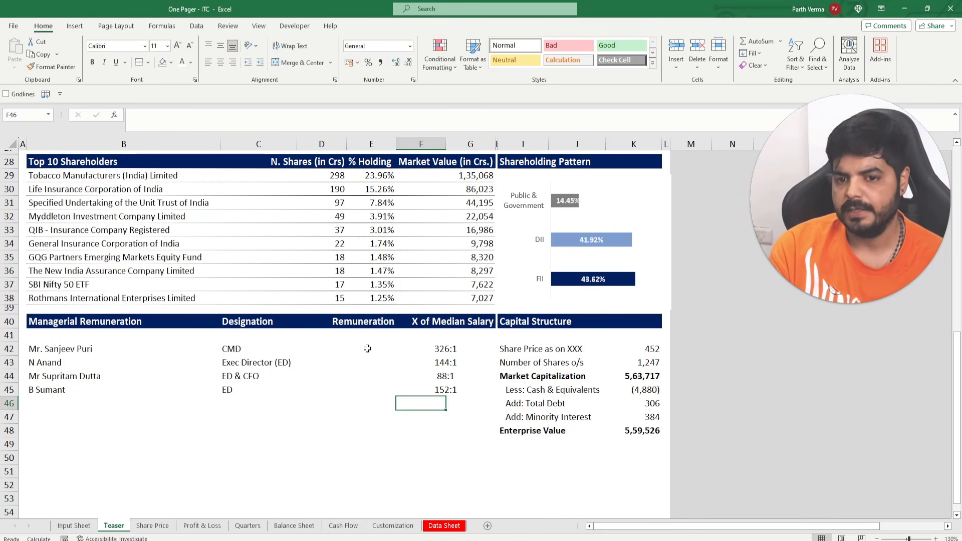
Locate the table of remuneration paid to the directors in the annual report by going back through the Remuneration search matches
key(Up)
key(Up)
key(Up)
key(Up)
key(Left)
key(alt+Tab)
scroll(445, 386, up, 10)
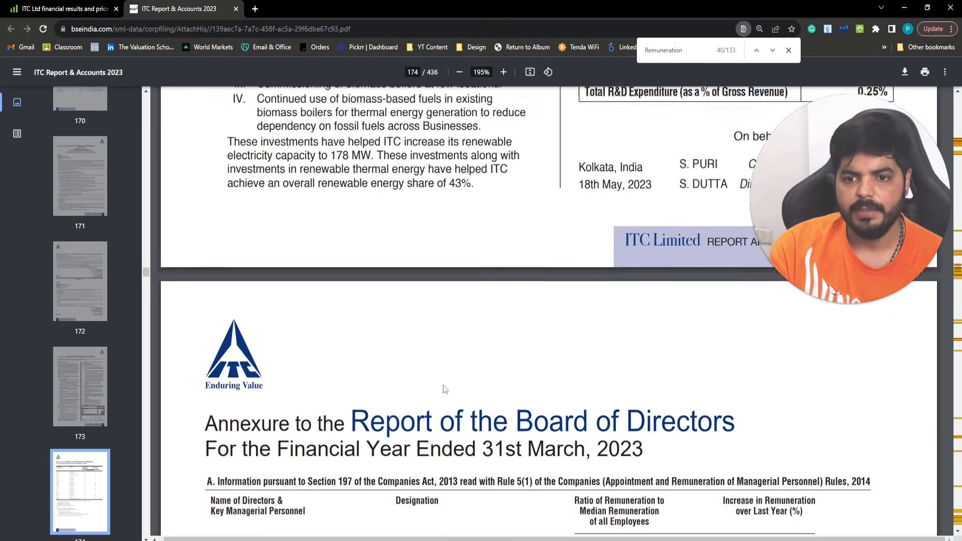
scroll(445, 385, up, 20)
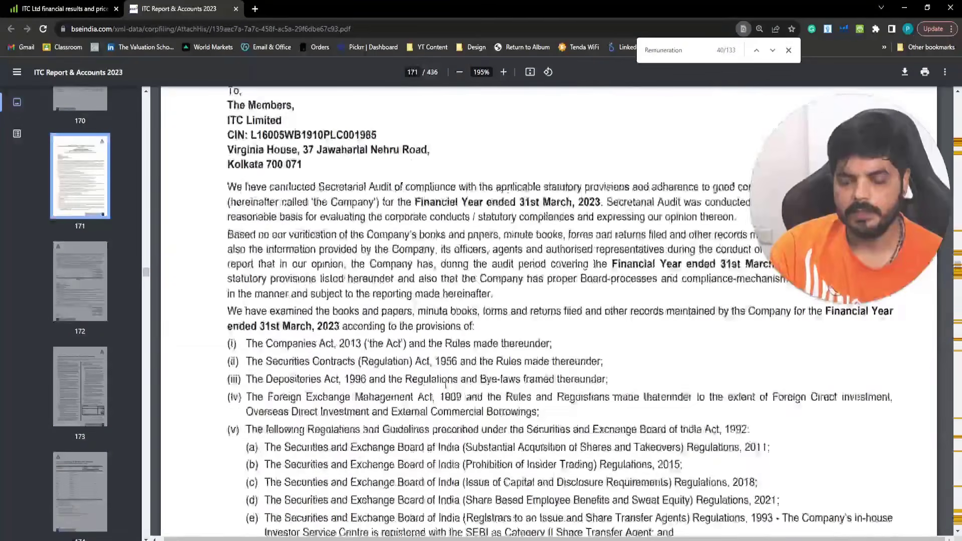
click(757, 50)
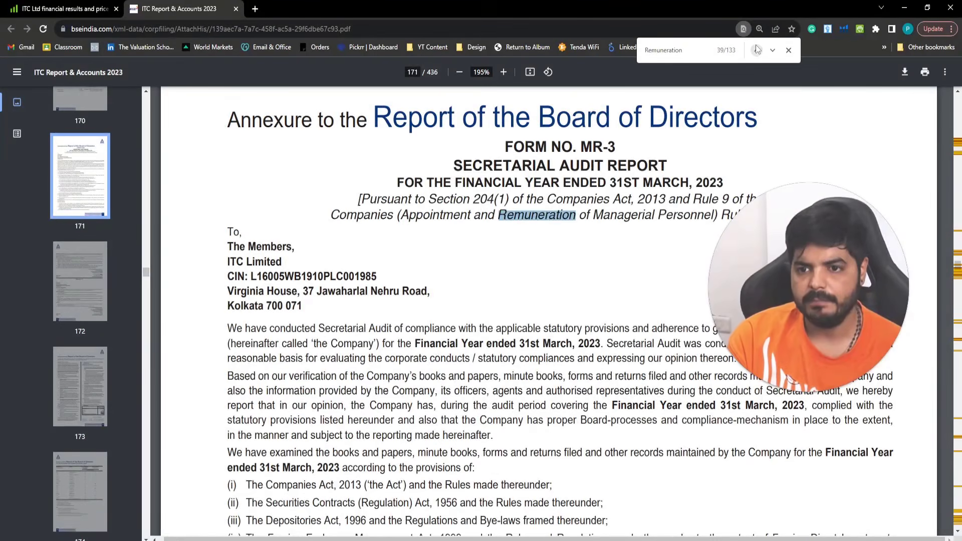
click(756, 50)
click(757, 50)
click(757, 50)
click(757, 50)
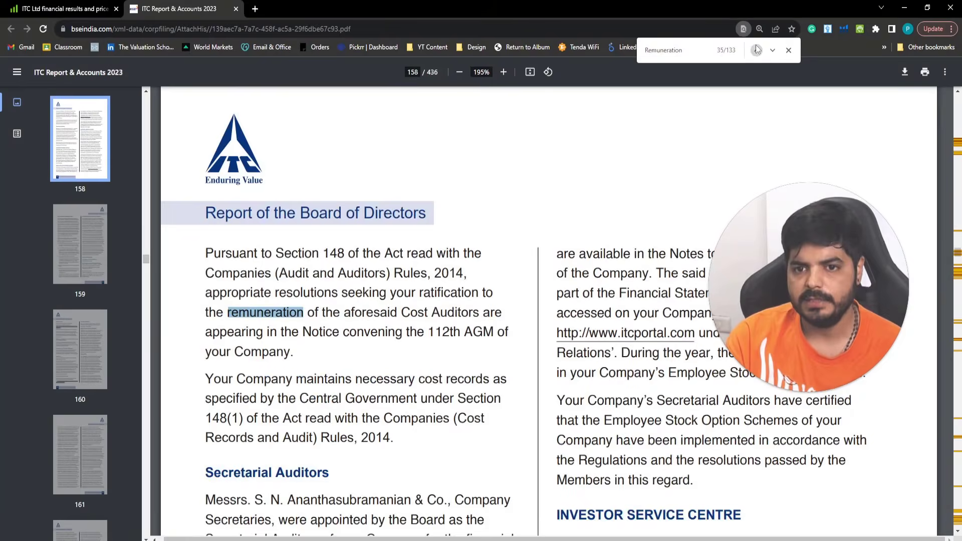
click(756, 49)
click(757, 49)
click(756, 49)
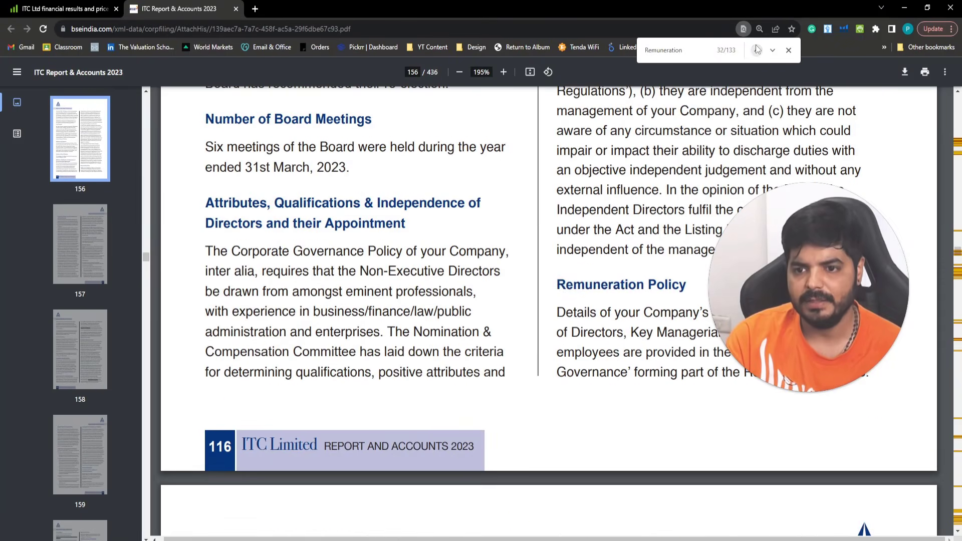
click(756, 48)
click(757, 50)
click(757, 50)
click(756, 49)
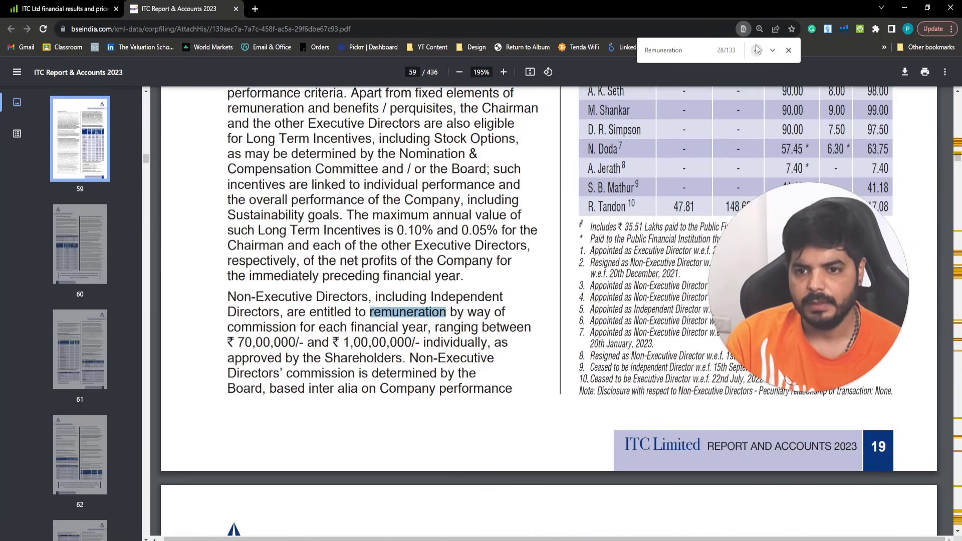
scroll(701, 177, up, 6)
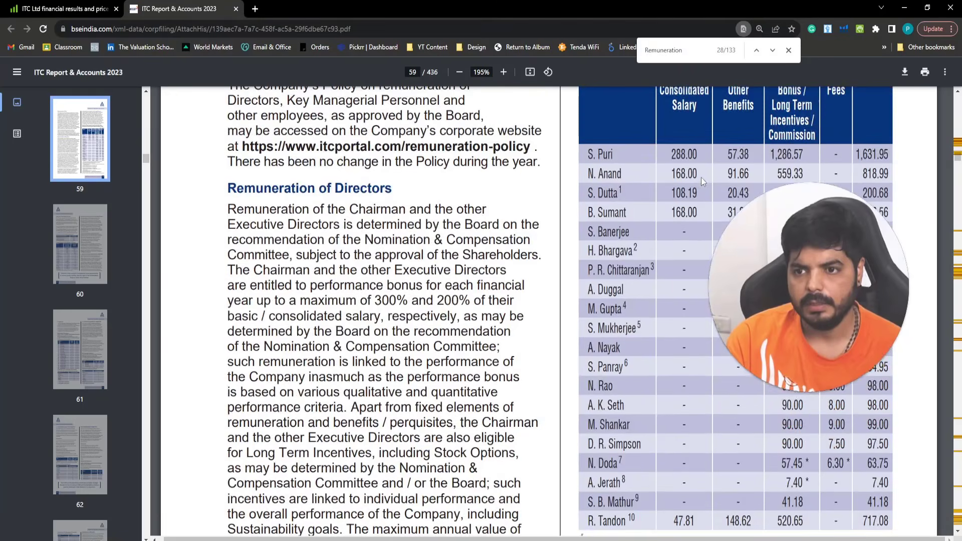
scroll(818, 194, up, 3)
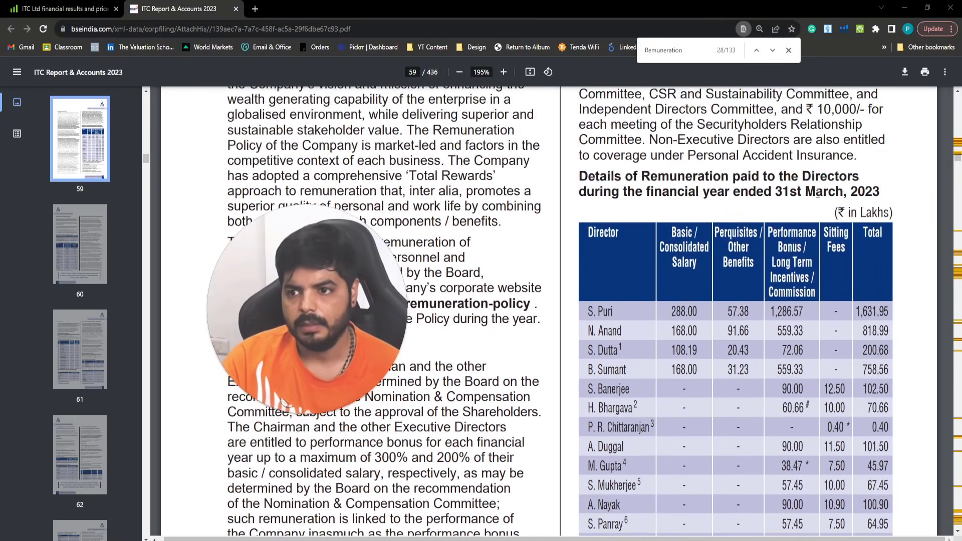
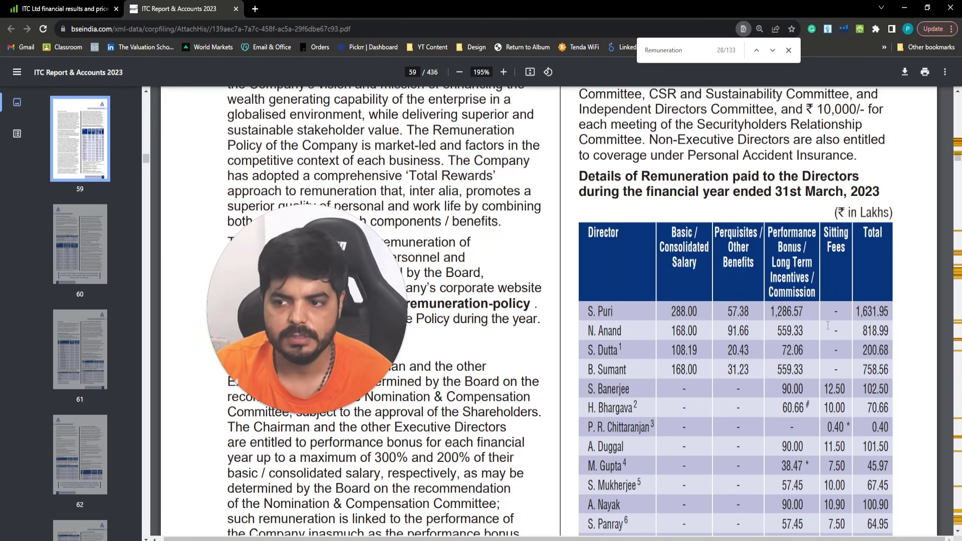
Enter 16.31 as the first director's remuneration in D42 of the Teaser sheet
key(alt+Tab)
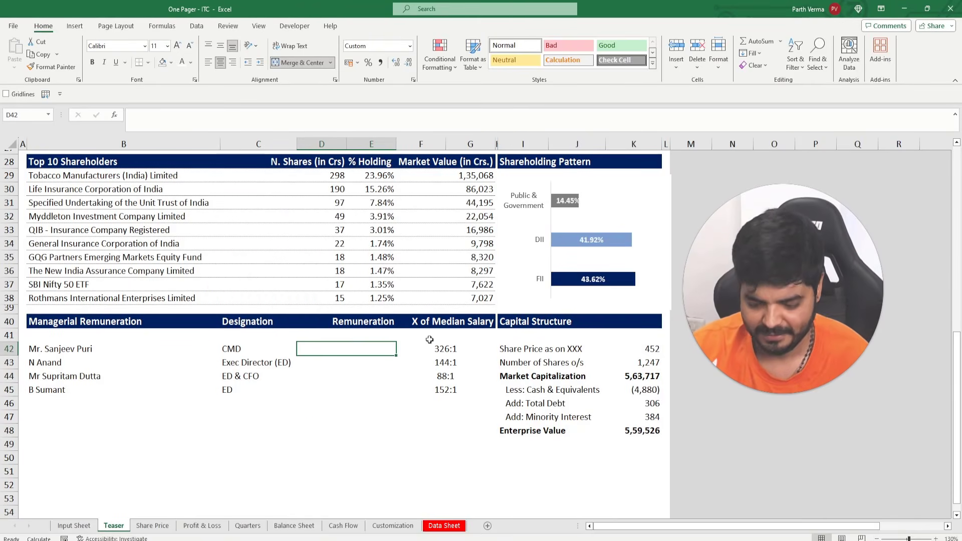
text(391:26:24)
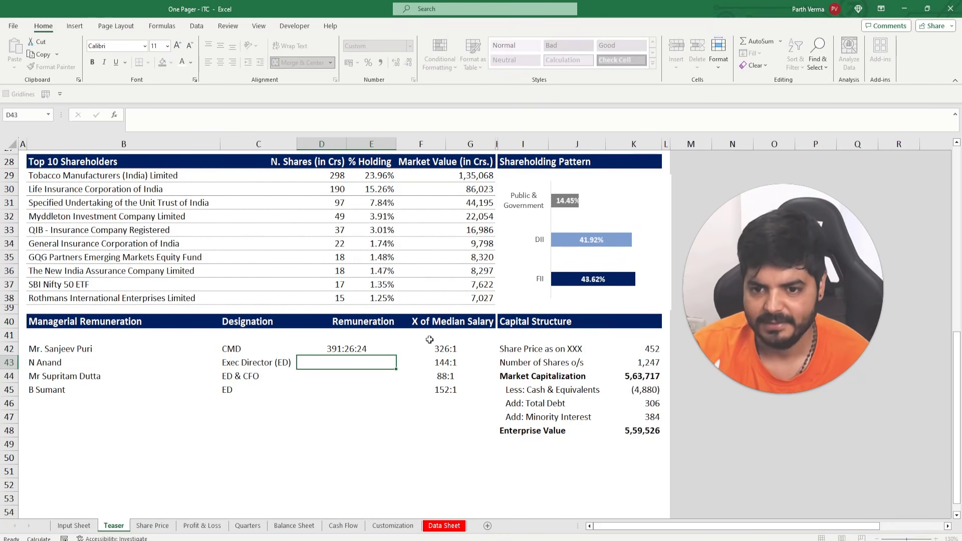
key(Return)
Apply the Number format to the Remuneration cells D42:E45
key(Up)
key(shift+Down)
key(shift+Down)
key(shift+Down)
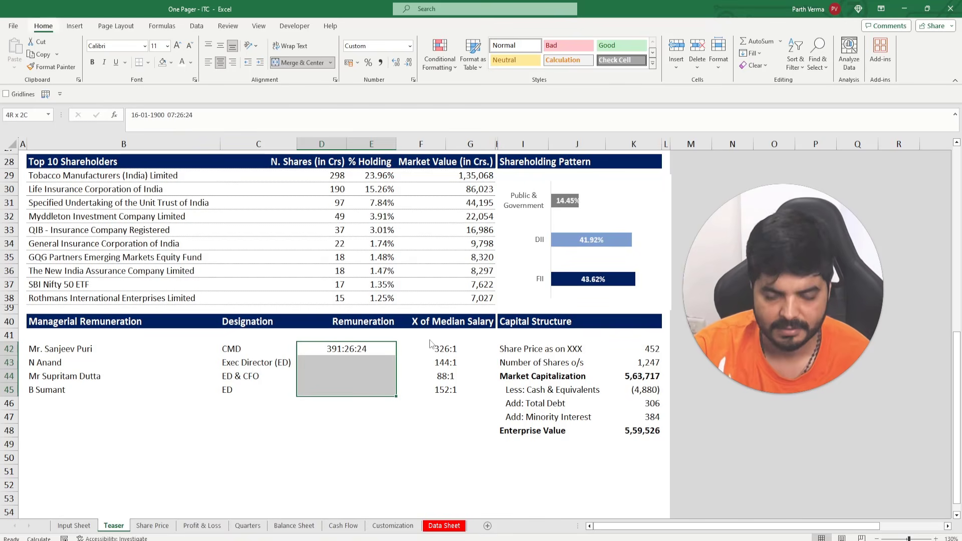
key(alt)
key(h)
key(n)
key(Down)
key(Return)
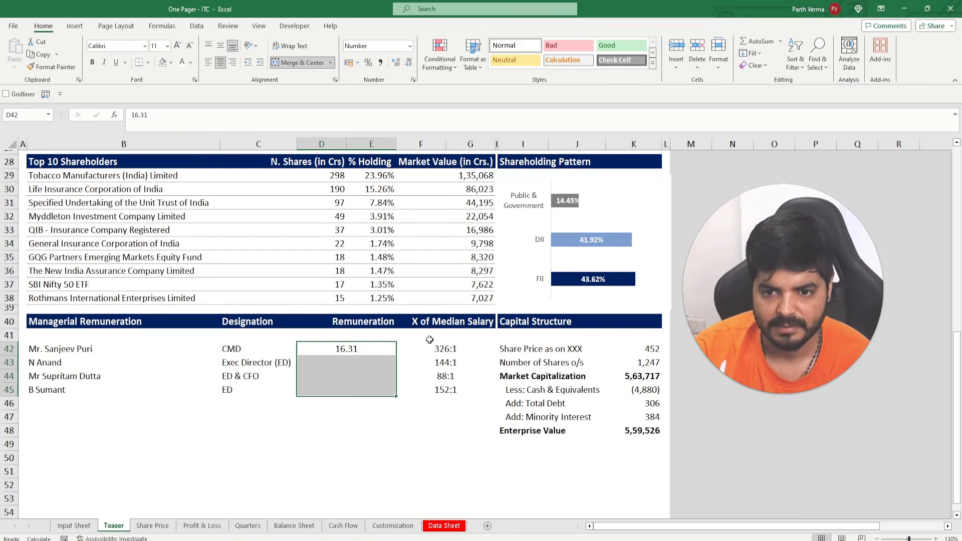
Look up the second director's total remuneration in the annual report and enter 8.19 in D43
click(391, 350)
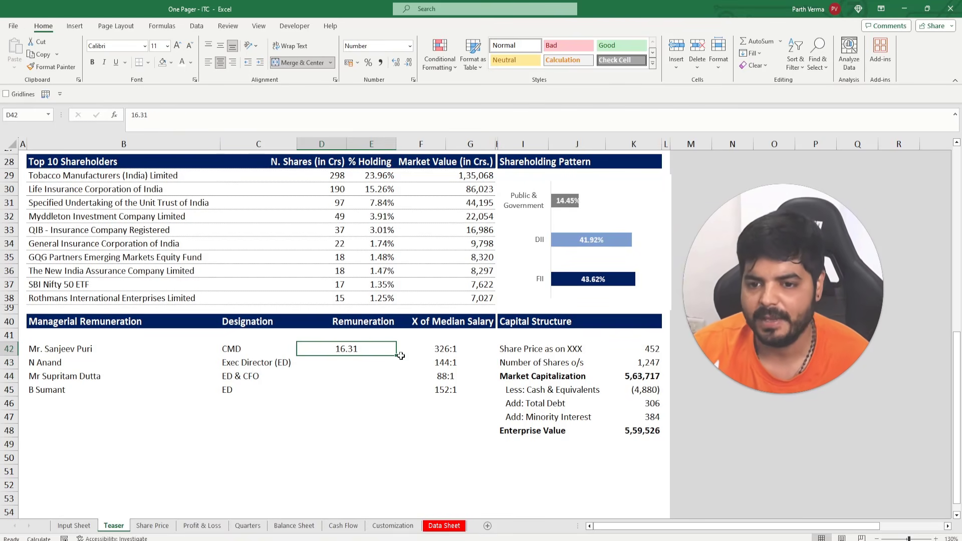
click(385, 359)
key(alt+Tab)
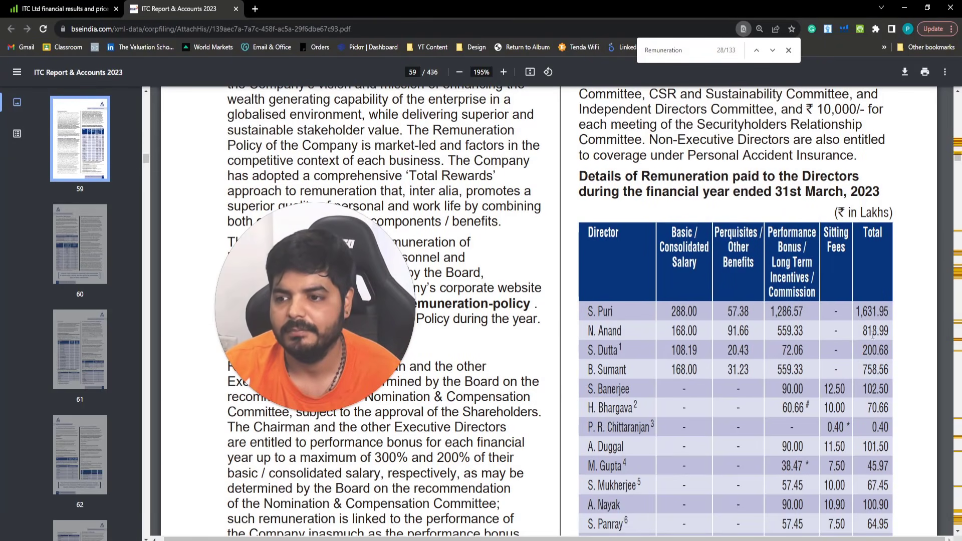
key(alt+Tab)
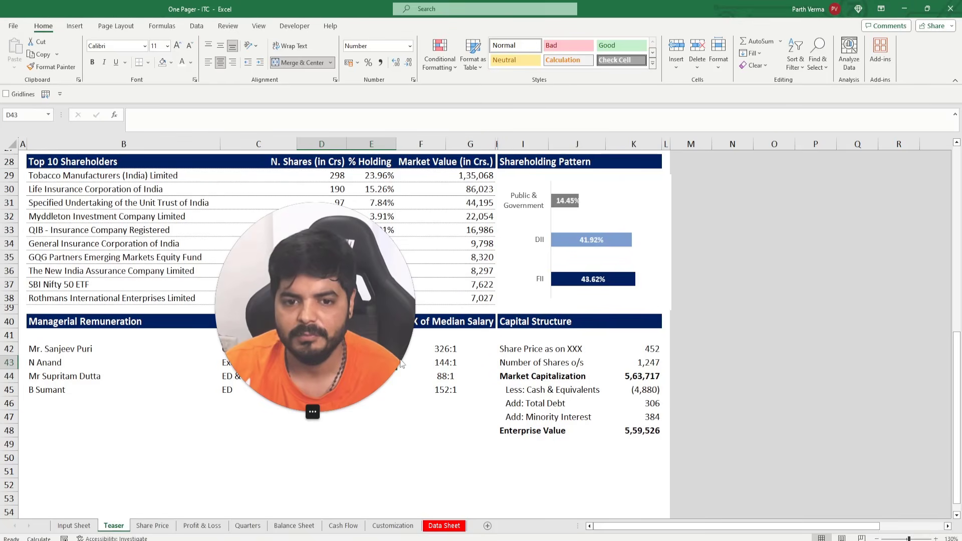
key(alt+Tab)
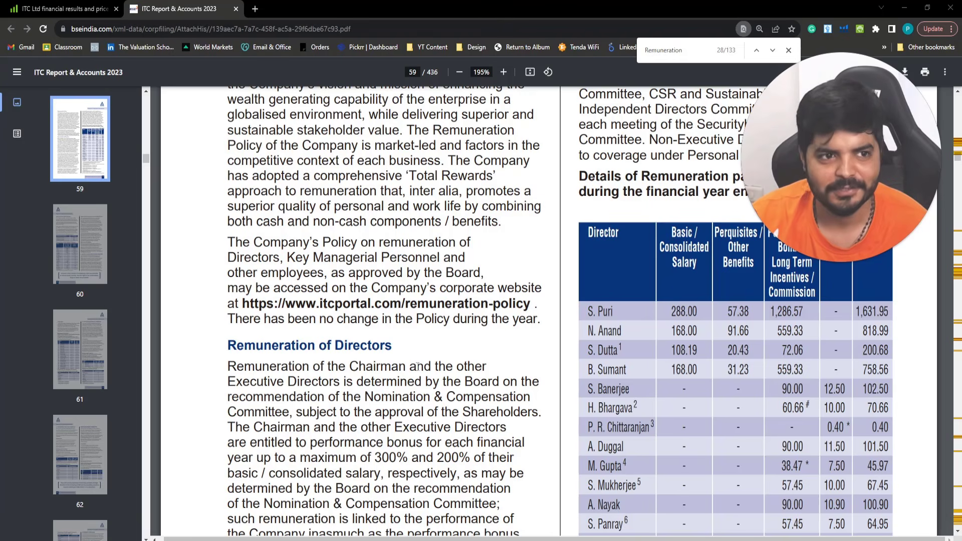
key(alt+Tab)
text(8)
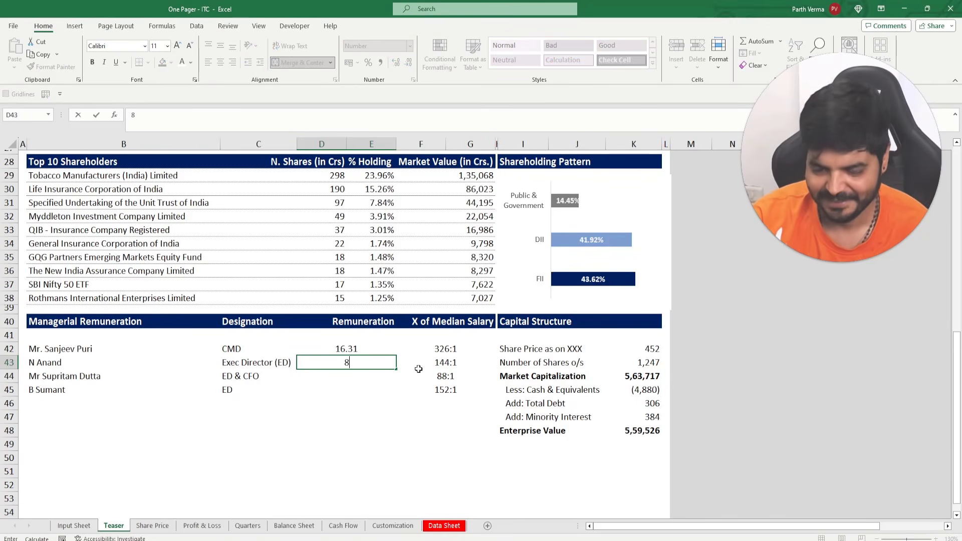
text(.39)
key(Return)
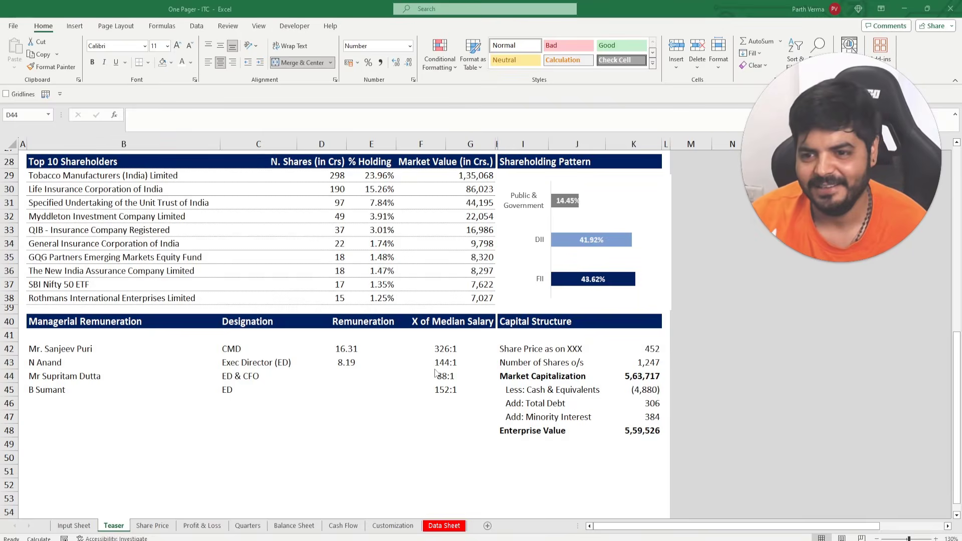
Enter the last two directors' remuneration from the annual report, 2 in D44 and 7.58 in D45, and review the report table's footnotes
key(alt+Tab)
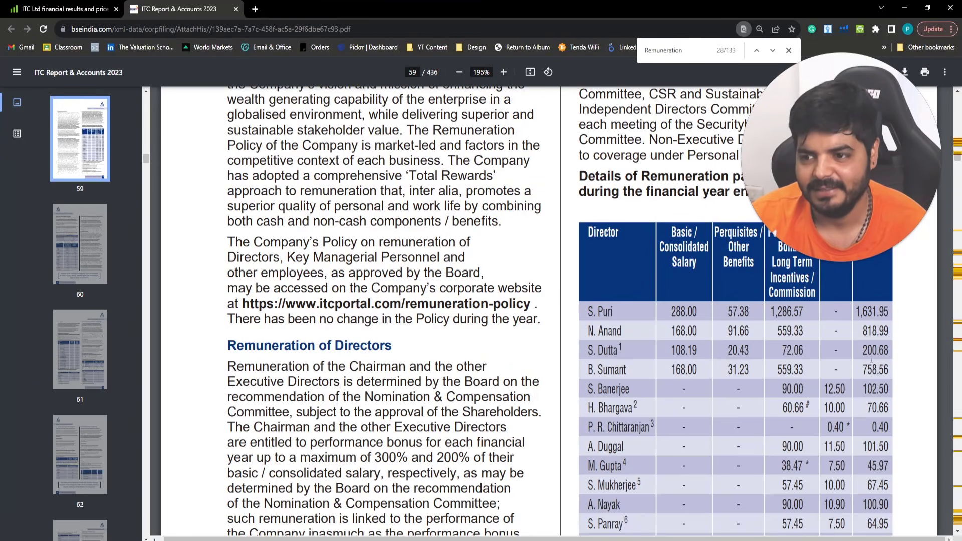
key(alt+Tab)
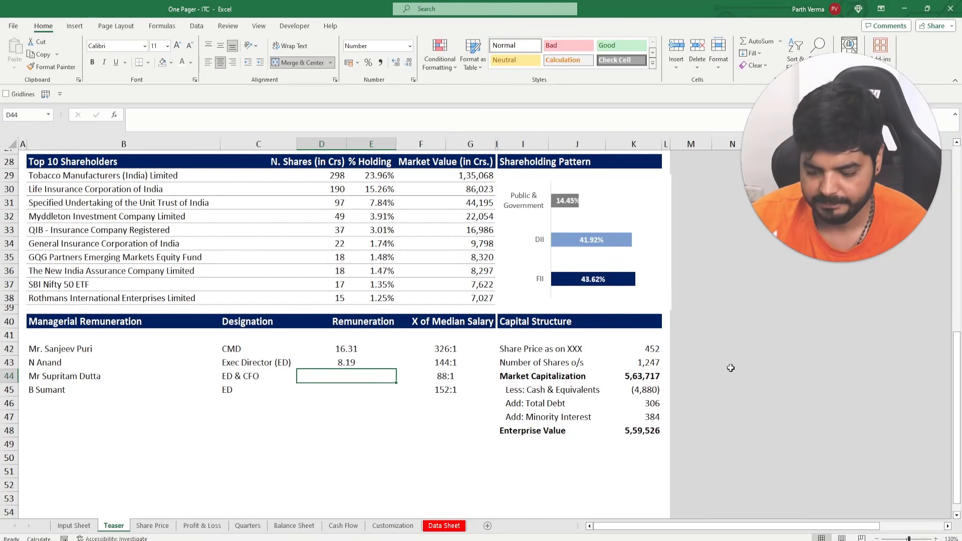
text(2)
key(Return)
key(alt+Tab)
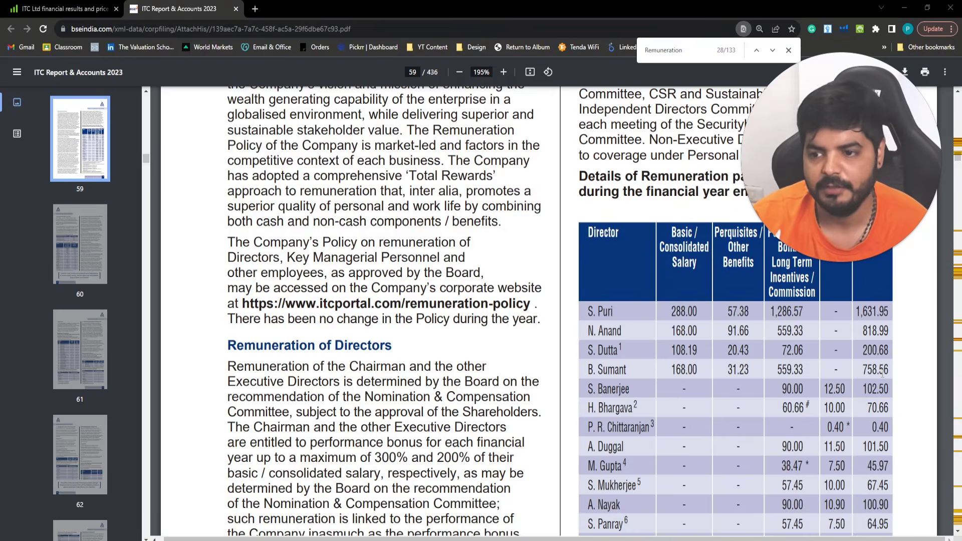
key(alt+Tab)
text(7)
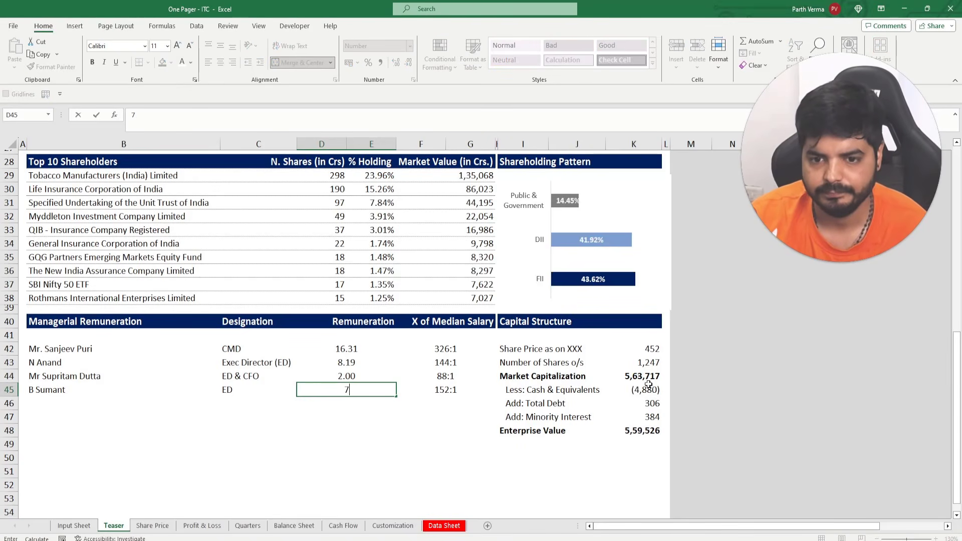
text(.58)
key(Return)
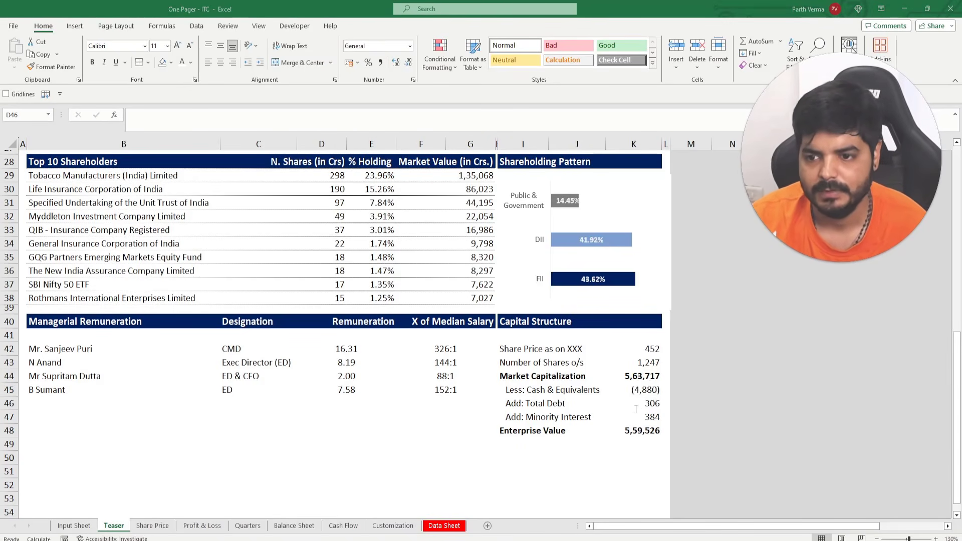
key(alt+Tab)
scroll(899, 350, down, 6)
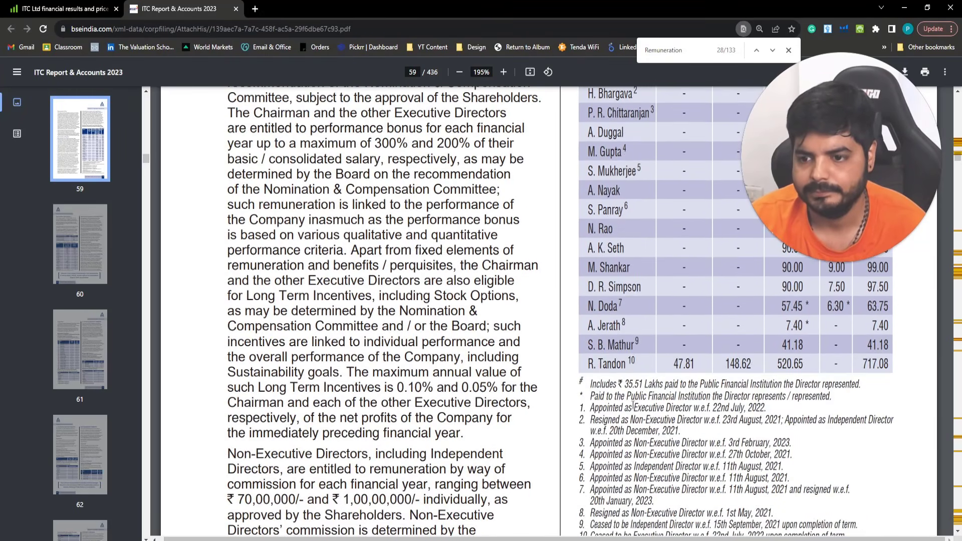
scroll(756, 406, up, 6)
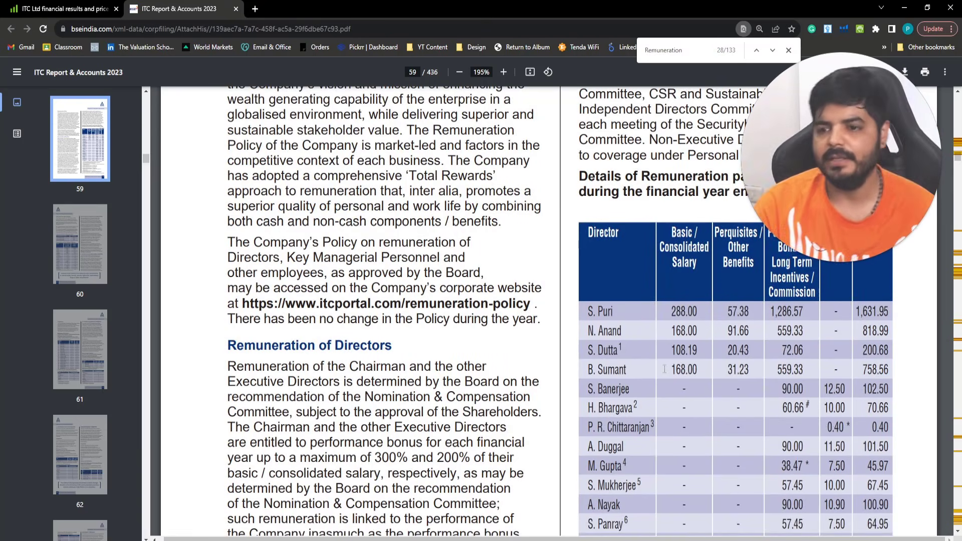
key(alt+Tab)
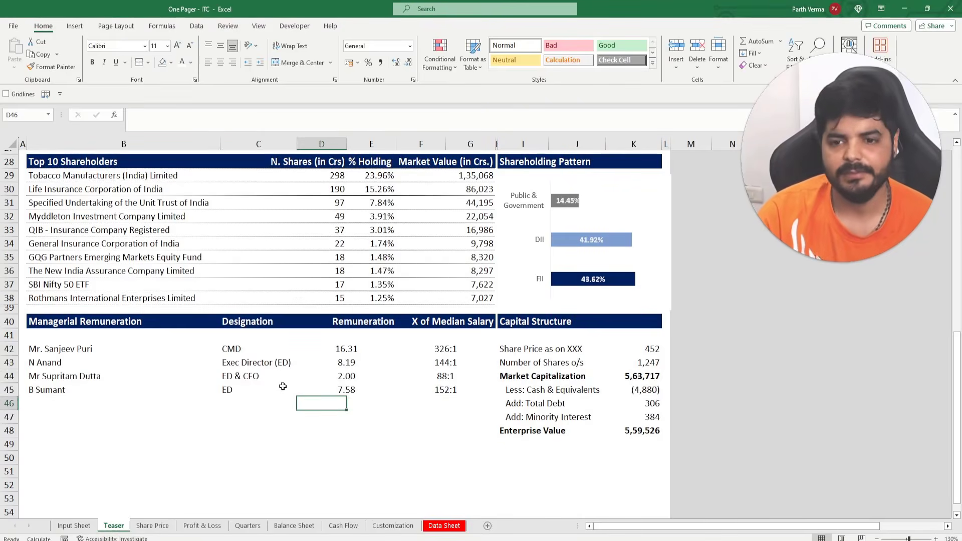
Replace the text ratios in the X of Median Salary column with the plain numbers 326, 144, 88 and 152 in F42 to F45
drag(445, 350, 449, 390)
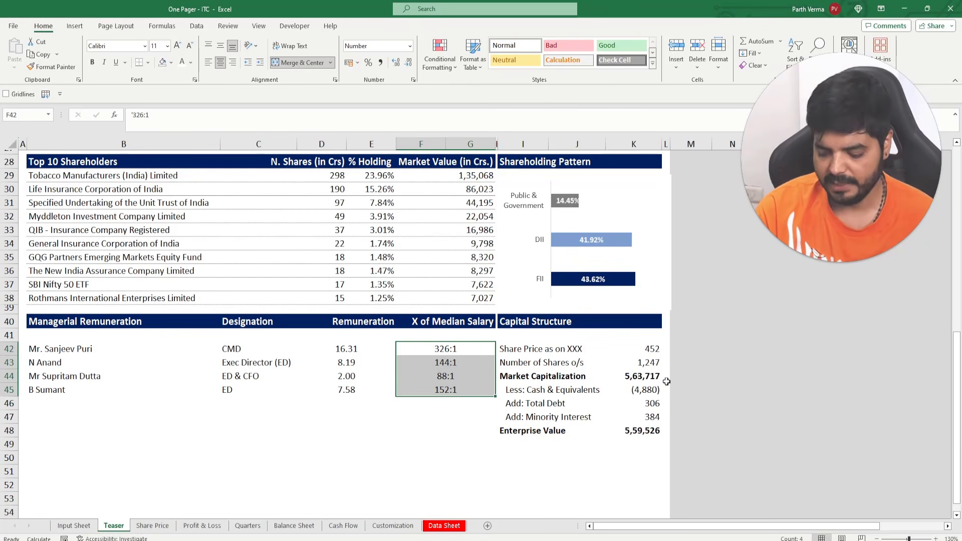
text(326)
key(Return)
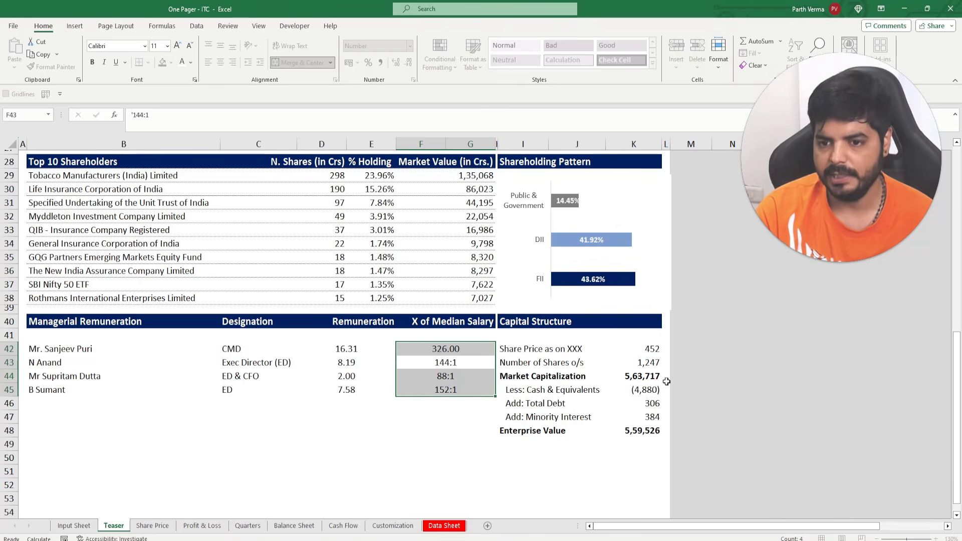
text(144)
key(Return)
text(88)
key(Return)
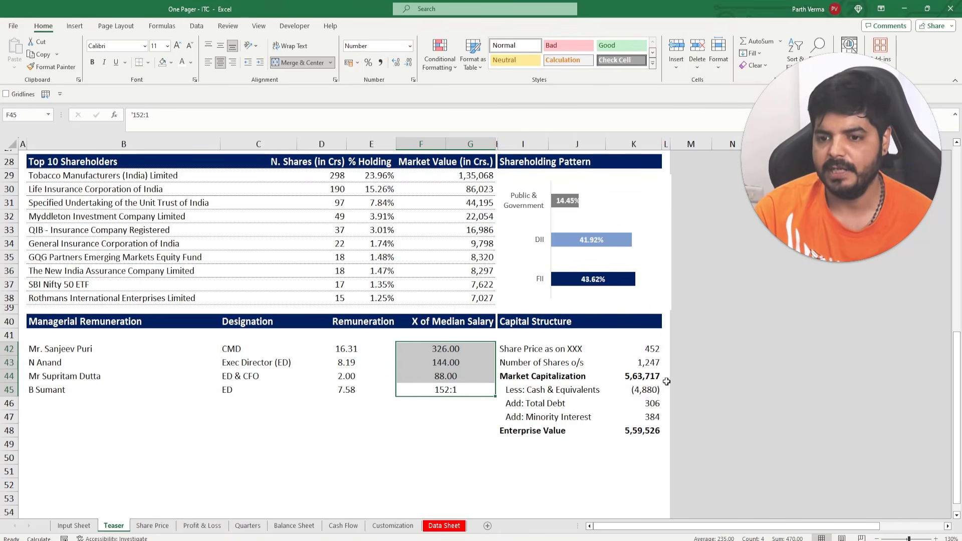
text(152)
key(Return)
Remove the two decimal places from the X of Median Salary values in F42:G45
key(Up)
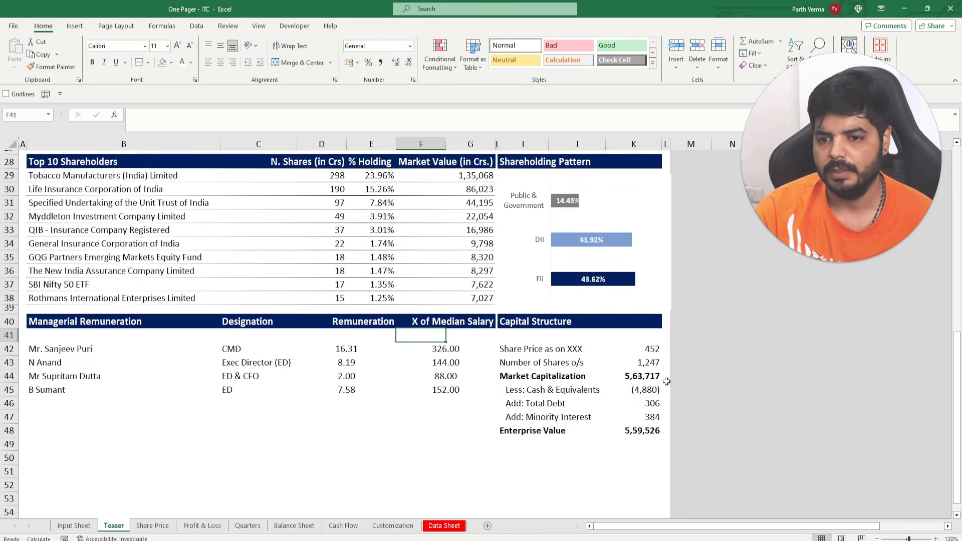
key(Down)
key(shift+Down)
key(shift+Down)
key(shift+Down)
key(alt+h)
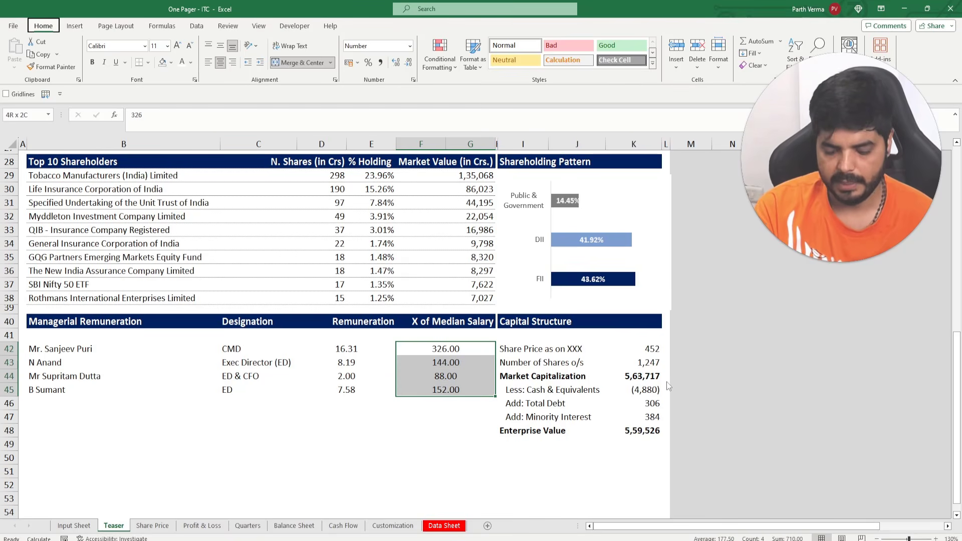
key(9)
key(alt+h)
key(9)
key(alt)
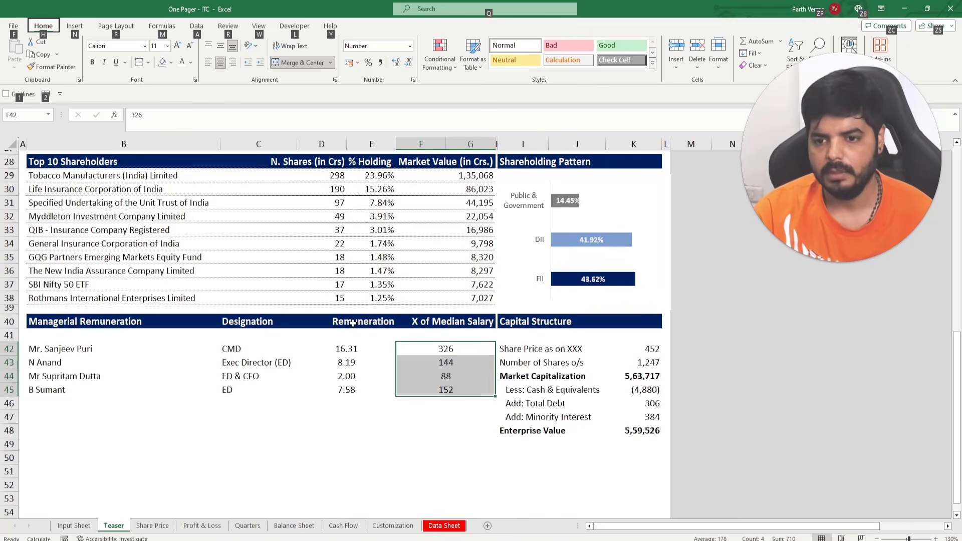
key(Escape)
Apply the custom number format 0"x" to the X of Median Salary values in F42:G45
key(ctrl+1)
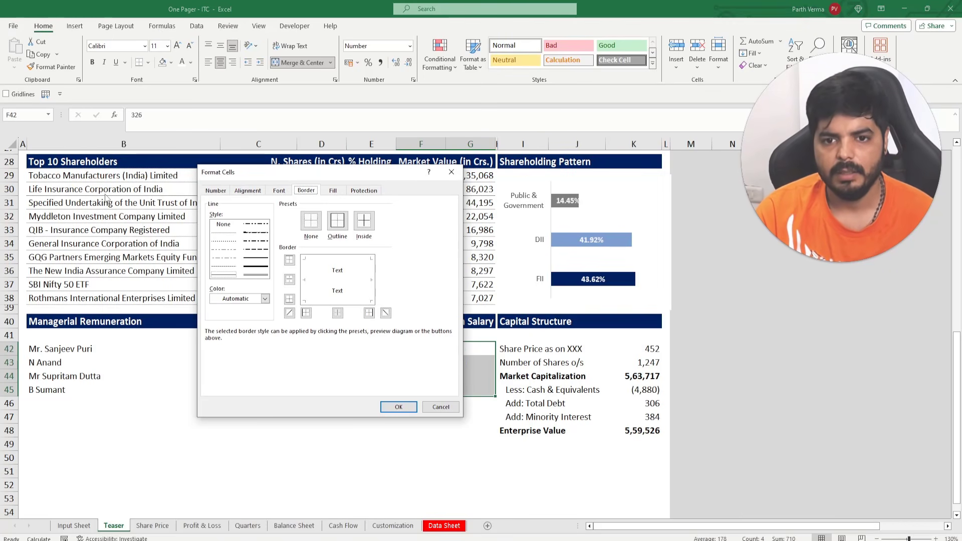
click(214, 191)
click(217, 289)
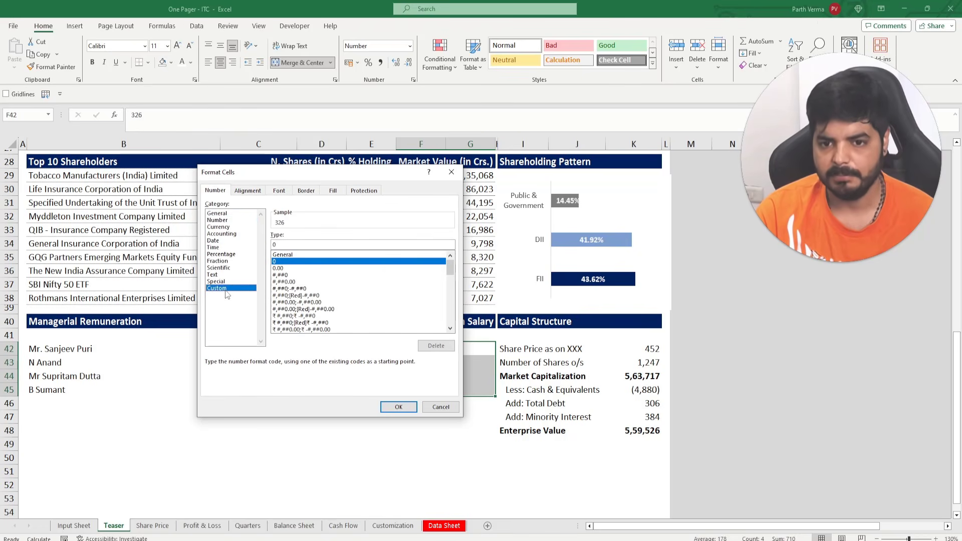
click(297, 244)
text("x)
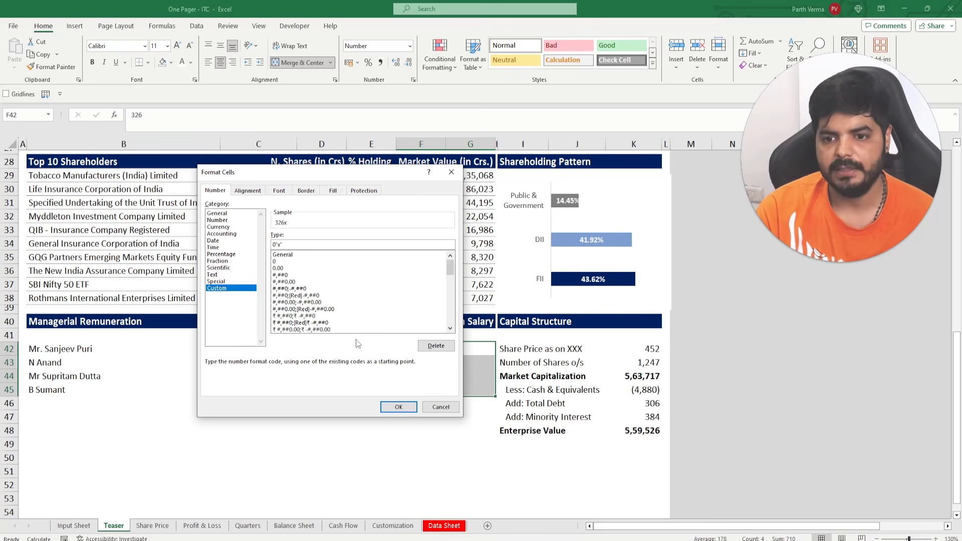
click(399, 407)
click(385, 458)
Right-align the remuneration and median salary values in D42:G45 and the designations in C42:C45
drag(351, 349, 476, 387)
click(235, 61)
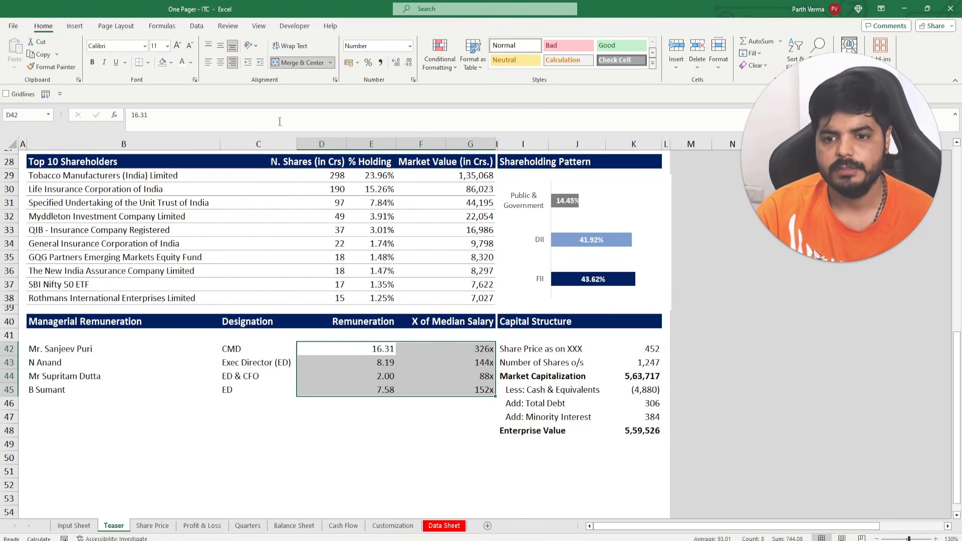
click(334, 404)
drag(255, 347, 275, 391)
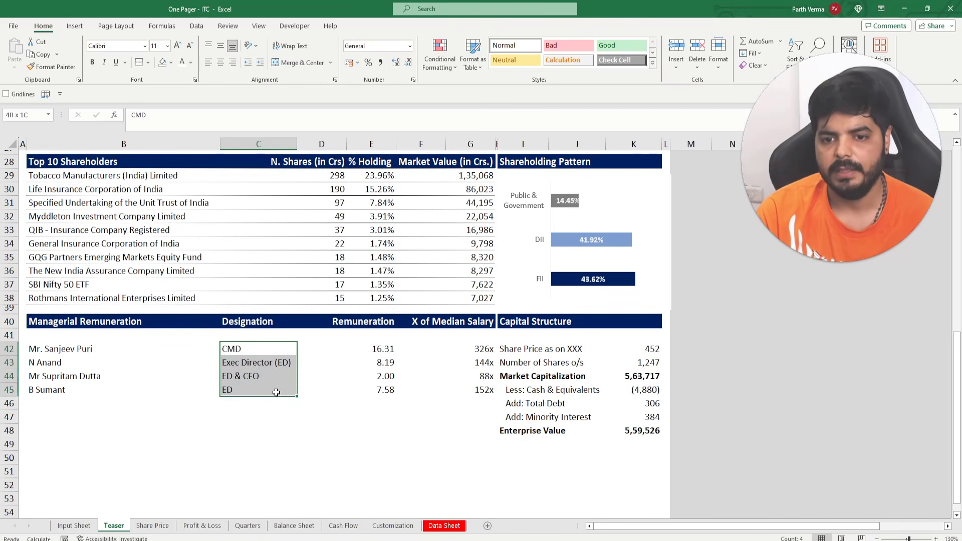
click(235, 62)
click(321, 376)
click(259, 431)
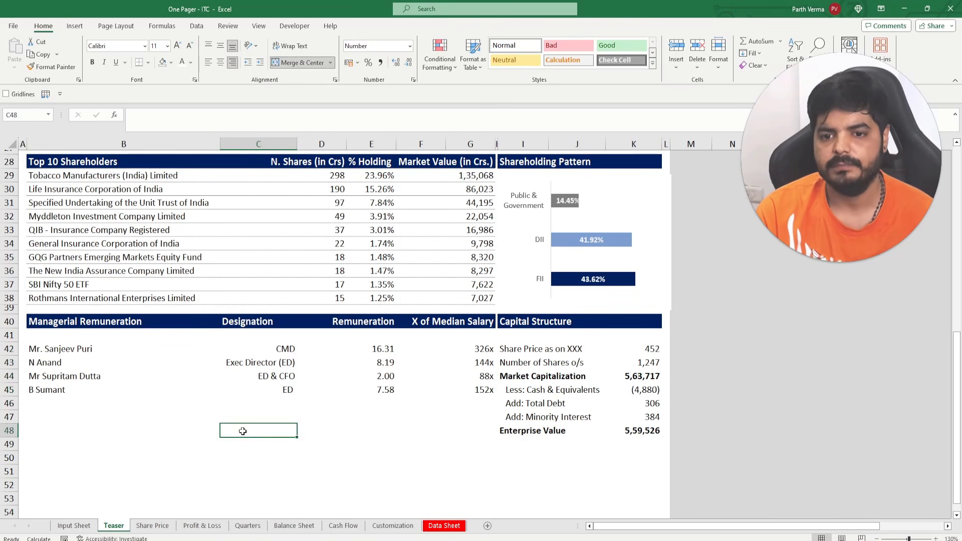
Add hairline dotted borders above, between and below the Managerial Remuneration rows in B42:G45
click(110, 376)
click(185, 335)
click(183, 345)
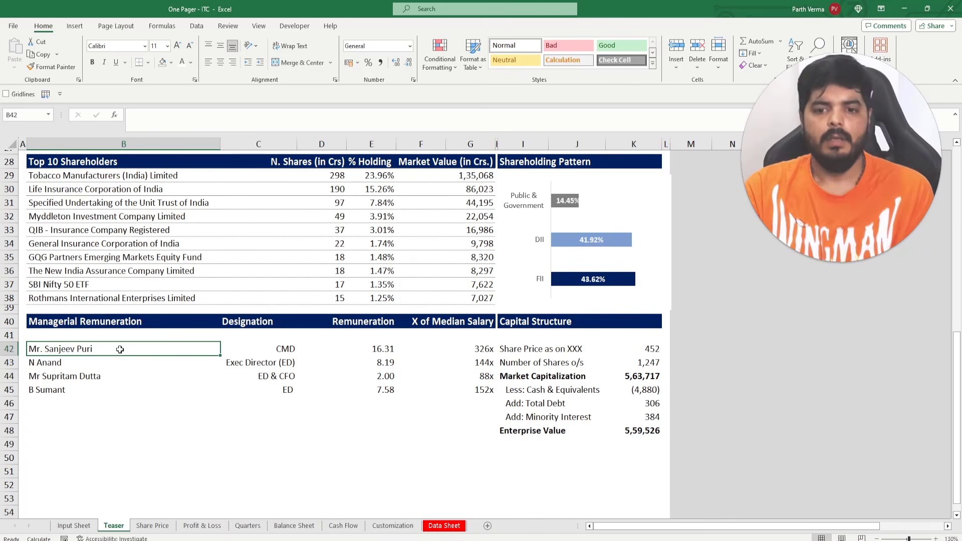
drag(184, 346, 439, 390)
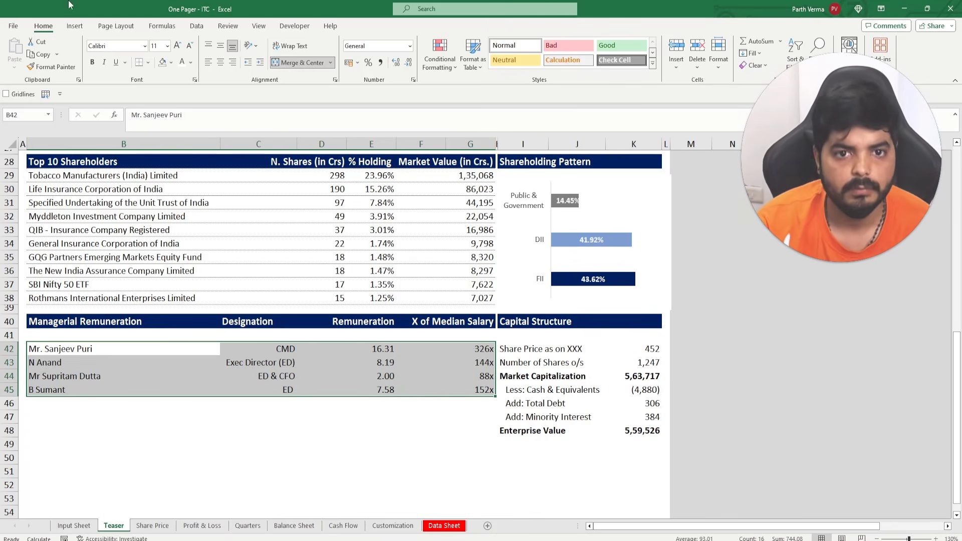
key(ctrl+1)
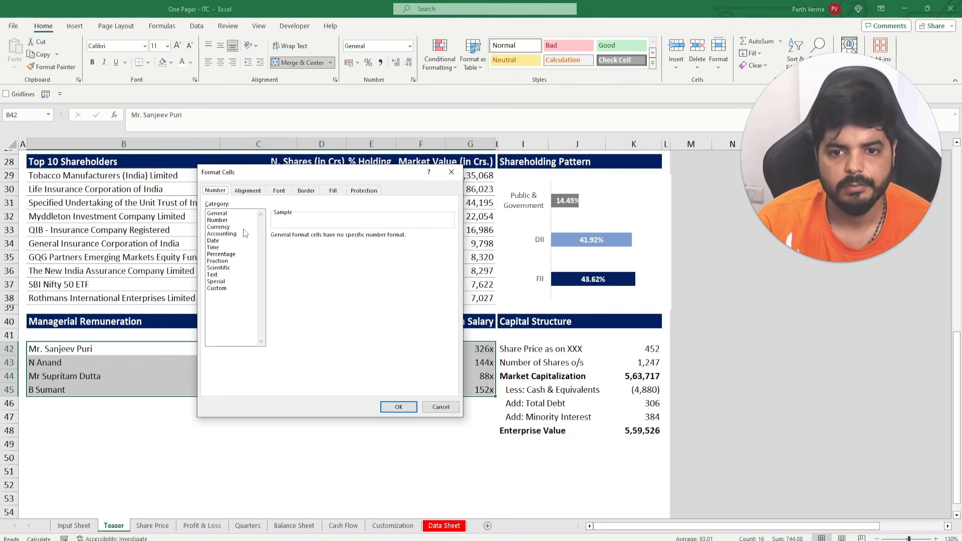
click(317, 194)
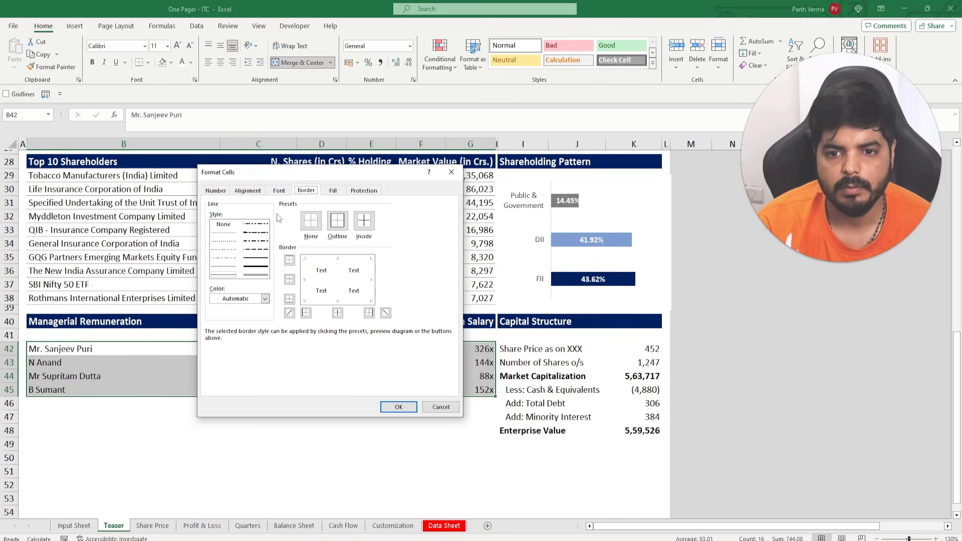
click(231, 241)
click(223, 232)
click(328, 258)
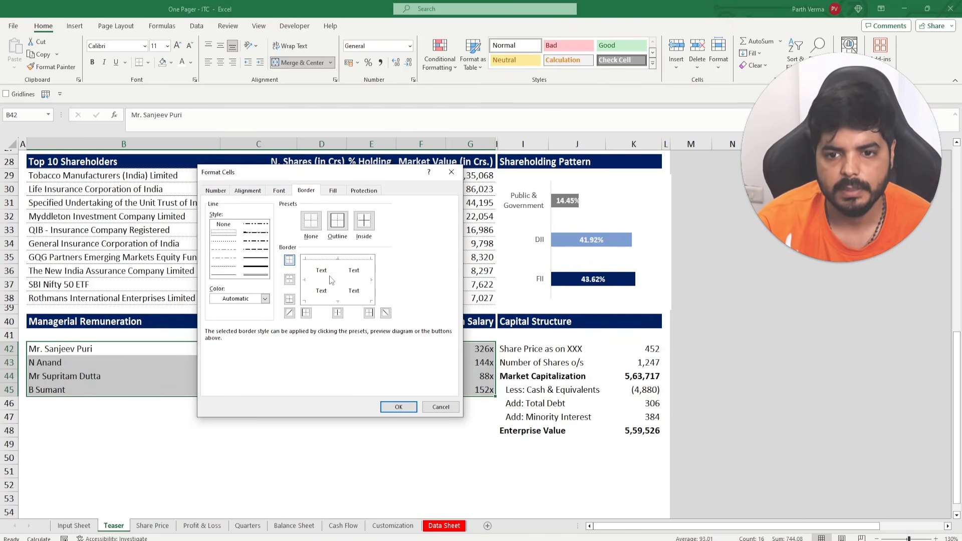
click(331, 280)
click(334, 301)
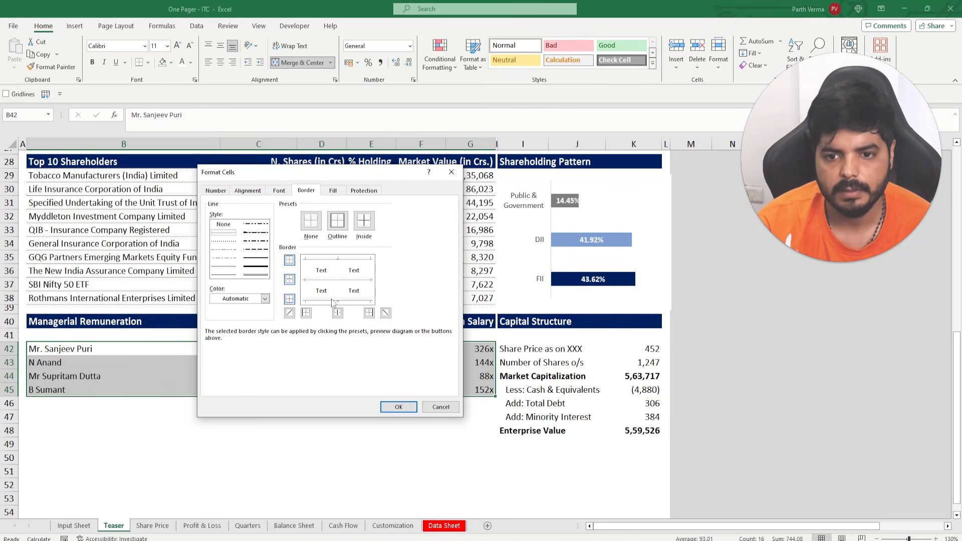
click(398, 407)
click(405, 430)
Review the whole one-page profile and the empty area beneath the Managerial Remuneration table
ctrl+scroll(385, 414, down, 3)
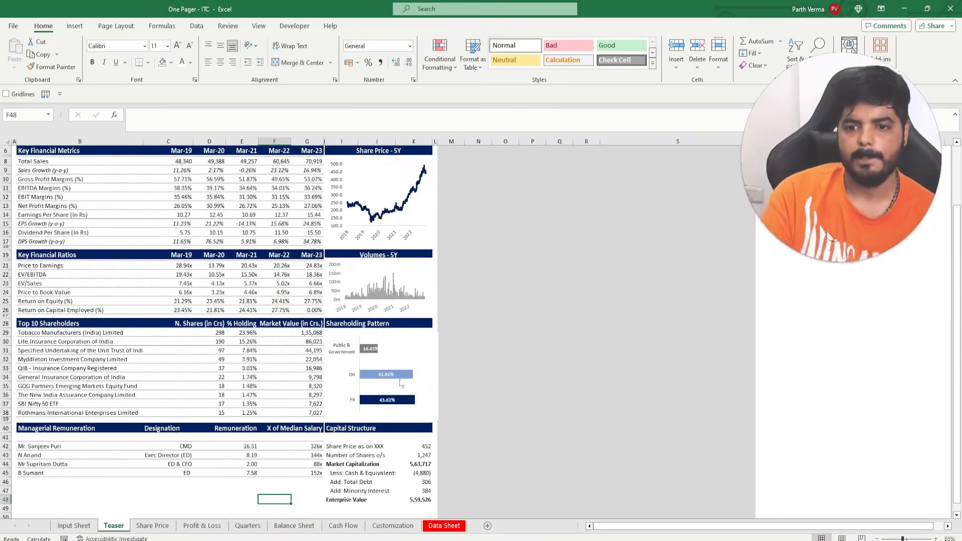
scroll(251, 313, down, 6)
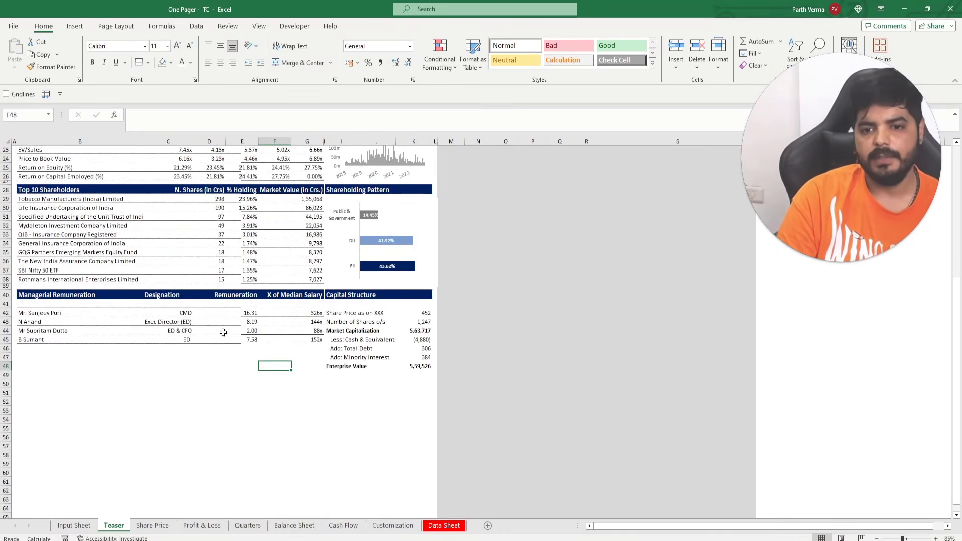
scroll(288, 346, down, 3)
scroll(286, 347, up, 10)
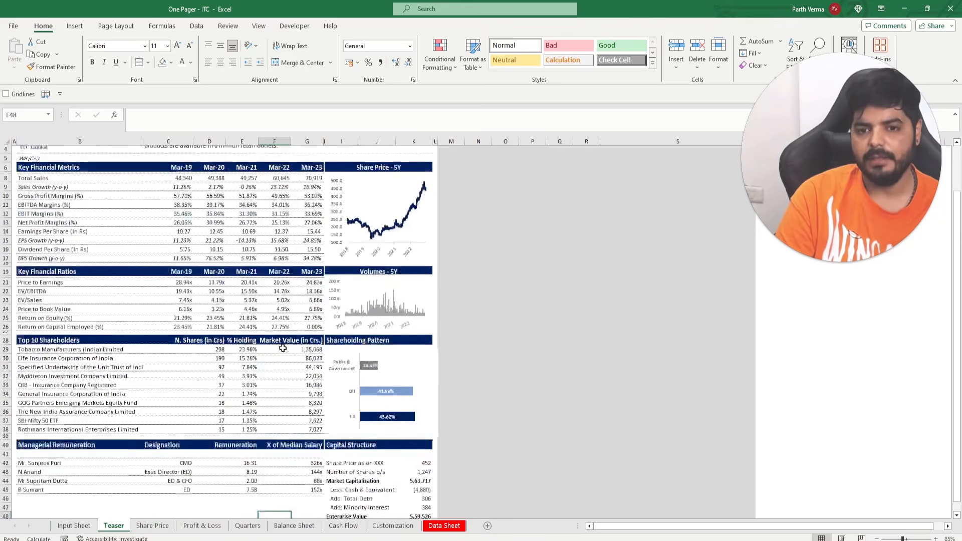
scroll(283, 348, down, 3)
scroll(284, 301, up, 5)
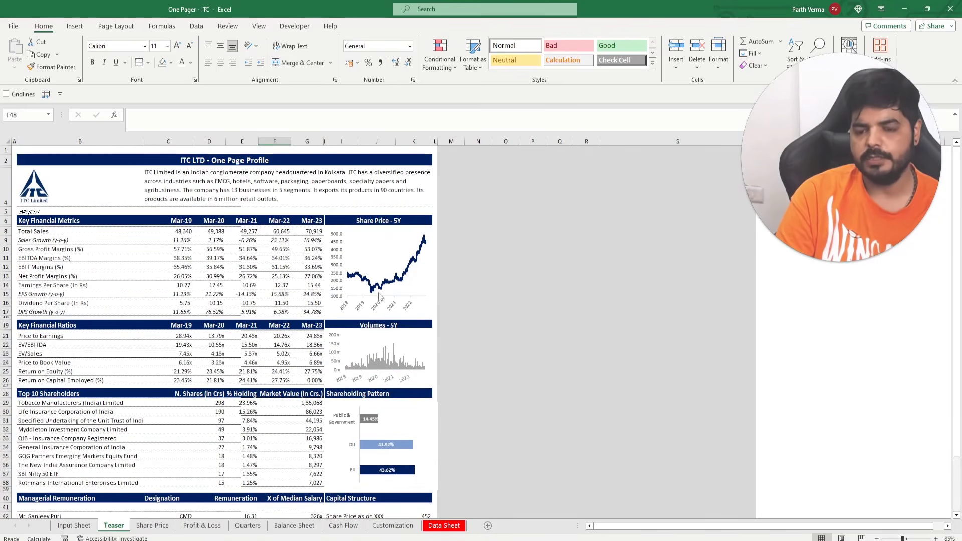
scroll(158, 376, down, 6)
click(72, 402)
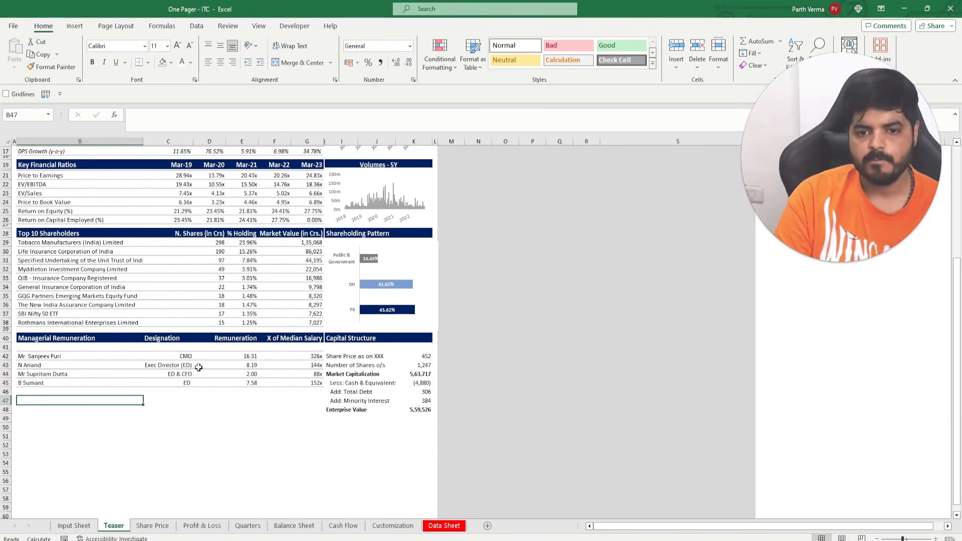
click(175, 343)
click(206, 410)
click(57, 412)
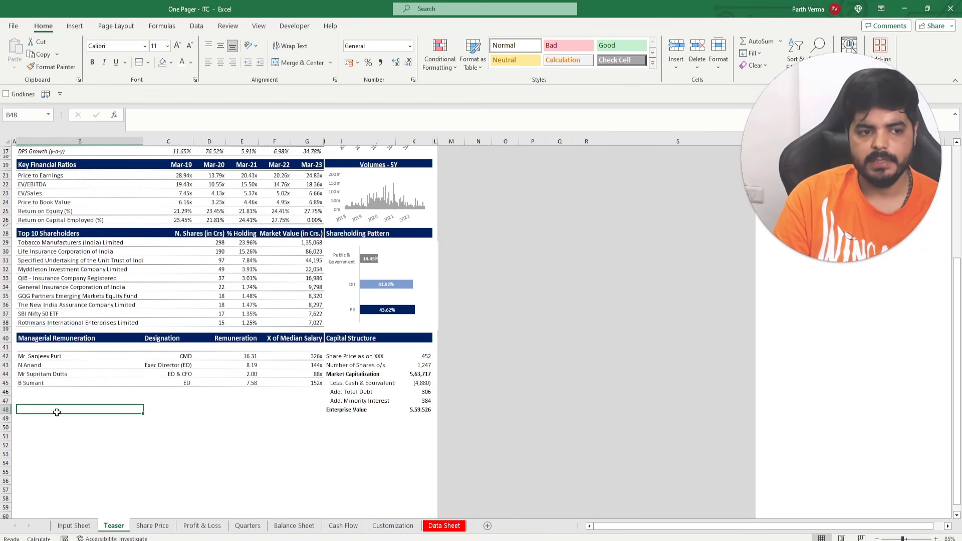
Copy the Managerial Remuneration header row to B47:G47 and clear its text, keeping the navy fill
scroll(127, 401, down, 1)
click(75, 375)
text(Managerial Remuneration	Designation	Remuneration	X of Median Salary)
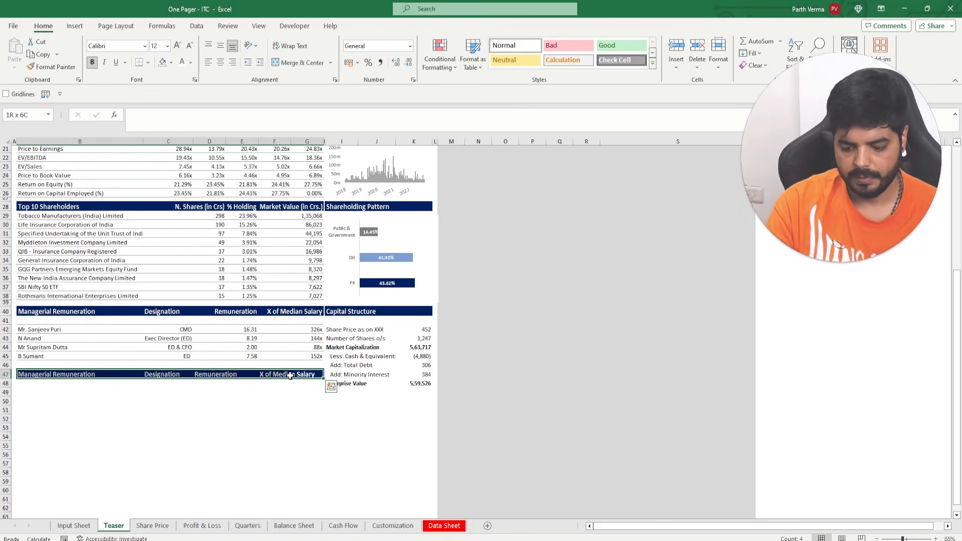
key(Delete)
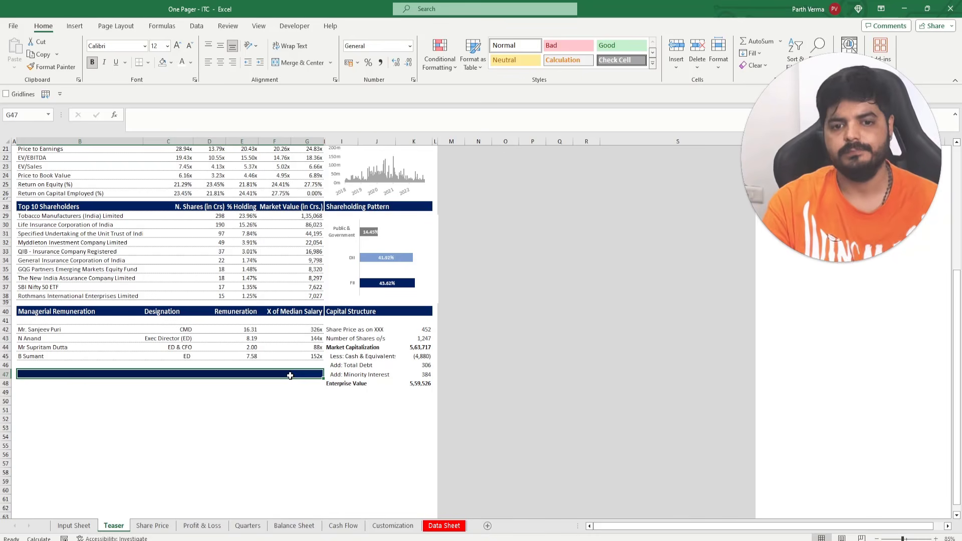
key(alt)
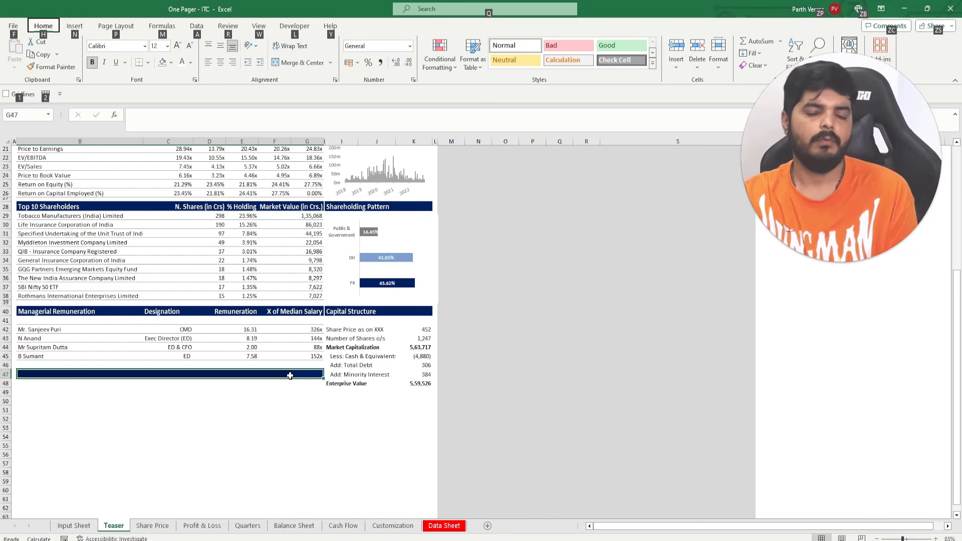
key(Escape)
Move the empty navy header bar from row 47 down to row 50 in columns B to G
drag(290, 375, 30, 374)
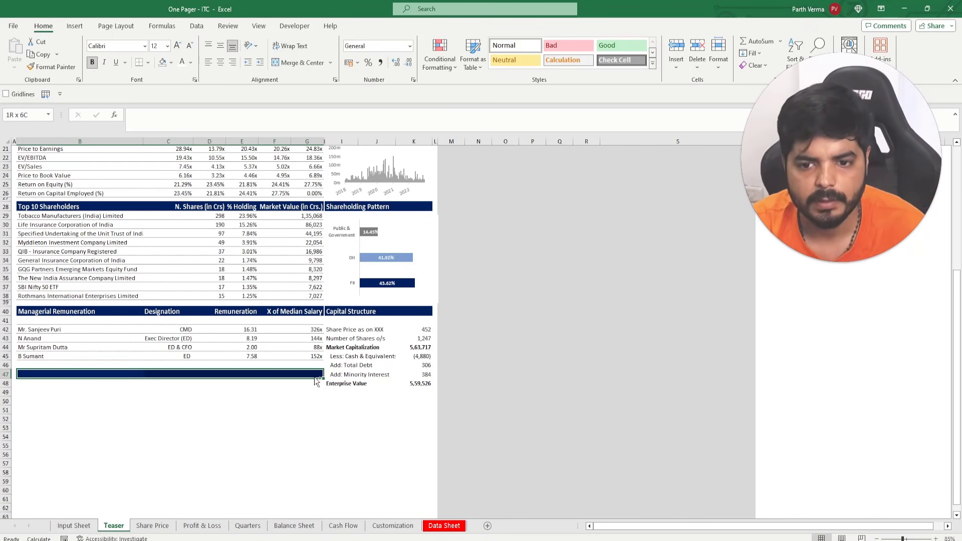
key(ctrl+c)
click(28, 394)
key(Return)
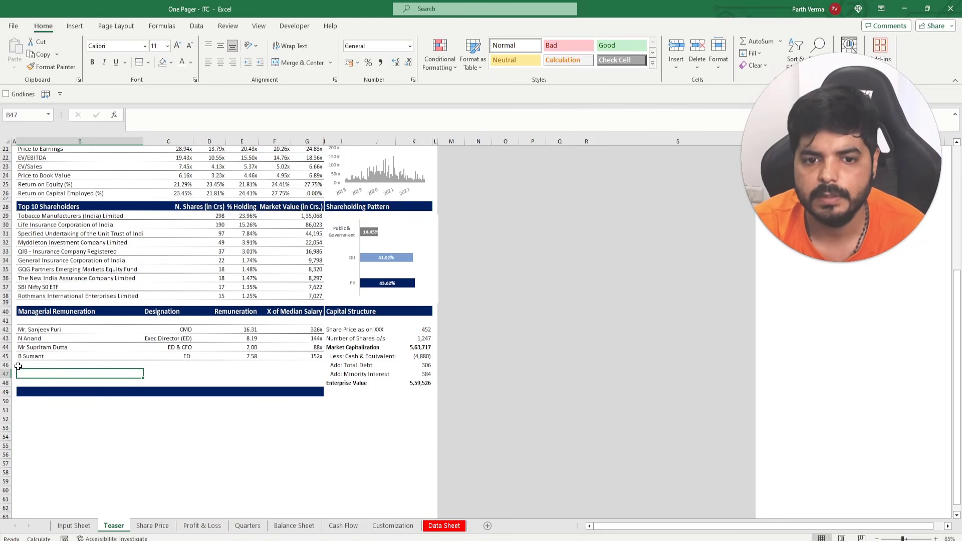
drag(18, 367, 28, 375)
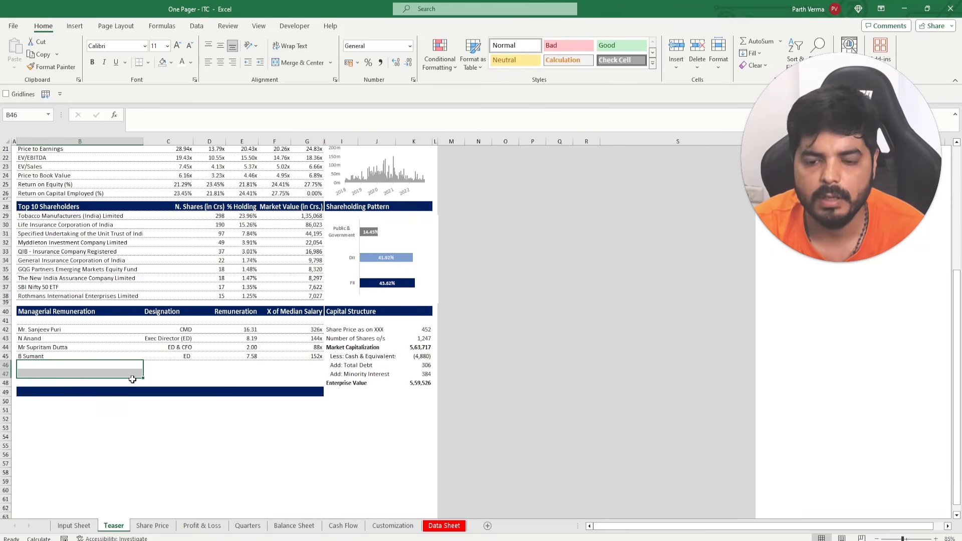
drag(15, 396, 321, 393)
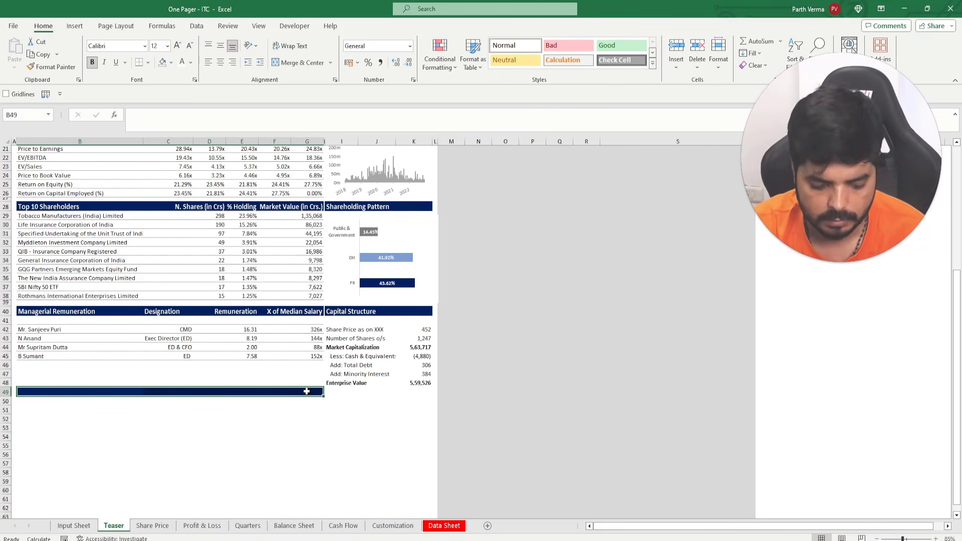
key(ctrl+c)
drag(19, 406, 21, 405)
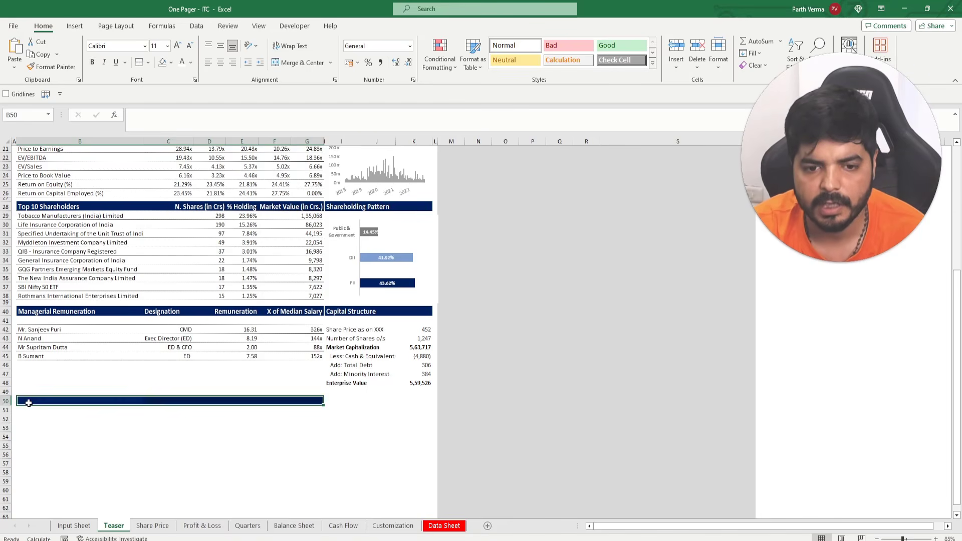
Switch to the annual report in the browser and step through the Remuneration matches to the directors' pay ratio annexure on page 174
key(alt+Tab)
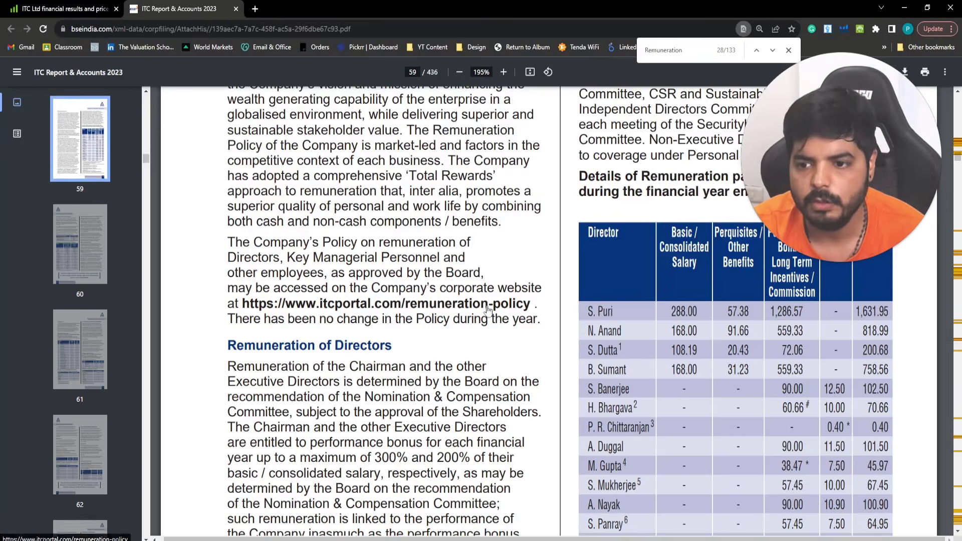
scroll(489, 310, down, 5)
click(773, 51)
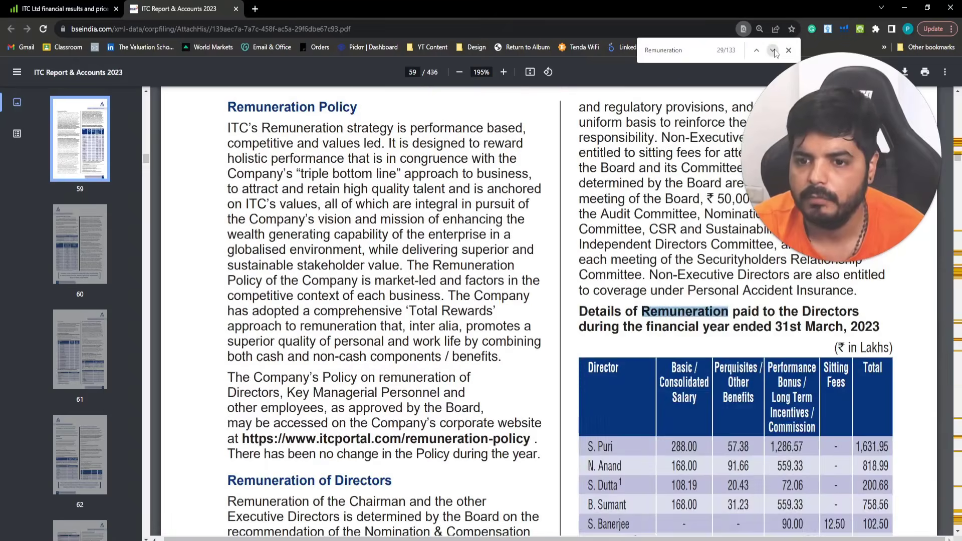
click(773, 51)
click(773, 50)
click(773, 50)
click(773, 50)
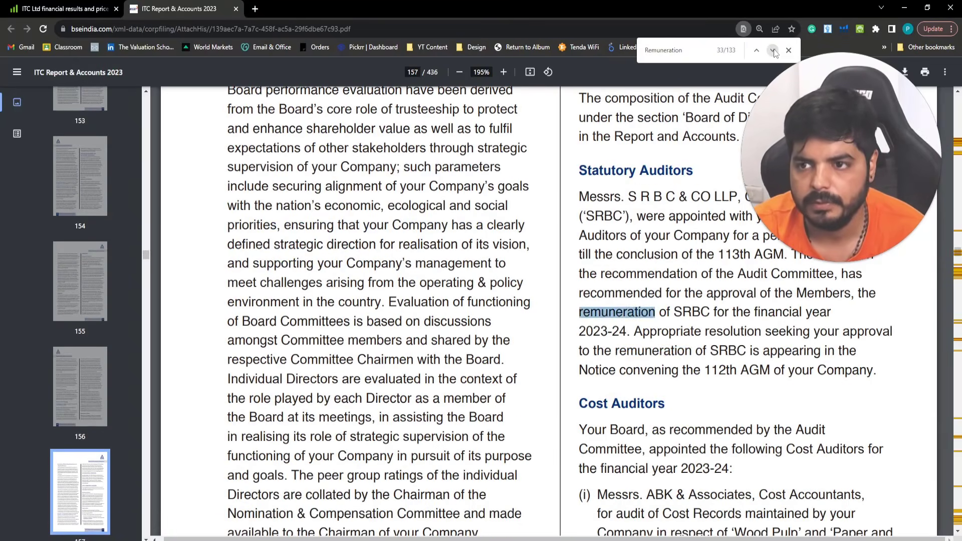
click(774, 51)
click(773, 51)
click(773, 50)
click(773, 50)
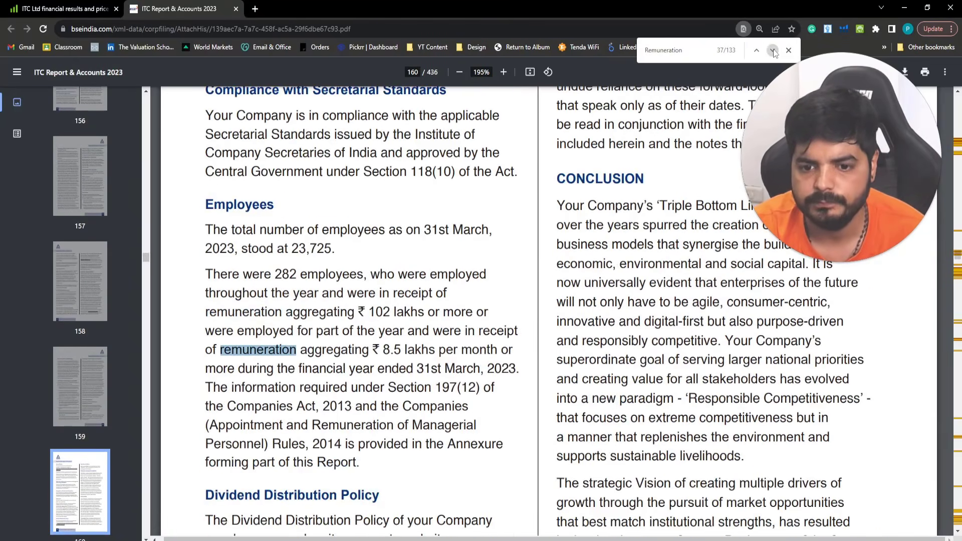
click(773, 50)
click(773, 50)
click(773, 51)
click(773, 51)
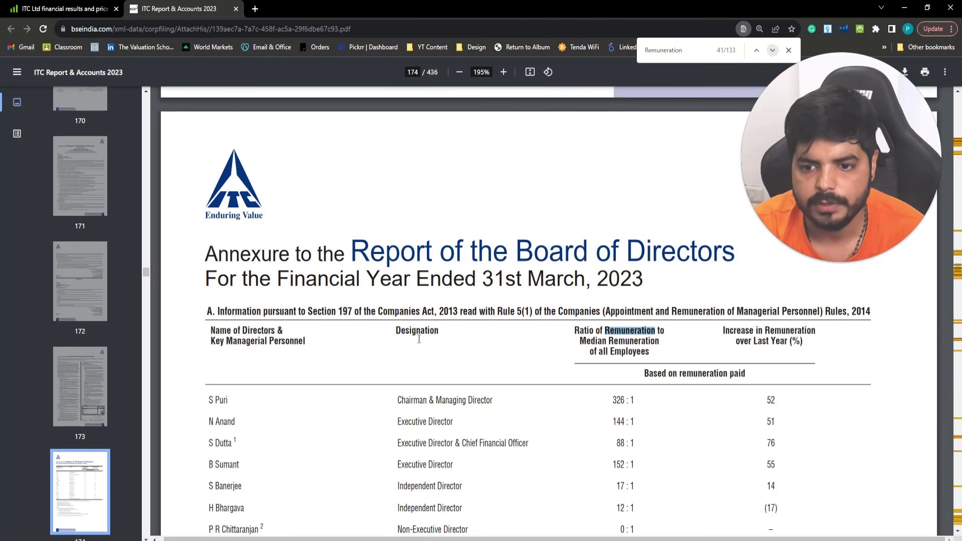
Examine the footnotes and notes below the pay ratio table on changes in median, average and KMP remuneration
scroll(257, 449, down, 10)
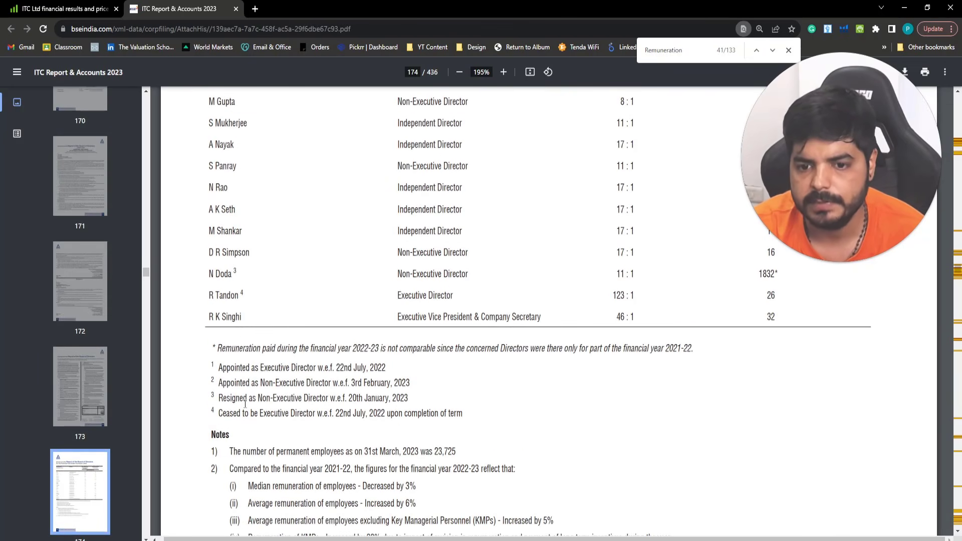
scroll(336, 400, down, 2)
drag(289, 370, 443, 450)
click(252, 341)
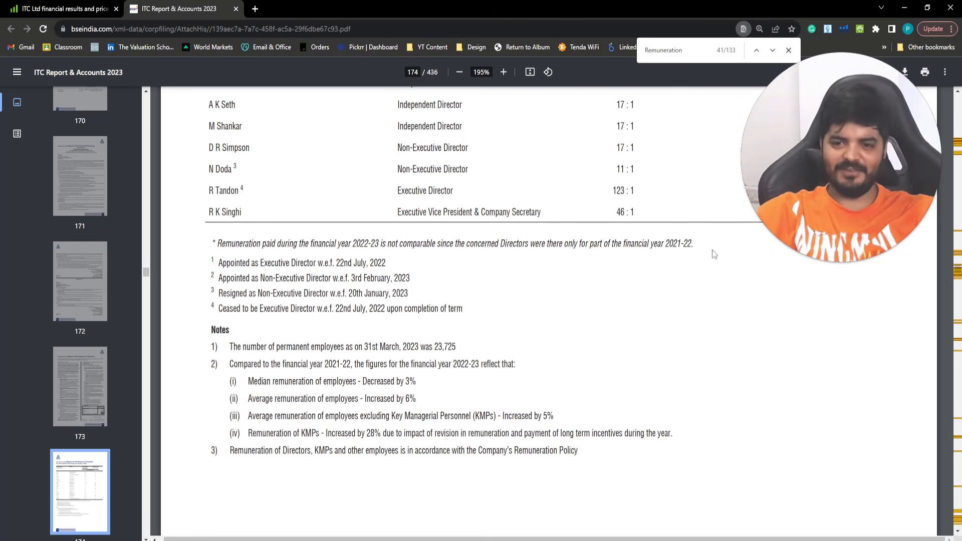
scroll(649, 331, down, 3)
scroll(650, 330, up, 3)
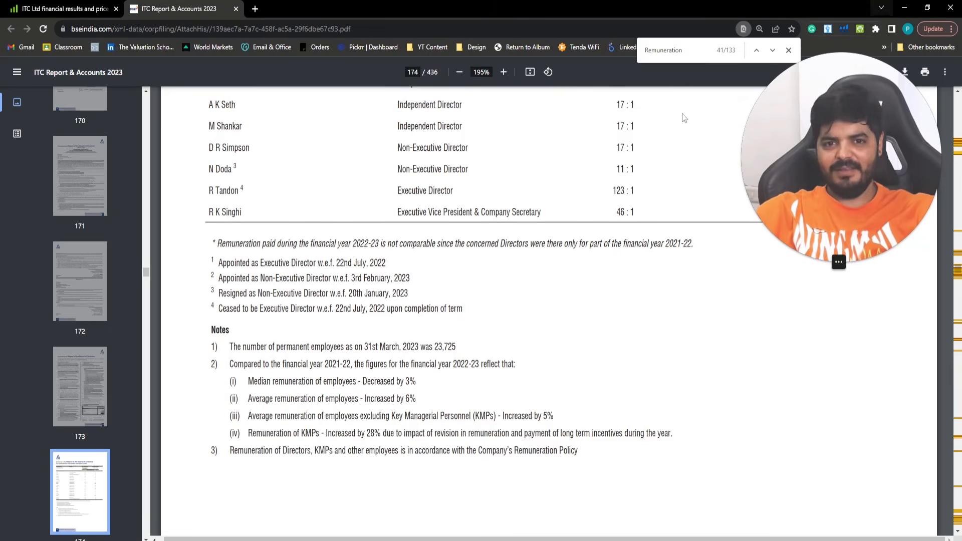
Return to the one-page profile workbook and review the Teaser sheet's layout around the empty rows below Managerial Remuneration
key(alt+Tab)
click(41, 397)
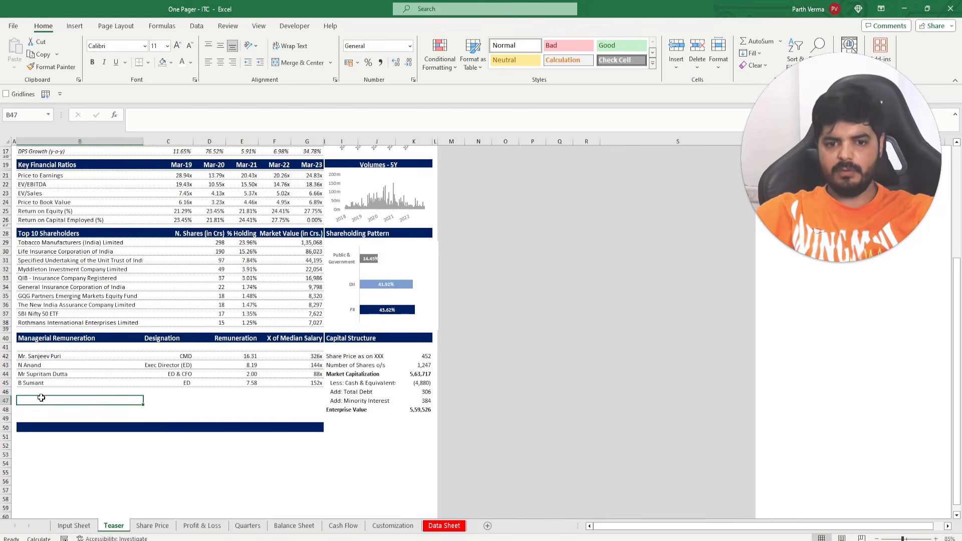
drag(41, 398, 315, 410)
click(49, 392)
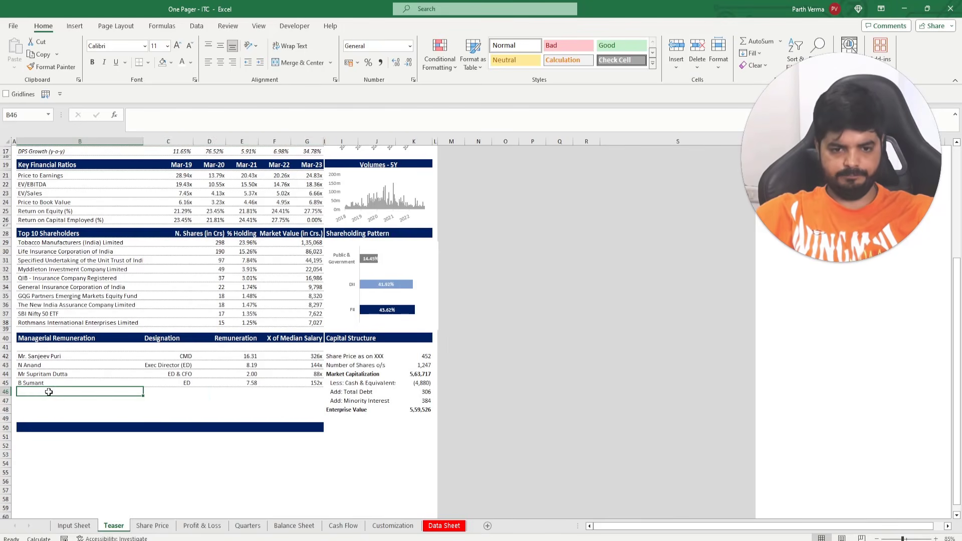
drag(49, 392, 311, 408)
click(313, 418)
scroll(81, 408, up, 4)
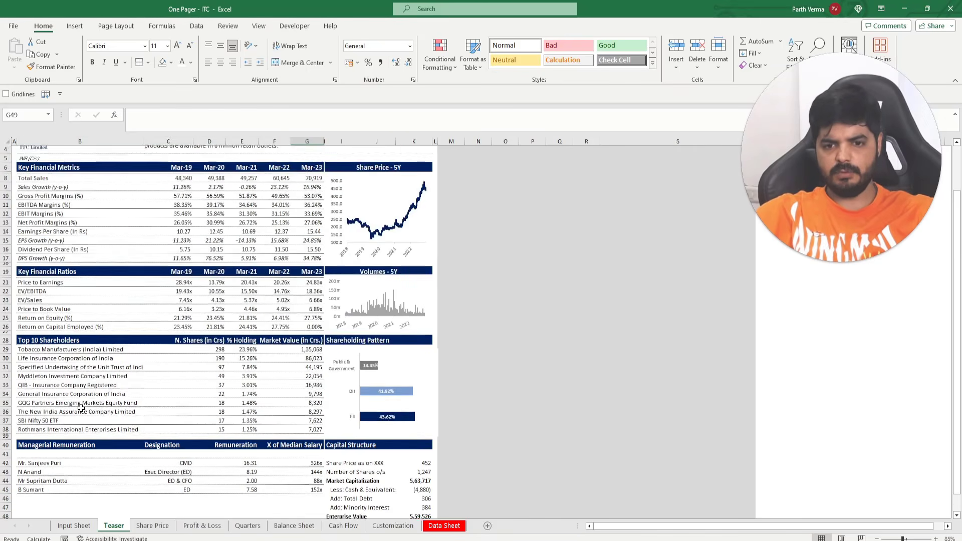
scroll(81, 408, up, 2)
ctrl+scroll(82, 405, down, 4)
click(38, 379)
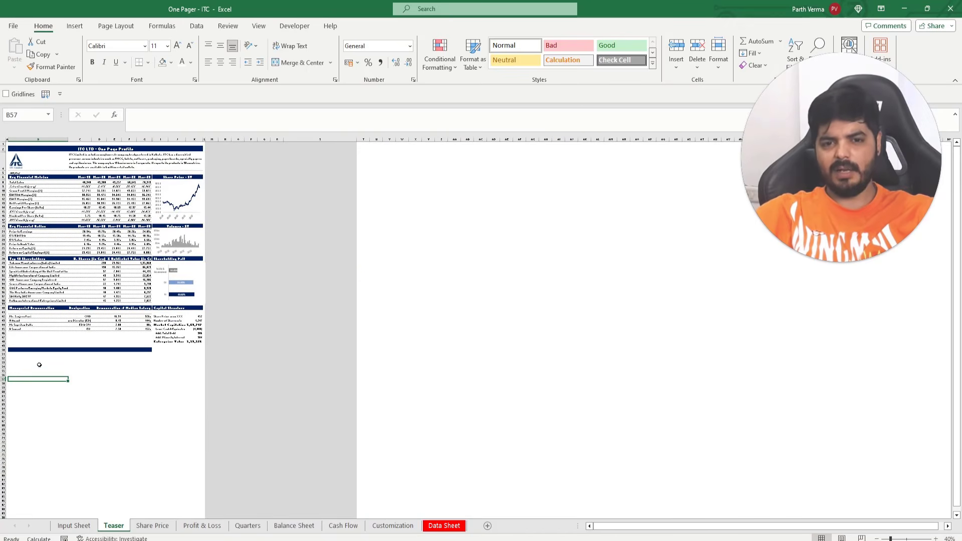
ctrl+scroll(26, 339, up, 3)
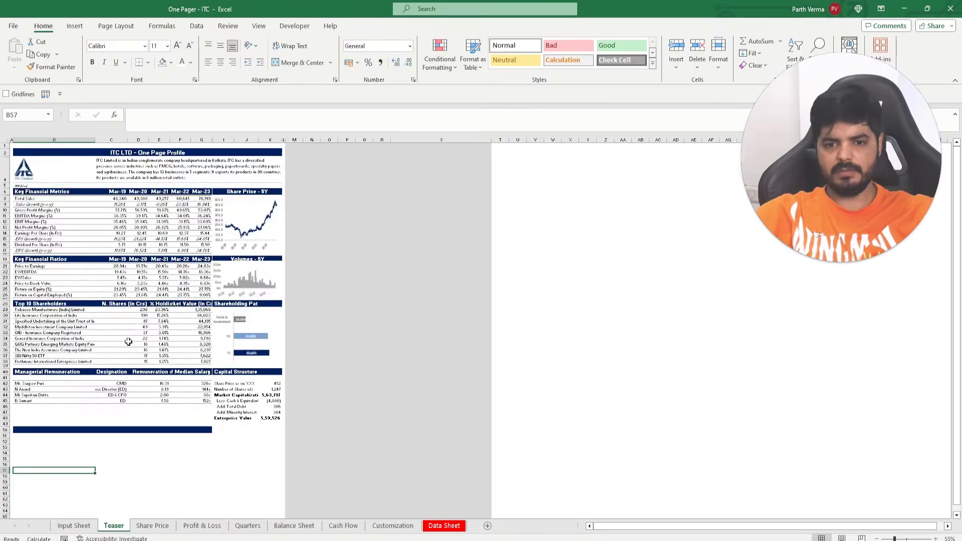
scroll(302, 391, down, 5)
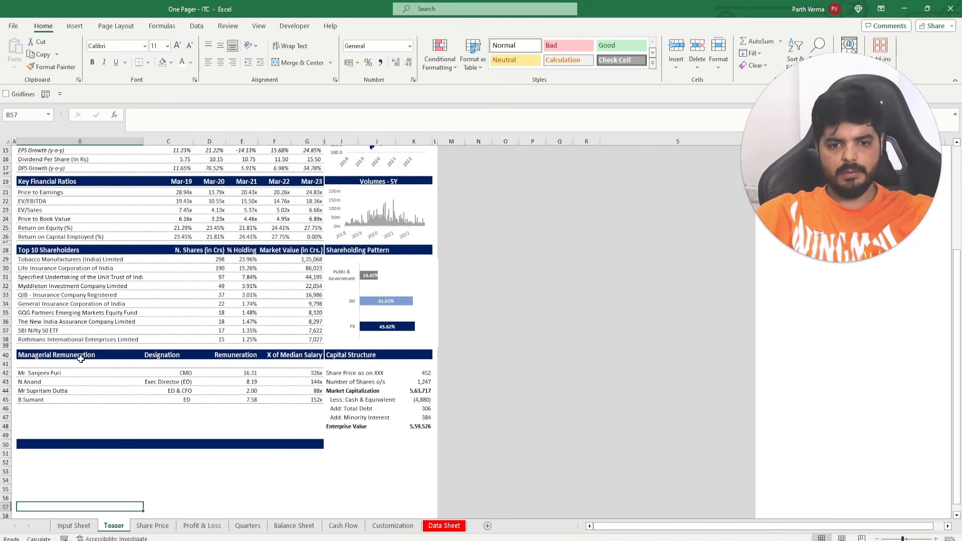
ctrl+scroll(158, 402, up, 3)
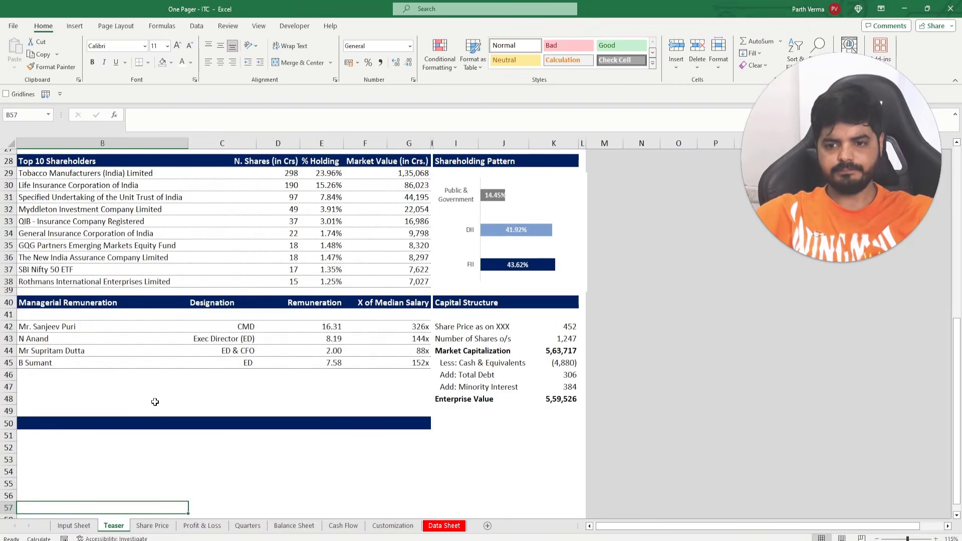
Apply fine dotted top, middle and bottom borders to the Share Price and Number of Shares rows, I42:K43, under Capital Structure
click(450, 351)
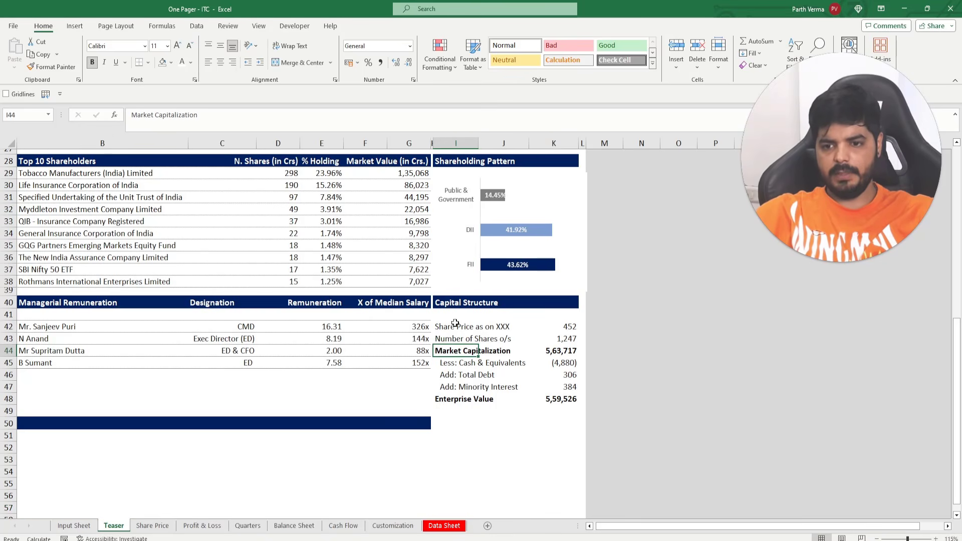
drag(455, 323, 567, 342)
key(ctrl+1)
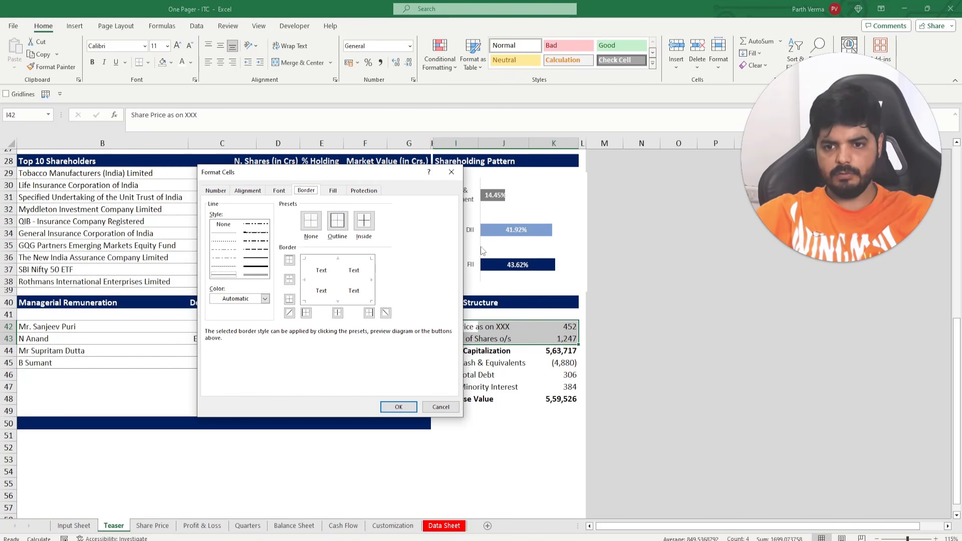
click(320, 264)
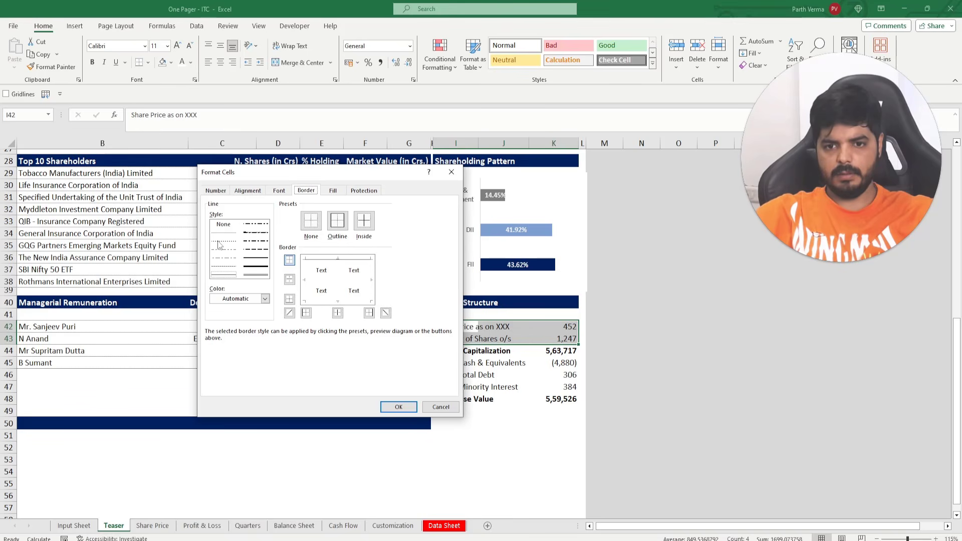
click(229, 235)
click(307, 266)
click(307, 265)
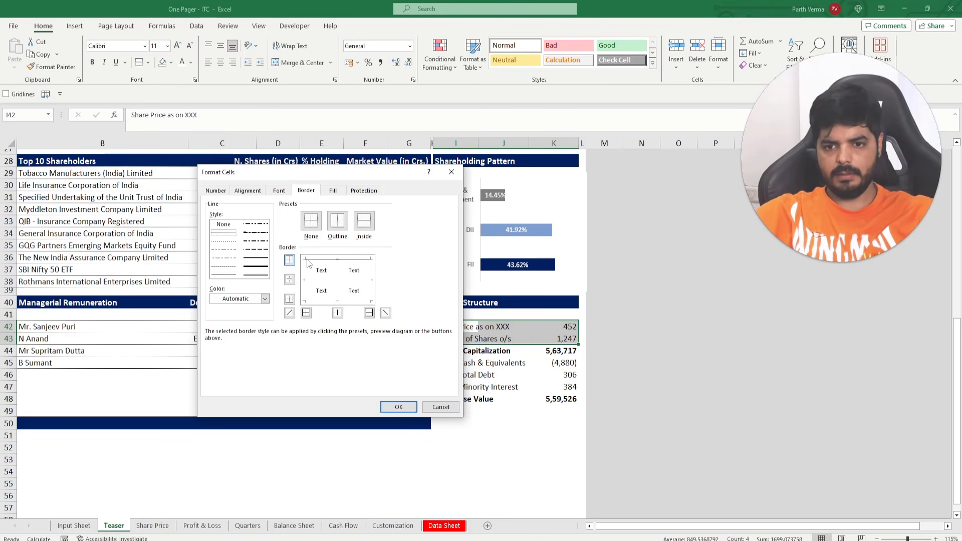
click(310, 264)
click(315, 259)
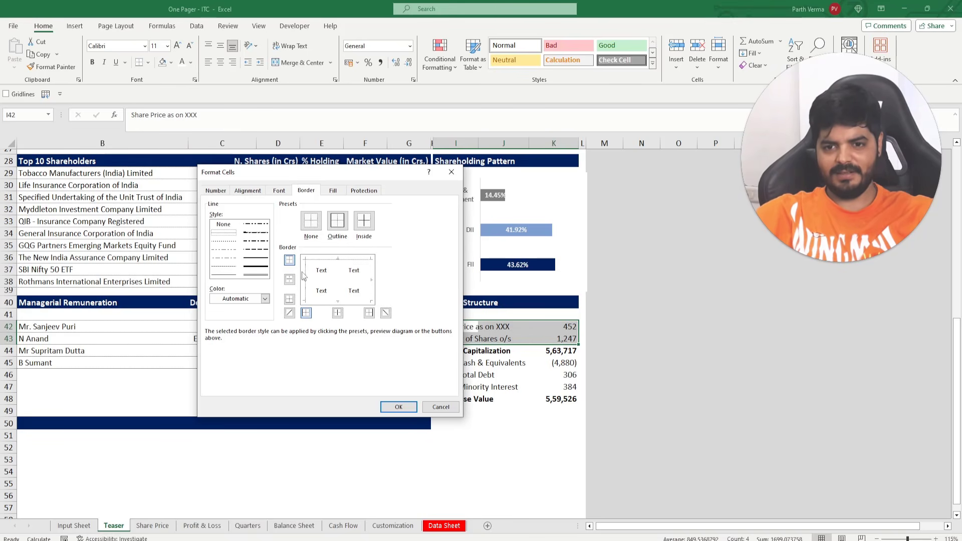
click(304, 276)
click(319, 279)
click(322, 301)
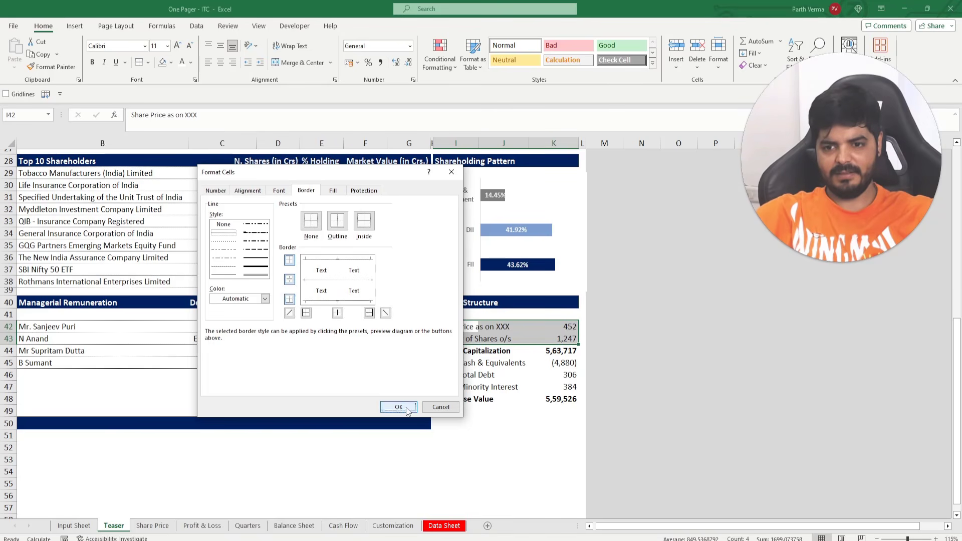
click(407, 410)
Repeat the same dotted borders on the cash, total debt and minority interest rows, I45:K47
drag(451, 363, 557, 389)
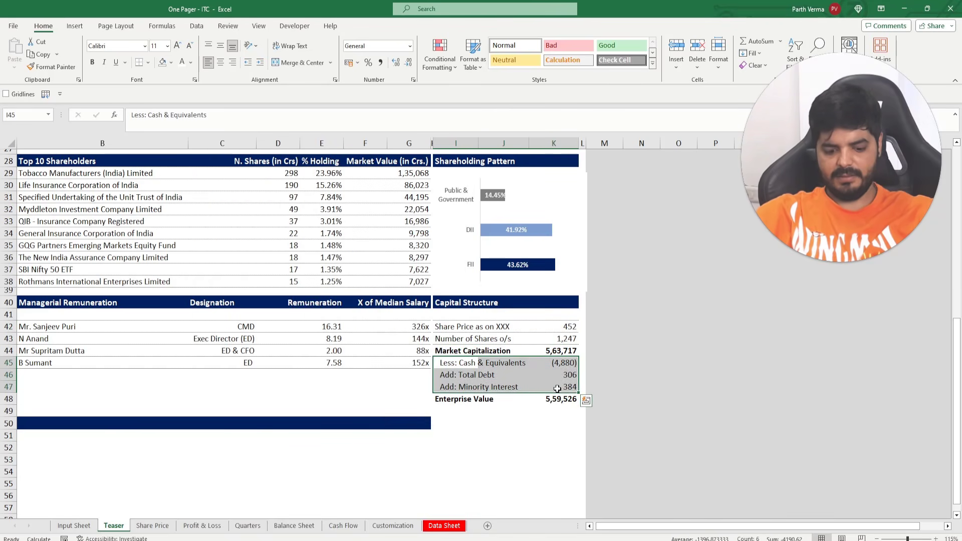
key(F4)
click(524, 425)
Give the Market Capitalization row, I44:K44, a thicker solid bottom border and repeat it on the Enterprise Value row, I48:K48
click(461, 349)
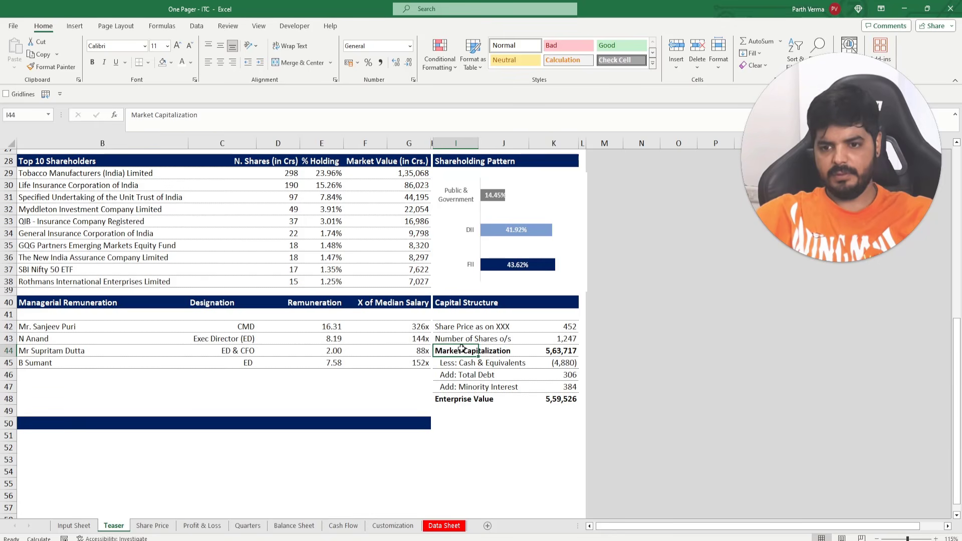
drag(461, 349, 544, 349)
key(ctrl+1)
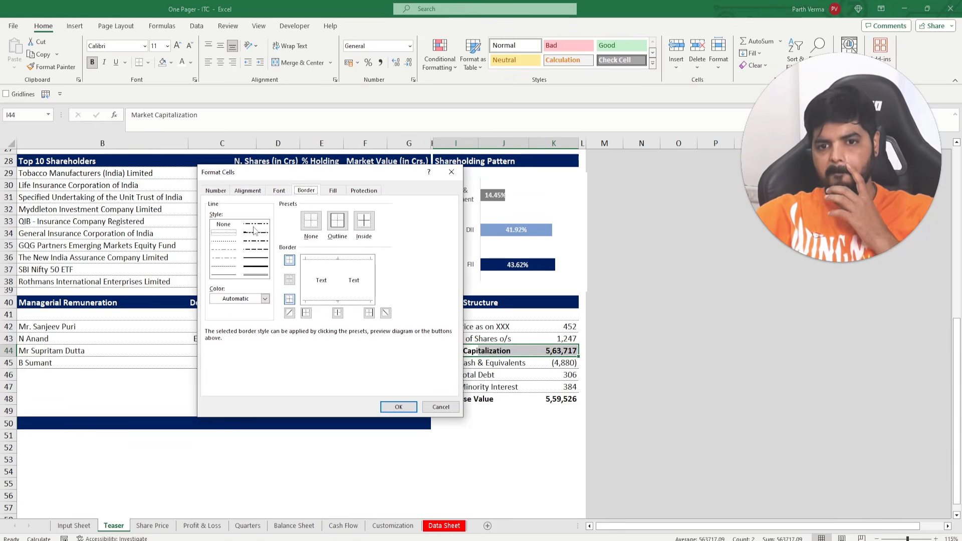
click(224, 274)
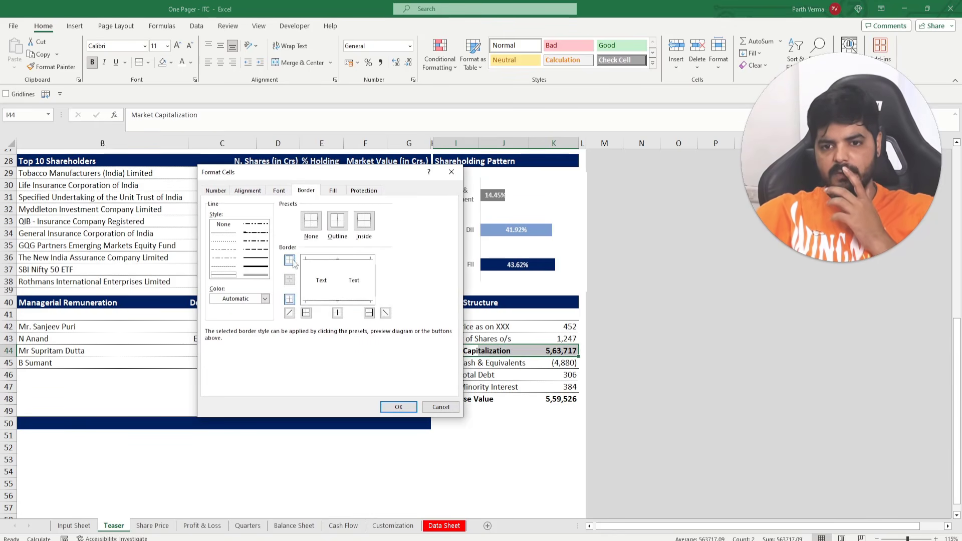
click(263, 258)
click(331, 302)
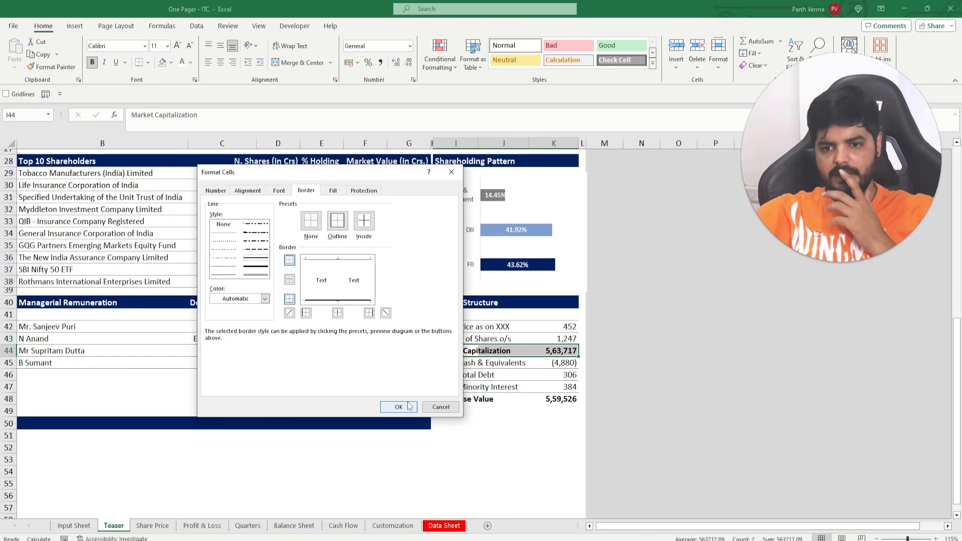
click(399, 407)
drag(460, 400, 569, 400)
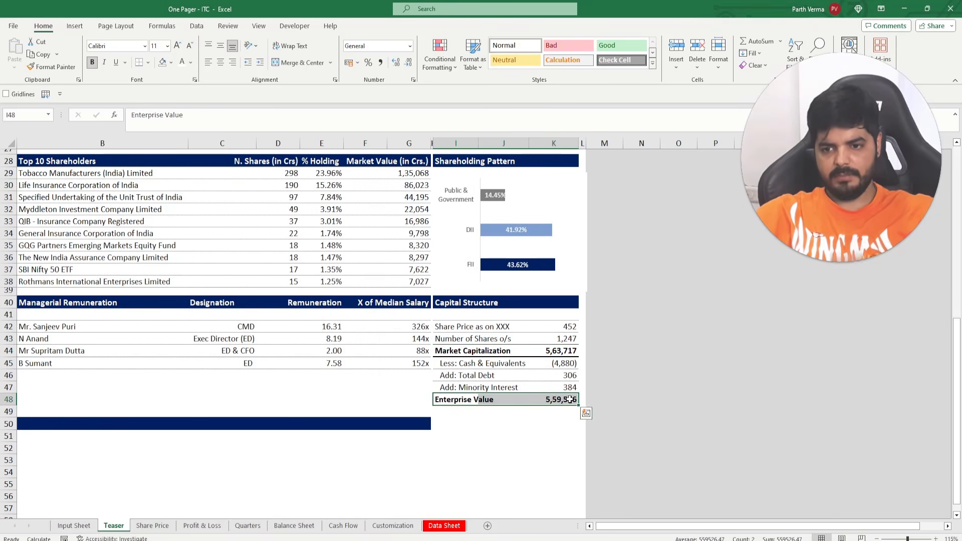
Fill B50:K50 with the standard dark blue and clear the copied header text from the row
scroll(382, 436, down, 2)
drag(95, 300, 494, 337)
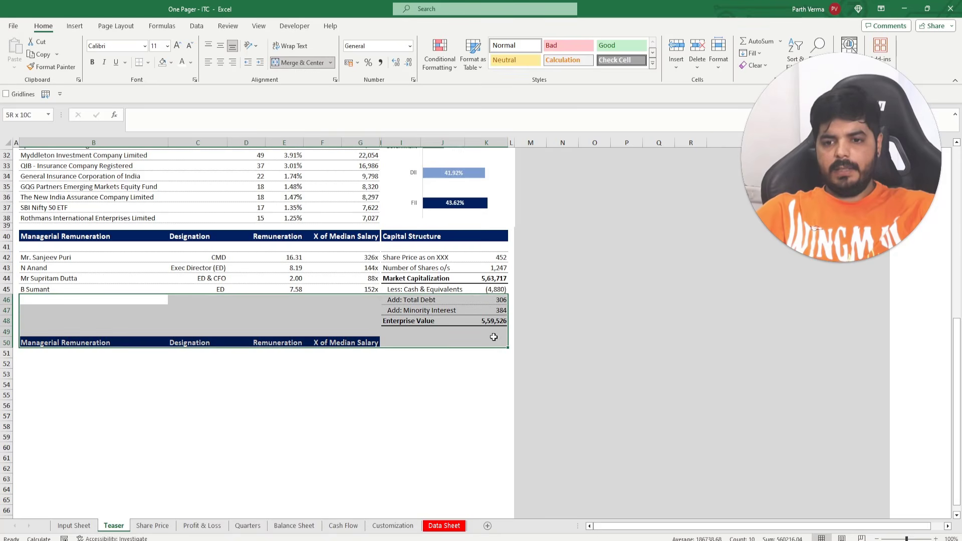
click(494, 343)
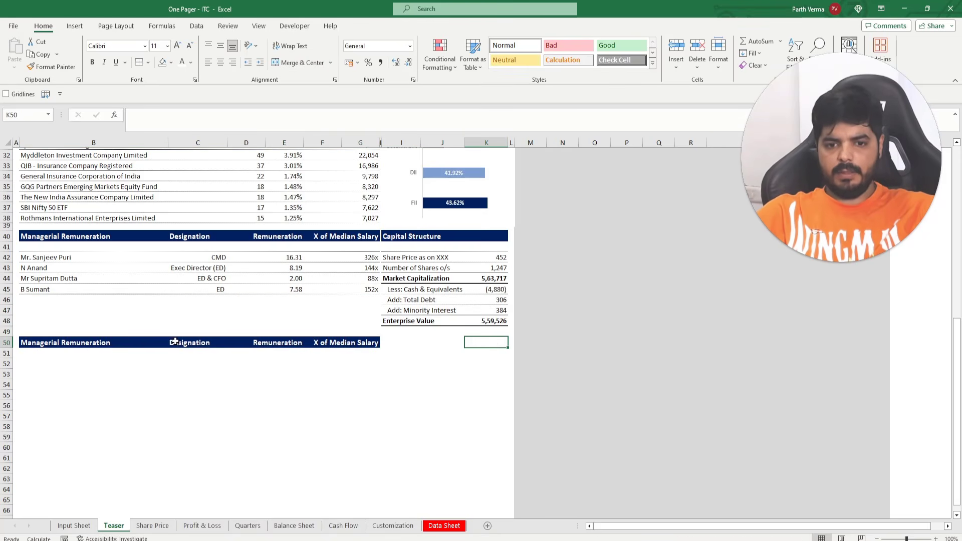
drag(45, 339, 489, 343)
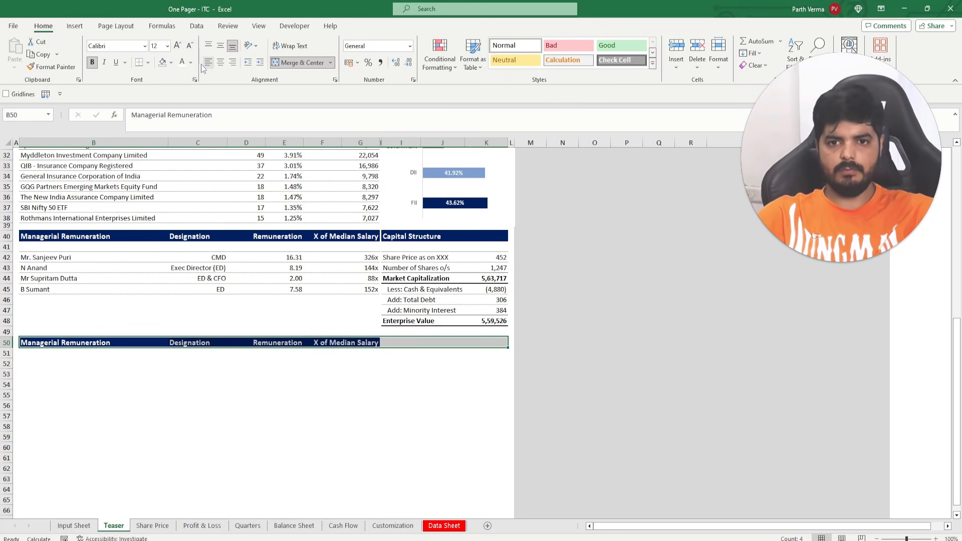
click(172, 62)
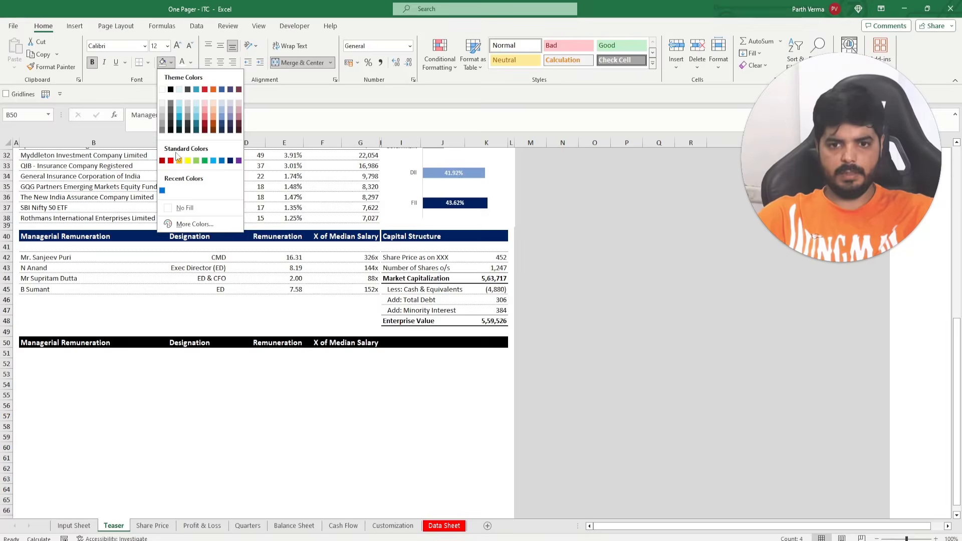
click(233, 161)
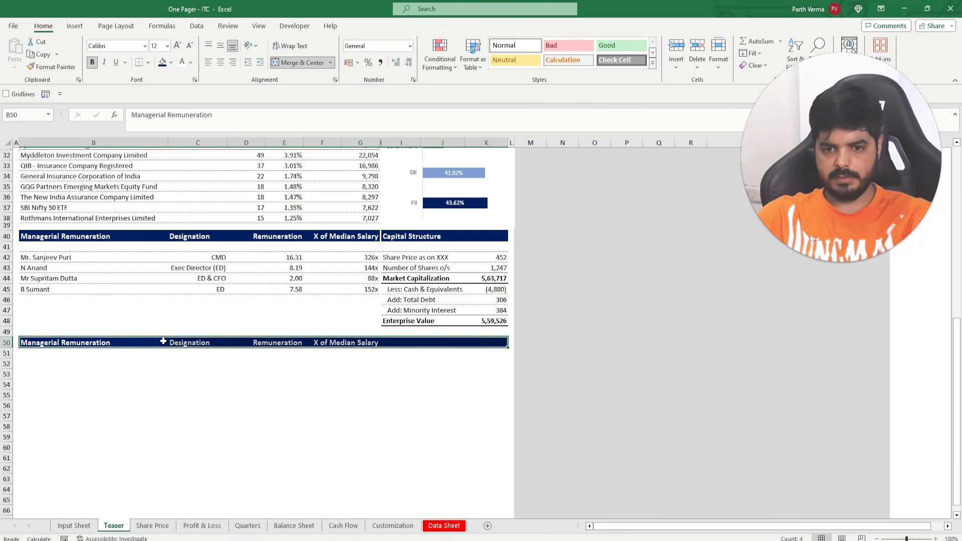
key(Delete)
drag(64, 342, 471, 346)
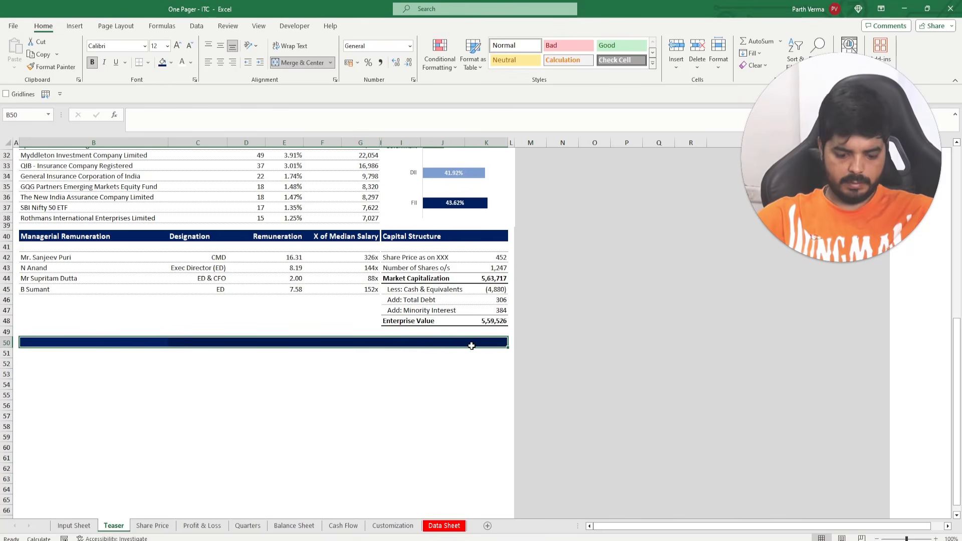
key(alt)
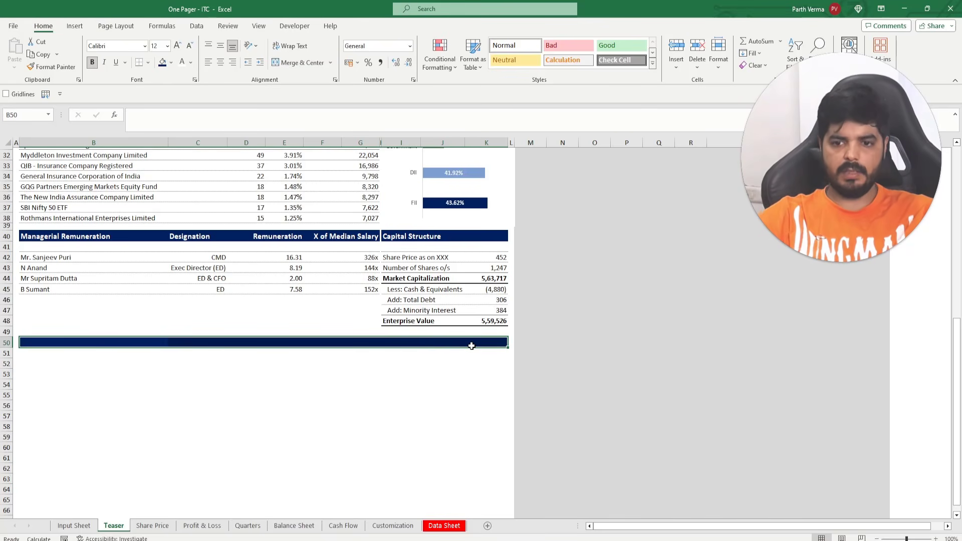
click(471, 346)
click(411, 344)
click(326, 344)
click(234, 345)
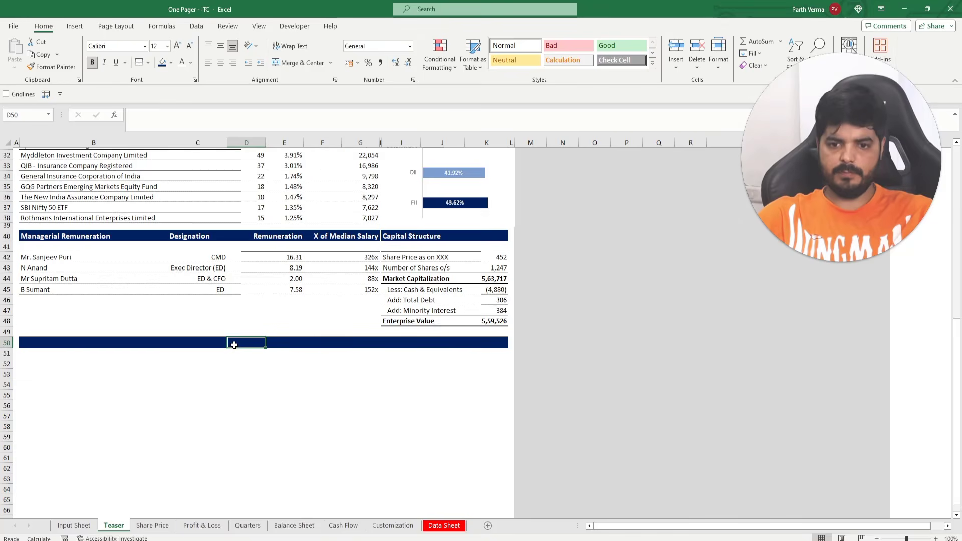
click(191, 345)
Copy the dark blue cell C50 into B50 so the header bar is filled across its full width
click(51, 346)
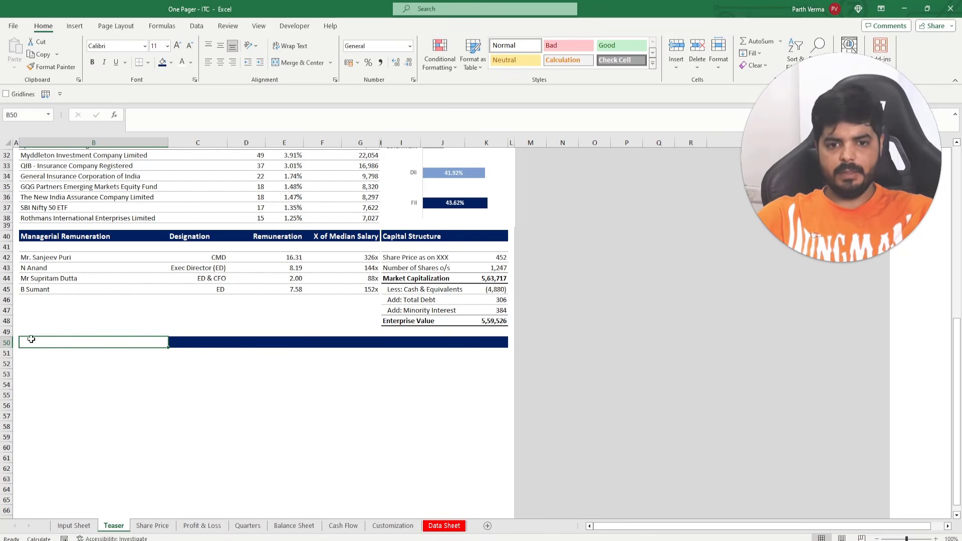
key(Down)
key(Down)
key(Down)
click(171, 339)
key(ctrl+c)
click(34, 346)
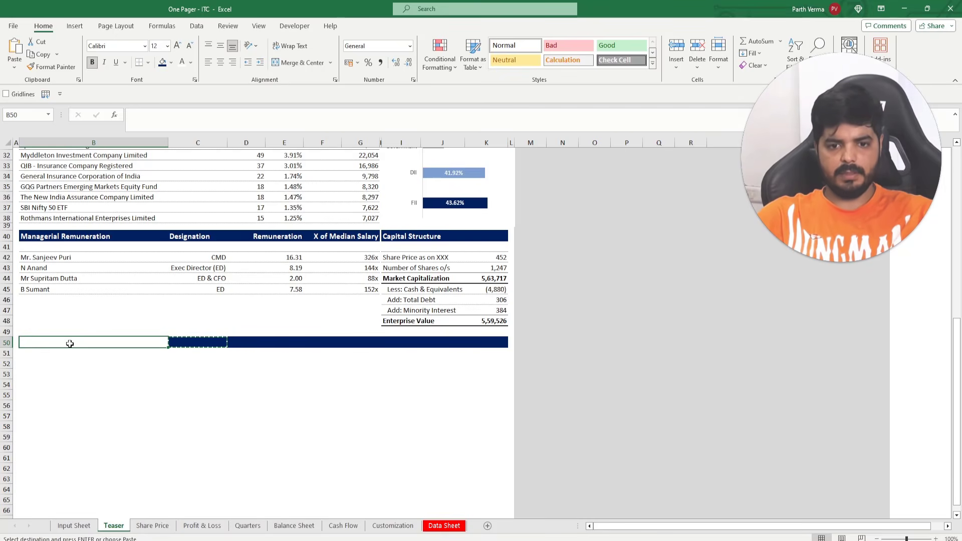
key(ctrl+v)
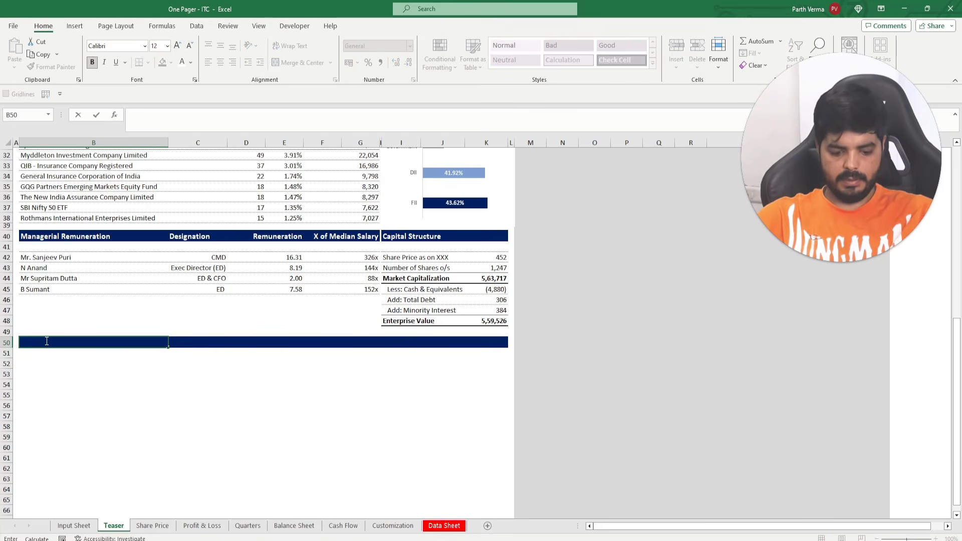
Enter the heading "Recent Updates" in B50
text(Recent)
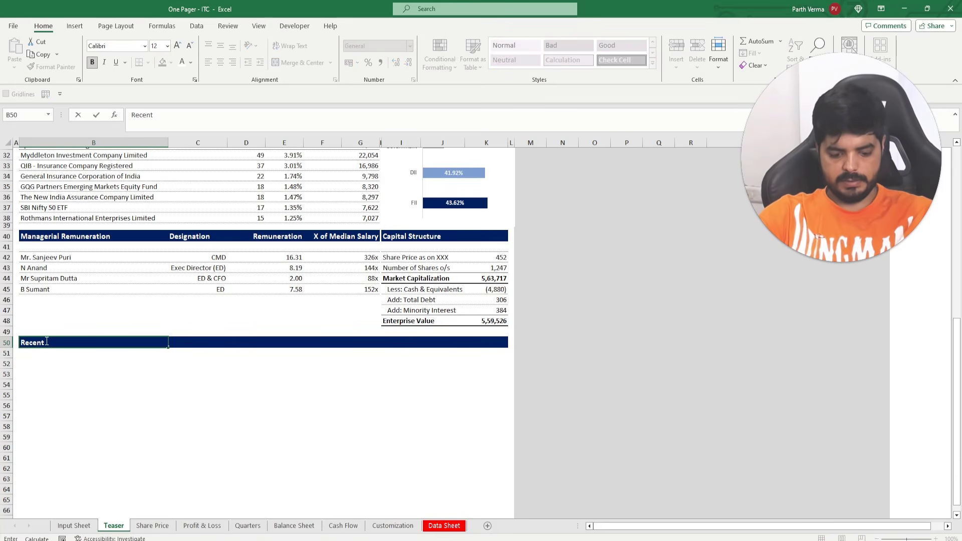
text( Updates)
key(Return)
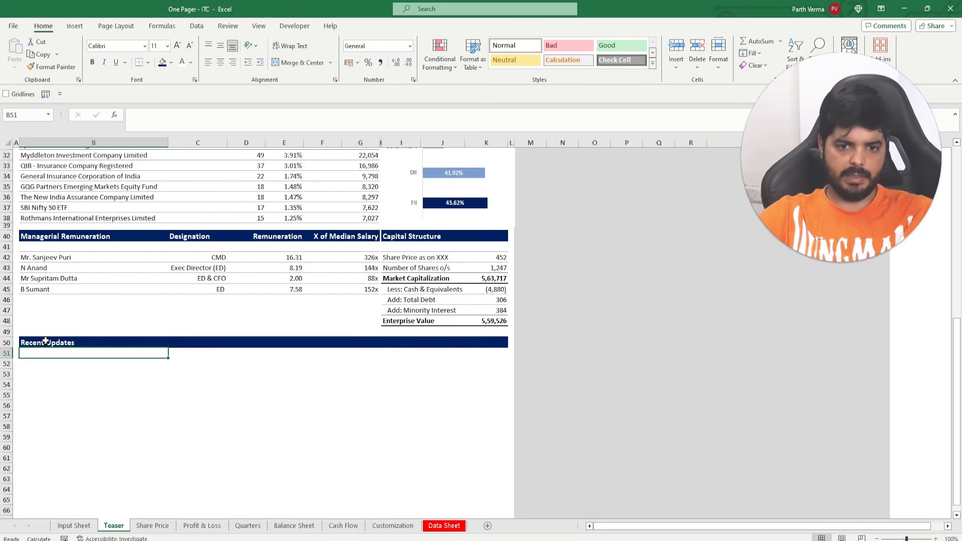
Reduce the height of row 51 below the Recent Updates heading to 7.50 and select B52
scroll(47, 341, up, 1)
scroll(47, 341, up, 2)
scroll(46, 341, down, 3)
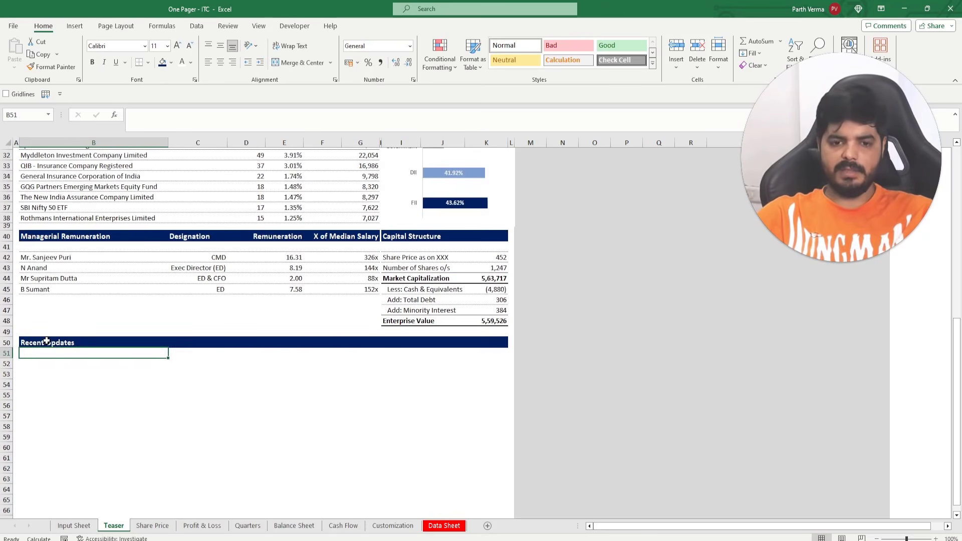
drag(7, 359, 7, 353)
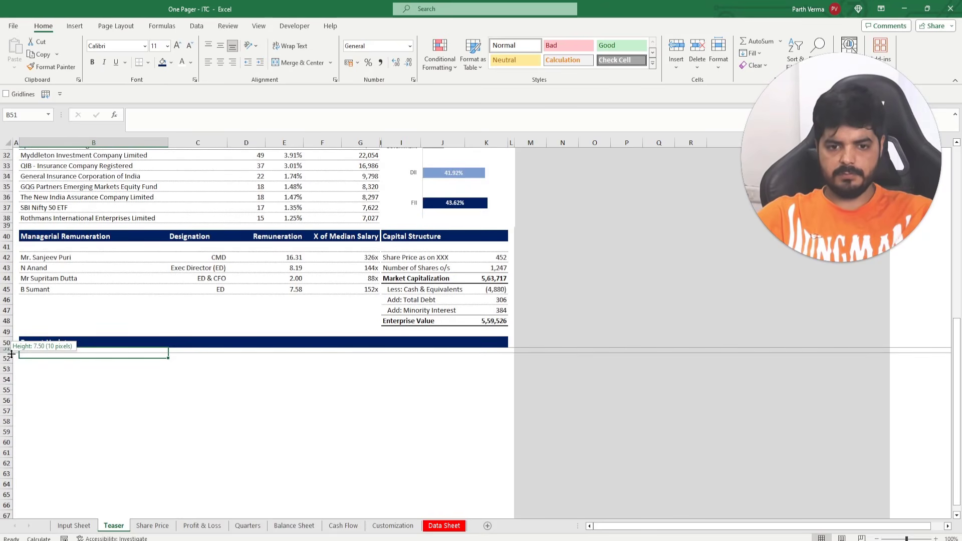
click(50, 360)
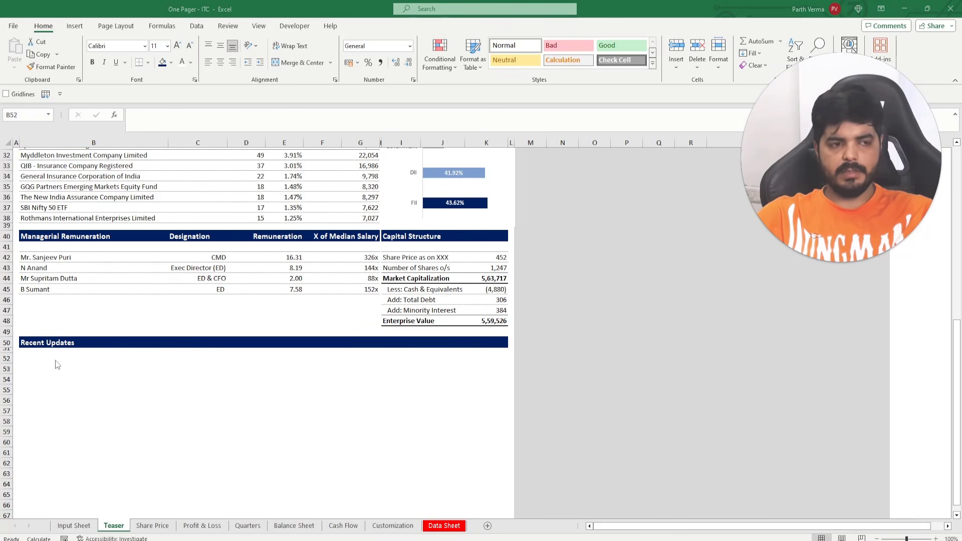
Switch to the Screener company page in the browser and search its announcements for "ITC"
key(alt+Tab)
click(65, 9)
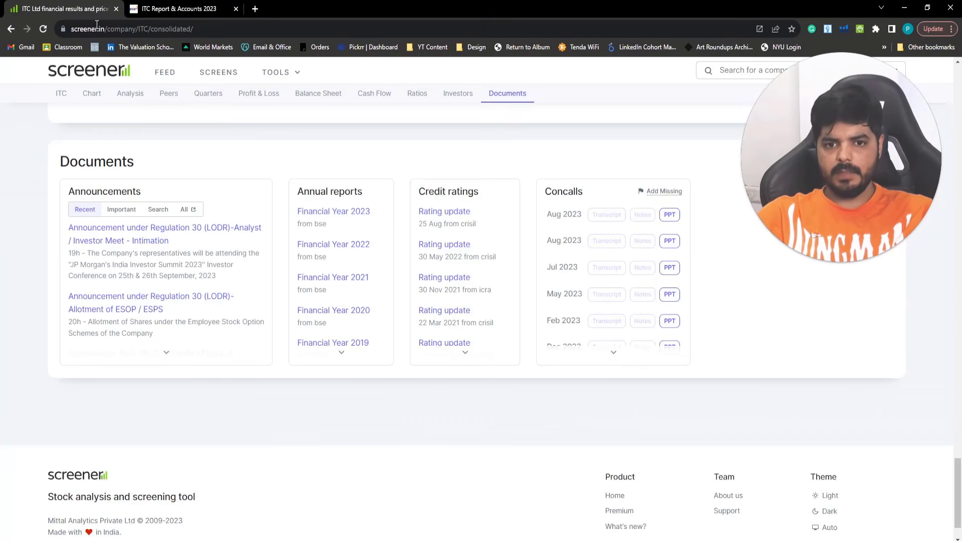
scroll(389, 249, up, 2)
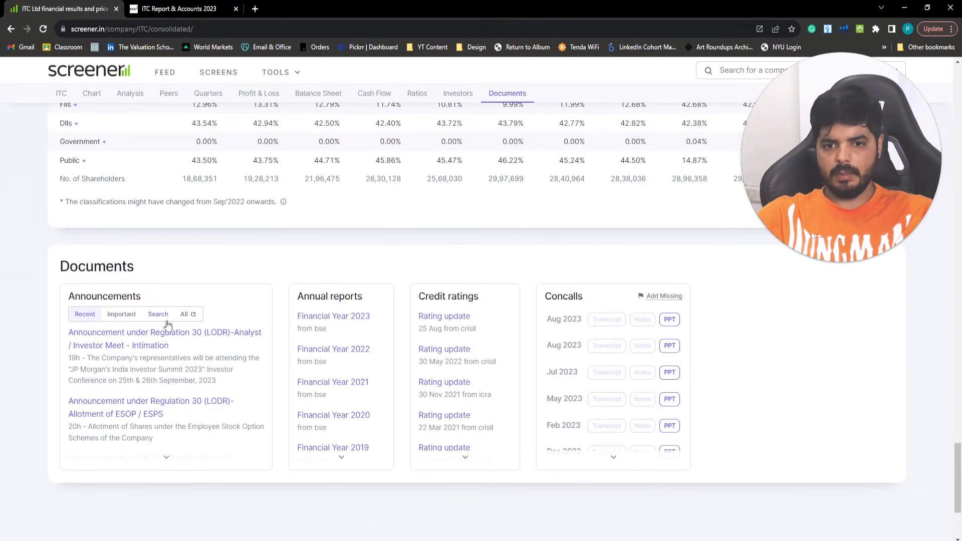
click(157, 314)
click(137, 333)
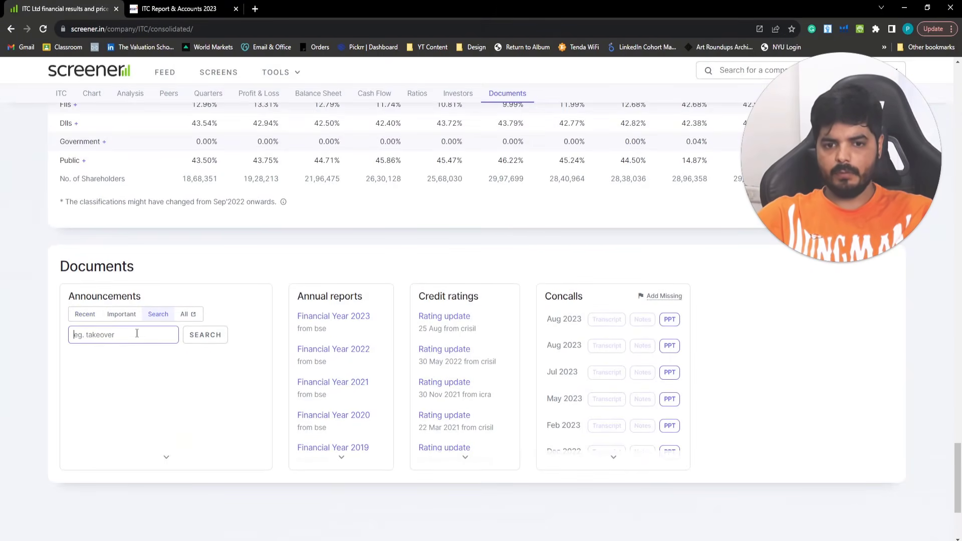
text(ITC)
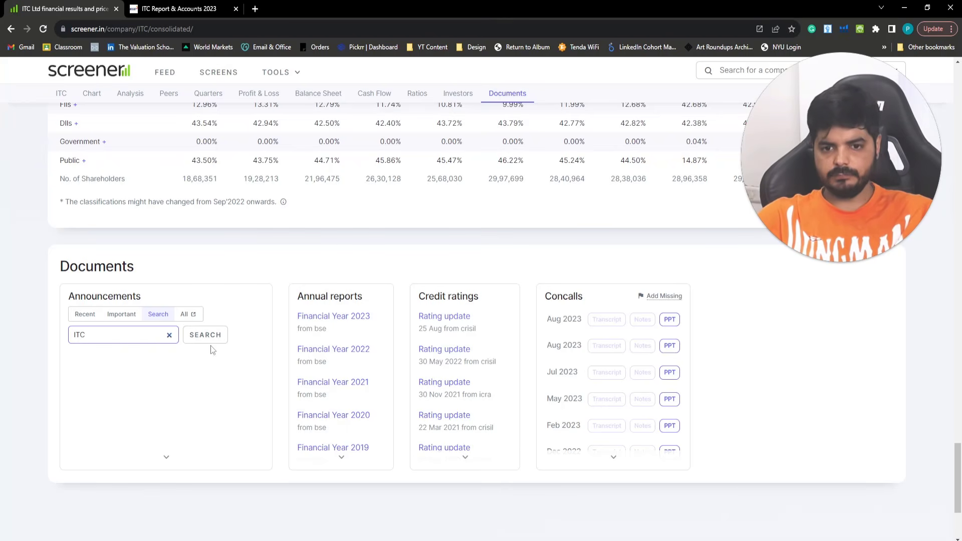
click(206, 339)
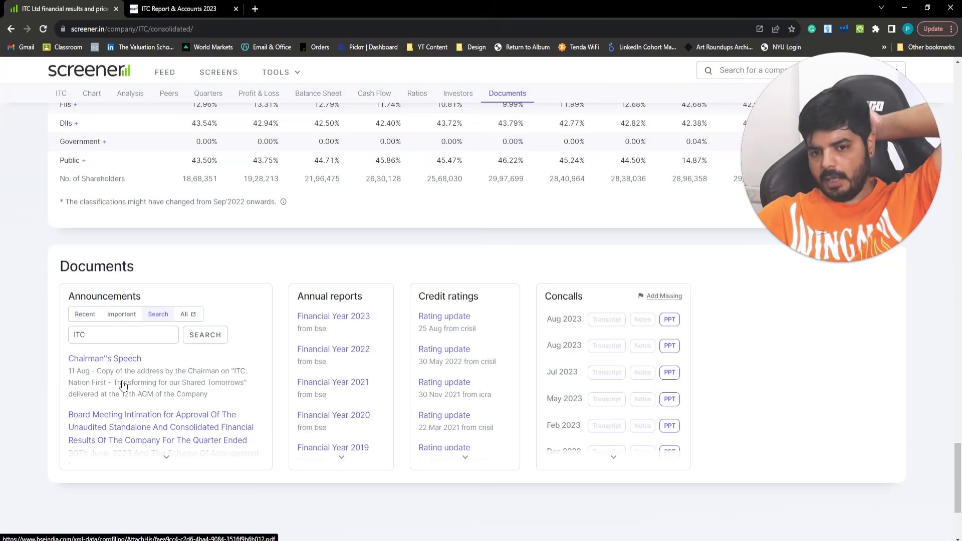
Expand the announcement results and open the 28 July acquisition update and the 24 July Analyst / Investor Meet intimation in new tabs
scroll(124, 385, down, 1)
click(170, 406)
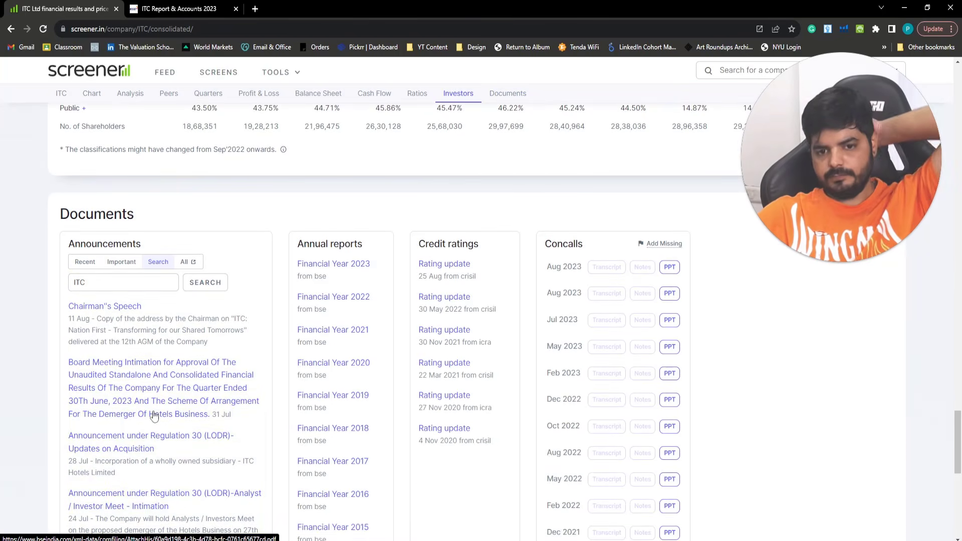
right_click(104, 444)
click(132, 328)
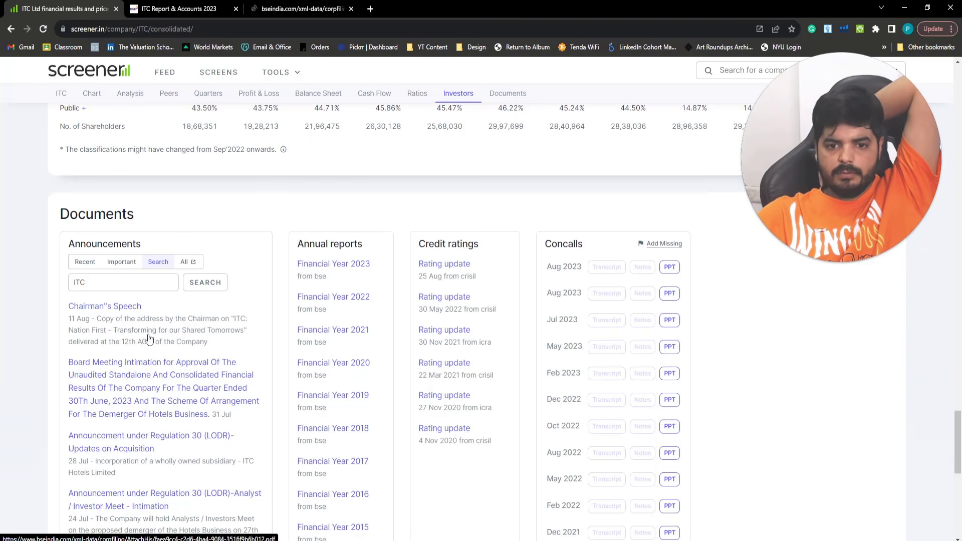
scroll(163, 454, down, 1)
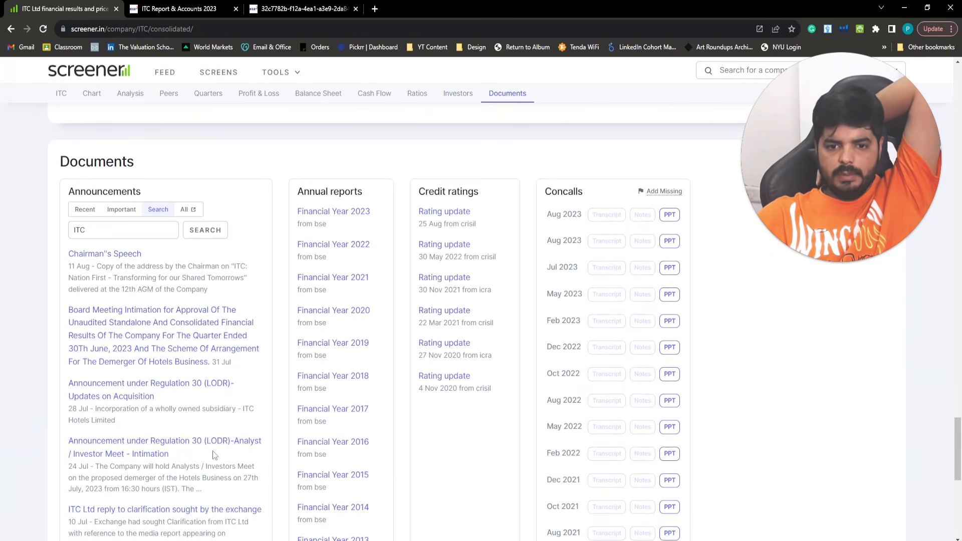
right_click(132, 457)
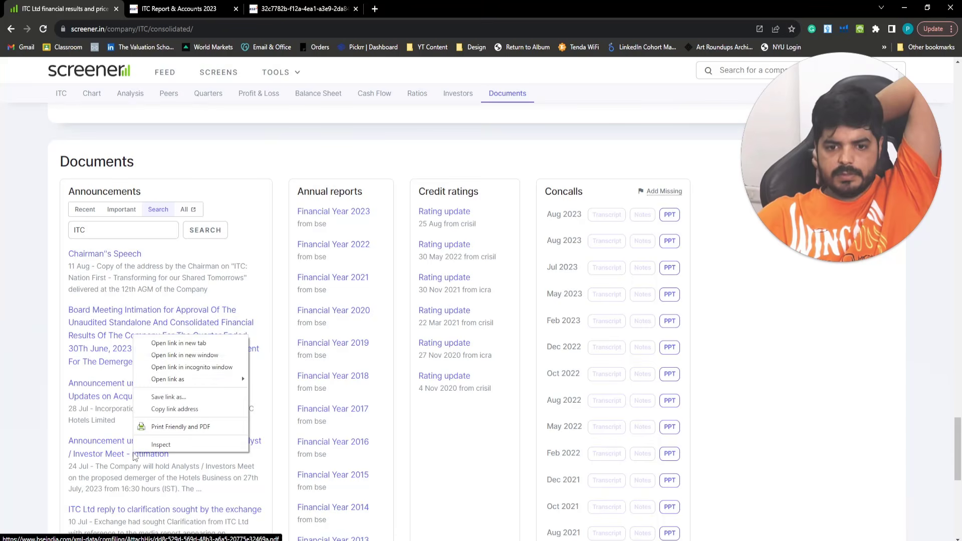
click(186, 343)
Open ITC's 10 July reply to the exchange's clarification request and the 11 August Chairman's Speech in new tabs
scroll(185, 344, down, 3)
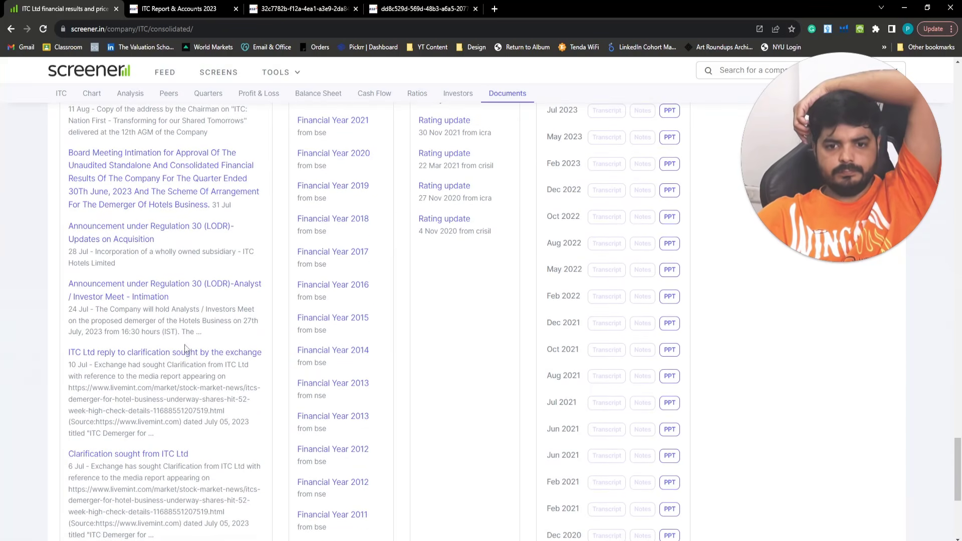
right_click(192, 352)
click(197, 356)
scroll(146, 381, down, 2)
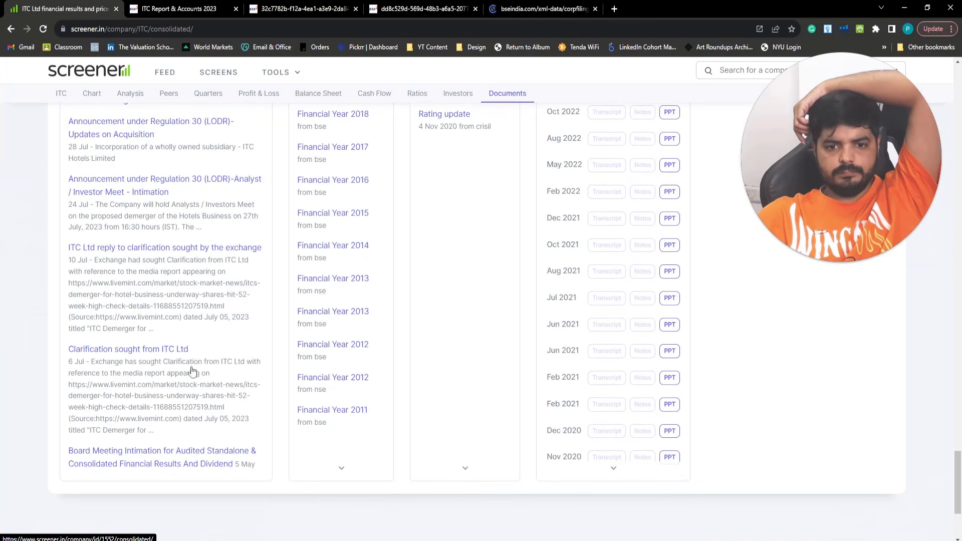
scroll(196, 468, up, 4)
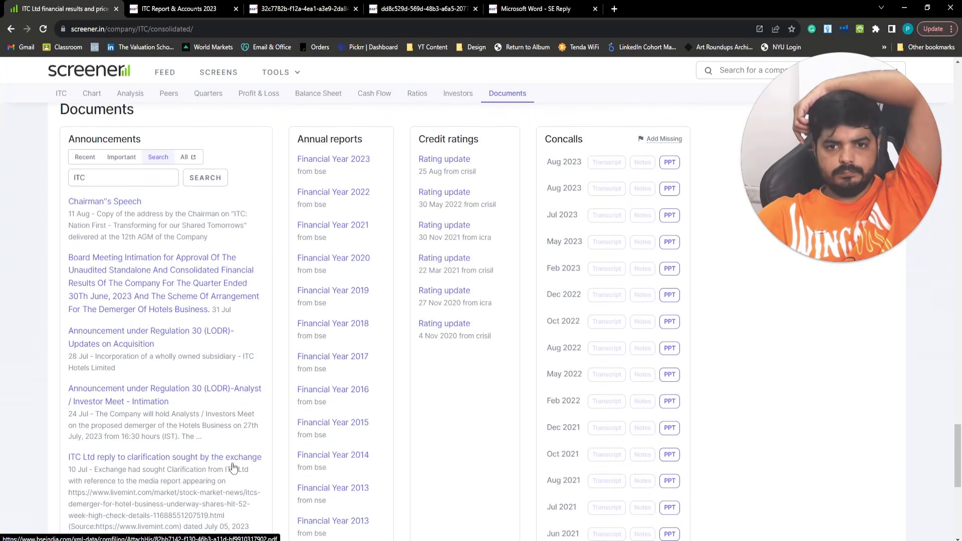
right_click(110, 205)
click(112, 205)
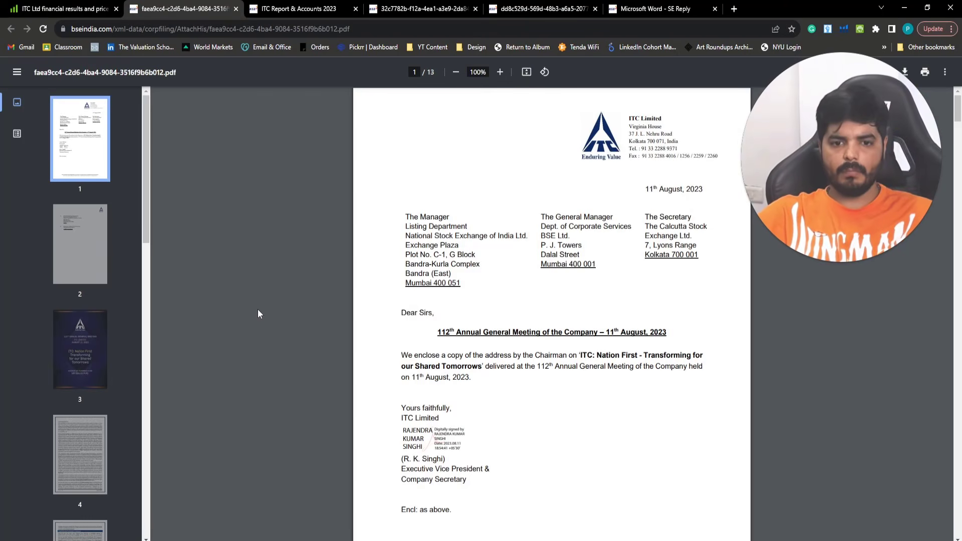
Skim the Chairman's AGM address through to its conclusion for recent developments across ITC's businesses
scroll(365, 308, down, 15)
scroll(367, 307, down, 8)
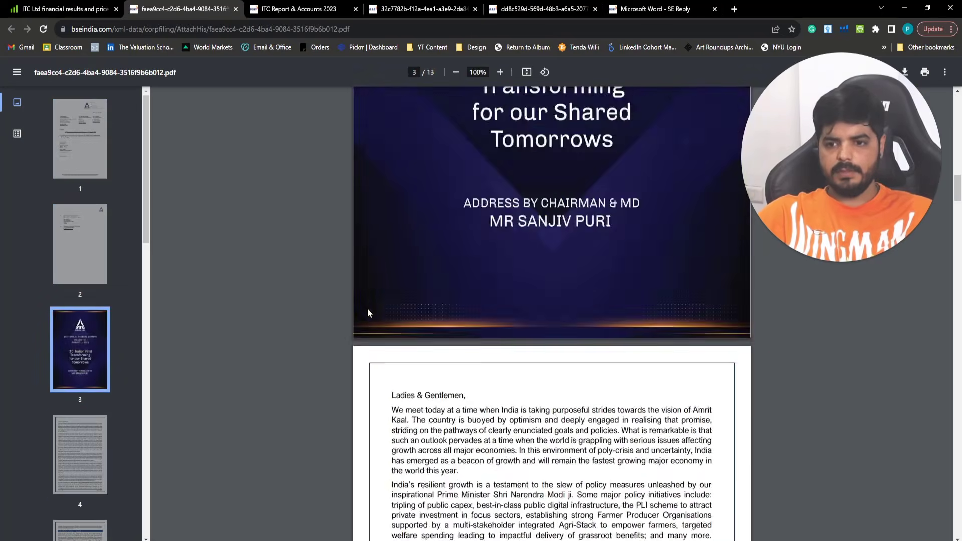
scroll(368, 308, up, 5)
scroll(368, 308, down, 15)
scroll(367, 312, up, 5)
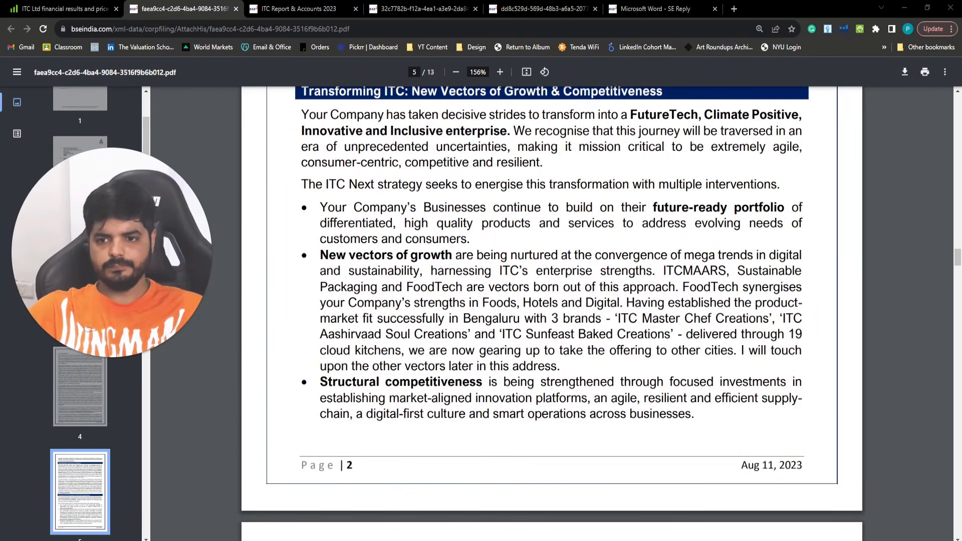
scroll(461, 263, up, 6)
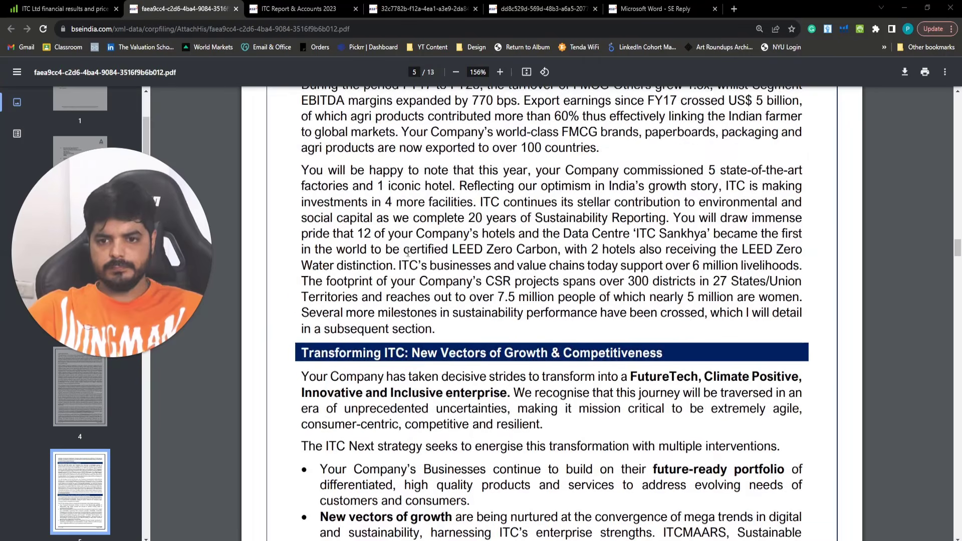
scroll(387, 349, down, 4)
scroll(387, 349, down, 10)
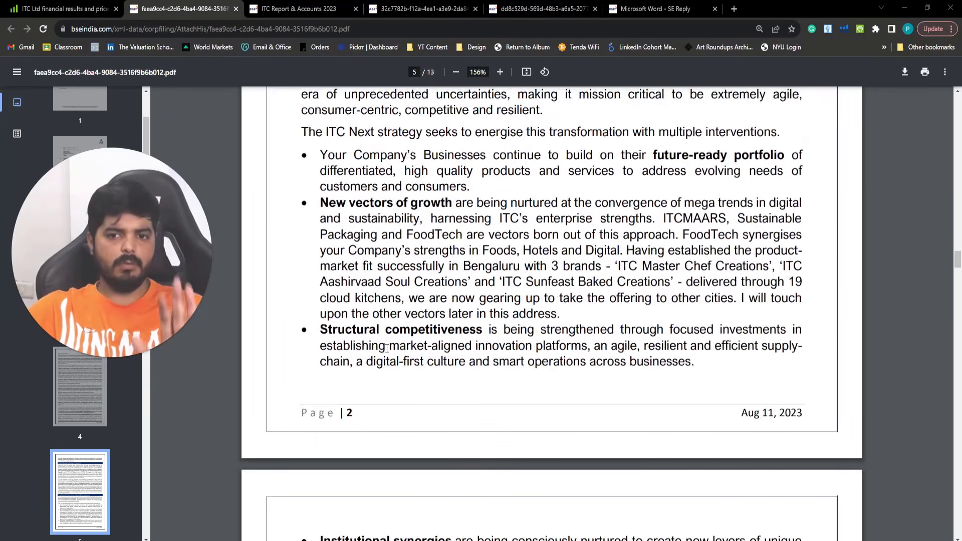
scroll(387, 349, down, 15)
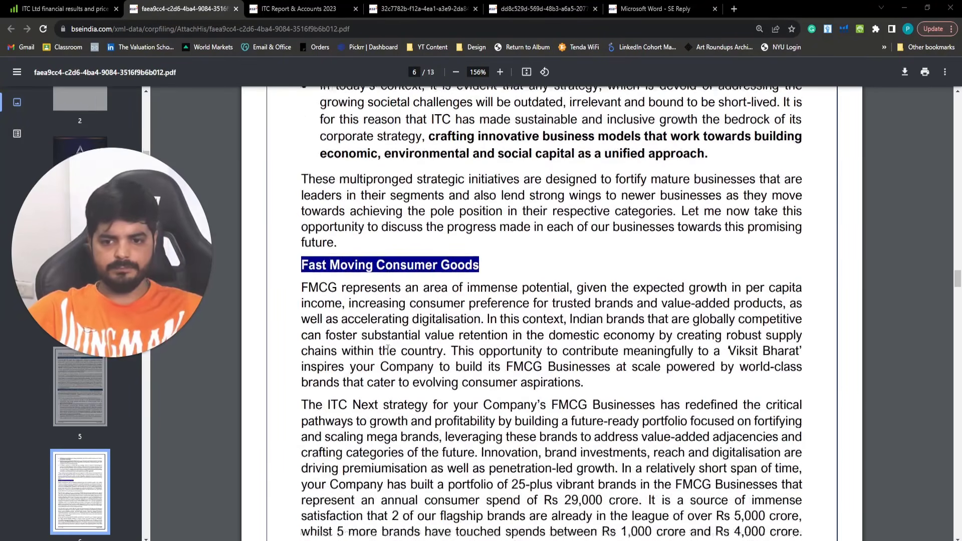
scroll(387, 349, down, 9)
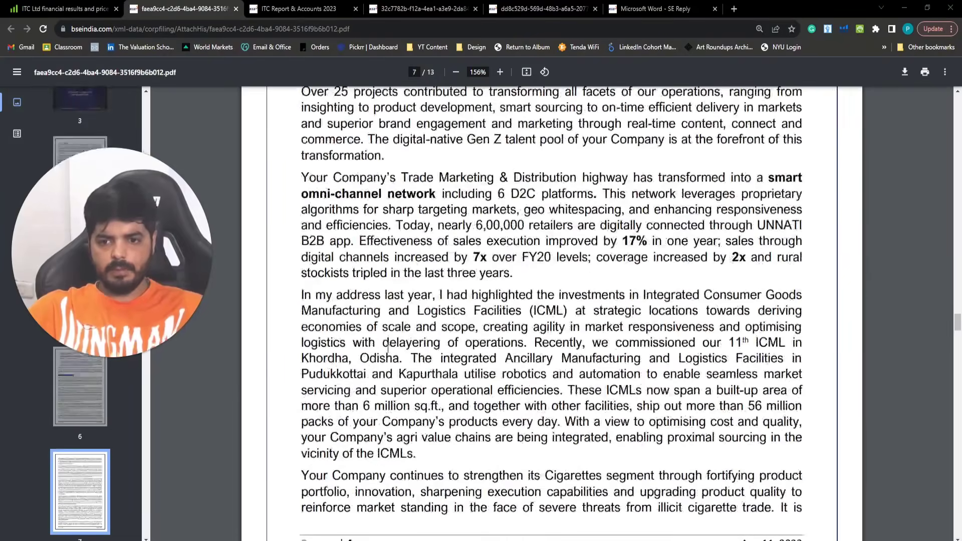
scroll(387, 349, down, 14)
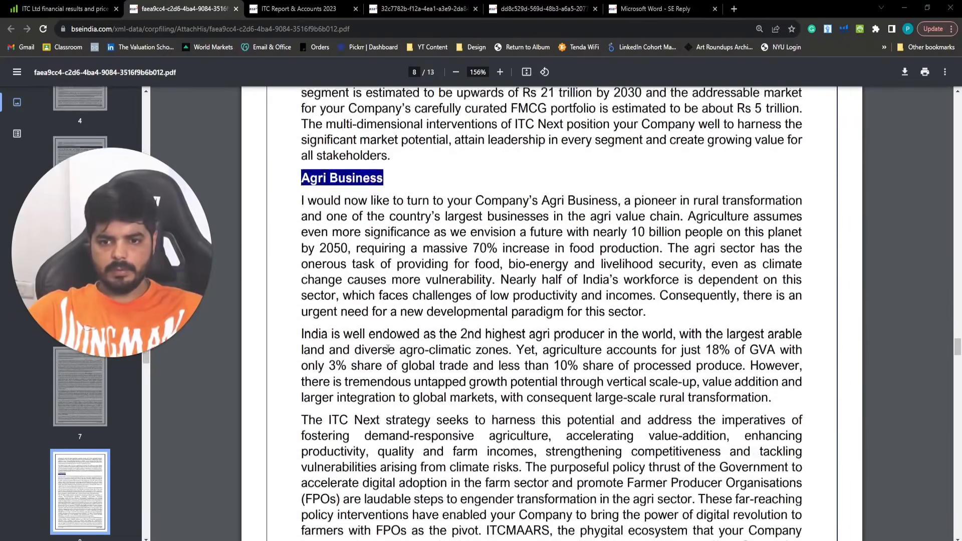
scroll(388, 349, down, 14)
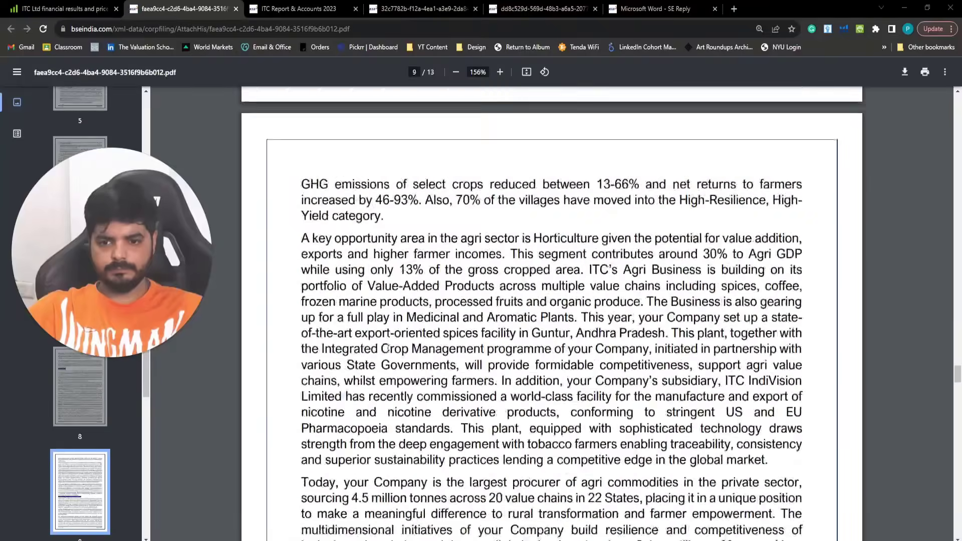
scroll(388, 348, down, 15)
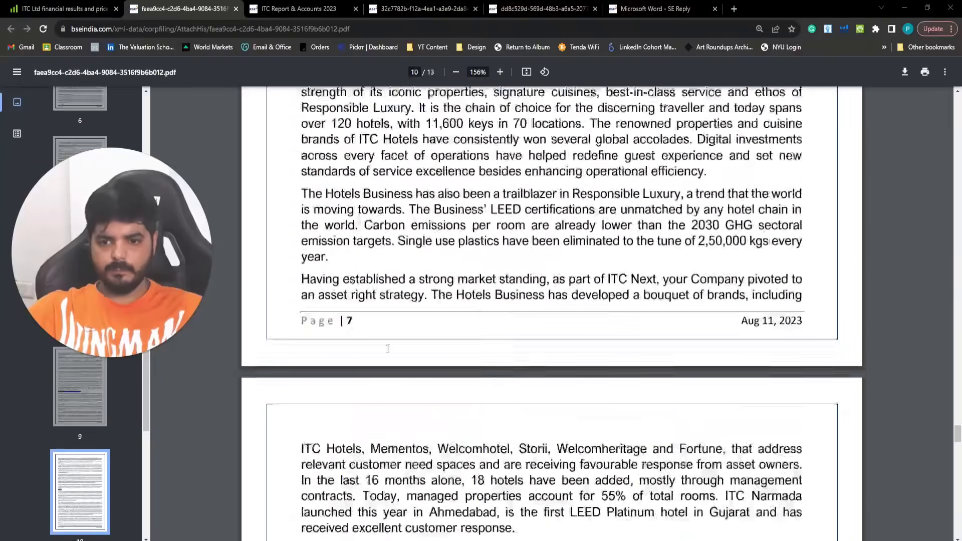
scroll(387, 348, down, 20)
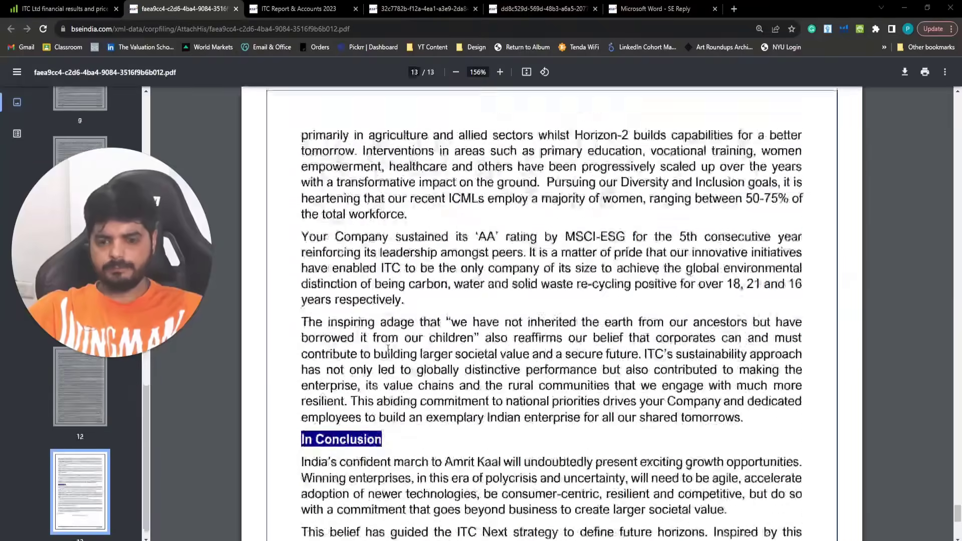
scroll(387, 348, down, 9)
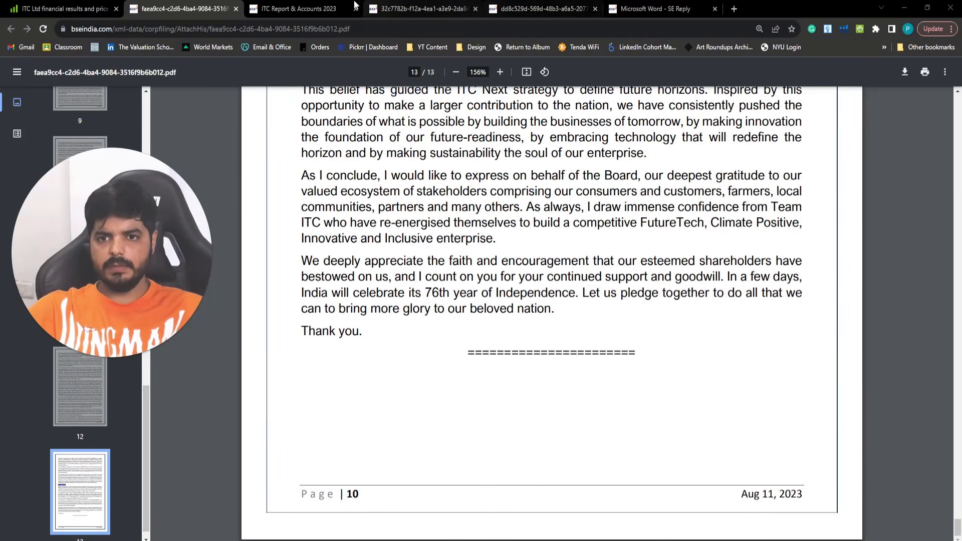
Close the ITC Report & Accounts 2023, look through the letter on incorporating ITC Hotels Limited, and close it too
click(301, 9)
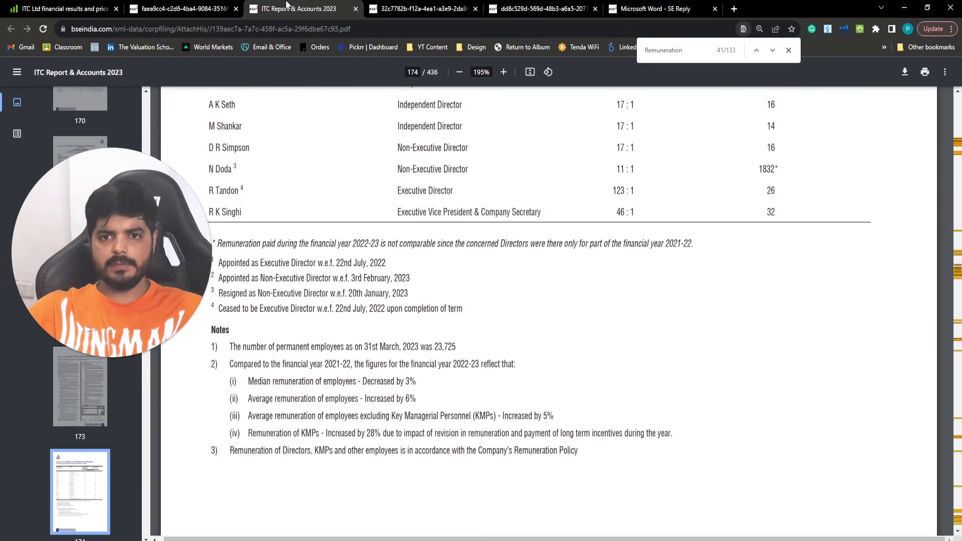
click(356, 9)
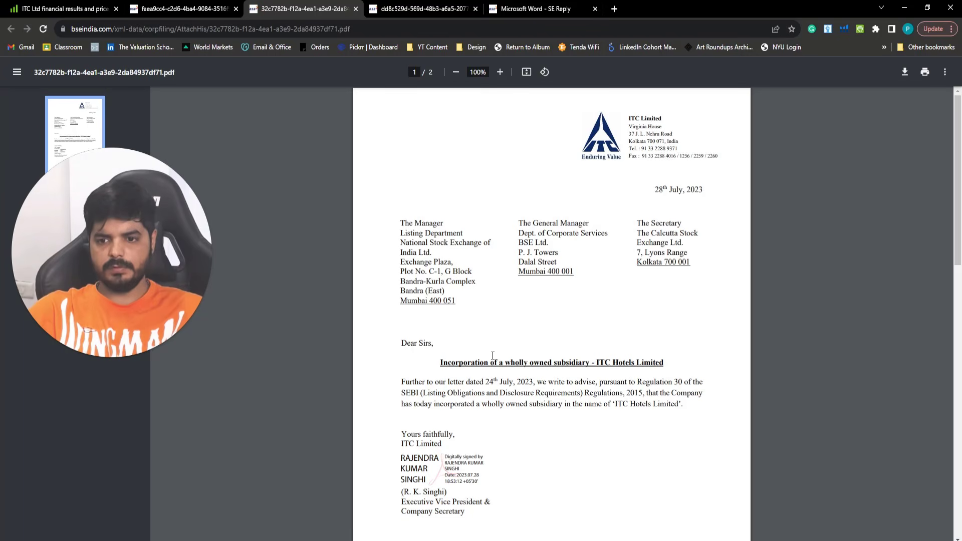
scroll(700, 408, down, 12)
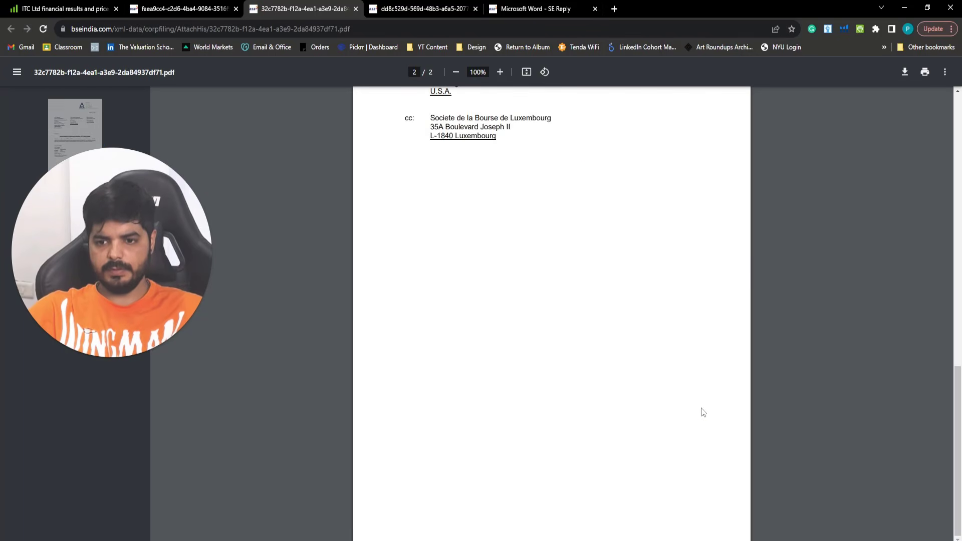
scroll(700, 408, up, 5)
click(356, 9)
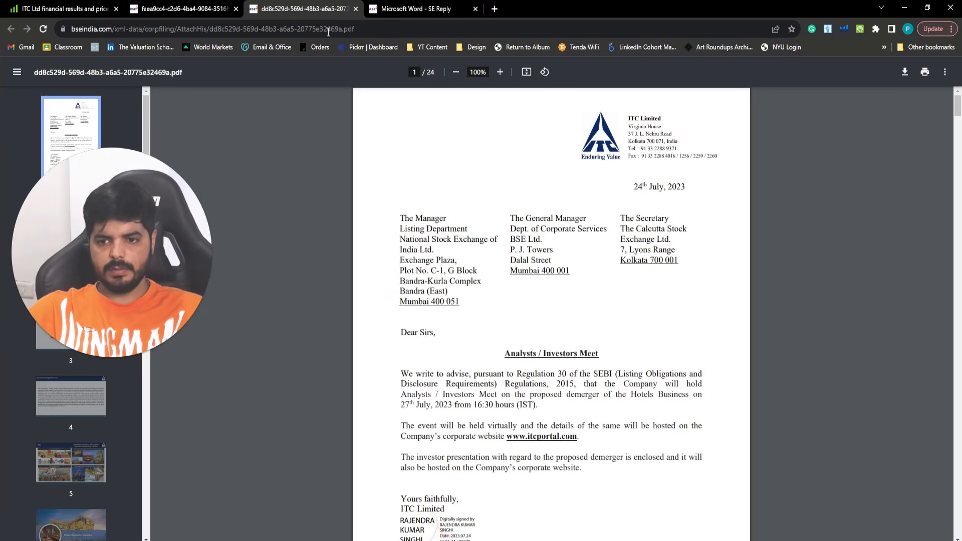
Read the 24 July Analysts / Investors Meet letter and the demerger presentation's opening slides through the ITC Hotels 2003 to 2017 growth phase
scroll(535, 360, down, 2)
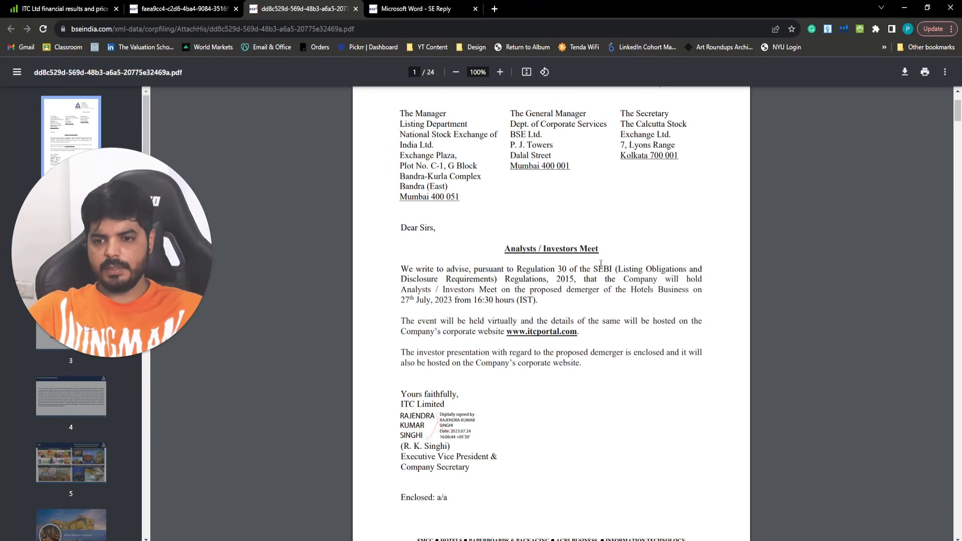
scroll(610, 372, down, 20)
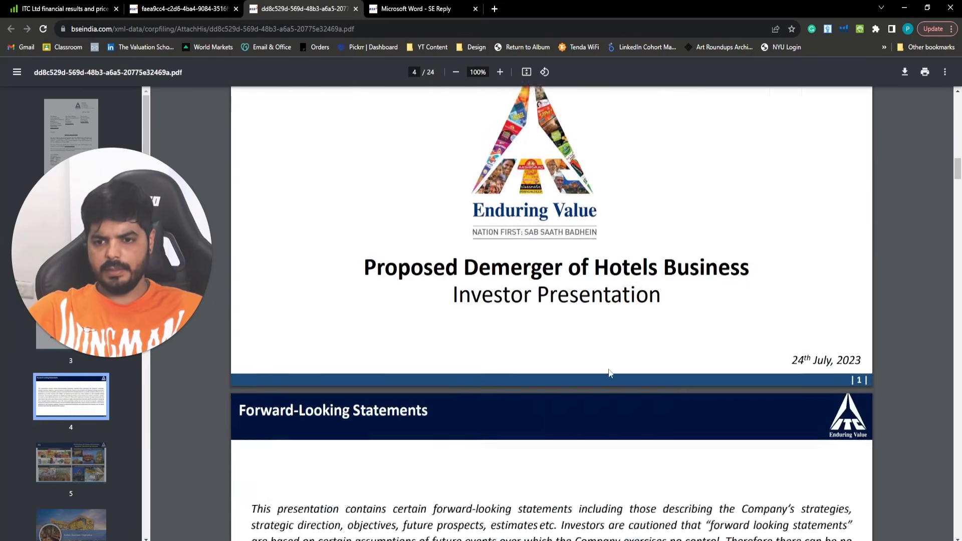
scroll(611, 374, up, 3)
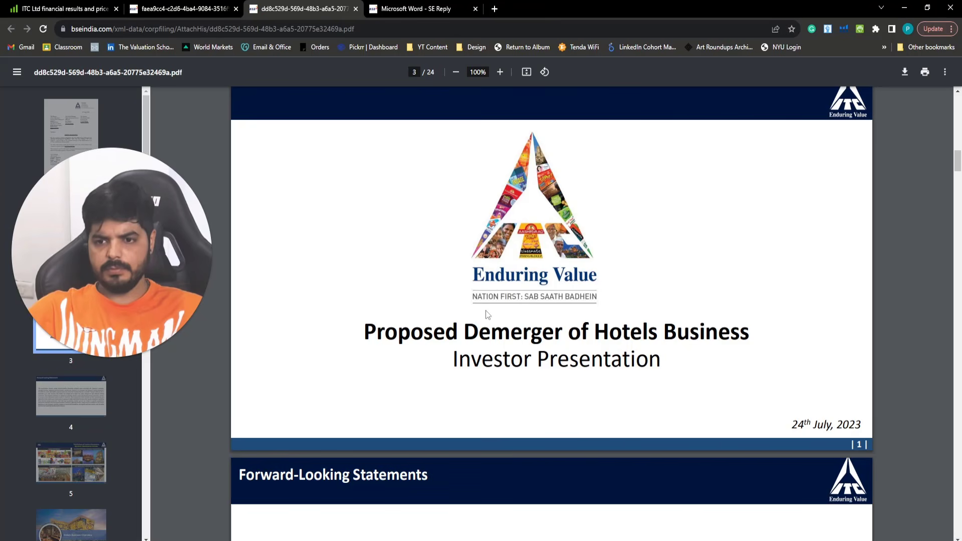
drag(745, 334, 746, 335)
scroll(723, 404, down, 15)
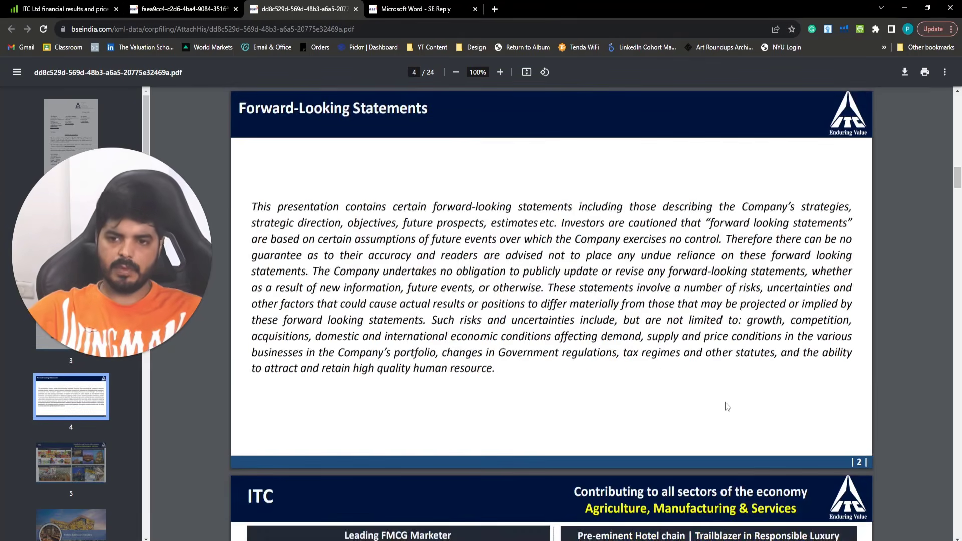
scroll(727, 405, down, 14)
scroll(387, 259, up, 5)
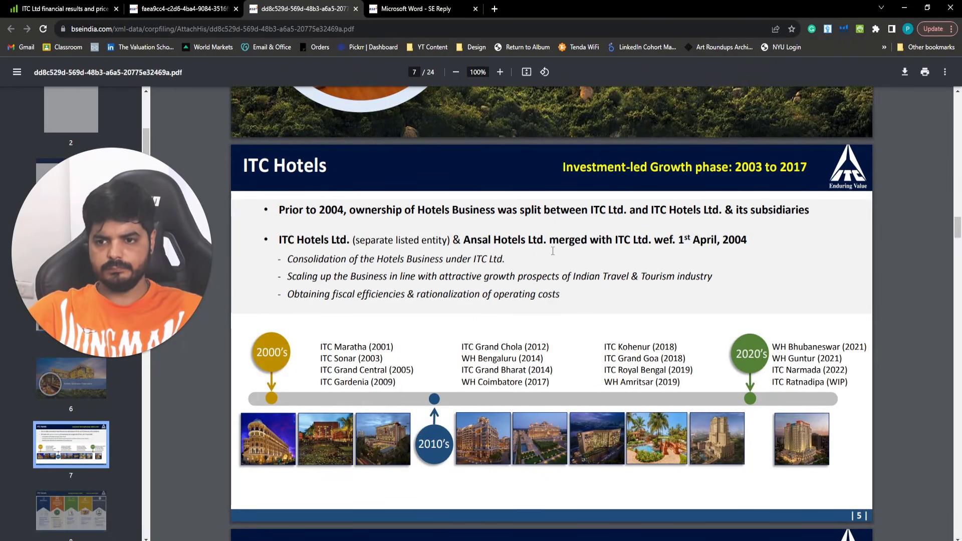
scroll(552, 251, down, 1)
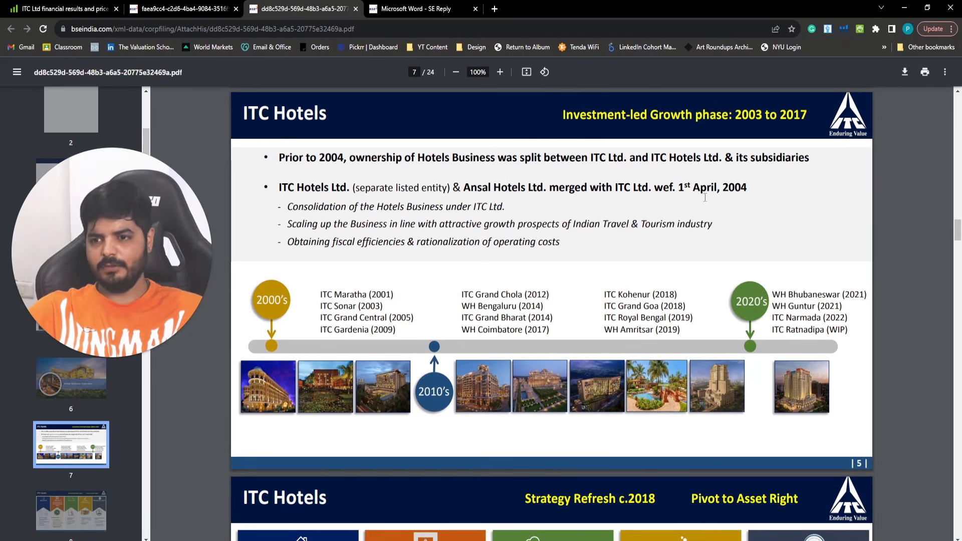
drag(674, 188, 791, 188)
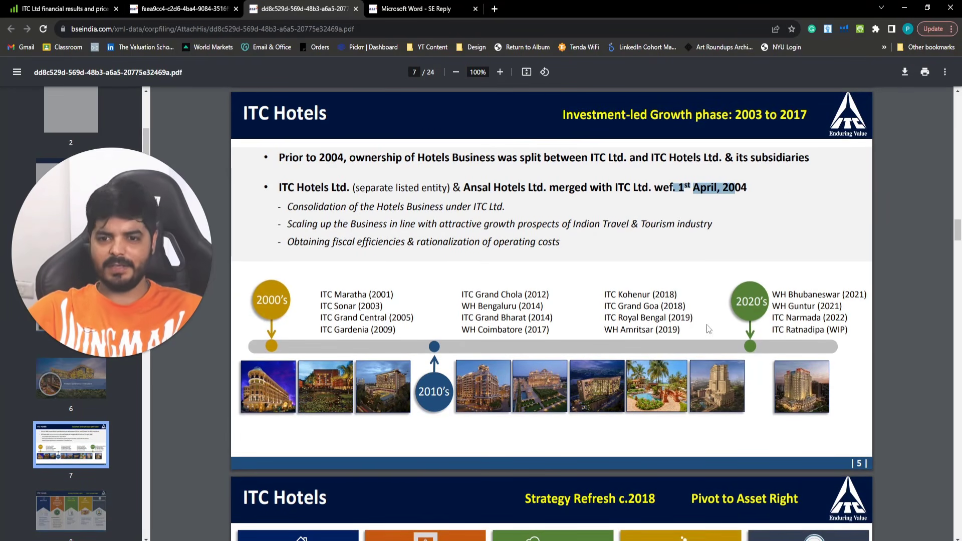
Skim the presentation's slides on ITC Hotels' financial growth, brands, cuisines, sustainability, digital architecture, awards and the hospitality industry outlook
scroll(709, 329, down, 15)
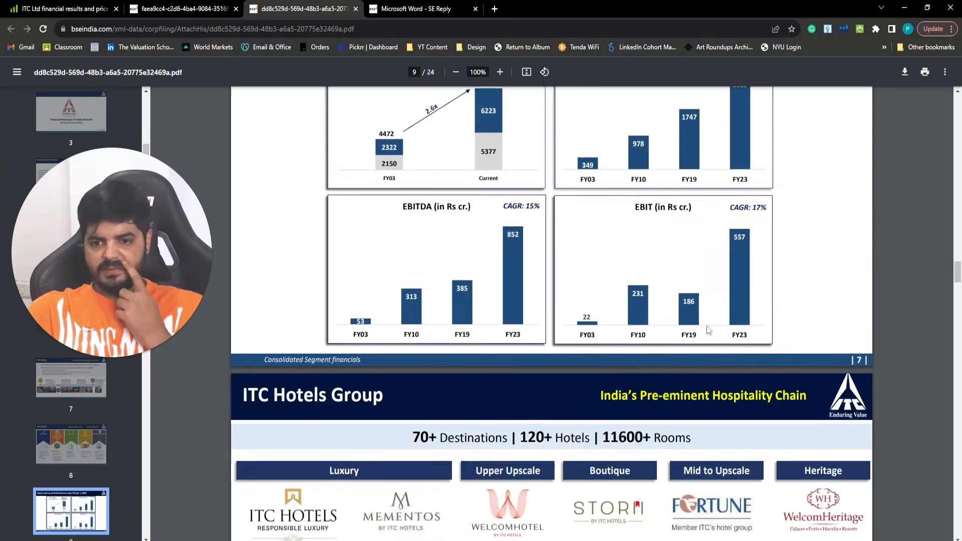
scroll(708, 329, down, 3)
scroll(706, 332, down, 4)
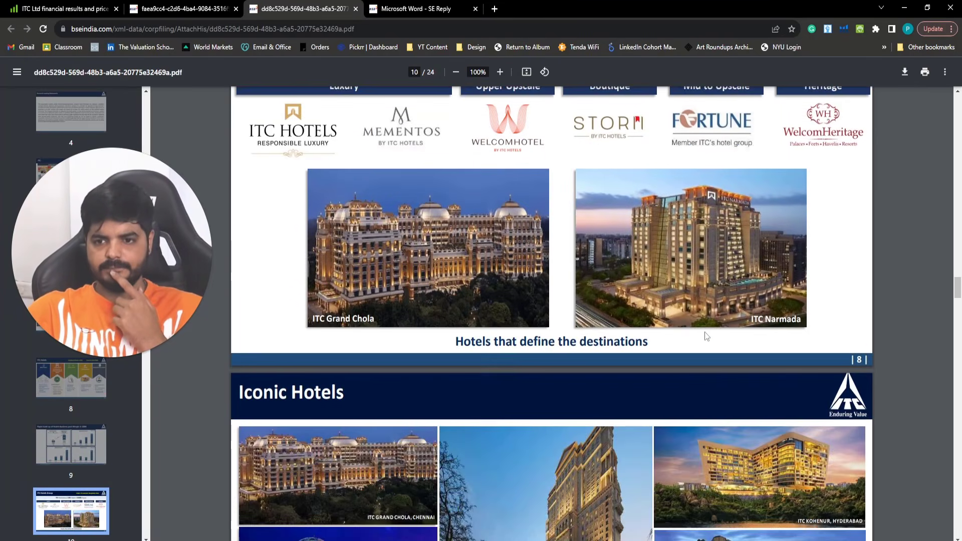
scroll(705, 336, up, 2)
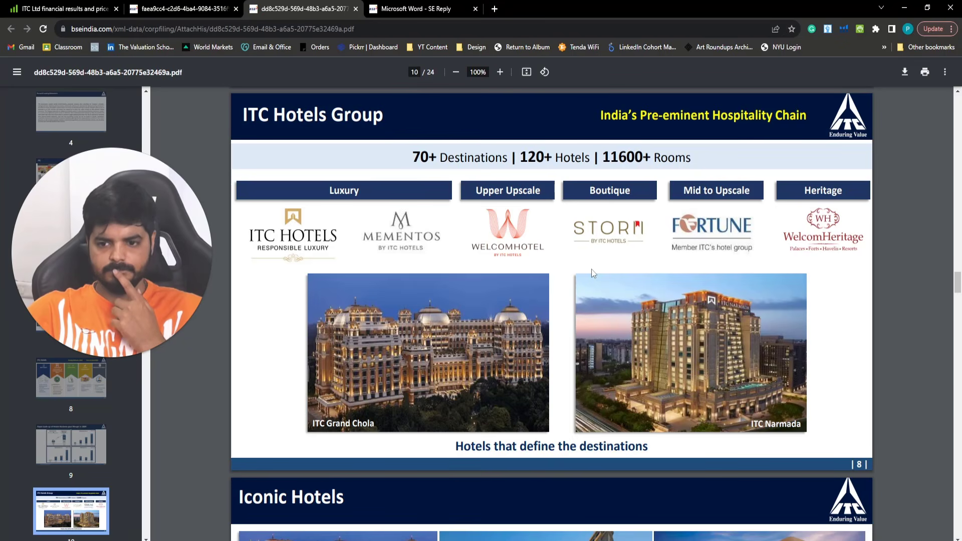
scroll(591, 273, down, 15)
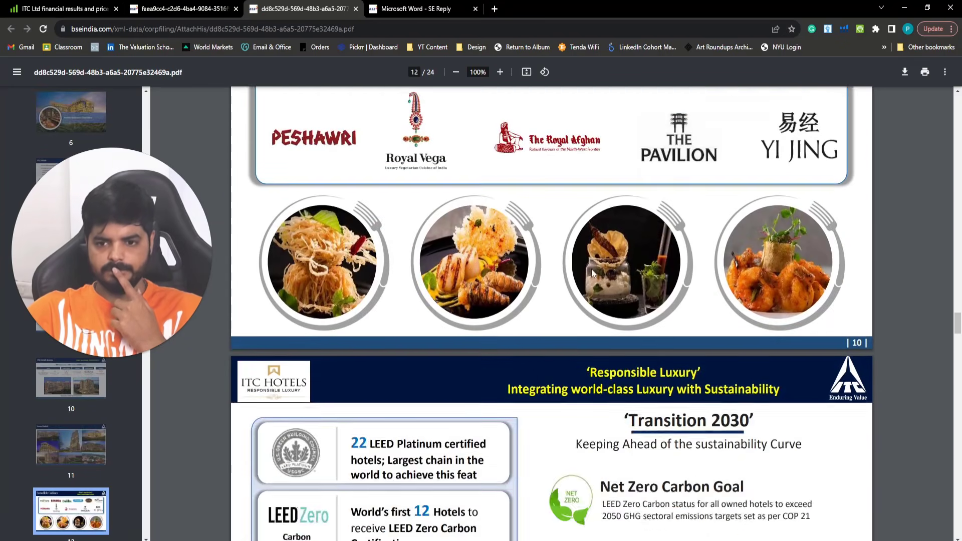
scroll(591, 273, up, 4)
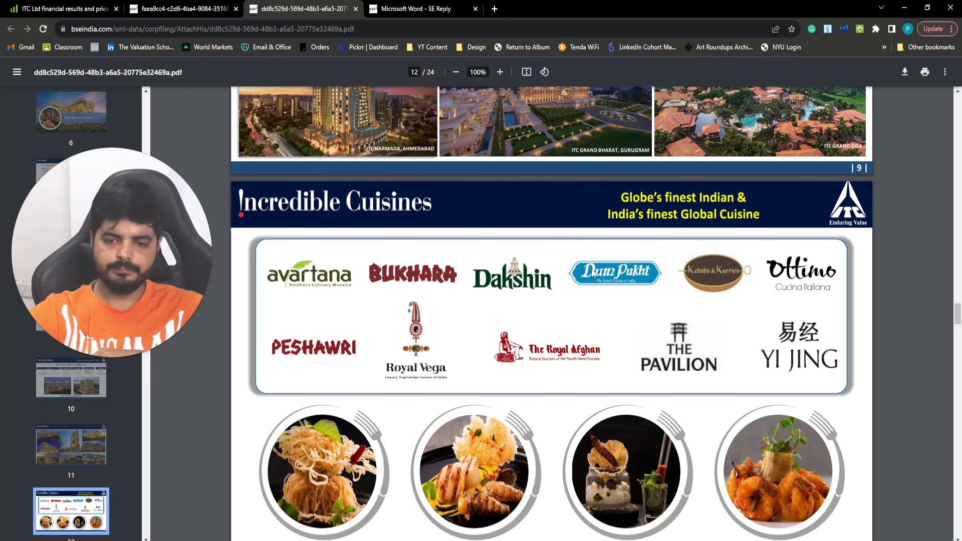
scroll(810, 243, down, 5)
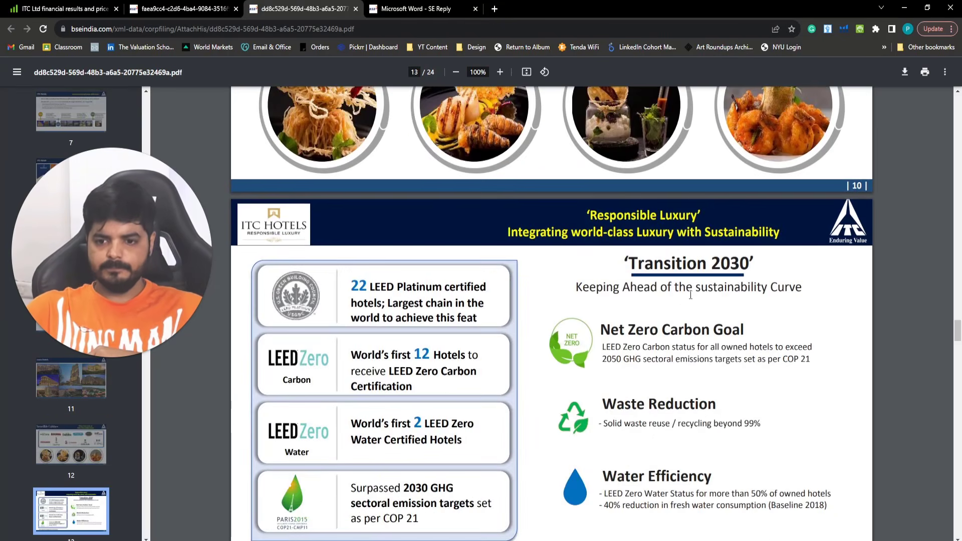
scroll(690, 295, down, 4)
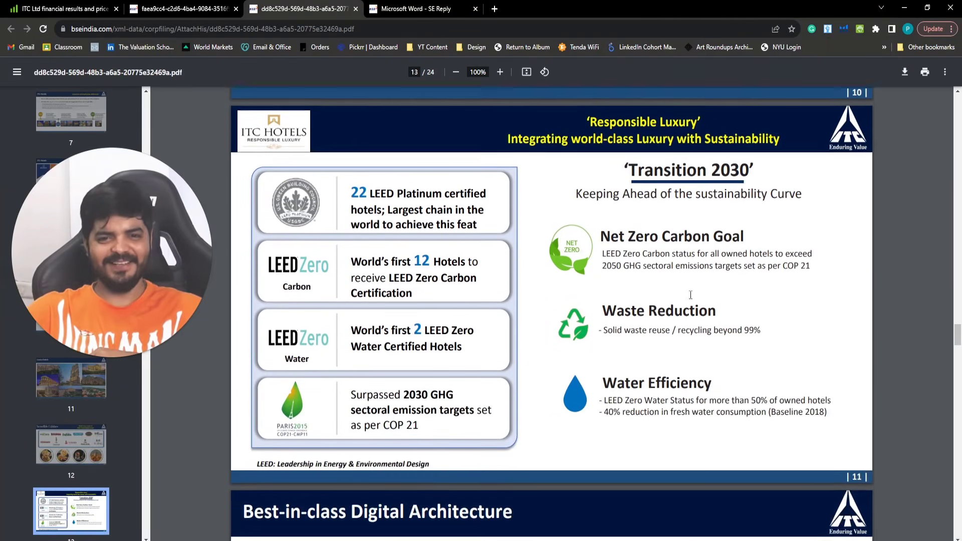
scroll(544, 240, down, 12)
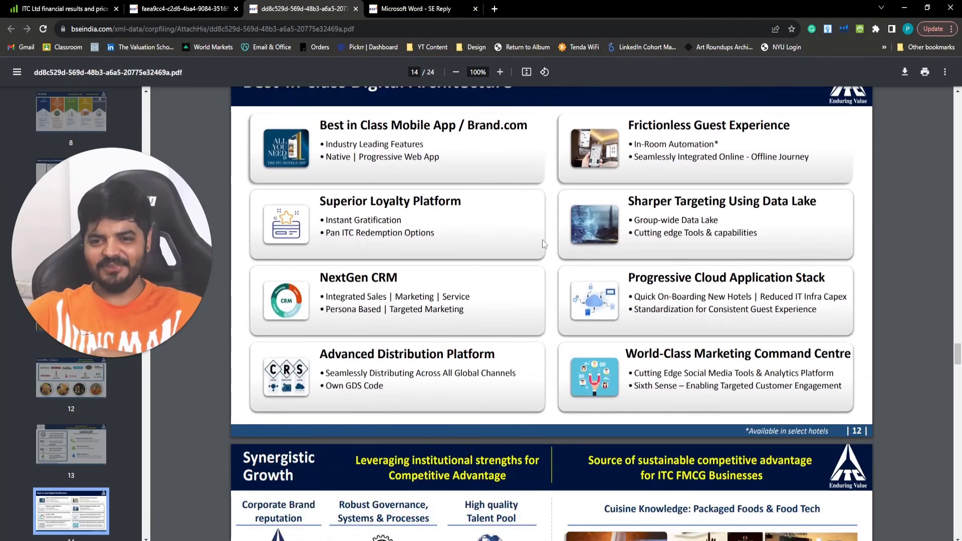
scroll(542, 239, down, 12)
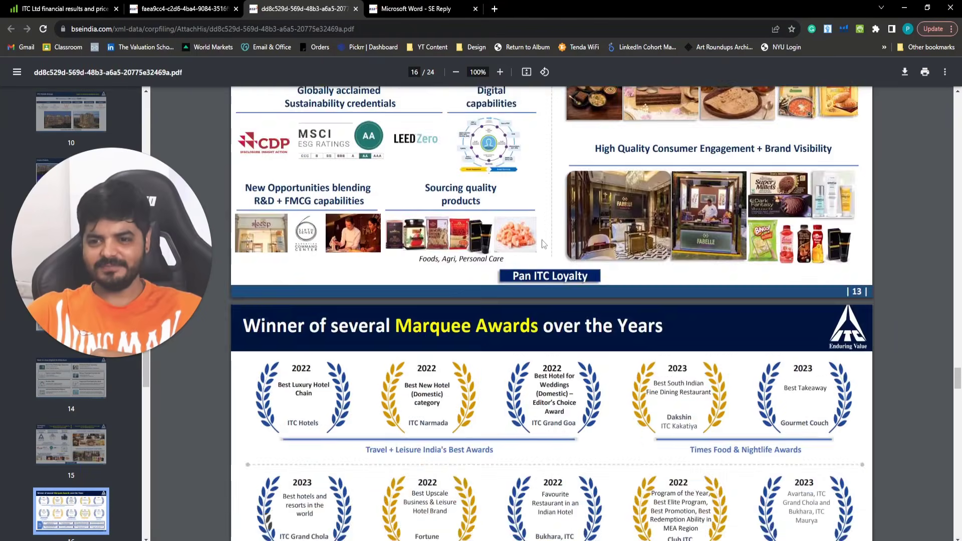
scroll(542, 243, down, 15)
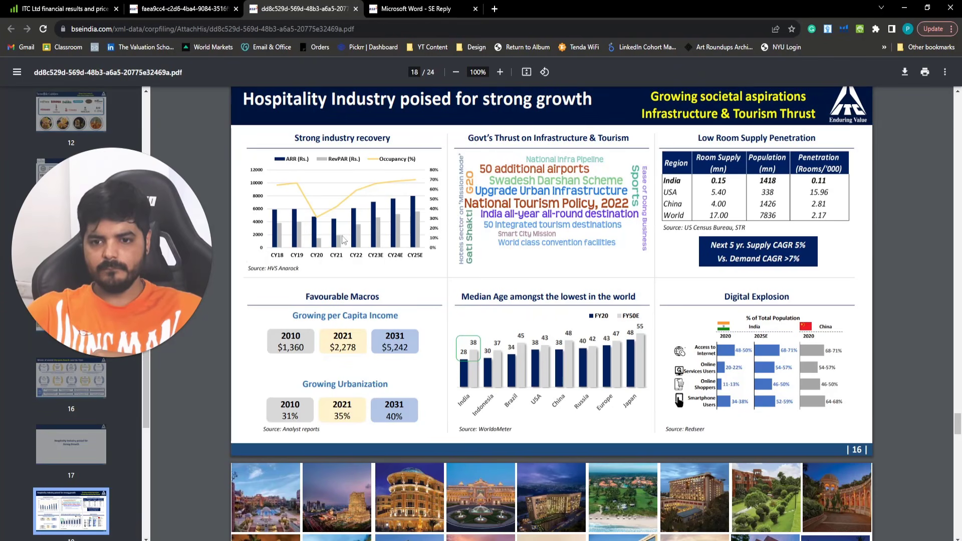
Examine the Strategic Rationale, Transaction Summary and Proposed Demerger slides for the reasons and resulting shareholding structure of the hotels demerger
scroll(843, 386, down, 18)
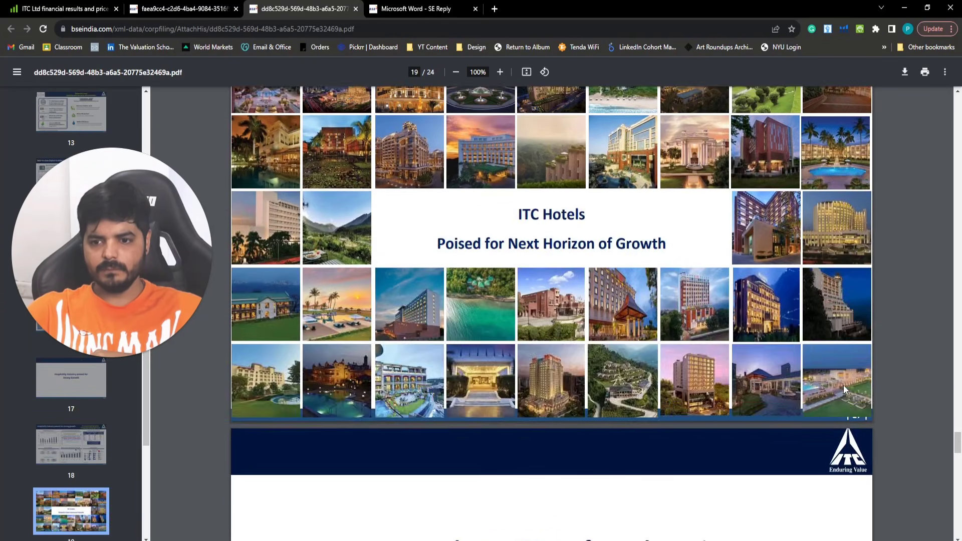
scroll(846, 389, down, 5)
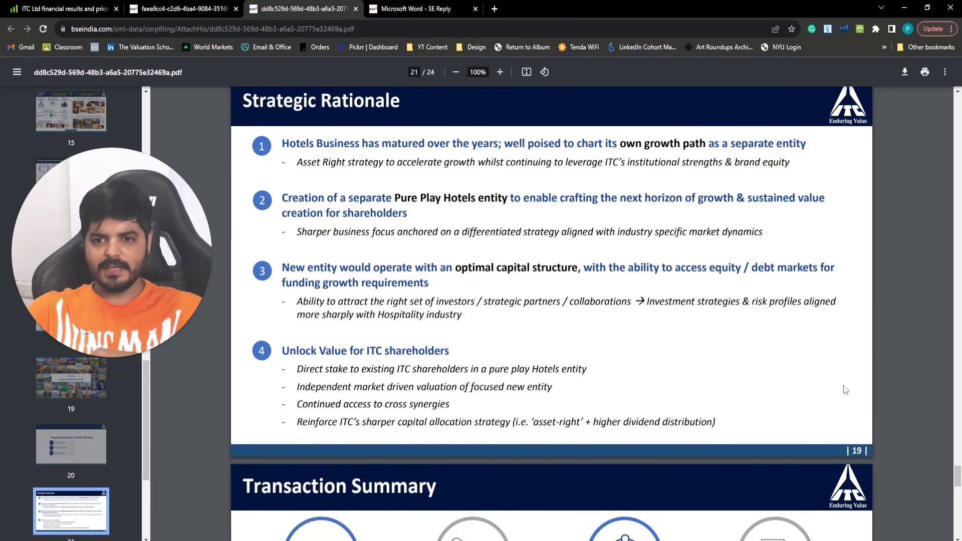
scroll(845, 390, down, 10)
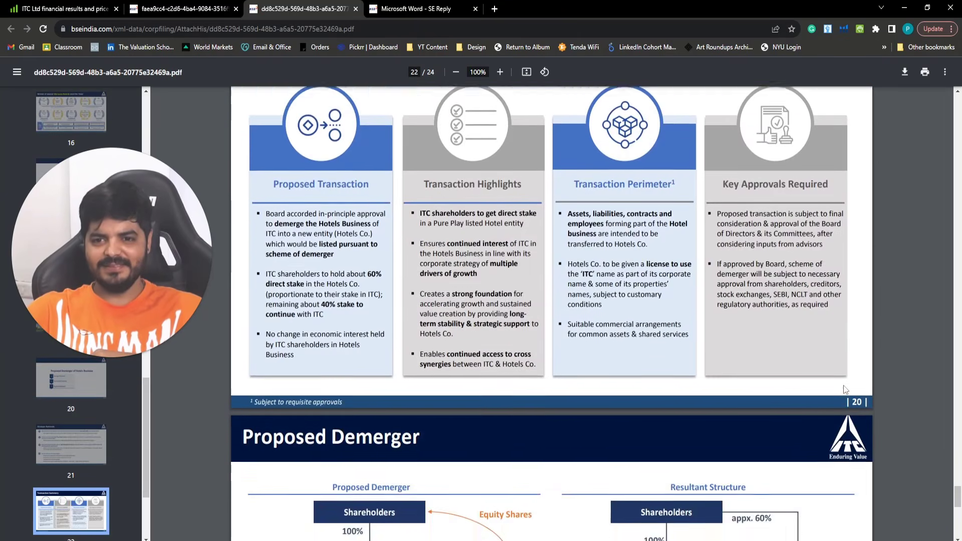
scroll(846, 389, up, 4)
scroll(845, 390, down, 7)
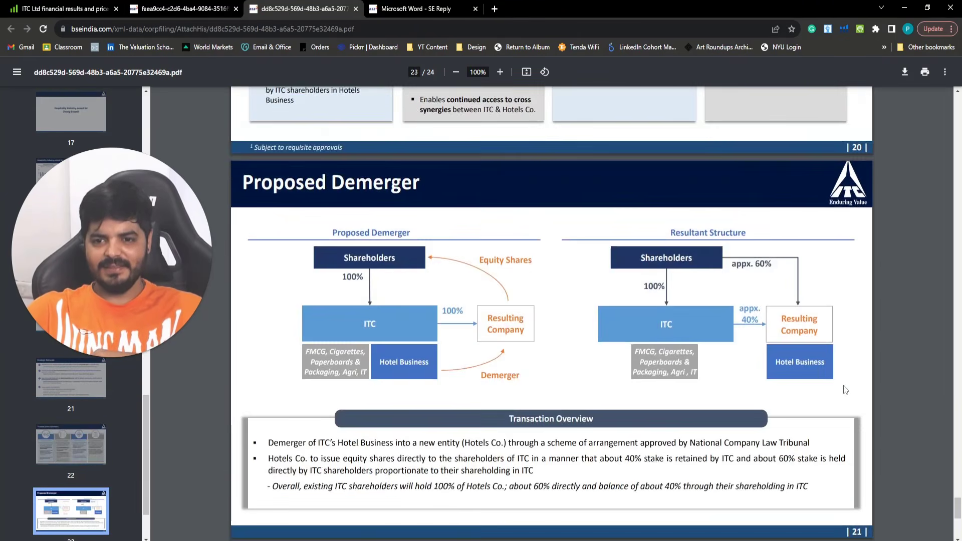
scroll(845, 390, down, 7)
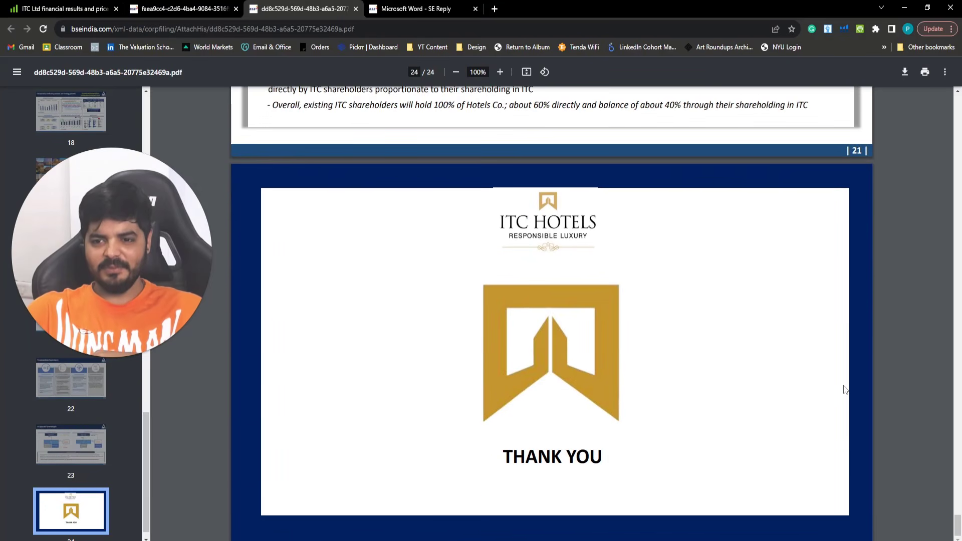
scroll(376, 255, up, 20)
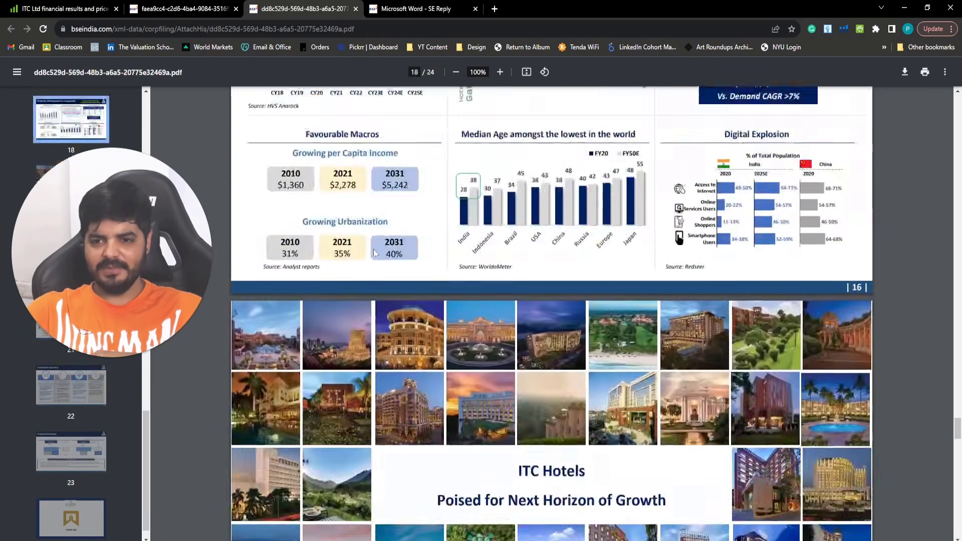
Read ITC's 7 July News Clarification reply for its 'asset-right' hotels strategy and its commitment to inform the exchanges of material developments
key(ctrl+Tab)
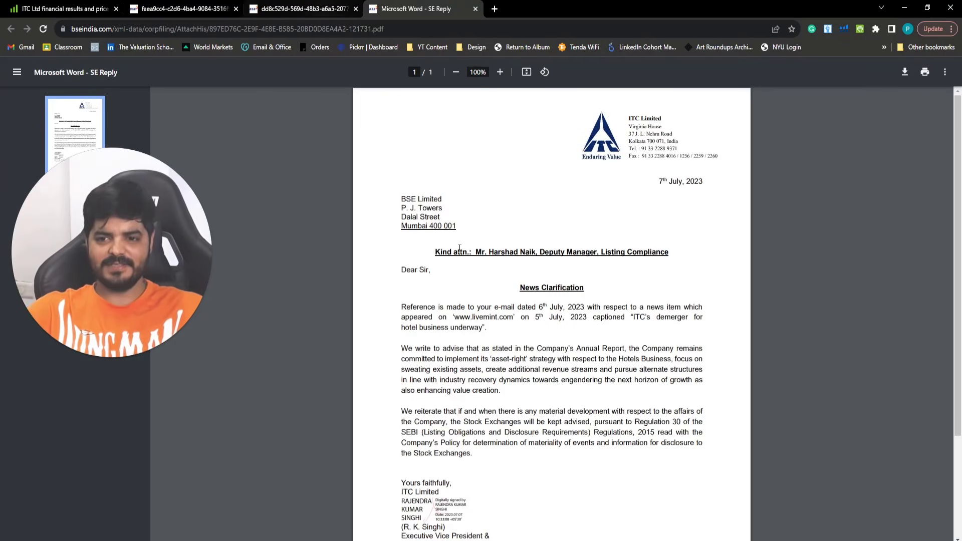
scroll(462, 255, down, 3)
scroll(462, 255, up, 2)
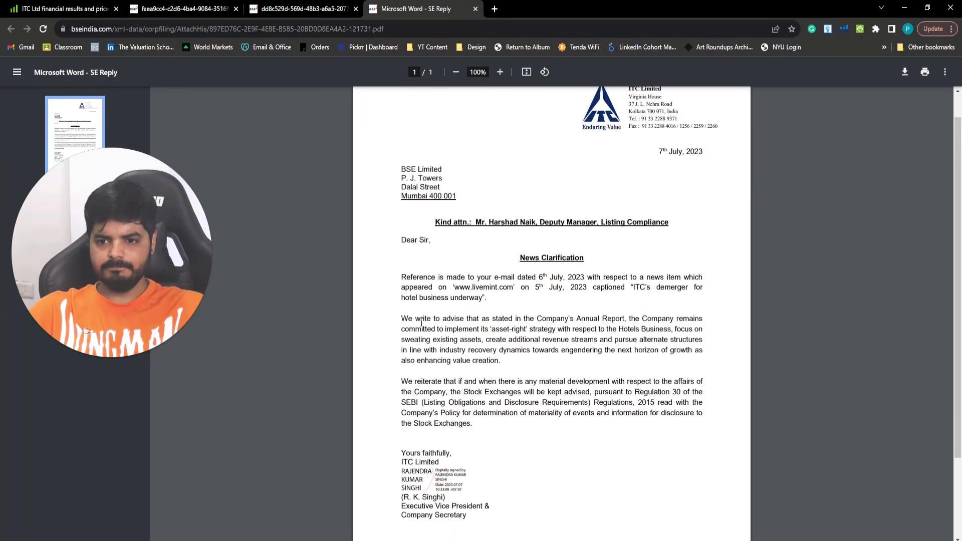
drag(474, 320, 604, 321)
click(579, 326)
drag(504, 329, 643, 329)
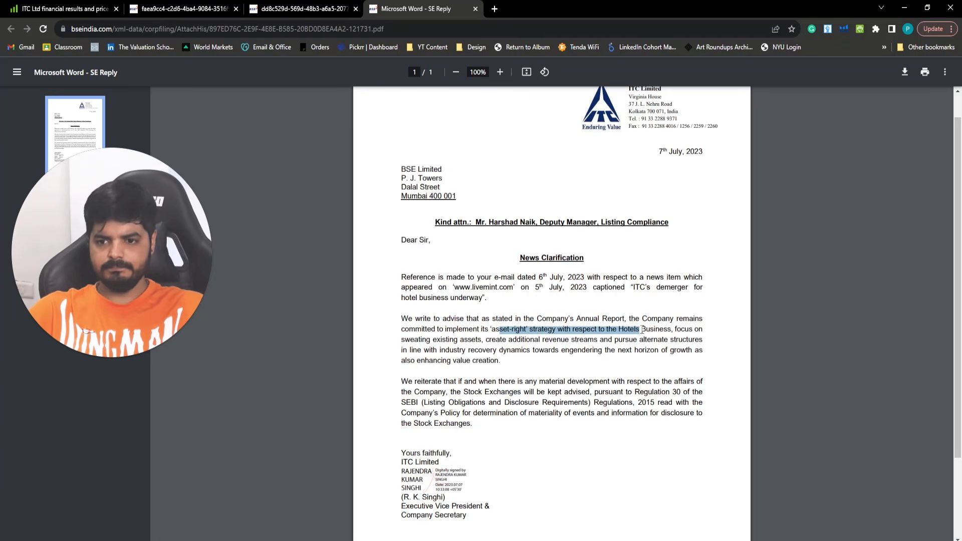
click(437, 331)
drag(480, 383, 639, 381)
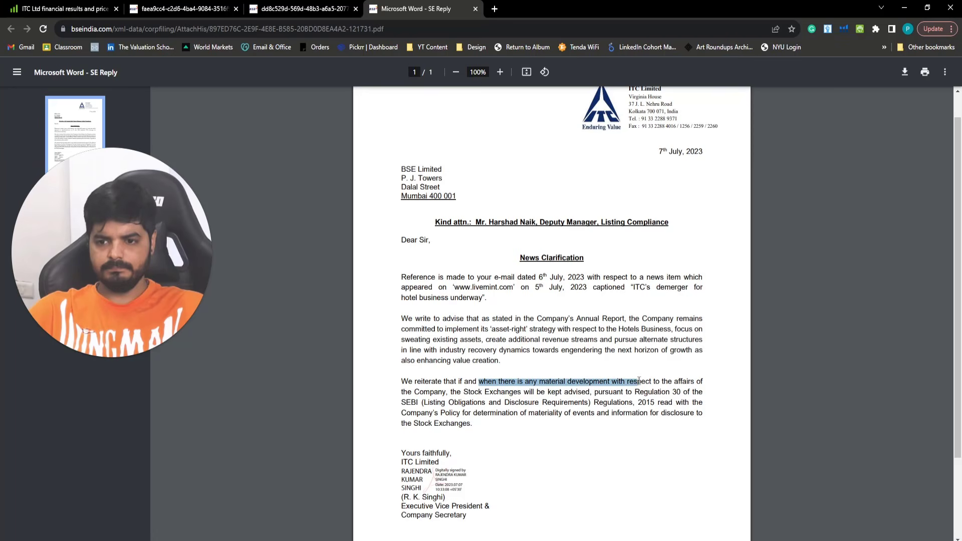
drag(699, 381, 671, 392)
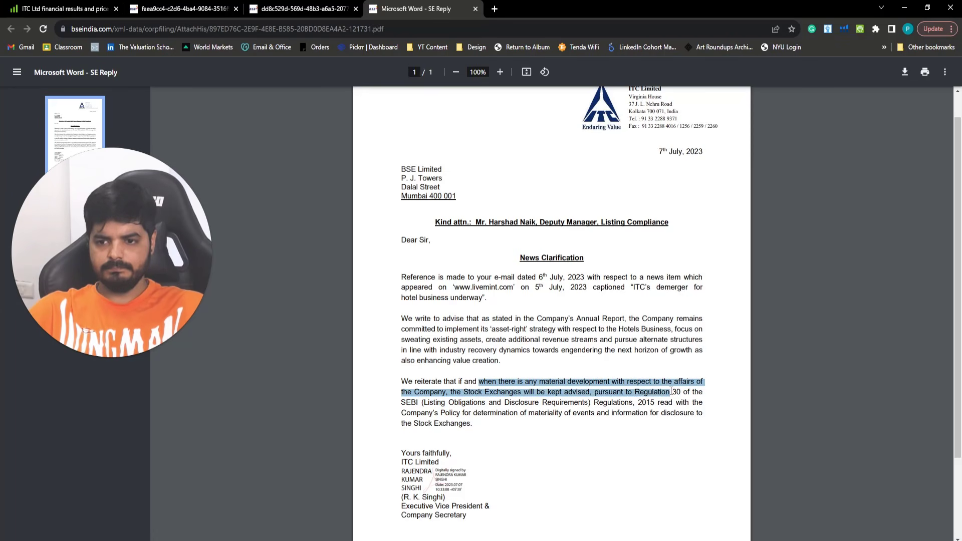
click(668, 390)
Reread the clarification letter's reference to the livemint.com demerger news item and its passage on material developments
drag(519, 276, 709, 293)
click(672, 310)
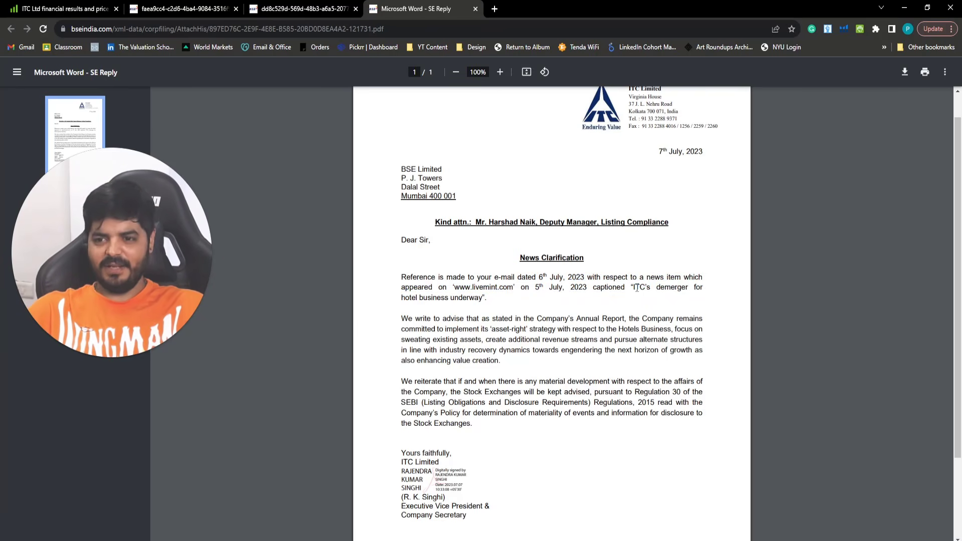
drag(632, 287, 689, 289)
drag(432, 288, 460, 288)
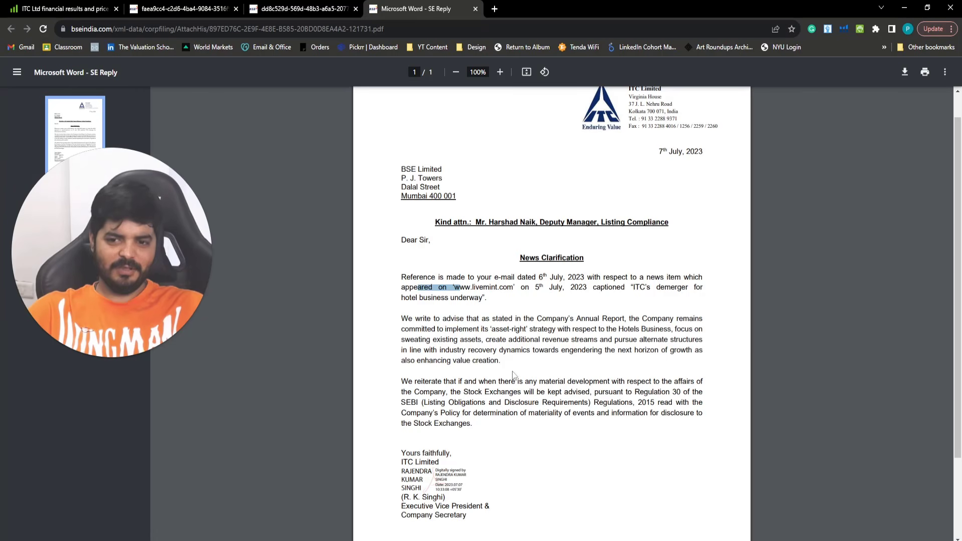
drag(590, 382, 637, 382)
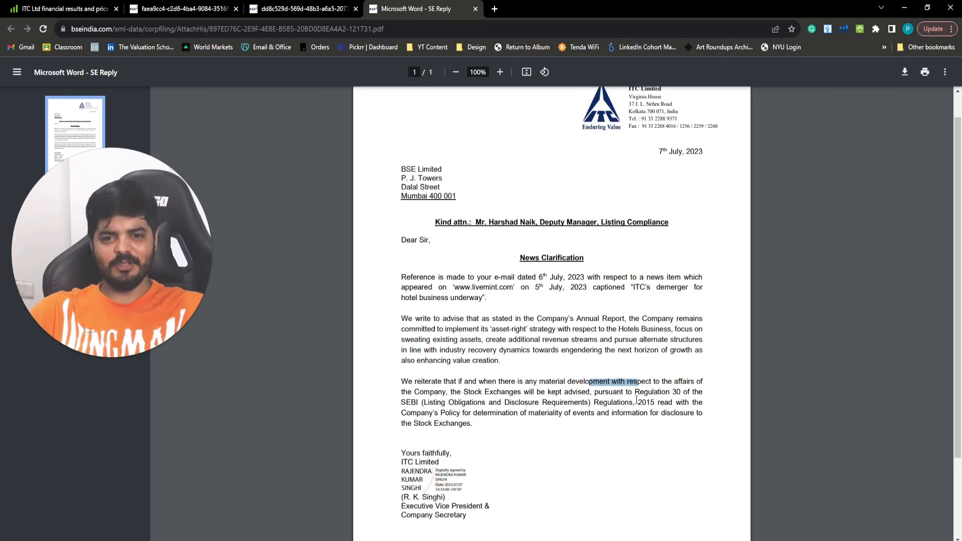
scroll(504, 368, up, 1)
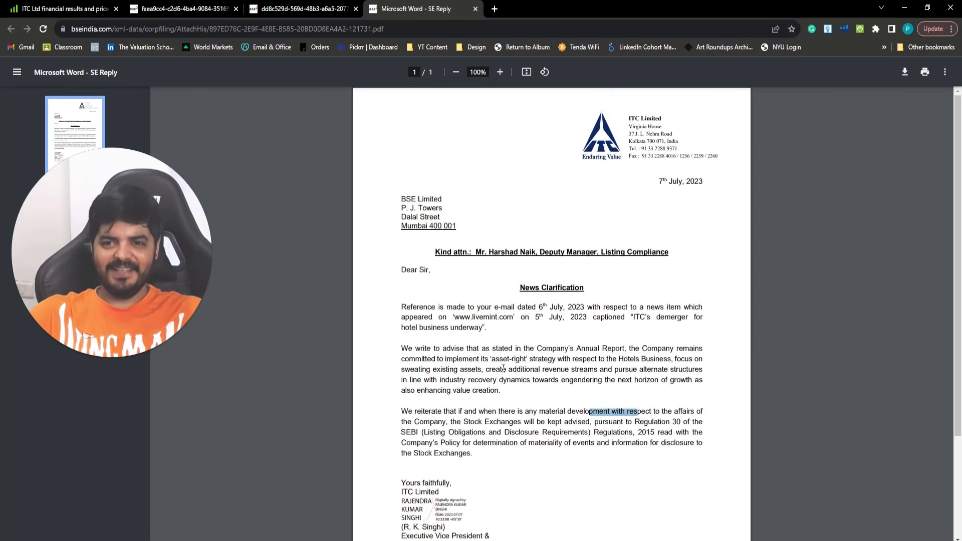
Glance back at the demerger presentation and search Google for "itc" in a new tab
click(306, 9)
scroll(551, 301, up, 15)
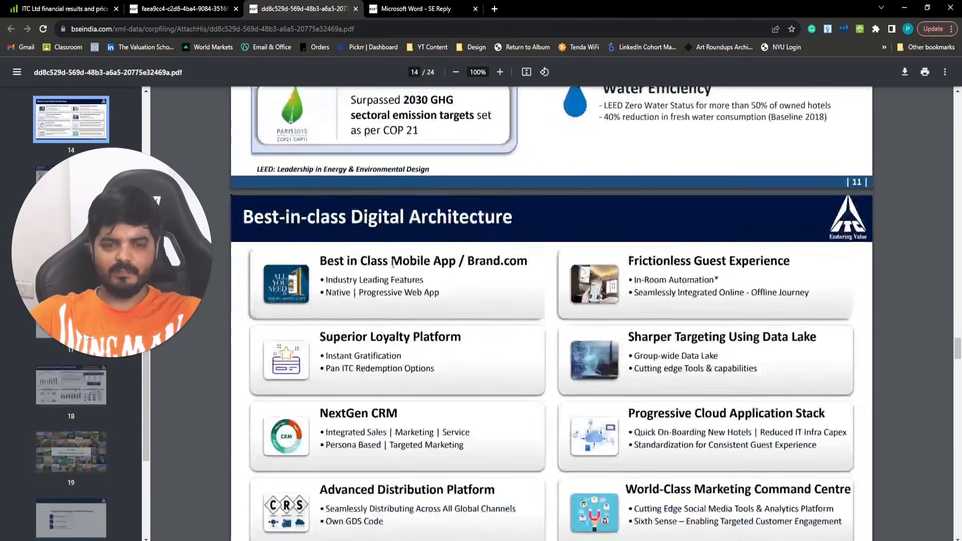
click(495, 8)
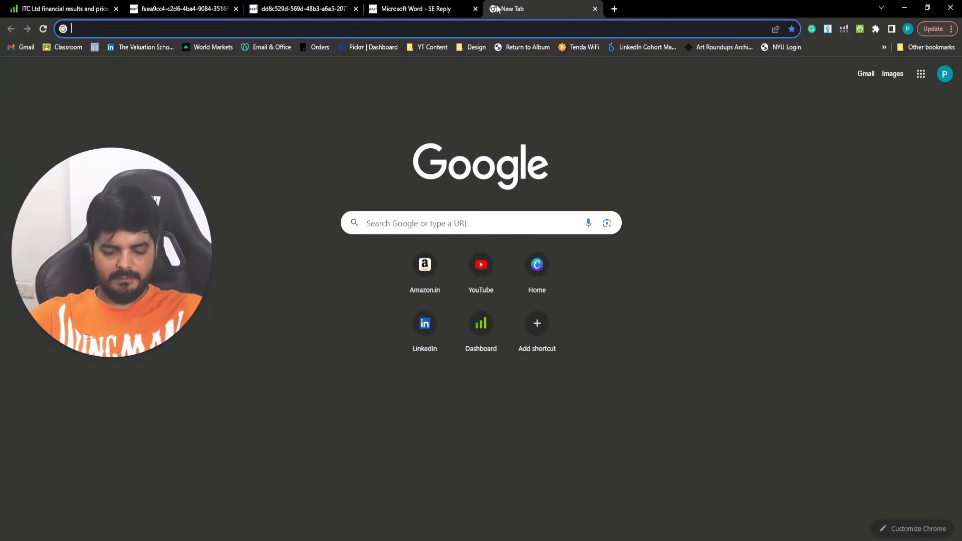
text(itc)
key(Return)
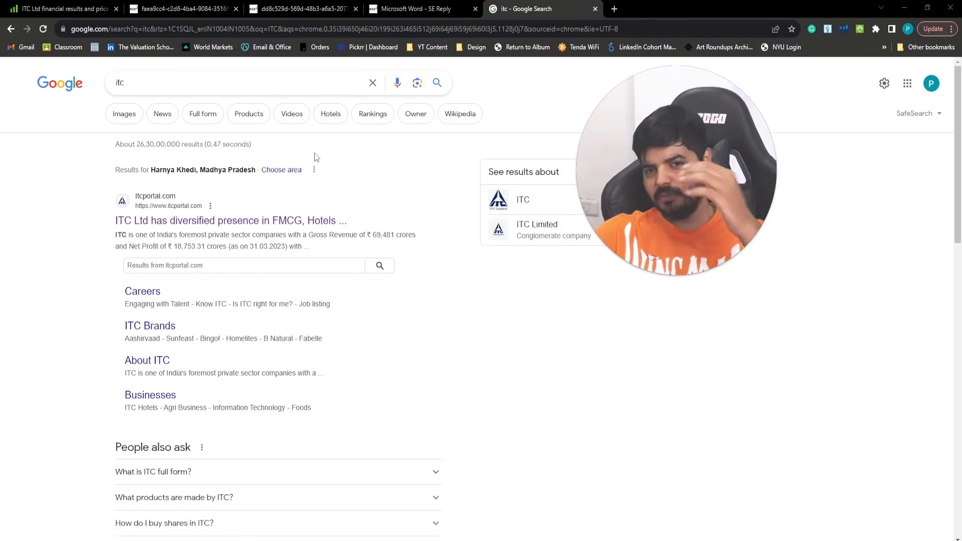
Filter the Google results for ITC to news and scan the first page of headlines for company developments
click(162, 116)
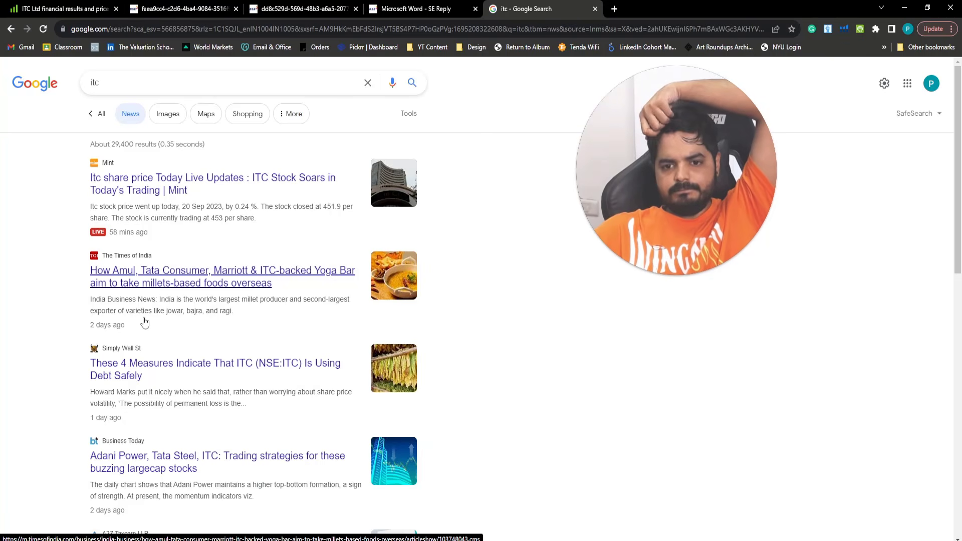
scroll(145, 322, down, 4)
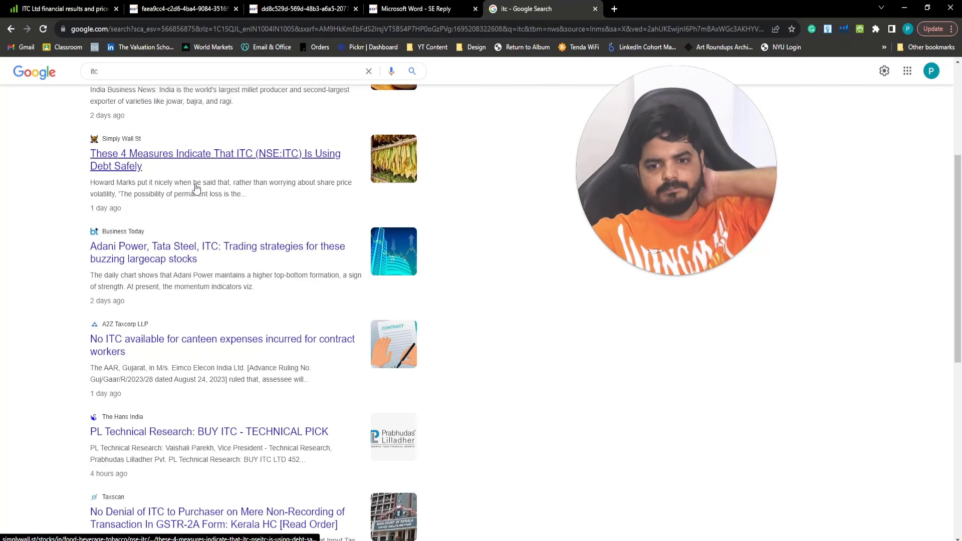
scroll(161, 251, down, 4)
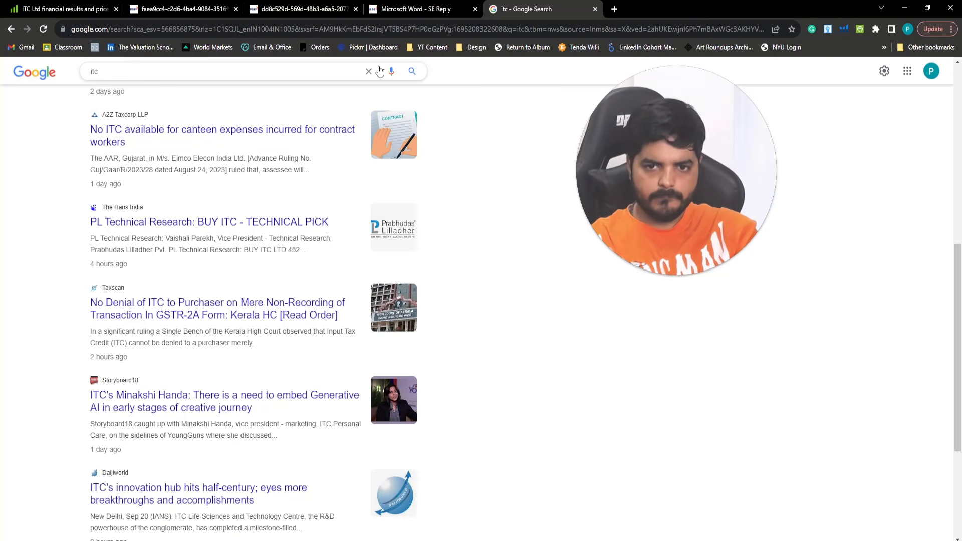
scroll(180, 240, down, 4)
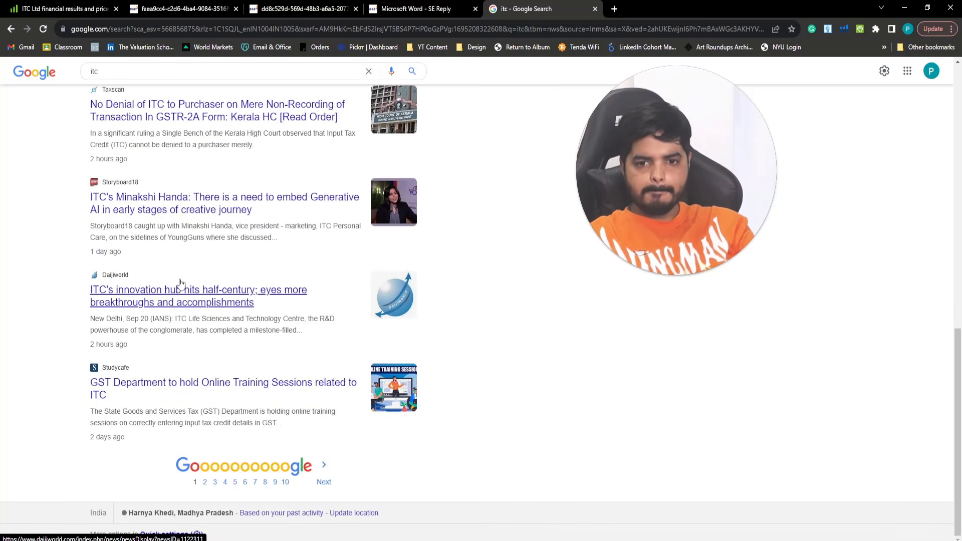
scroll(181, 283, up, 2)
scroll(180, 283, down, 3)
From the second page of news results, open the BQ Prime and Mint Yoga Bar articles and the Welcomhotels Sri Lanka investment article in new tabs
click(208, 472)
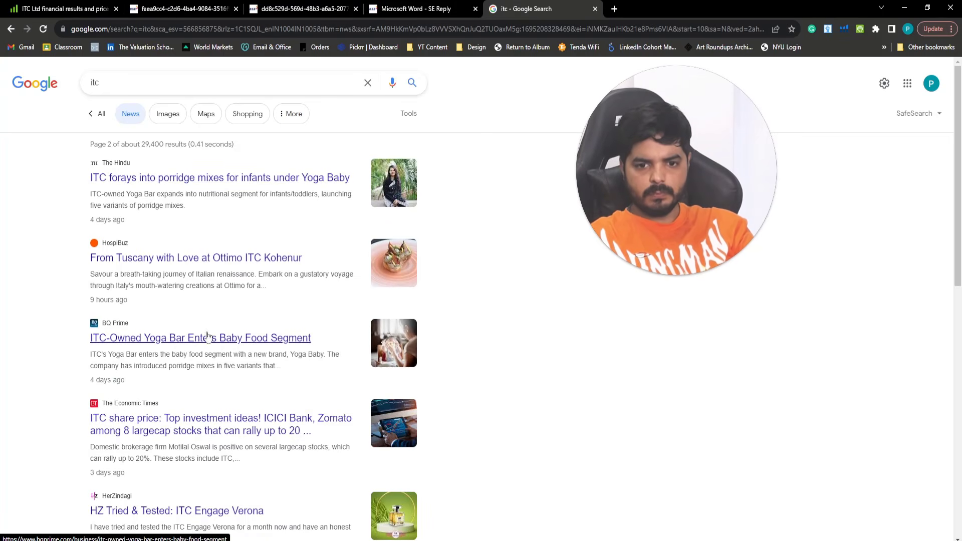
right_click(187, 341)
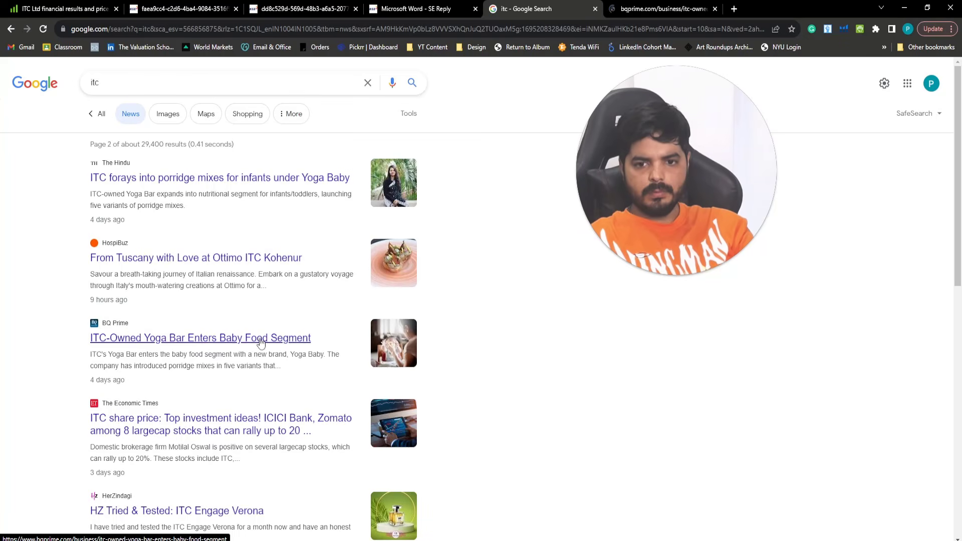
scroll(301, 348, down, 3)
scroll(304, 348, down, 2)
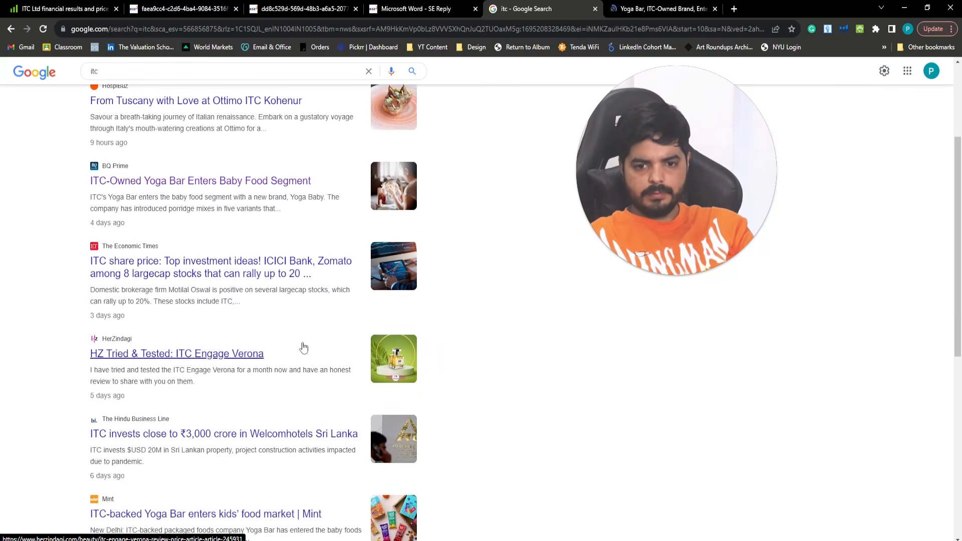
right_click(199, 386)
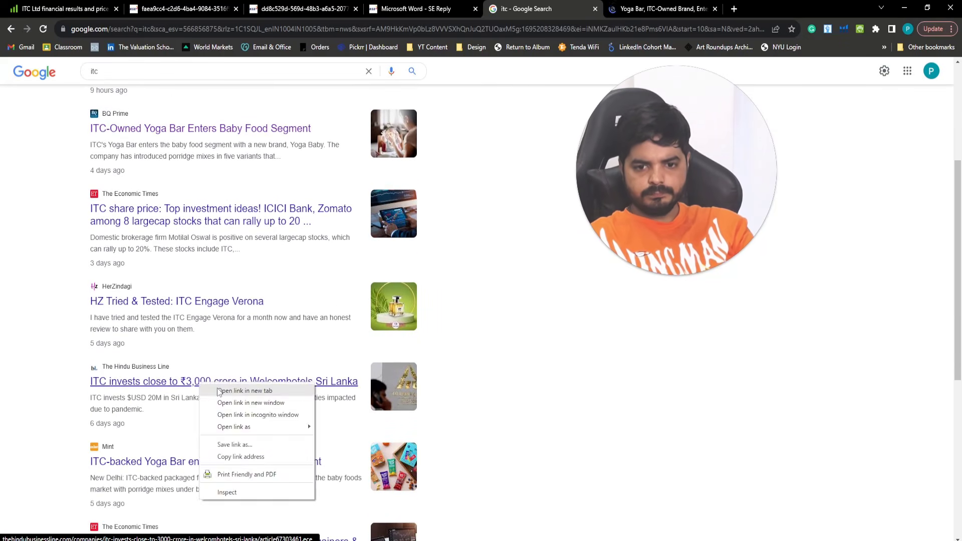
click(218, 392)
scroll(242, 384, down, 1)
scroll(242, 384, down, 2)
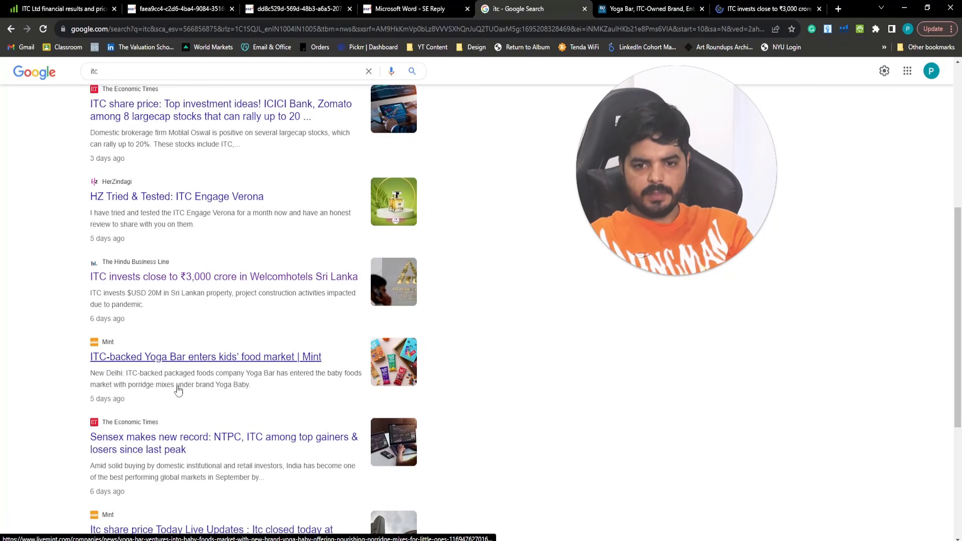
right_click(152, 361)
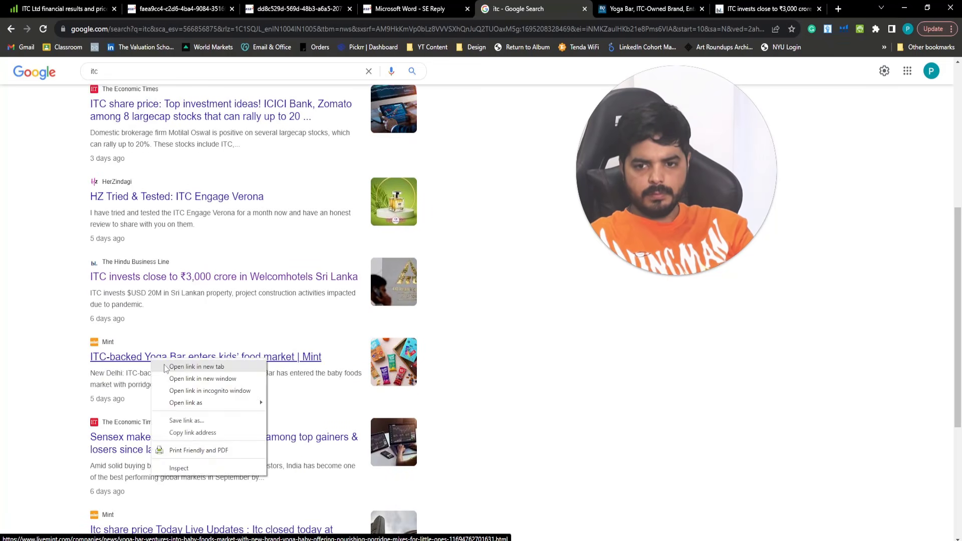
click(171, 368)
Scan the remaining second-page headlines and the third page of ITC news results for further relevant updates
scroll(290, 359, down, 1)
scroll(289, 359, down, 4)
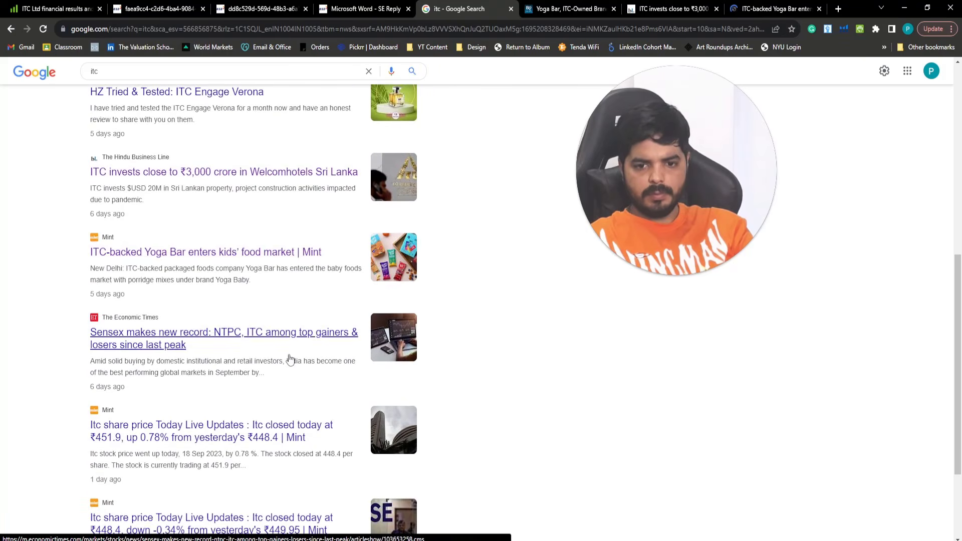
scroll(289, 353, down, 1)
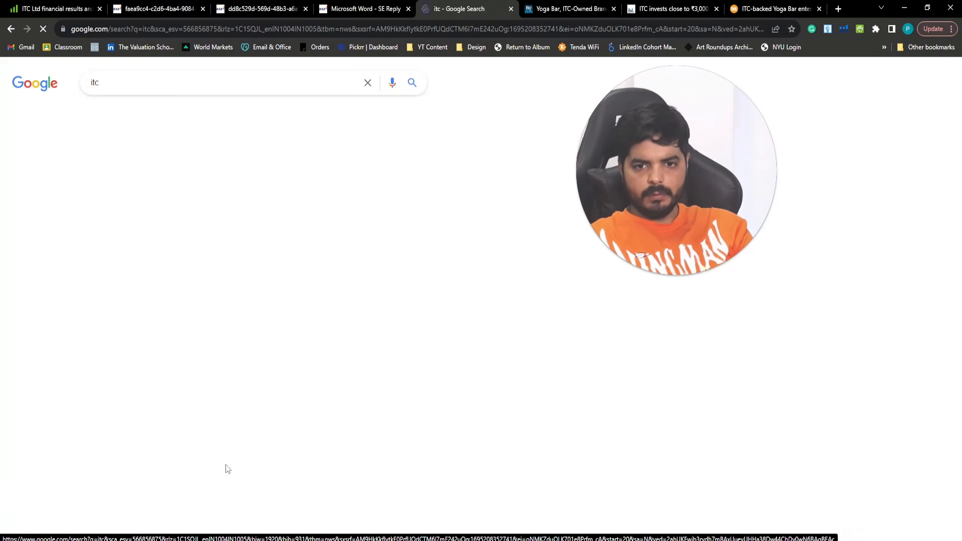
scroll(223, 291, down, 2)
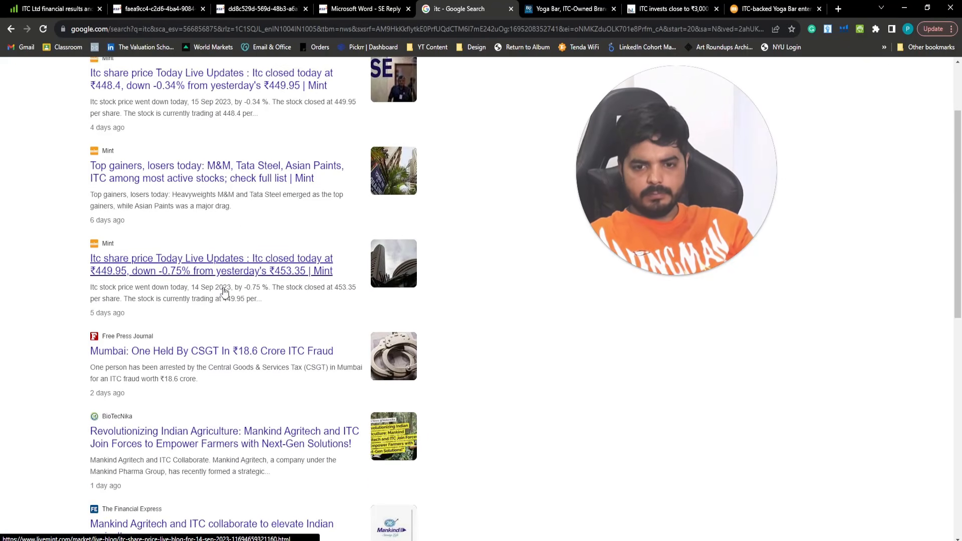
scroll(224, 292, down, 2)
scroll(224, 292, down, 1)
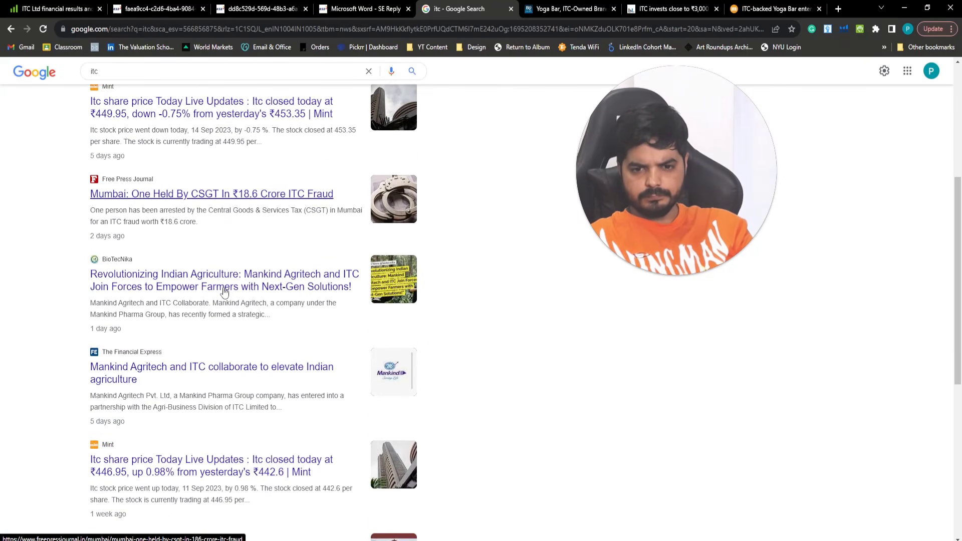
scroll(224, 292, down, 2)
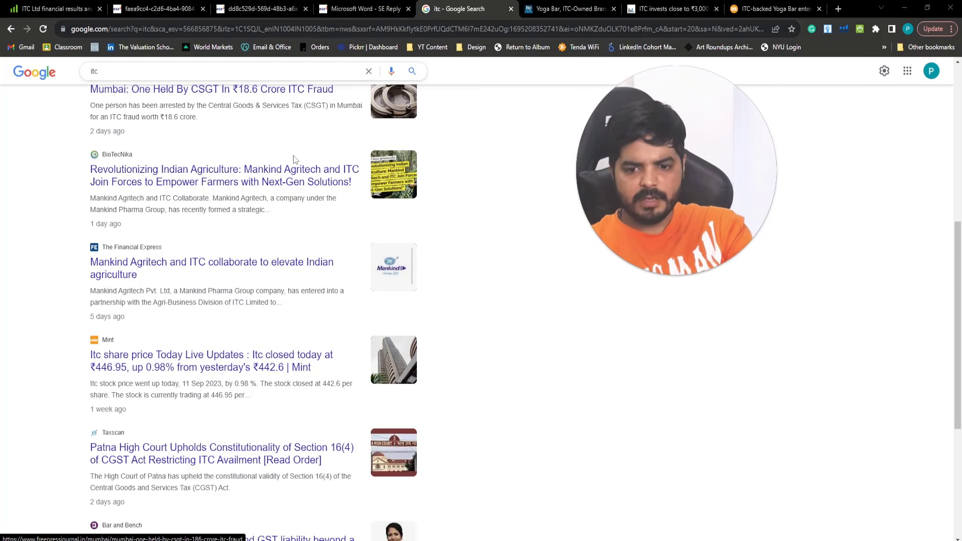
Switch to the One Pager - ITC workbook and merge and center columns B to K separately in each of rows 52 to 59 under Recent Updates
mouse_move(393, 536)
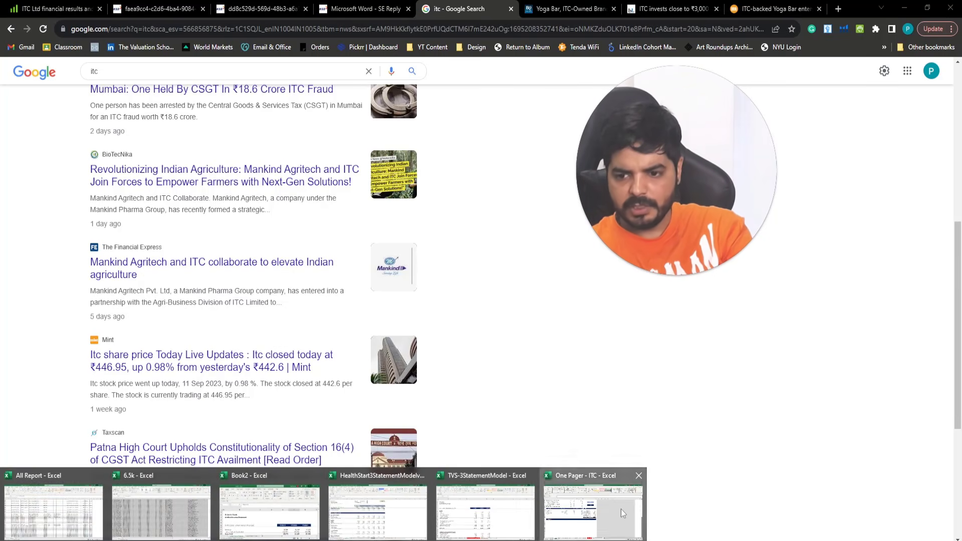
click(592, 512)
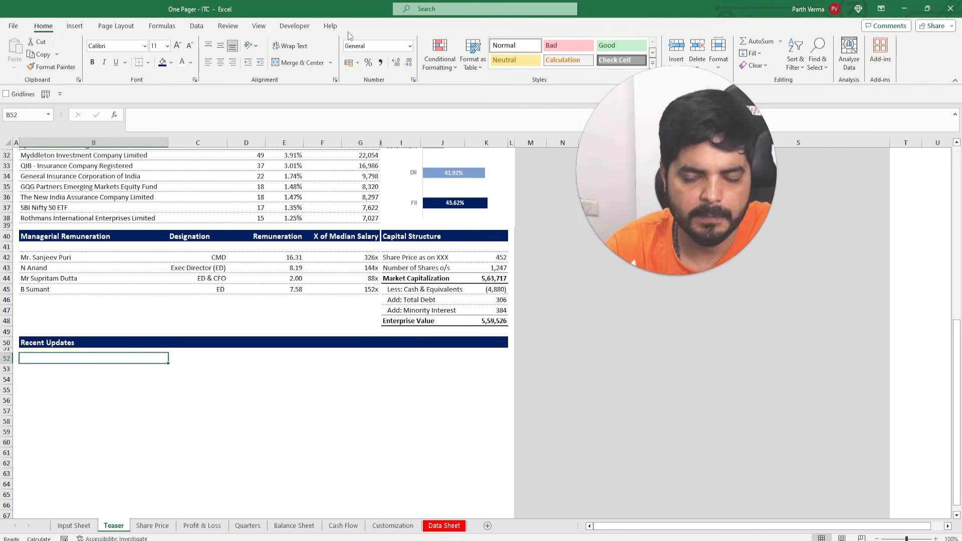
shift+click(483, 356)
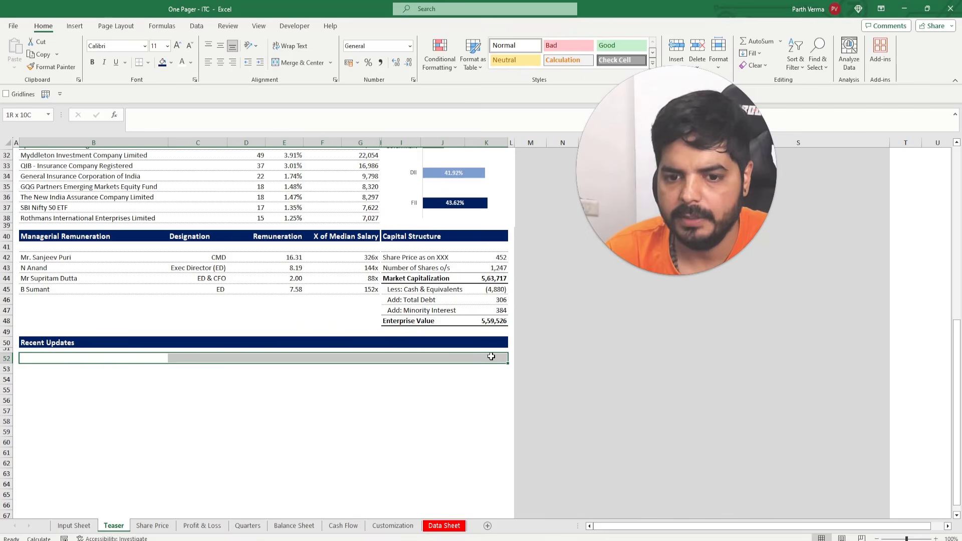
key(alt+h)
key(m)
key(c)
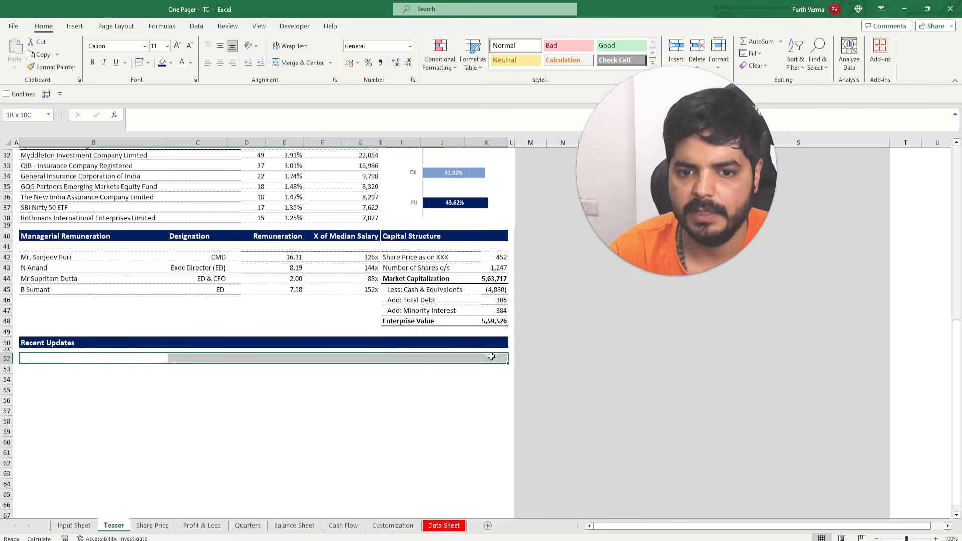
drag(25, 372, 484, 365)
key(alt+h)
key(m)
key(c)
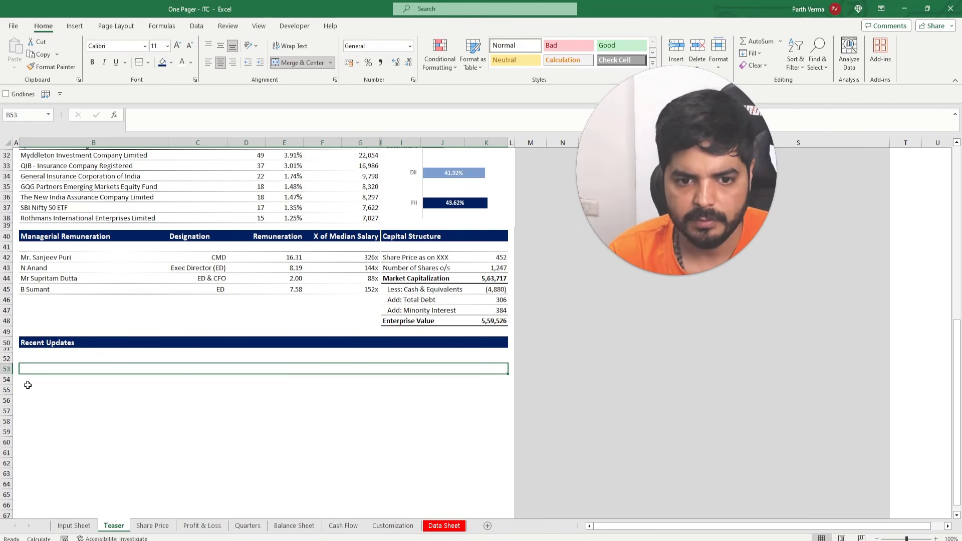
drag(25, 386, 485, 376)
key(alt+h)
key(m)
key(c)
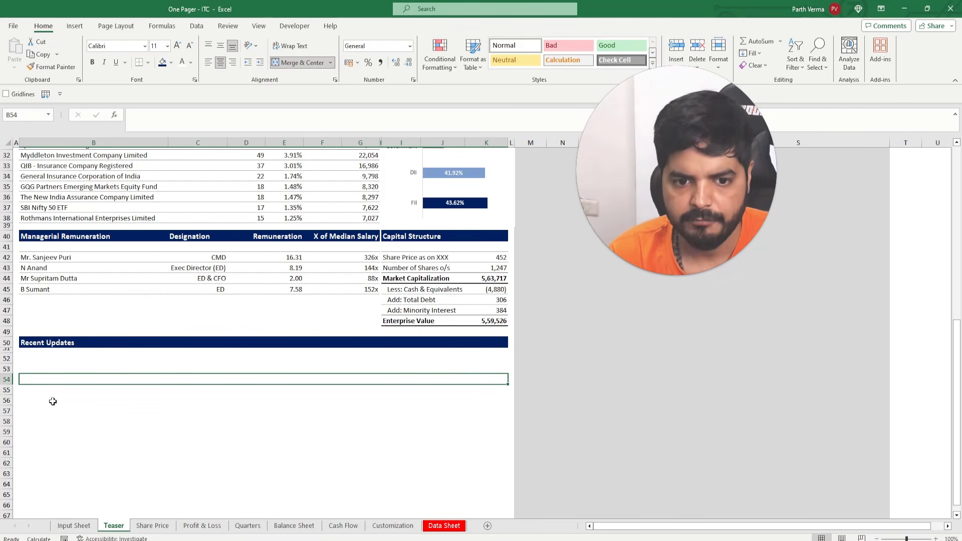
drag(23, 393, 481, 390)
key(alt+h)
key(m)
key(c)
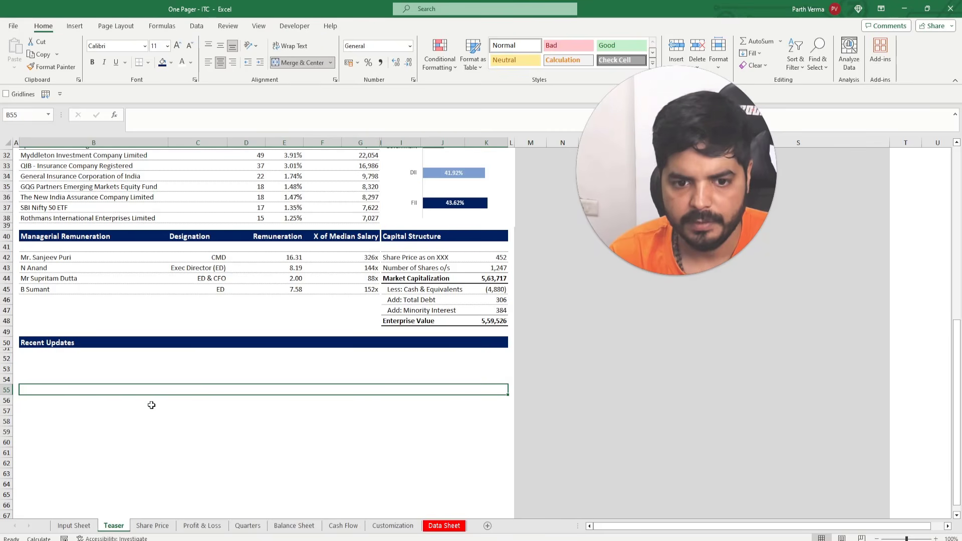
drag(29, 398, 489, 399)
key(alt+h)
key(m)
key(c)
drag(35, 412, 484, 408)
key(alt+h)
key(m)
key(c)
drag(26, 423, 491, 420)
key(alt+h)
key(m)
key(c)
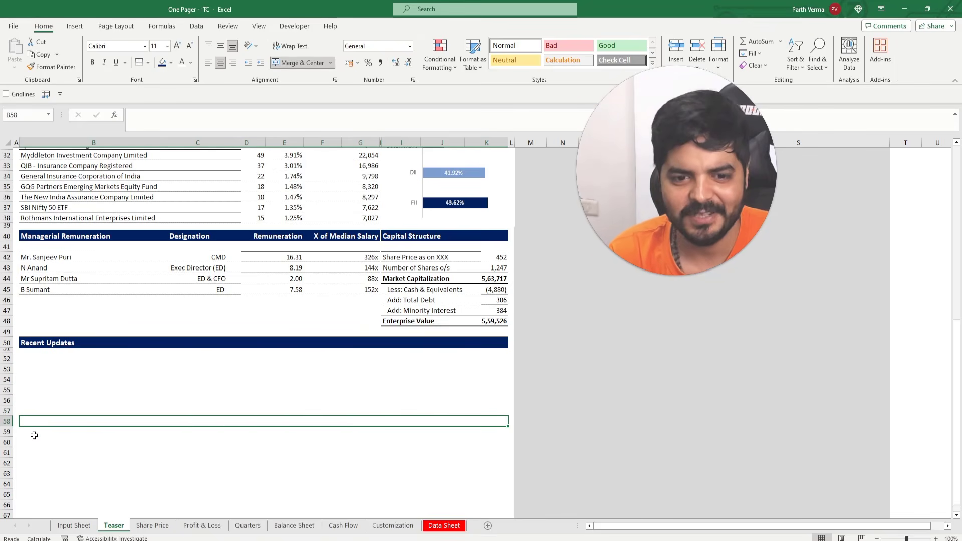
drag(34, 436, 483, 430)
key(alt+h)
key(m)
key(c)
Select merged row 52, switch to the browser and copy the BQ Prime headline "ITC-Owned Yoga Bar Enters Baby Food Segment"
scroll(265, 428, down, 2)
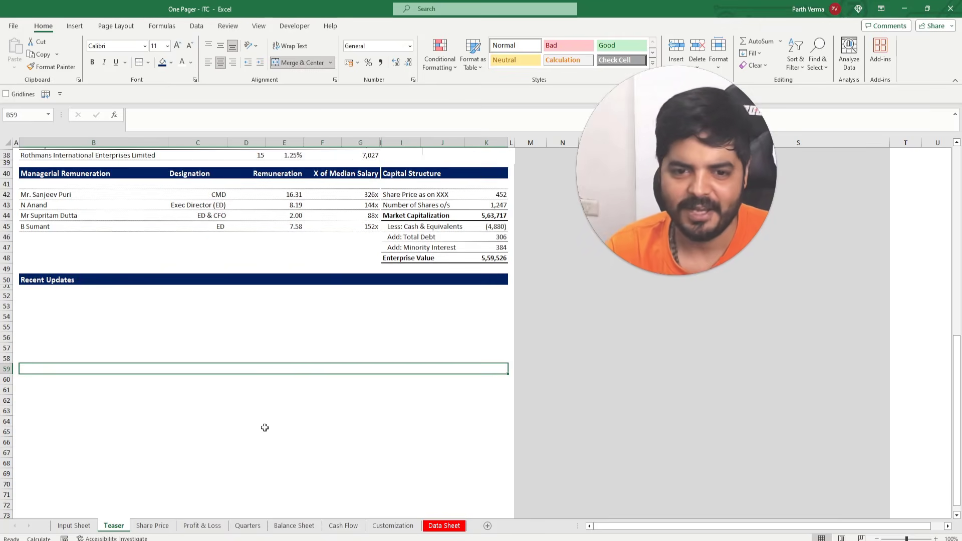
ctrl+scroll(264, 428, down, 3)
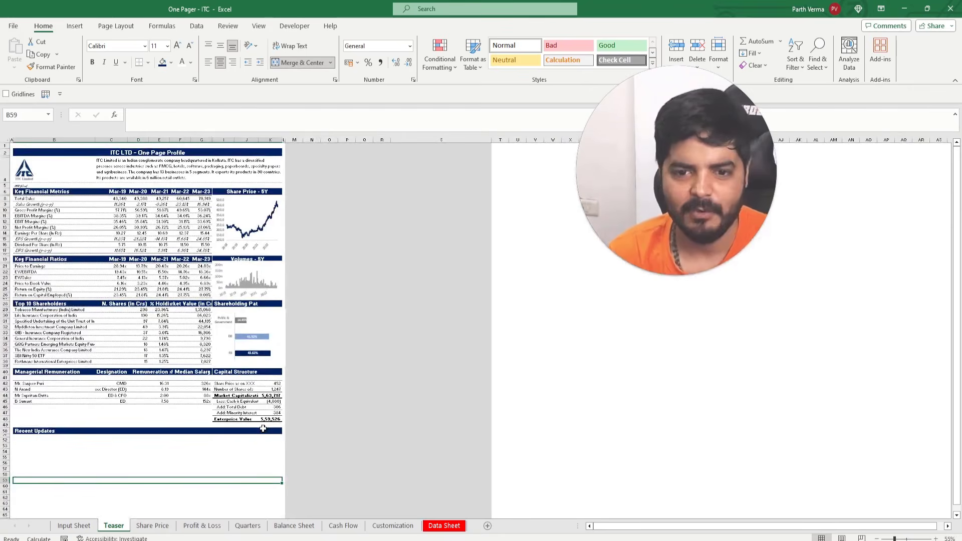
click(32, 440)
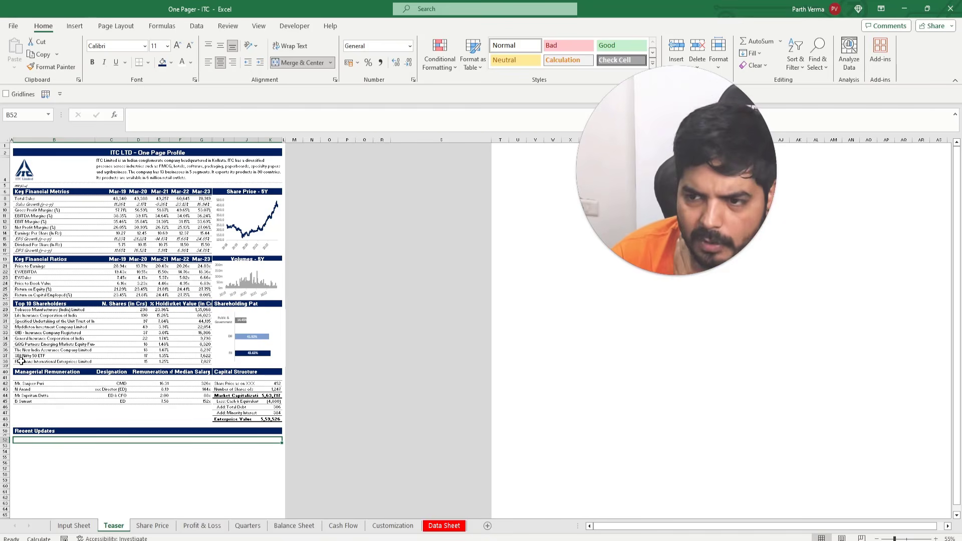
click(162, 346)
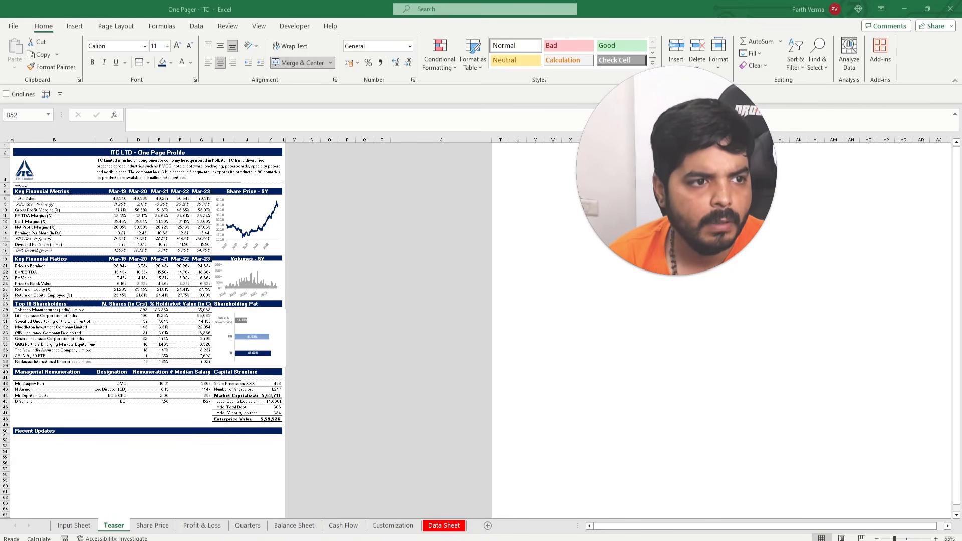
key(alt+Tab)
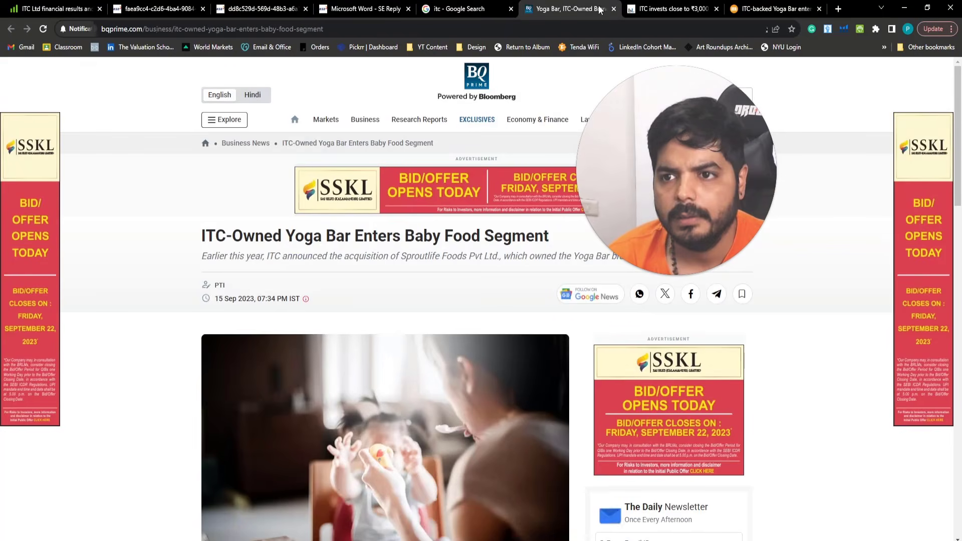
key(ctrl+Tab)
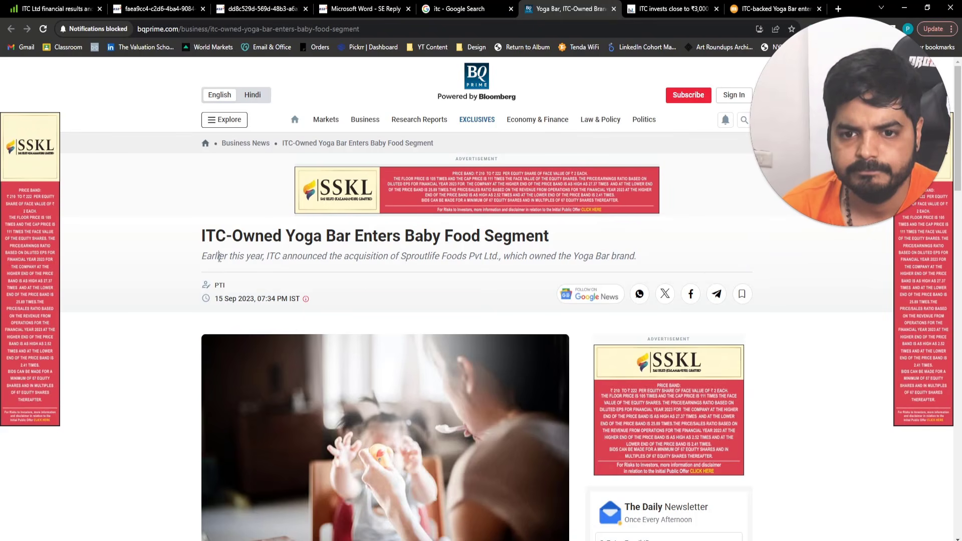
drag(205, 236, 560, 229)
click(173, 259)
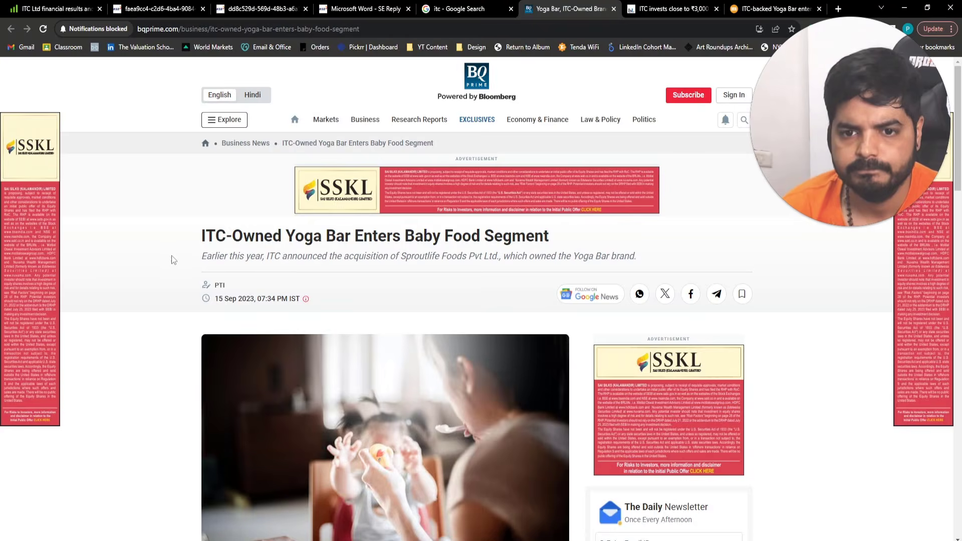
drag(202, 235, 548, 236)
click(561, 236)
click(210, 237)
click(381, 241)
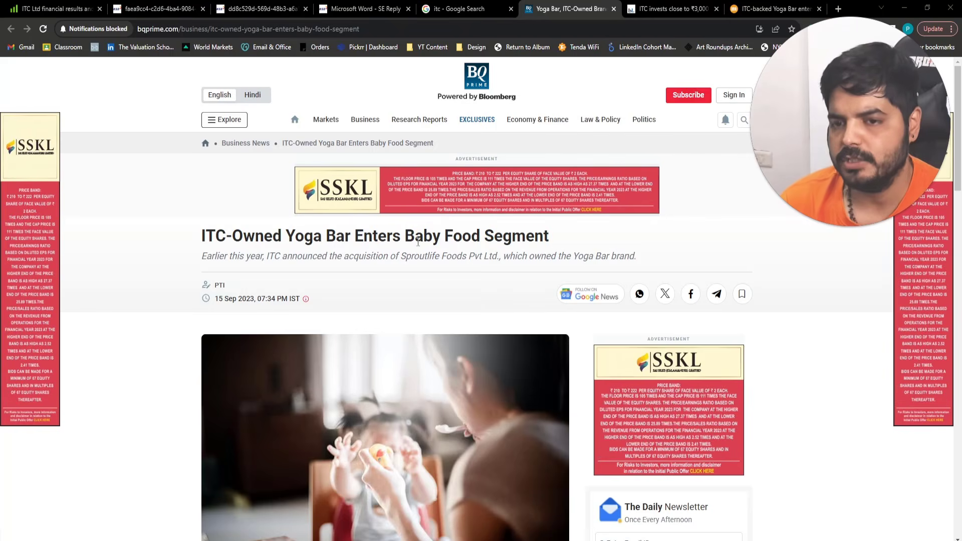
Switch to the One Pager - ITC workbook, paste the Yoga Bar headline into row 52, and remove the appended source link and copyright text
key(alt+Tab)
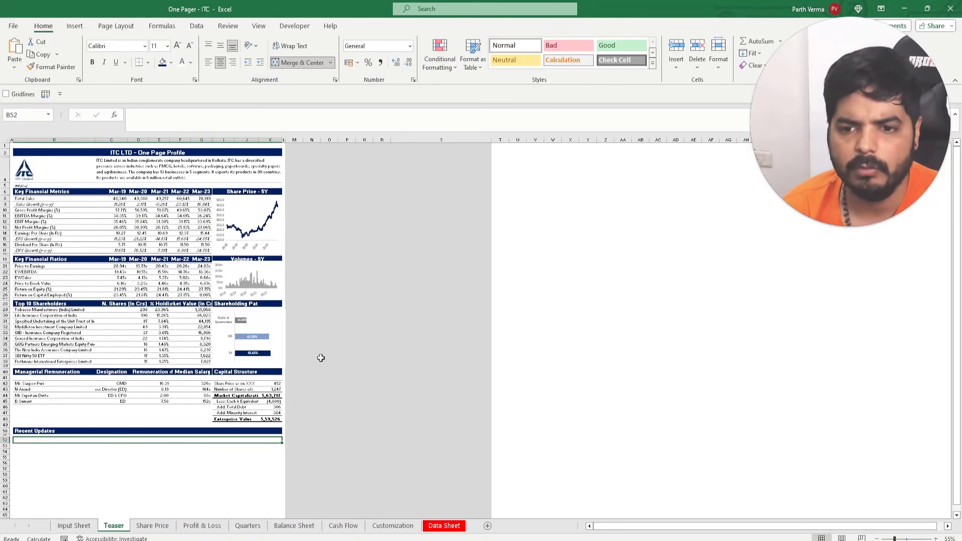
double_click(35, 440)
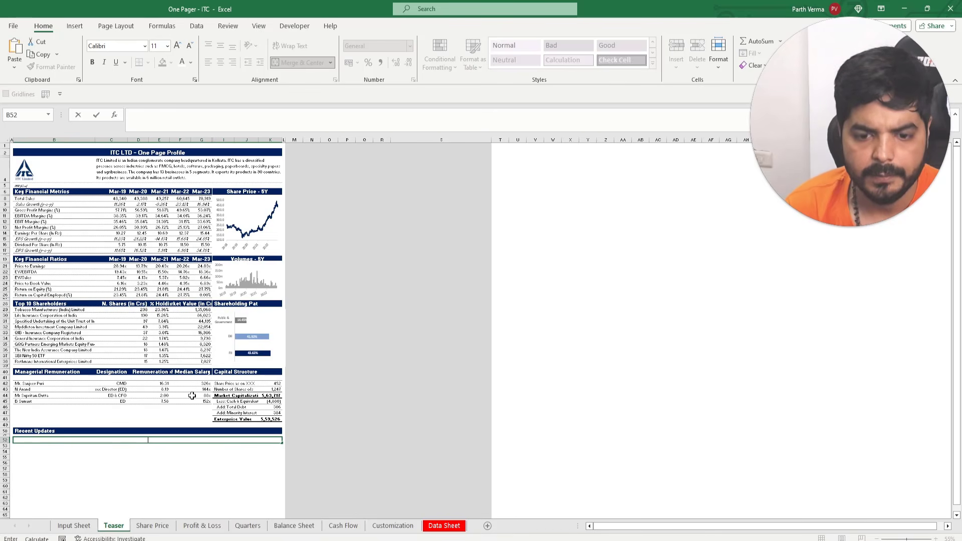
text(ITC-Owned Yoga Bar Enters Baby Food Segment  Read more at: https://www.bqprime.com/business/itc-owned-yoga-bar-enters-baby-food-segment Copyright © BQ Prime)
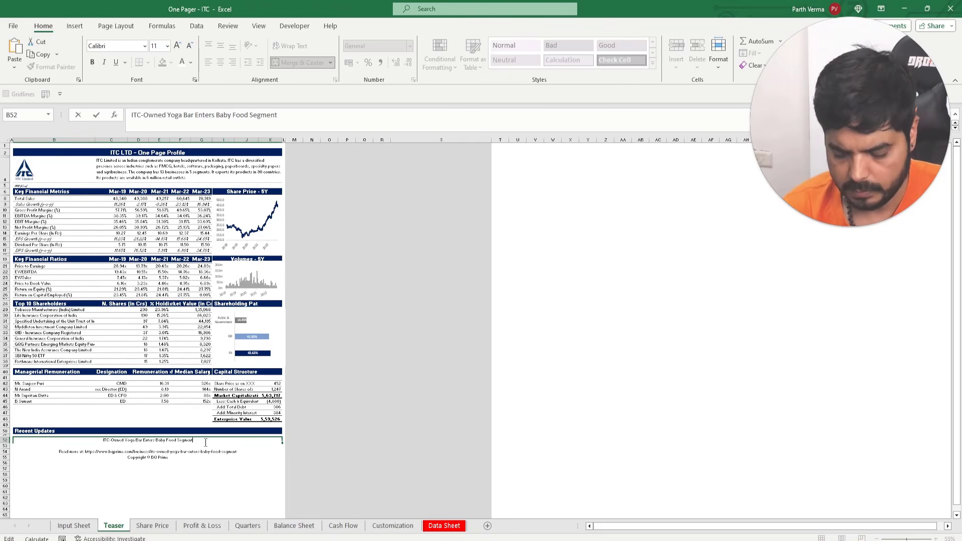
key(Delete)
key(Delete)
key(Delete)
key(Delete)
key(Delete)
key(Delete)
key(Delete)
key(Delete)
key(Delete)
key(Delete)
key(Delete)
key(Delete)
key(Delete)
key(Delete)
key(Delete)
key(Delete)
key(Delete)
key(Delete)
key(Delete)
key(Delete)
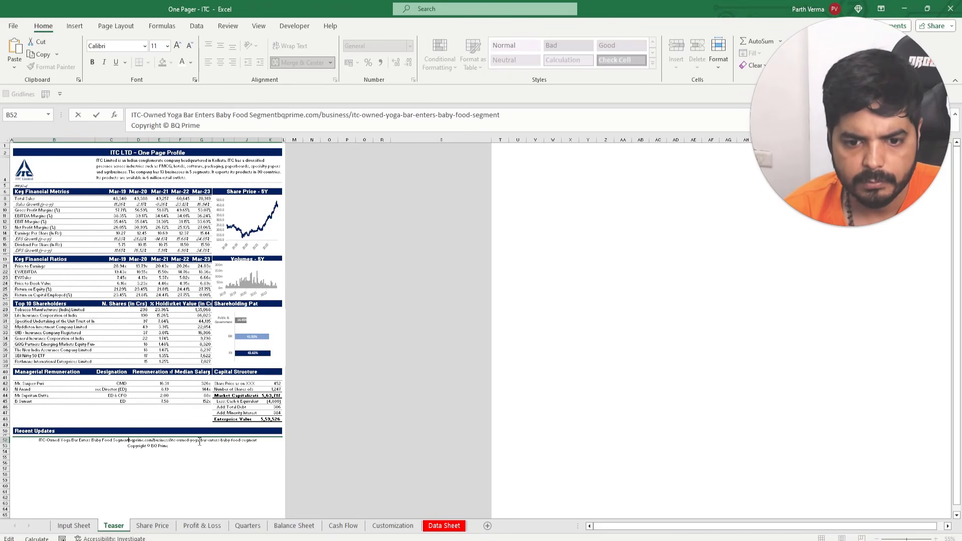
key(Delete)
key(Delete)
key(Delete)
key(Delete)
key(Delete)
key(Delete)
key(Delete)
key(Delete)
key(Delete)
key(Delete)
key(Delete)
key(Delete)
key(Delete)
key(Delete)
key(Delete)
key(Delete)
key(Delete)
key(Delete)
key(Delete)
key(Delete)
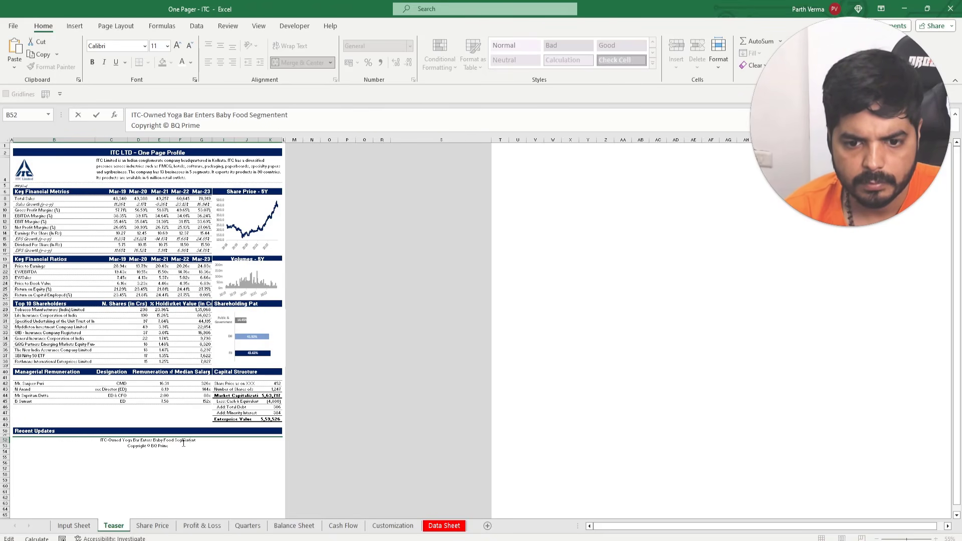
key(Delete)
key(Delete)
key(Delete)
key(Delete)
key(Delete)
key(Delete)
key(Delete)
key(Delete)
key(Delete)
key(Delete)
key(Delete)
key(Delete)
key(Delete)
key(Delete)
key(Delete)
key(Delete)
key(Delete)
key(Delete)
key(Delete)
key(Delete)
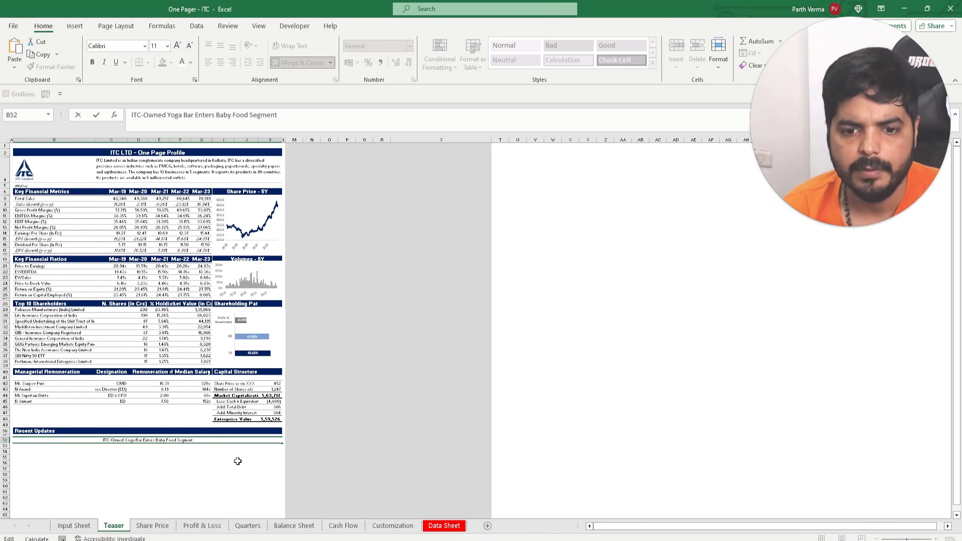
key(Return)
Left-align the Yoga Bar headline in row 52 and append "which was acquired" to it
click(155, 441)
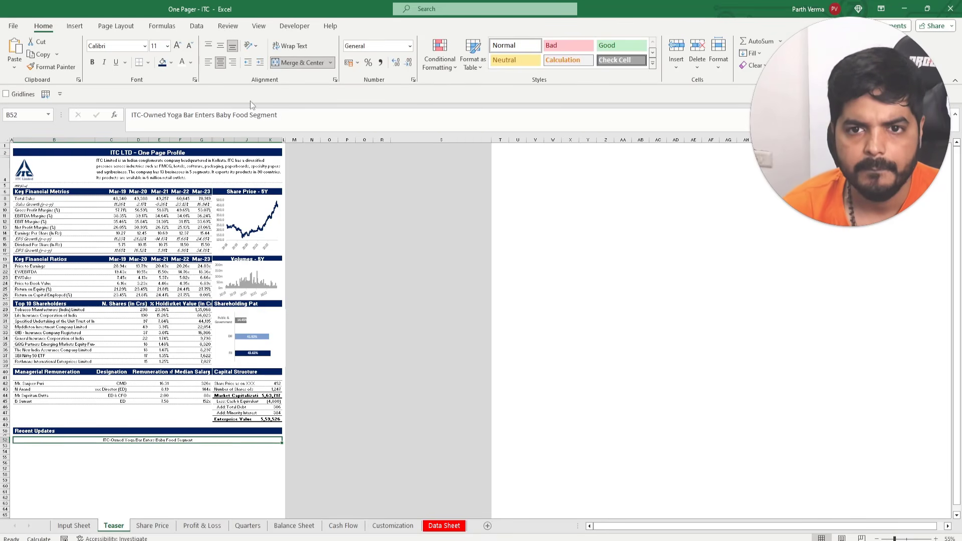
click(210, 65)
click(292, 127)
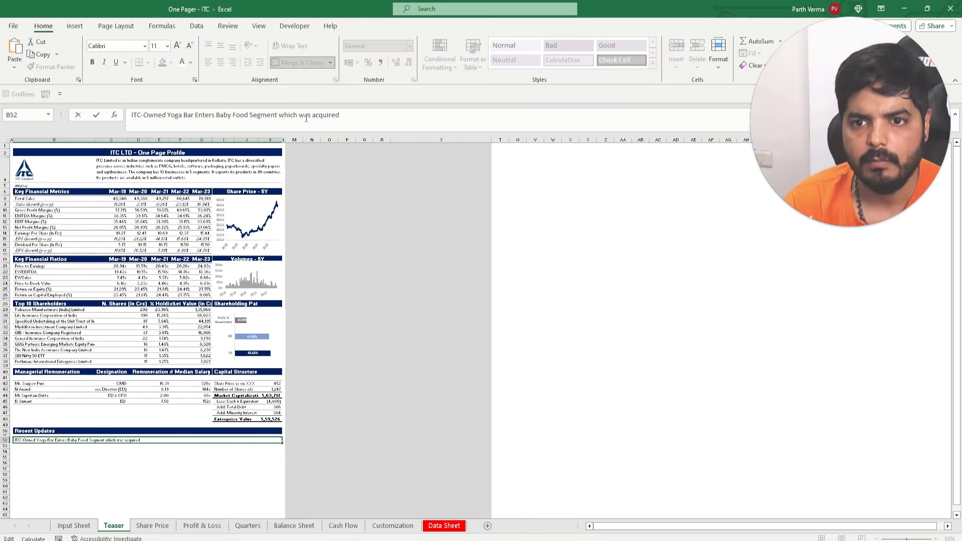
Check the BQ Prime article for the new brand, then replace "which was acquired" in row 52 with "under the brand name of Yoga Baby"
key(alt+Tab)
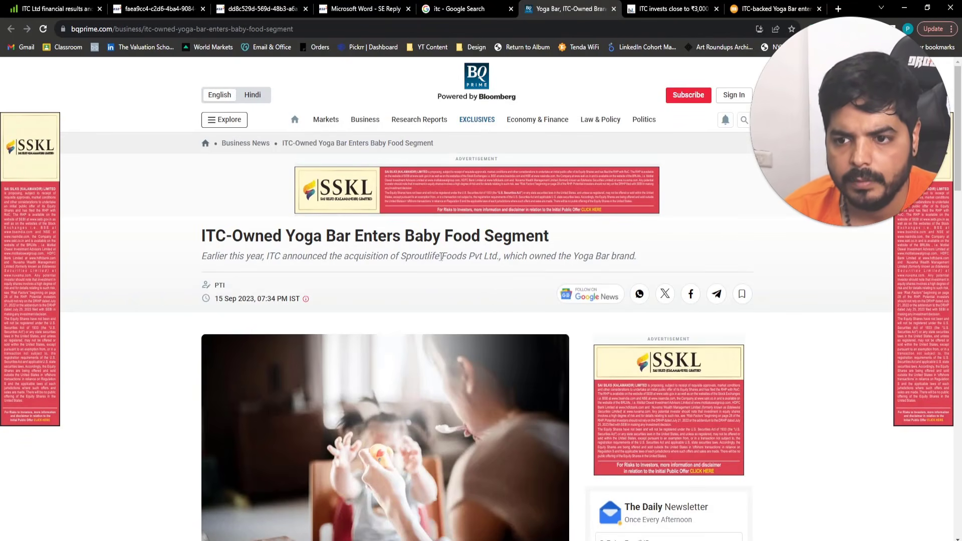
scroll(501, 265, down, 5)
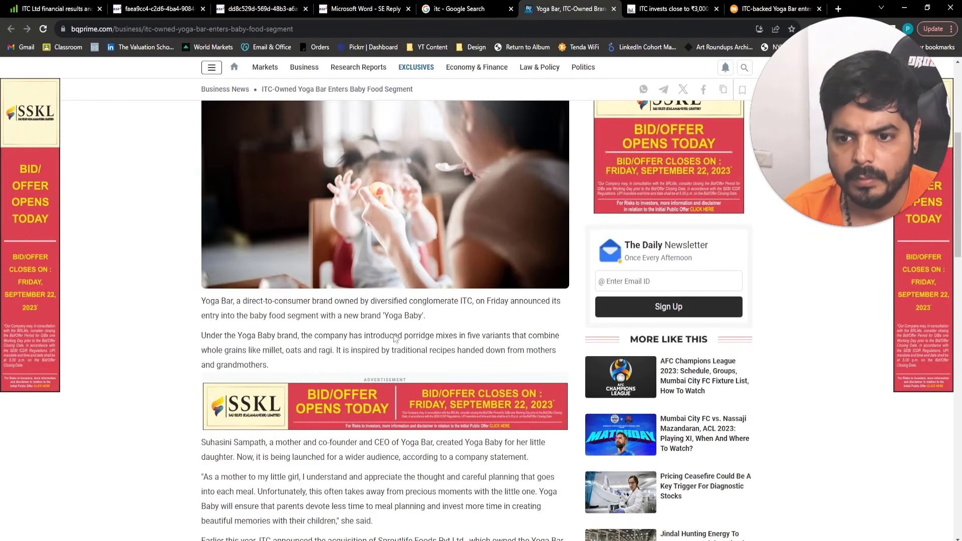
scroll(396, 339, down, 1)
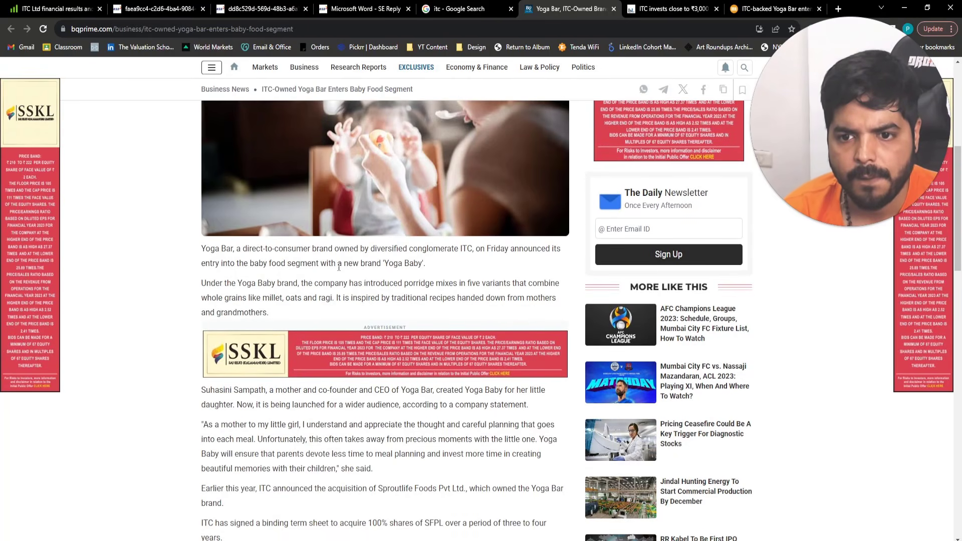
key(alt+Tab)
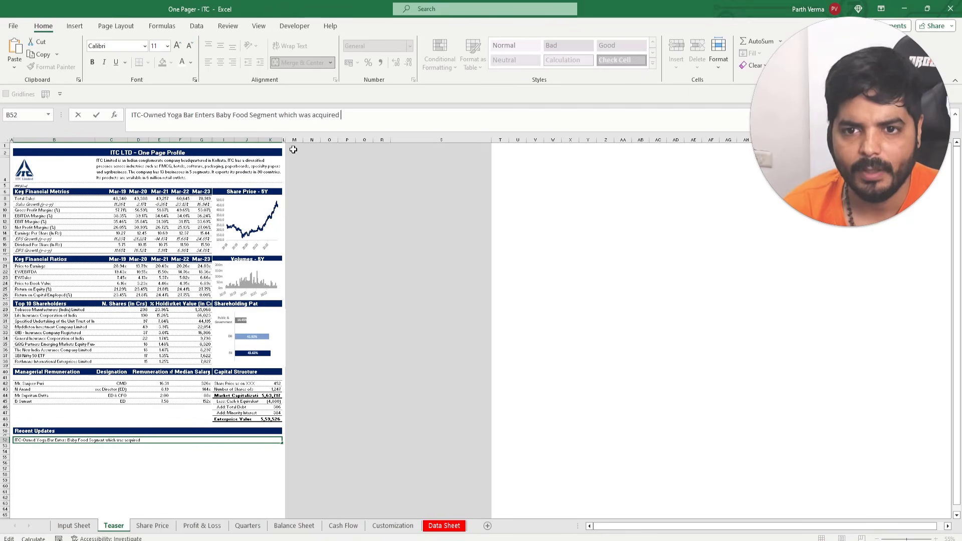
drag(279, 117, 389, 116)
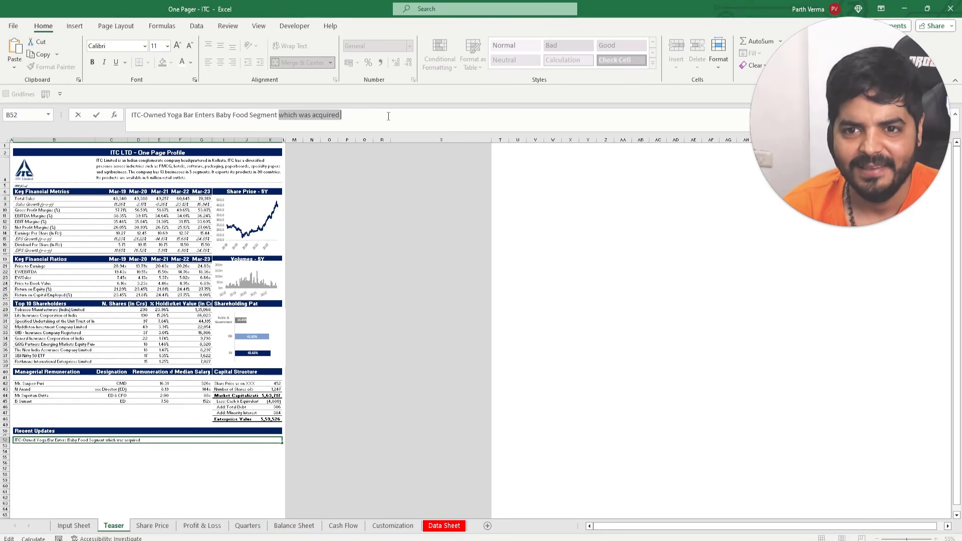
text(under the)
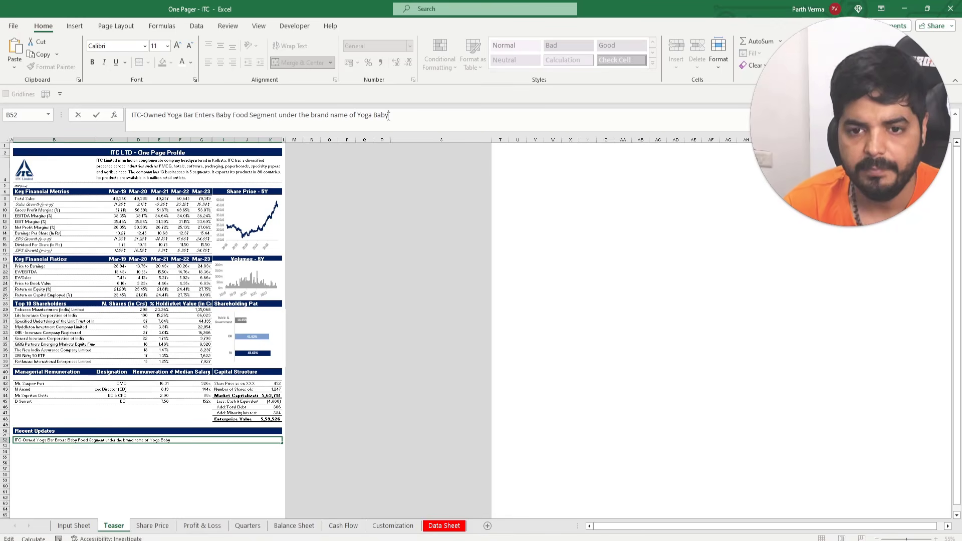
key(Return)
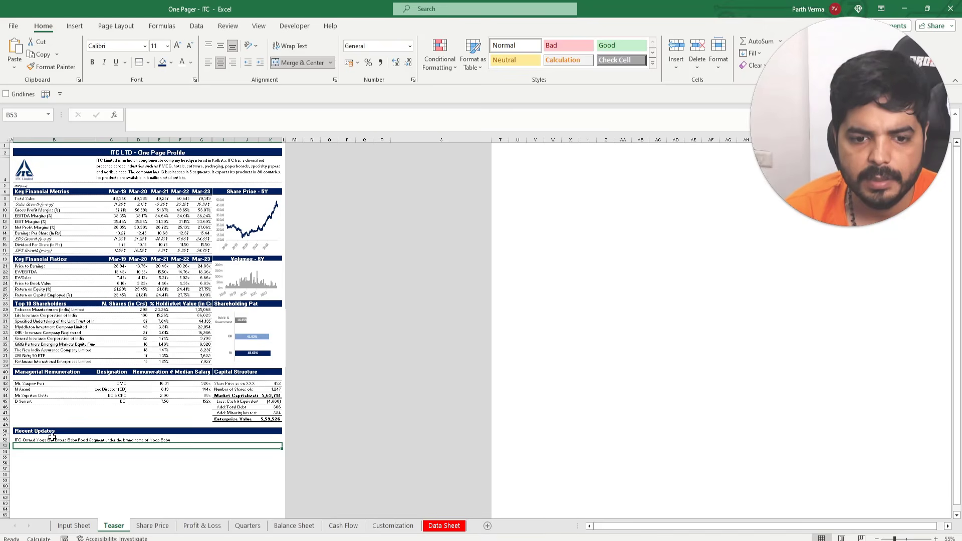
click(19, 440)
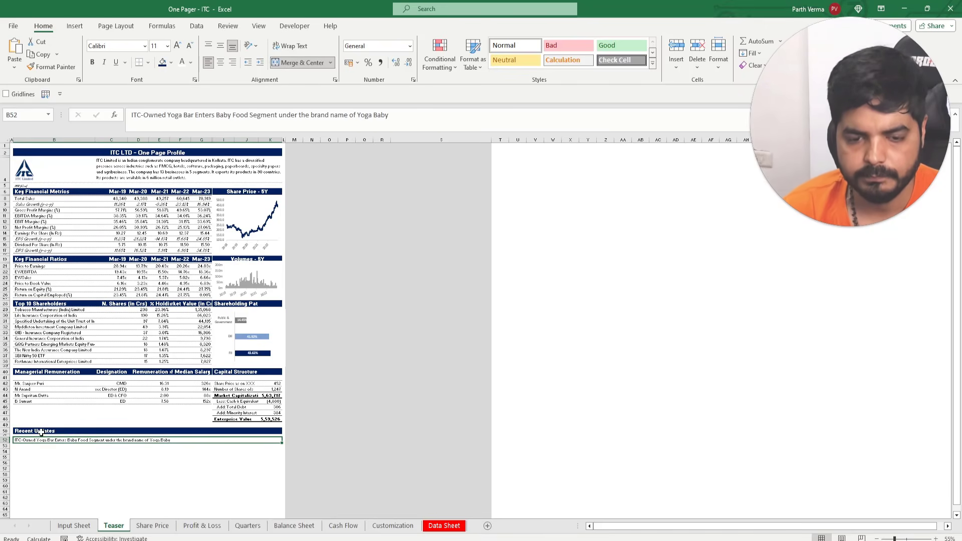
ctrl+scroll(41, 432, up, 4)
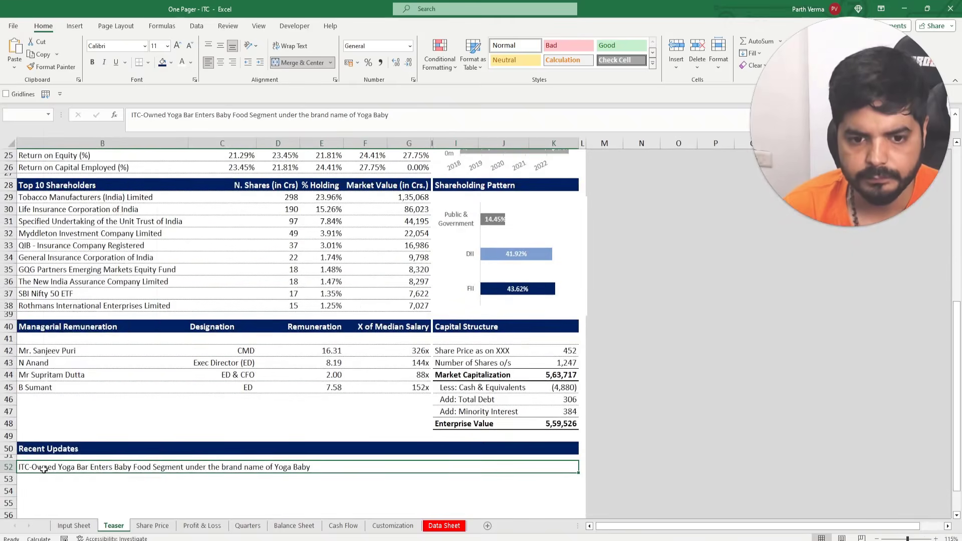
right_click(44, 469)
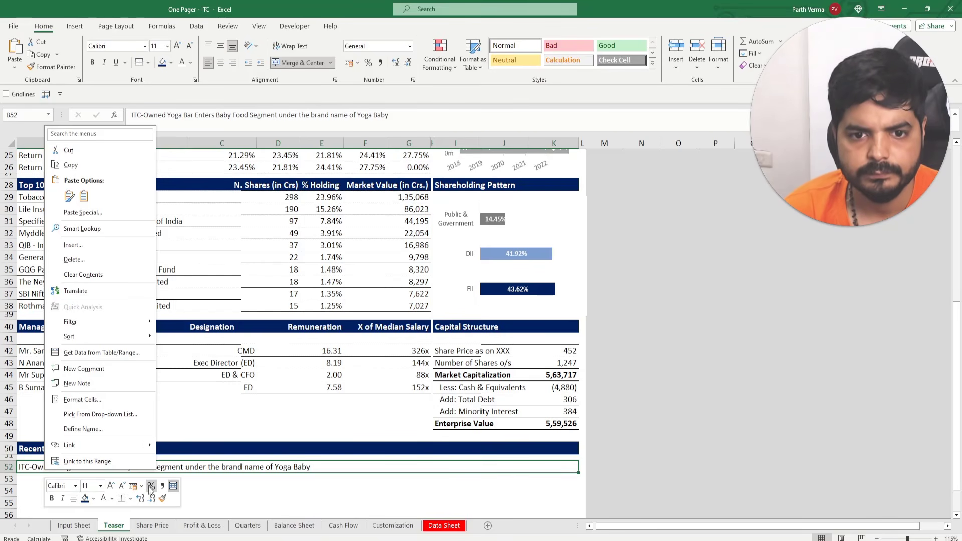
key(Escape)
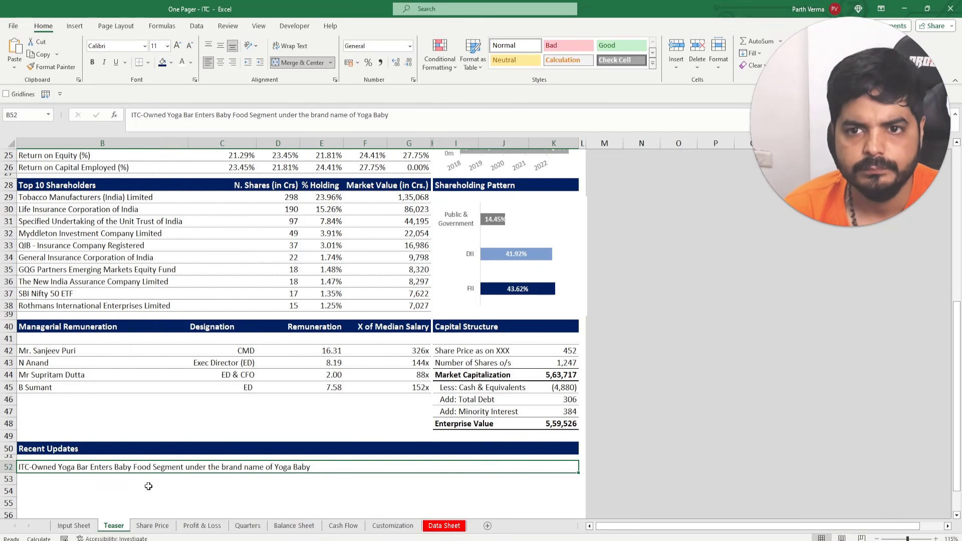
Select merged row 53, switch to the browser and copy the BusinessLine headline "ITC invests close to ₹3,000 crore in Welcomhotels Sri Lanka"
click(44, 479)
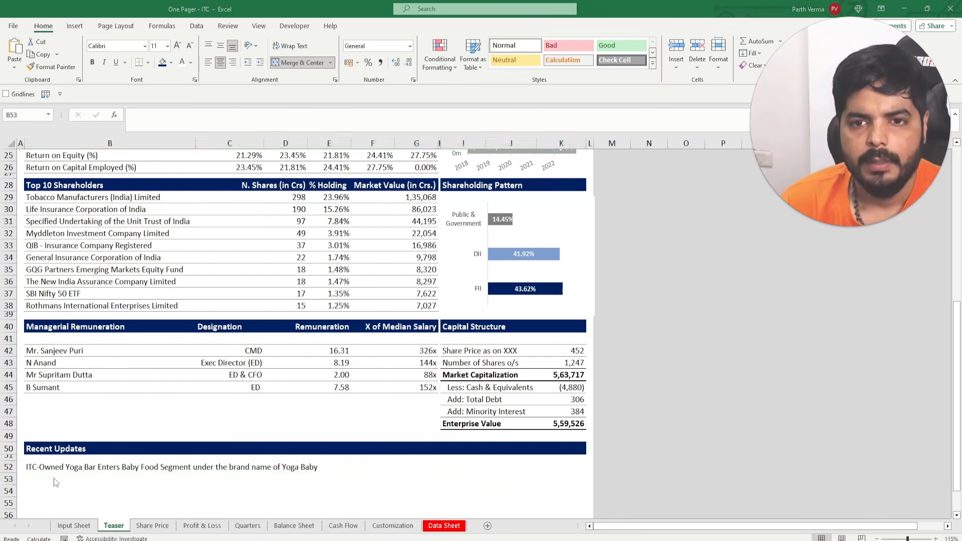
key(alt+Tab)
click(623, 7)
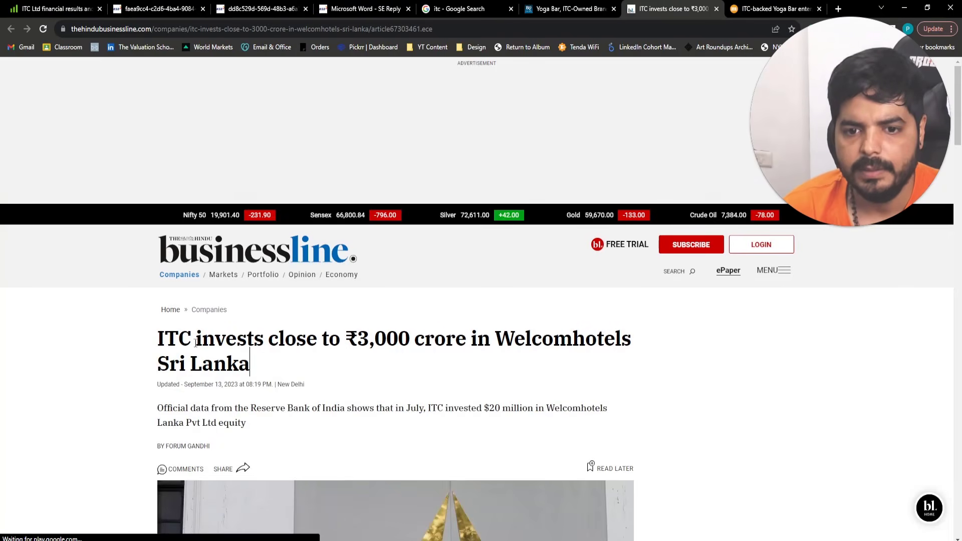
drag(158, 339, 265, 364)
key(ctrl+c)
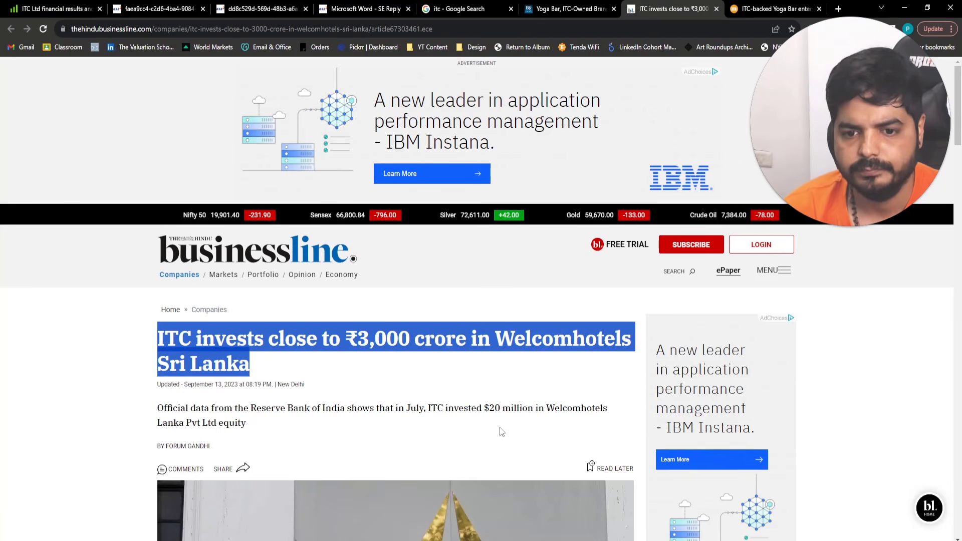
Paste the Welcomhotels Sri Lanka headline as text into row 53 of the workbook and left-align it
key(alt+Tab)
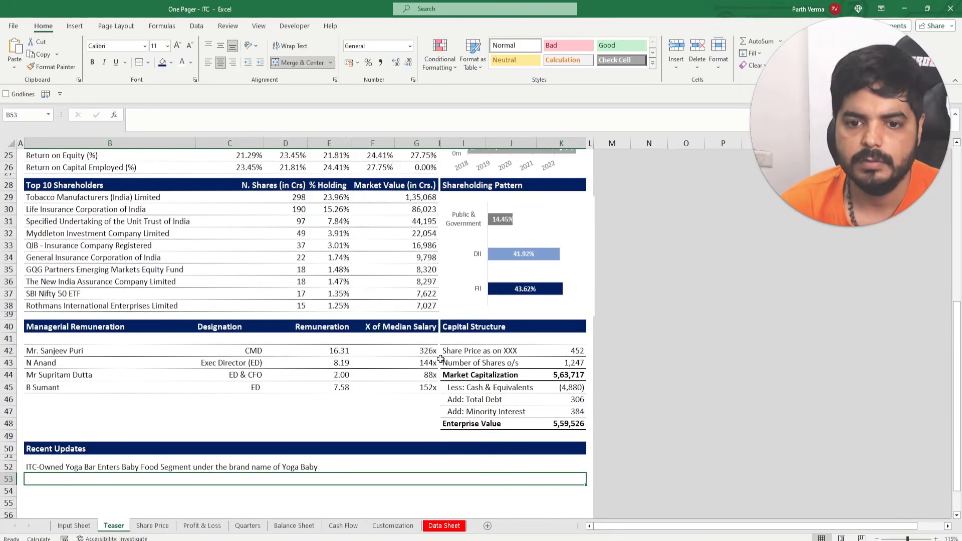
double_click(38, 477)
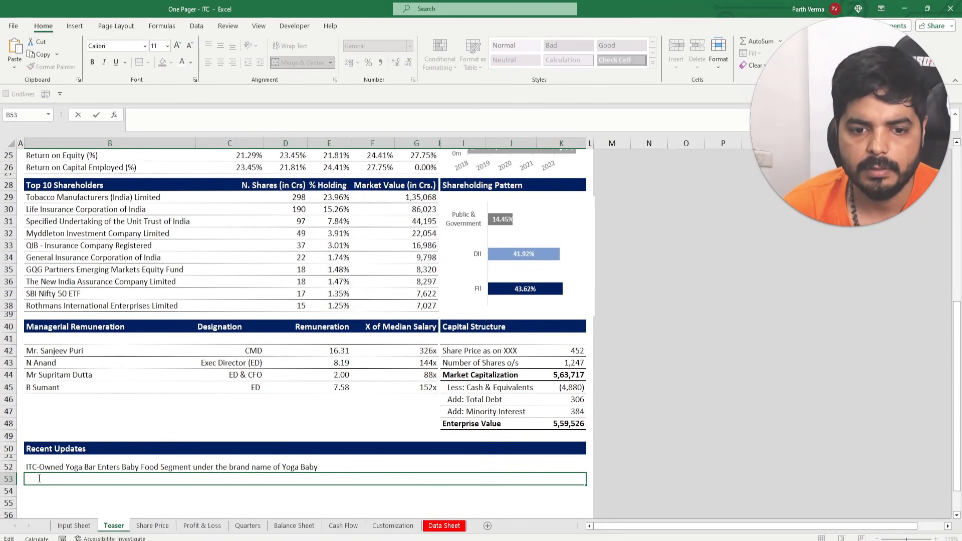
key(ctrl+v)
key(Return)
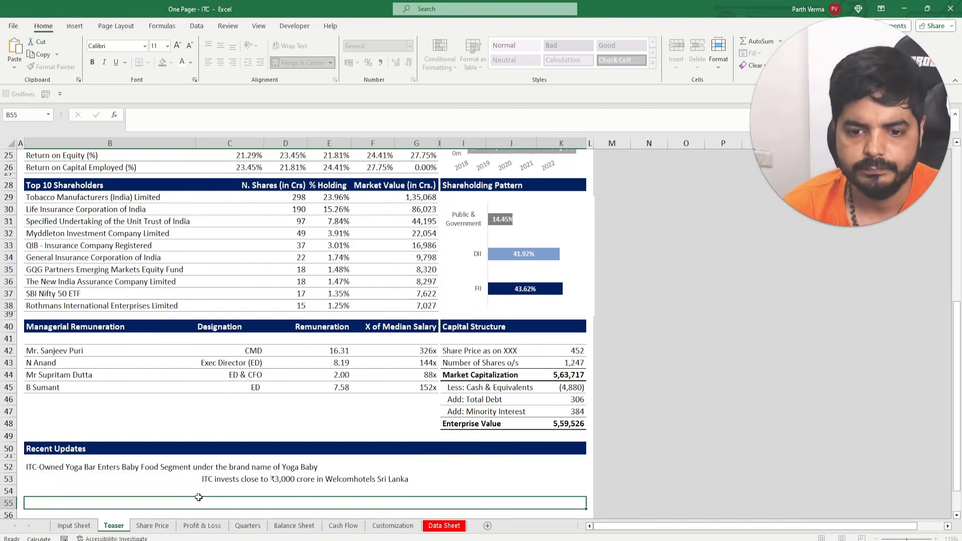
click(195, 480)
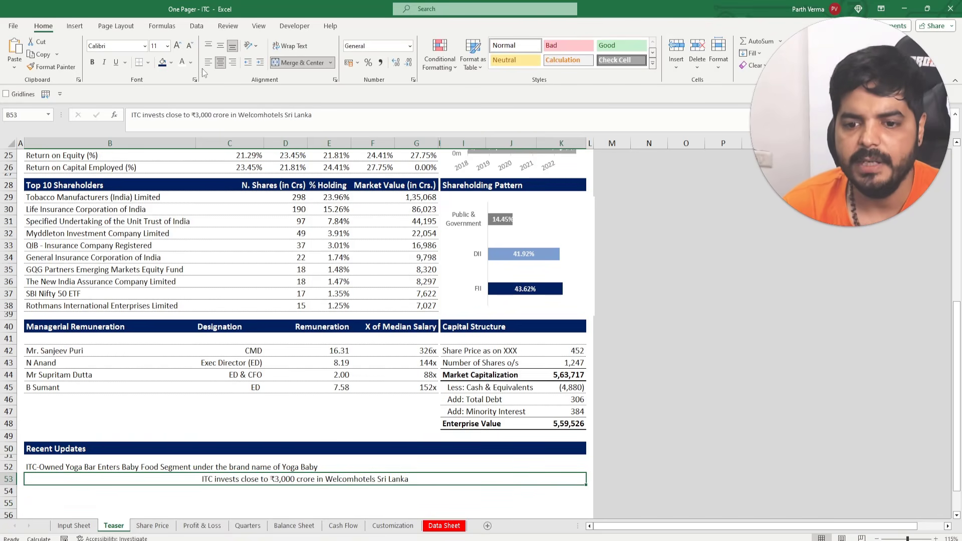
Open the Financial Express article from the Google news results and copy its headline "Mankind Agritech and ITC collaborate to elevate Indian agriculture"
key(alt+Tab)
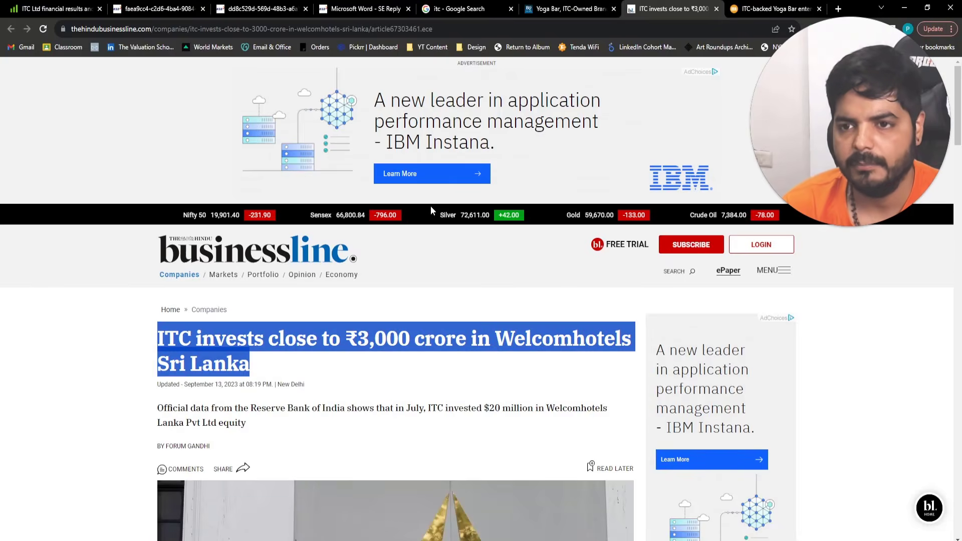
click(754, 7)
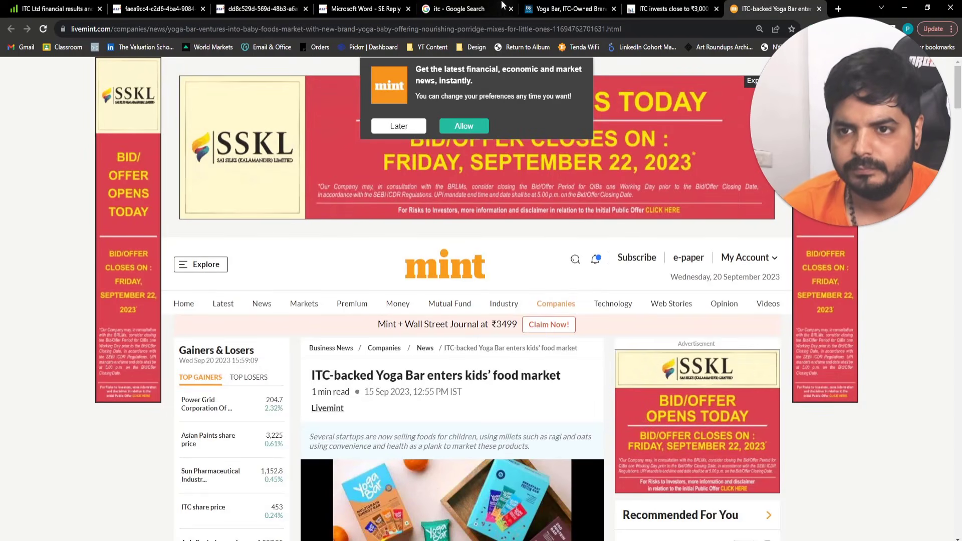
click(466, 8)
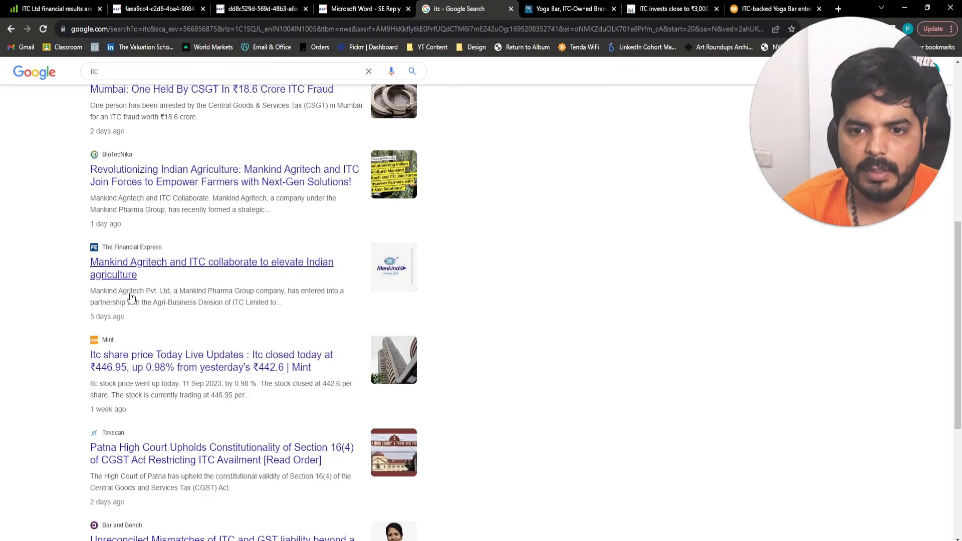
click(118, 267)
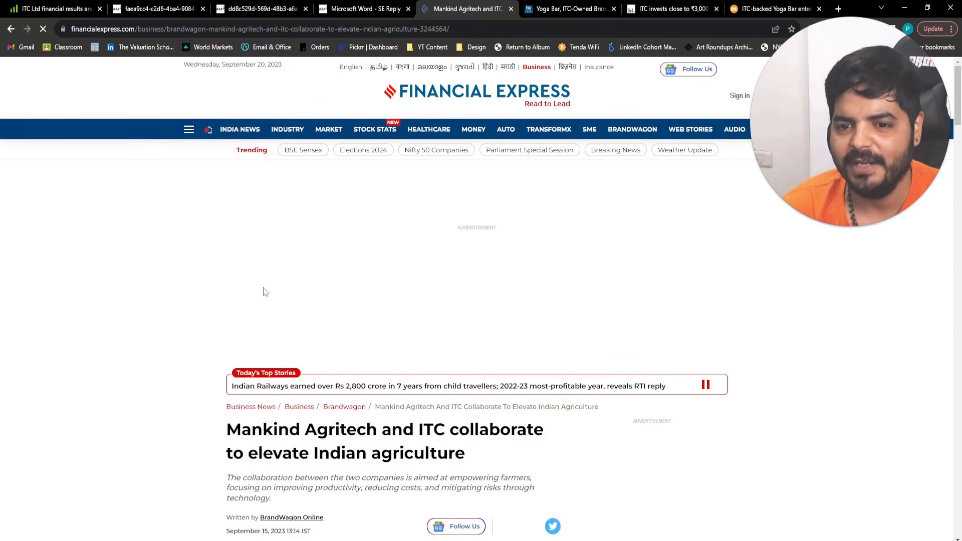
drag(226, 430, 466, 457)
key(ctrl+c)
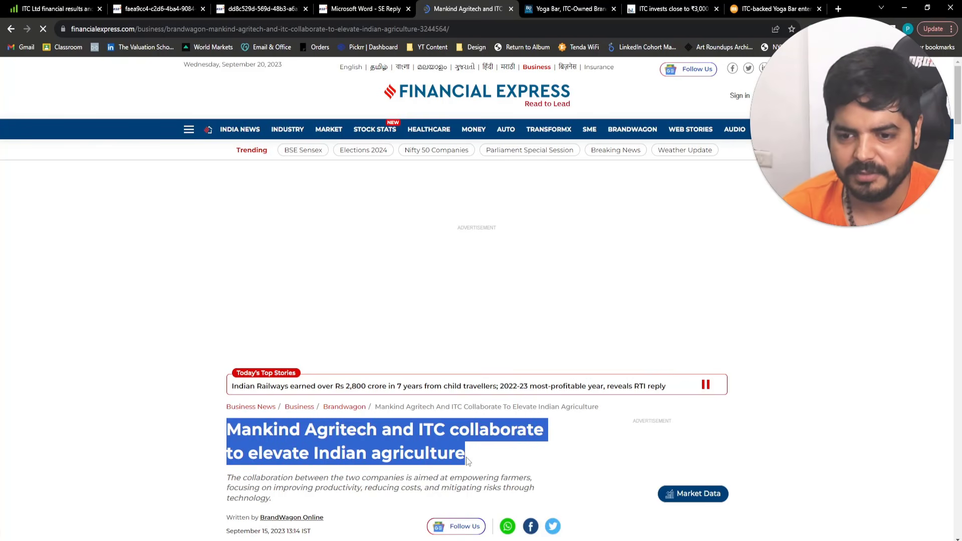
Paste the Mankind Agritech headline into row 54 of the workbook, left-align it, and select row 55
key(alt+Tab)
click(45, 491)
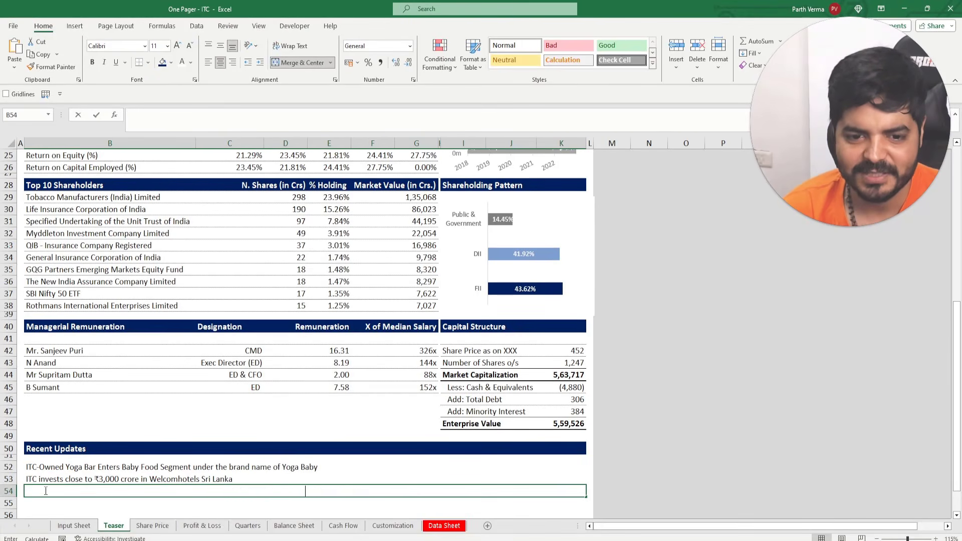
key(ctrl+v)
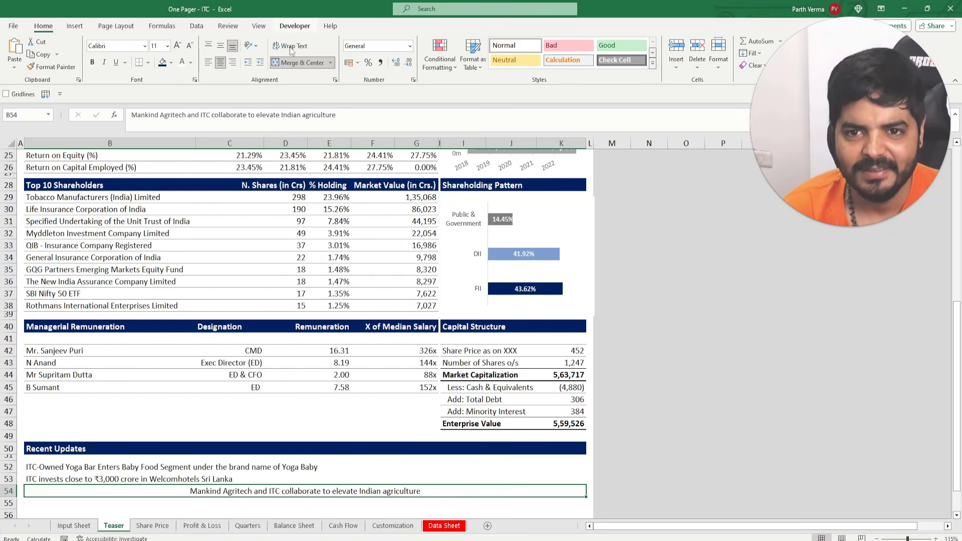
click(208, 62)
scroll(280, 374, down, 1)
scroll(279, 375, down, 2)
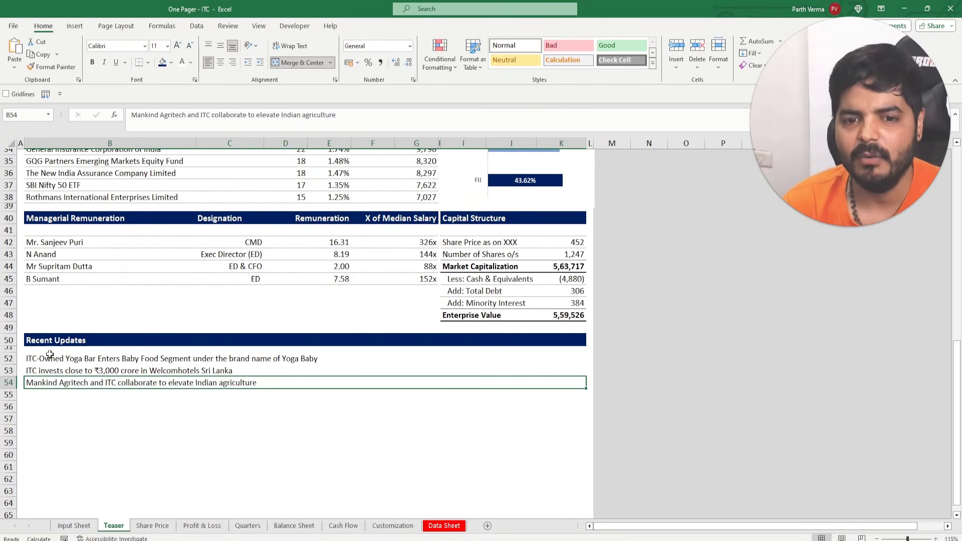
click(54, 394)
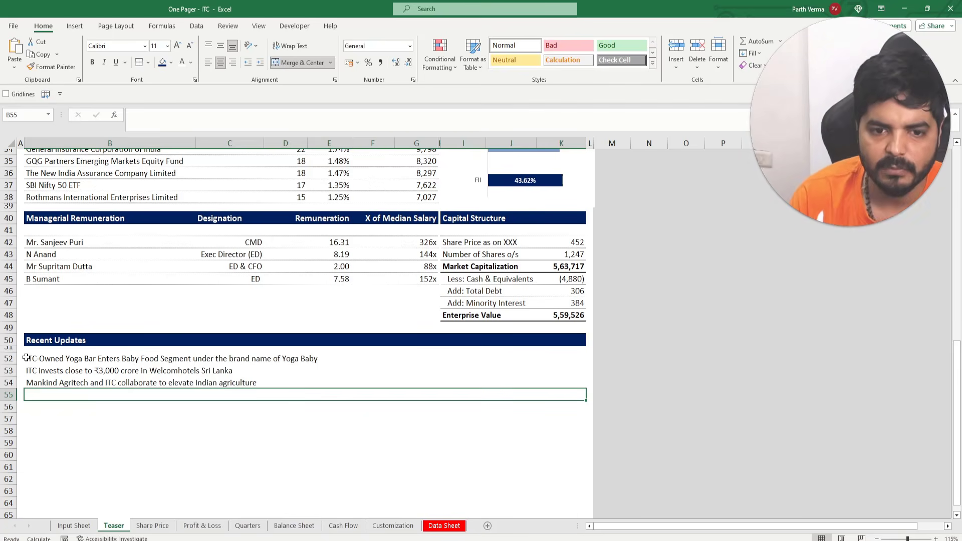
Duplicate the three Recent Updates headlines from rows 52 to 54 into the rows starting at 55, 58 and 61
drag(26, 358, 46, 382)
key(ctrl+c)
click(33, 395)
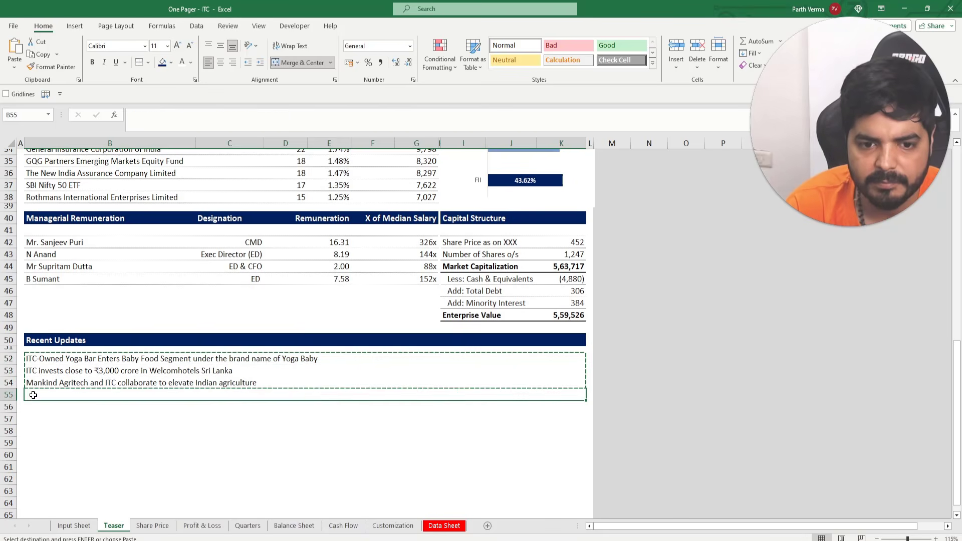
key(ctrl+v)
click(32, 432)
key(ctrl+v)
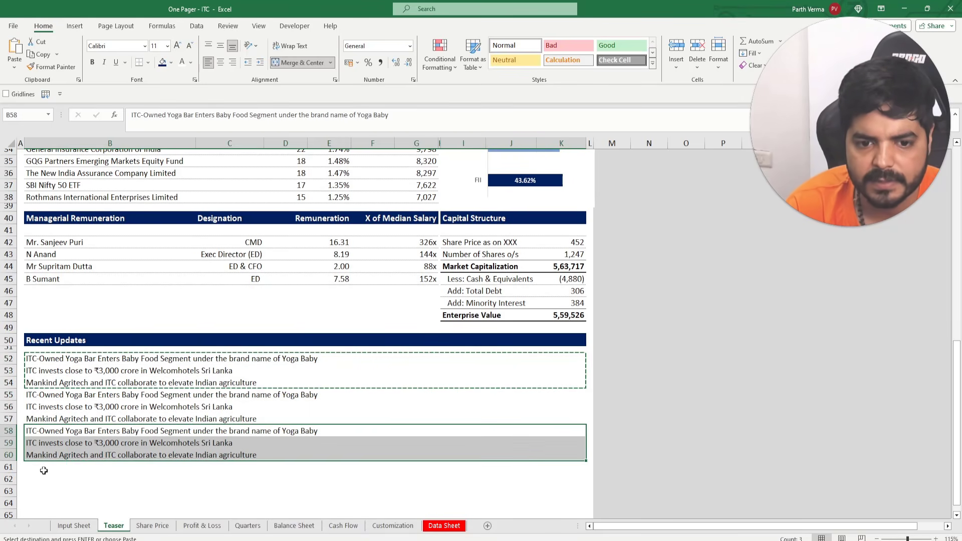
click(44, 468)
key(ctrl+v)
Fill row 65 from column B to K with dark blue as a closing bar below the headlines
scroll(394, 462, down, 5)
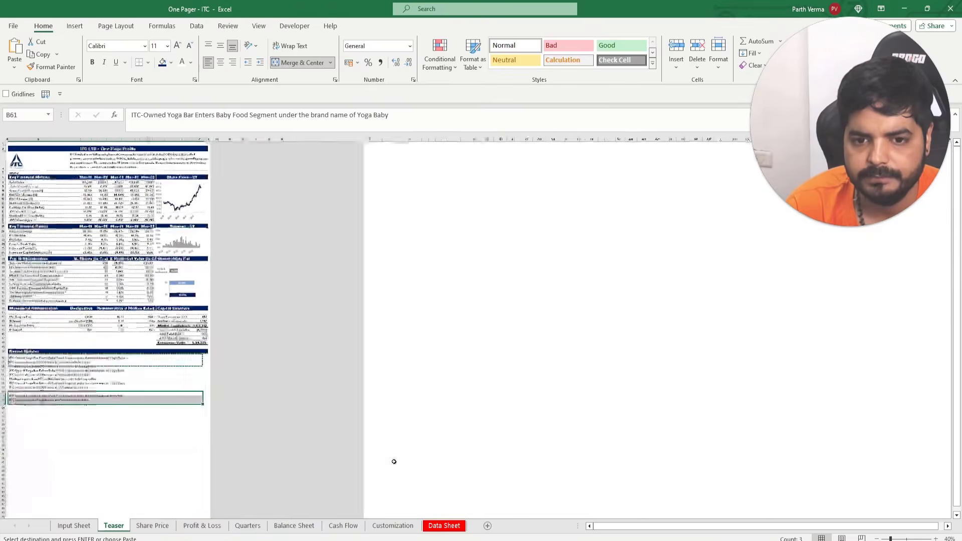
scroll(243, 442, up, 1)
scroll(203, 432, down, 1)
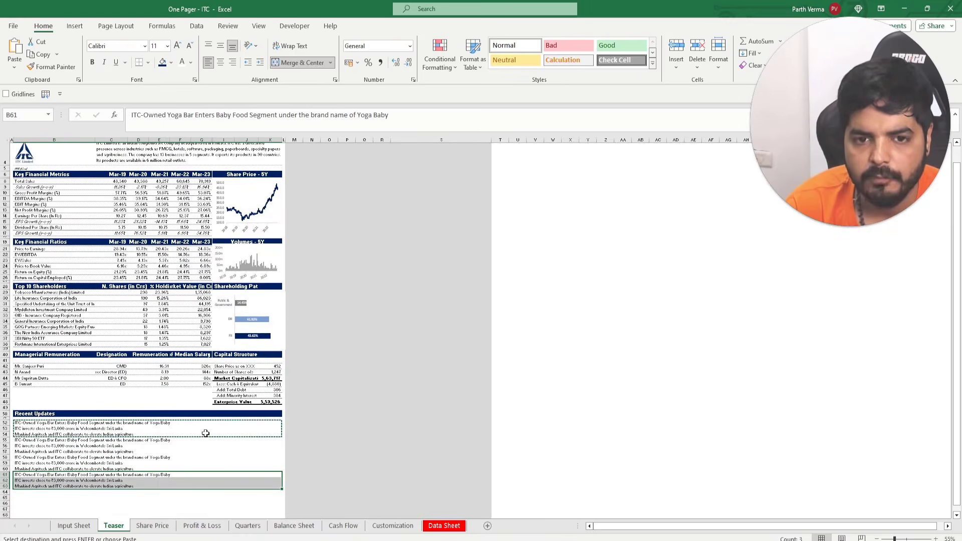
scroll(200, 420, up, 1)
scroll(90, 367, down, 2)
drag(16, 476, 269, 475)
drag(276, 481, 276, 481)
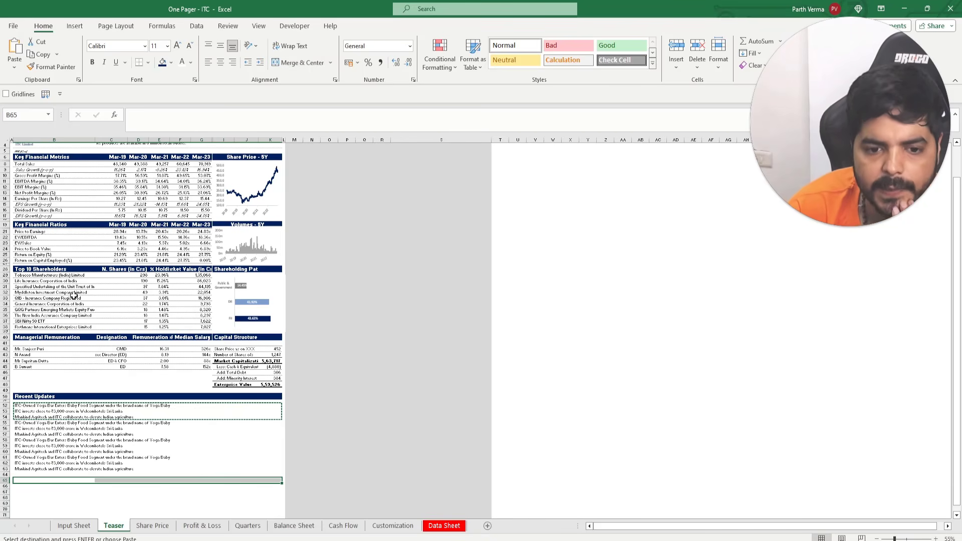
click(167, 65)
click(190, 497)
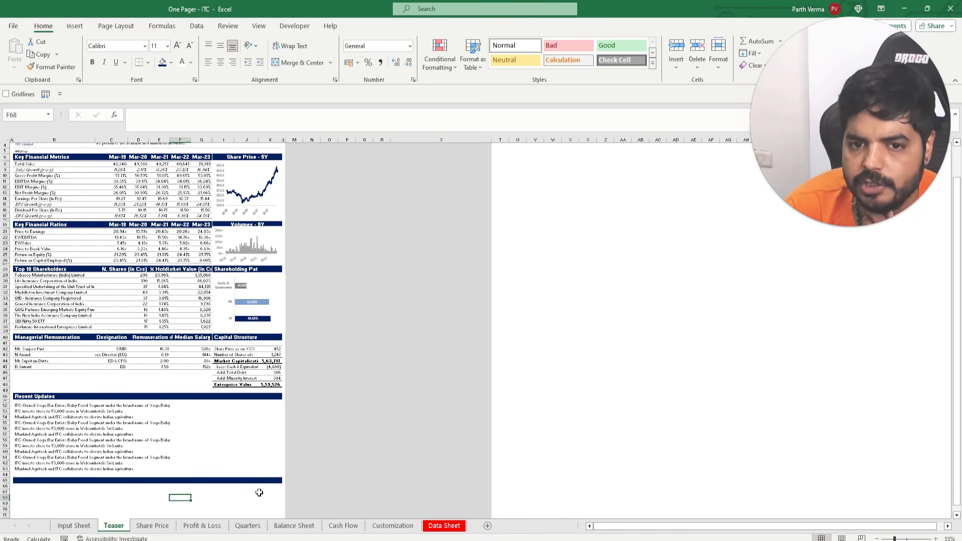
Select the whole one-page profile from A1 past the closing bar, open the print settings and choose Print Selection
scroll(160, 474, up, 2)
drag(35, 147, 284, 508)
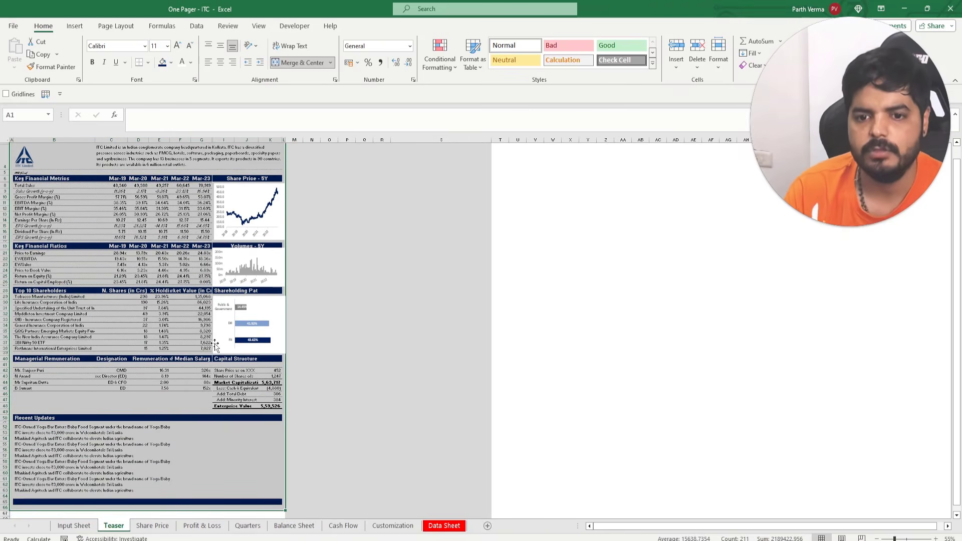
ctrl+scroll(214, 343, up, 1)
key(ctrl+p)
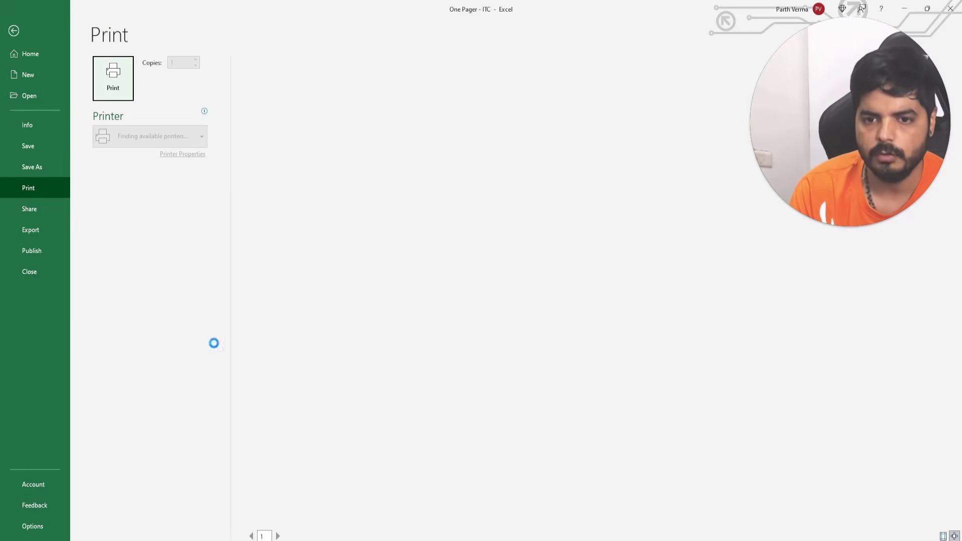
drag(800, 213, 228, 511)
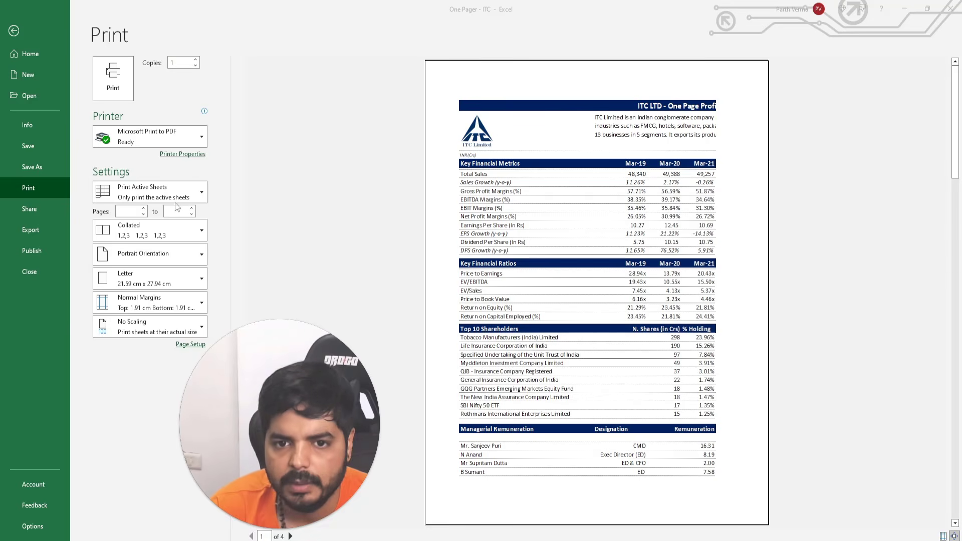
click(159, 193)
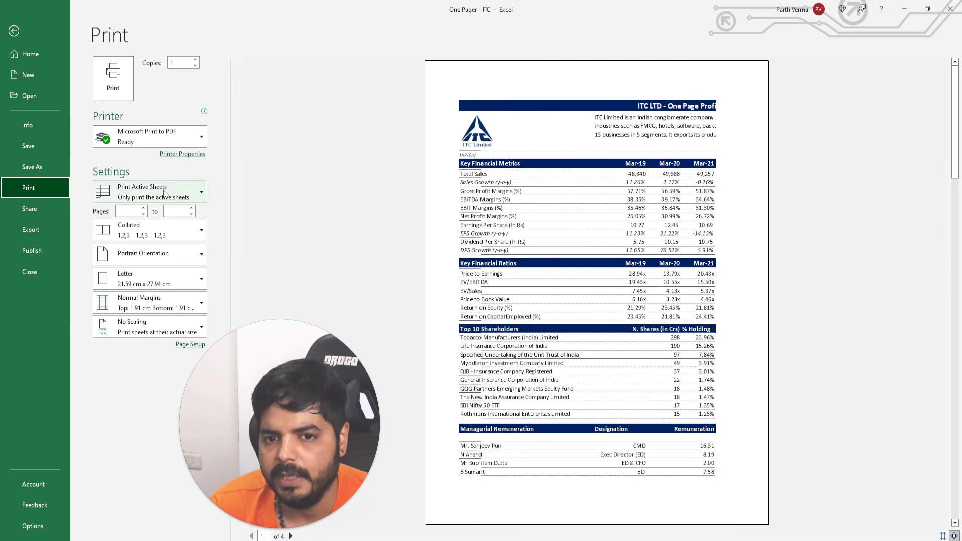
click(156, 265)
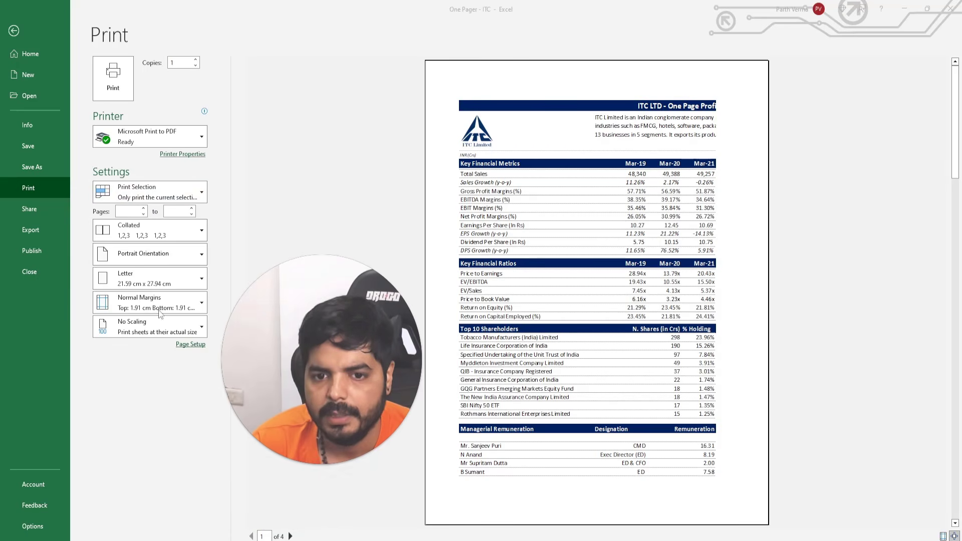
Set the print scaling to Fit Sheet on One Page
click(132, 305)
click(131, 305)
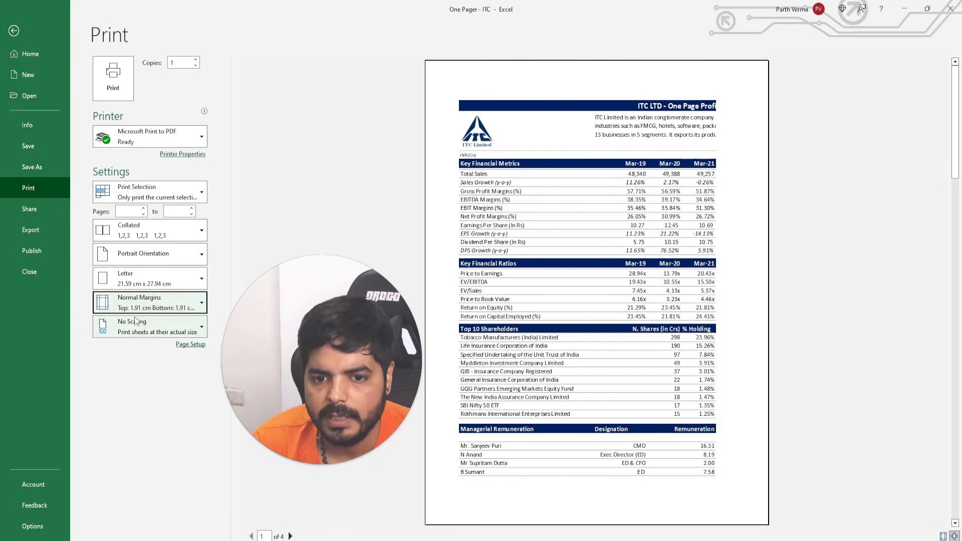
click(136, 321)
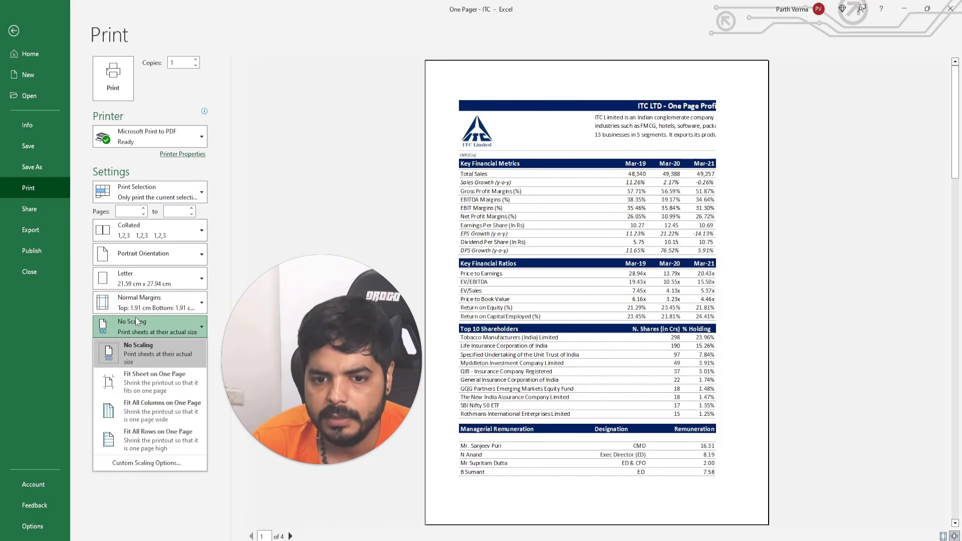
click(149, 375)
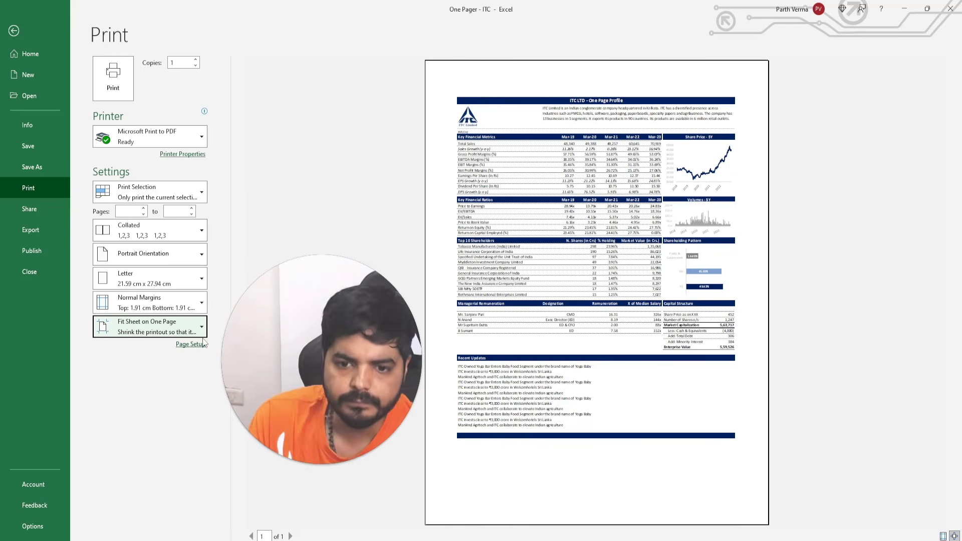
click(362, 346)
Set the custom print scaling to 65% of normal size in Page Setup and check the preview
click(190, 344)
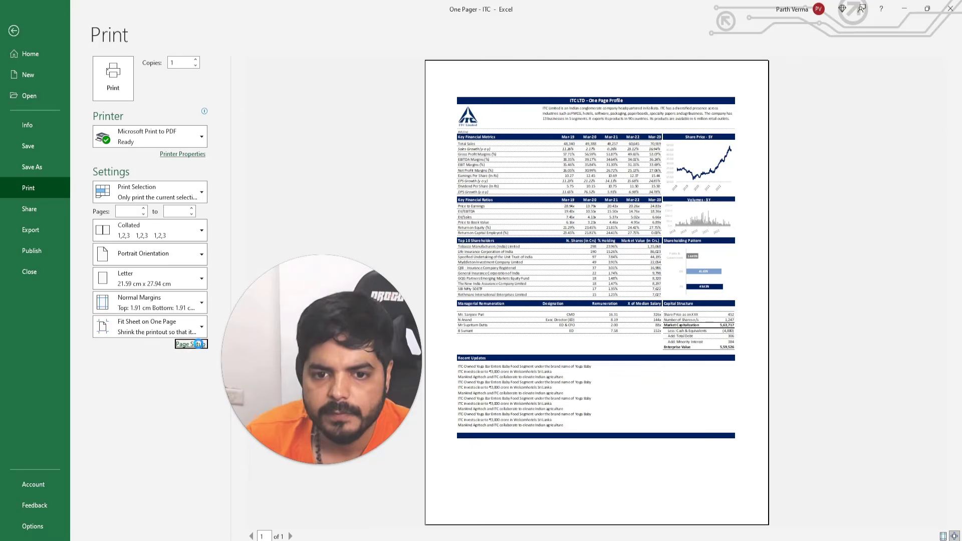
click(269, 263)
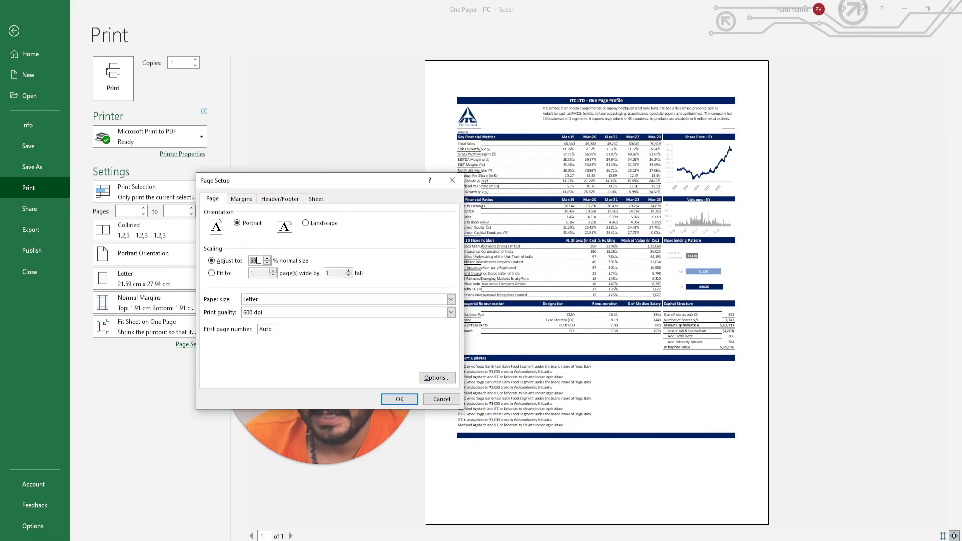
click(267, 259)
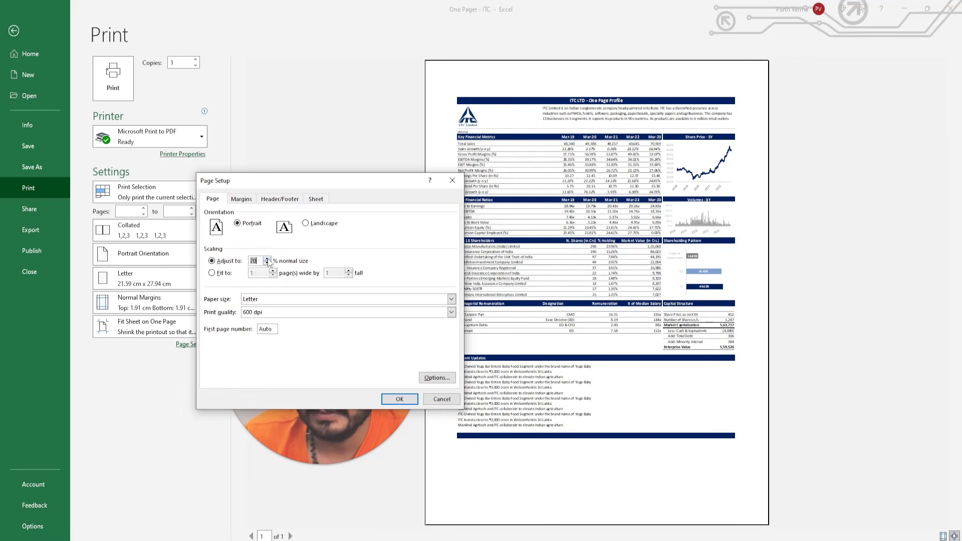
click(396, 399)
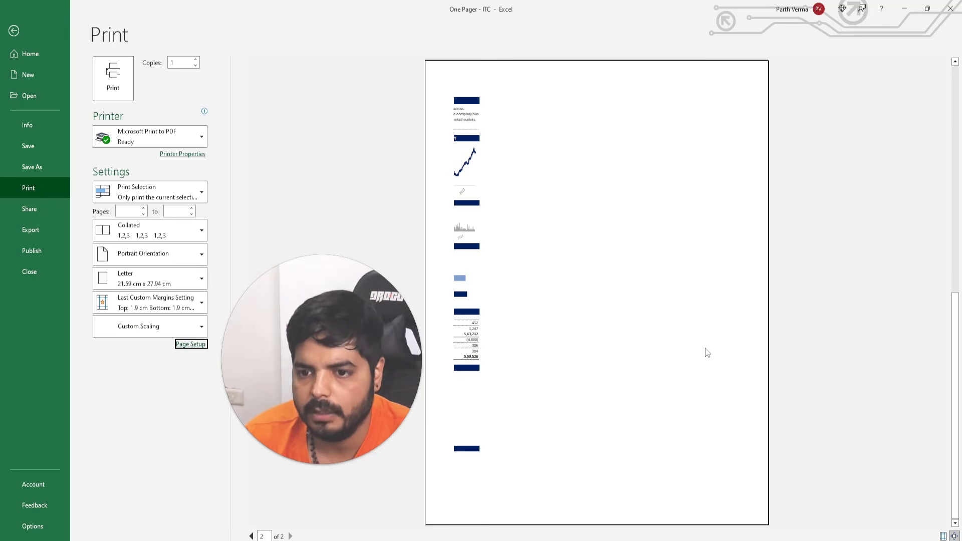
click(525, 301)
Set the left page margin to 0 in Page Setup
click(190, 344)
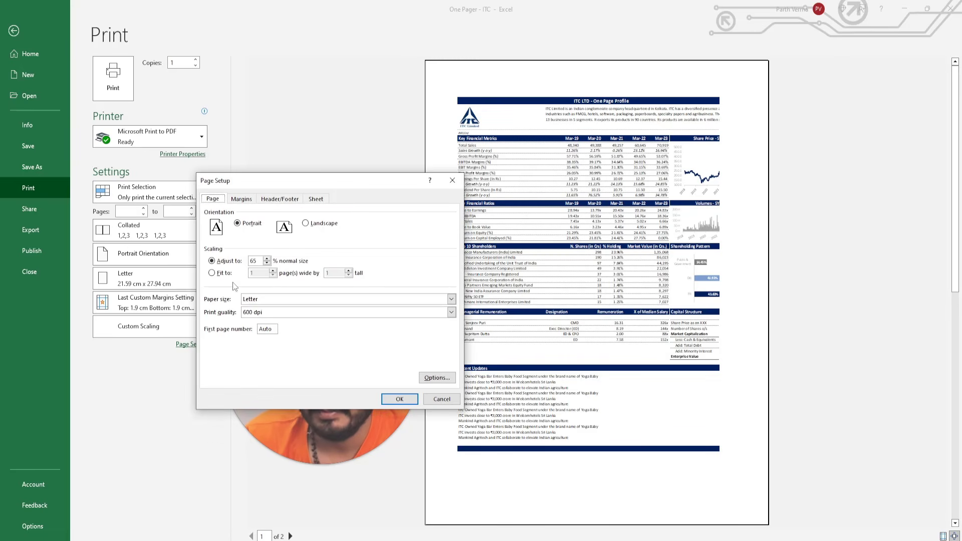
click(241, 199)
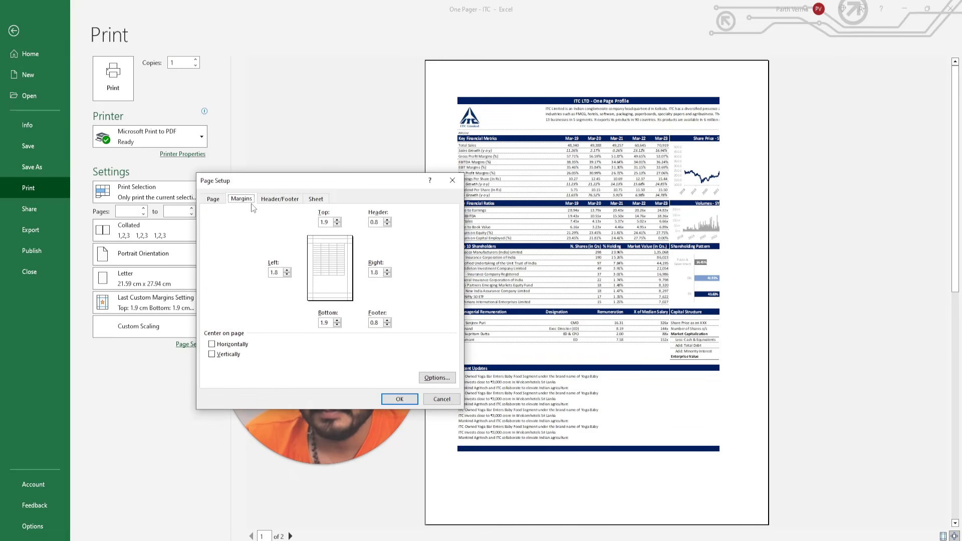
click(287, 275)
text(0)
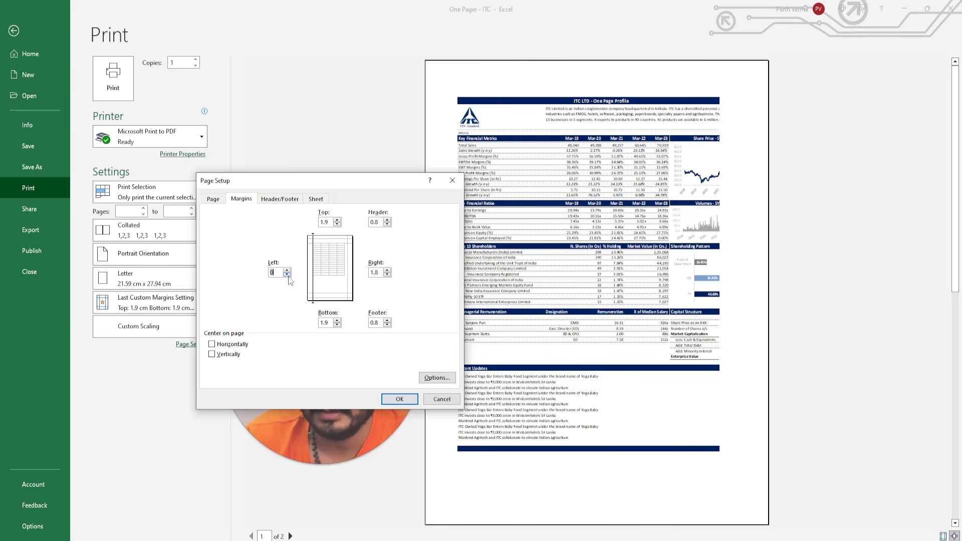
click(399, 399)
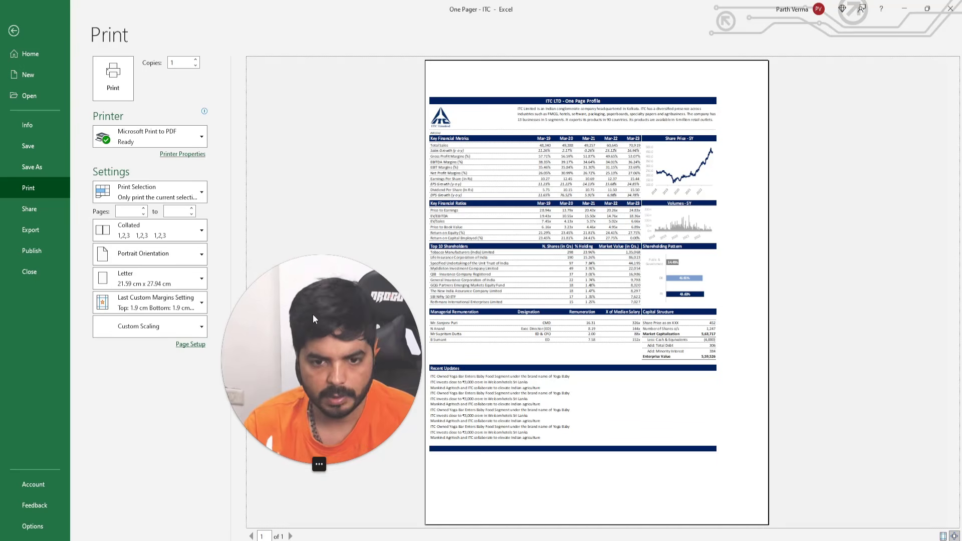
Set the left page margin to 1.5 in Page Setup and check the pages in the print preview
click(180, 344)
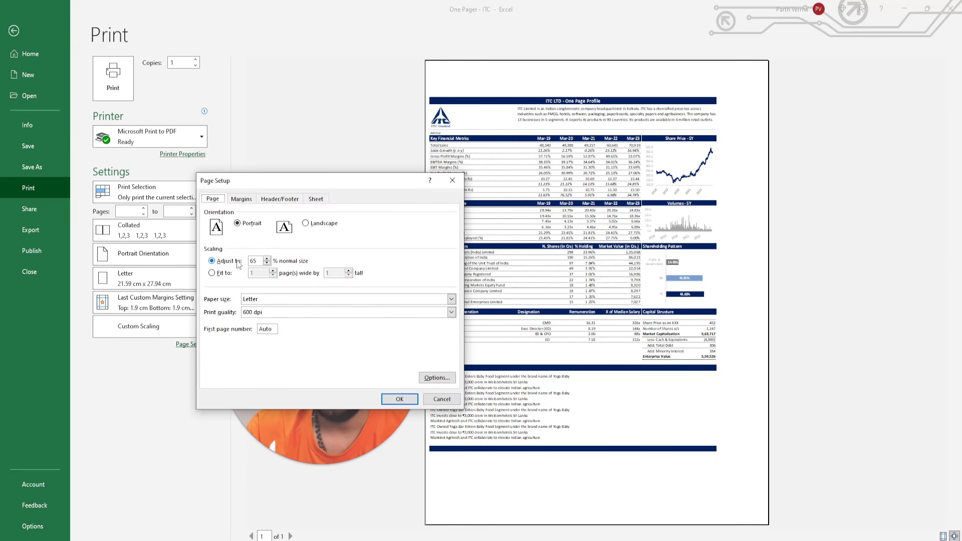
click(241, 199)
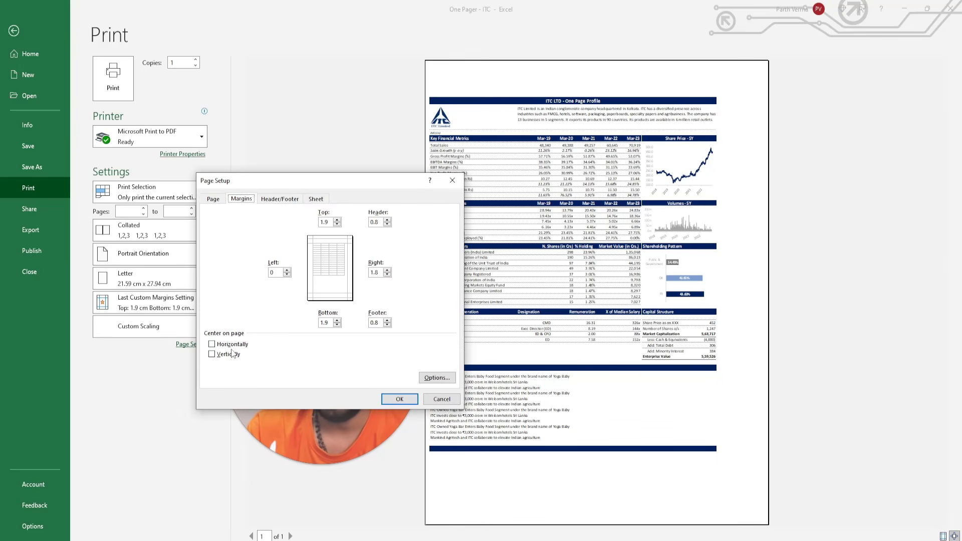
key(BackSpace)
text(1.5)
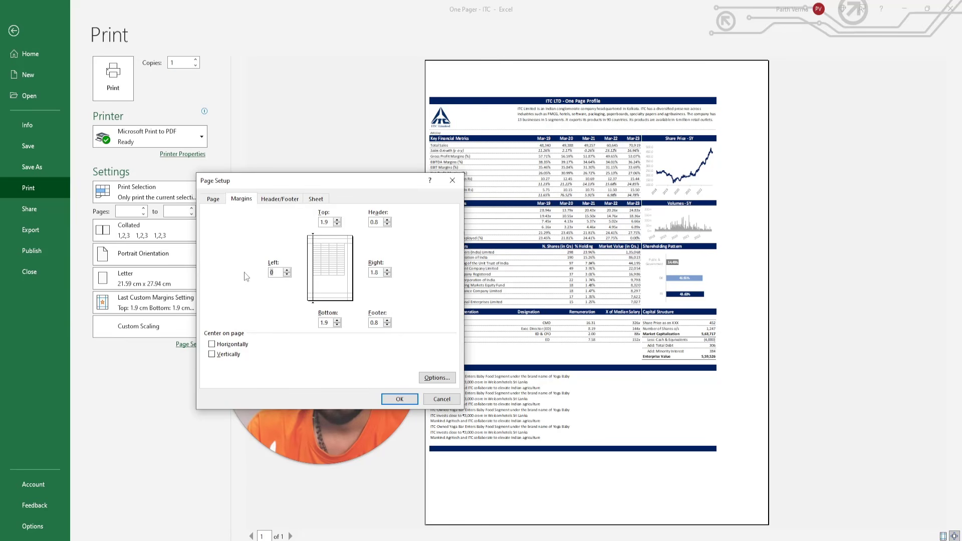
click(405, 396)
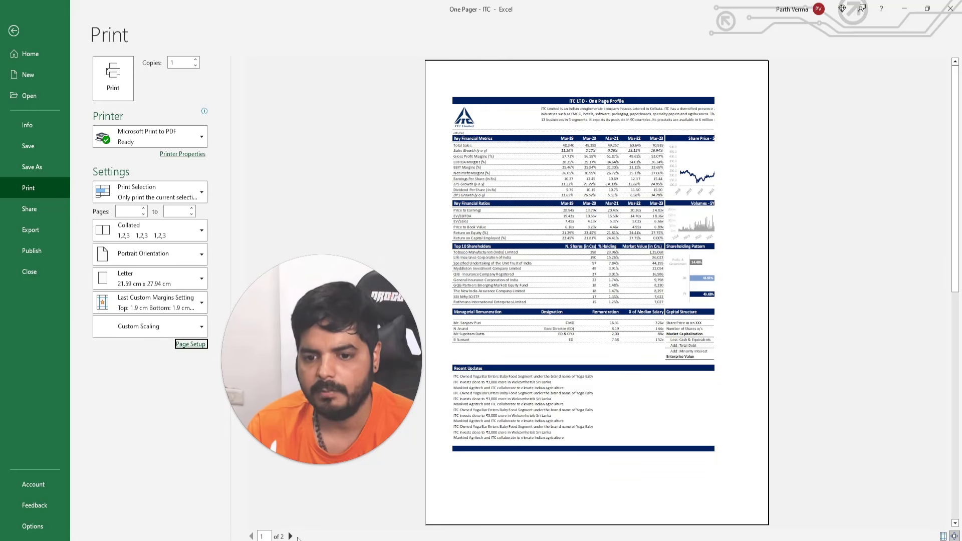
click(291, 537)
click(252, 536)
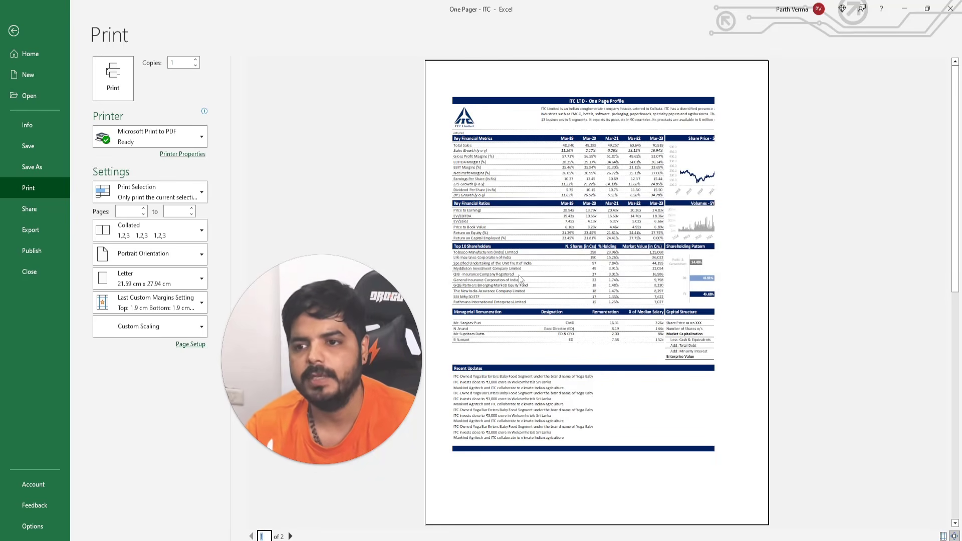
click(561, 264)
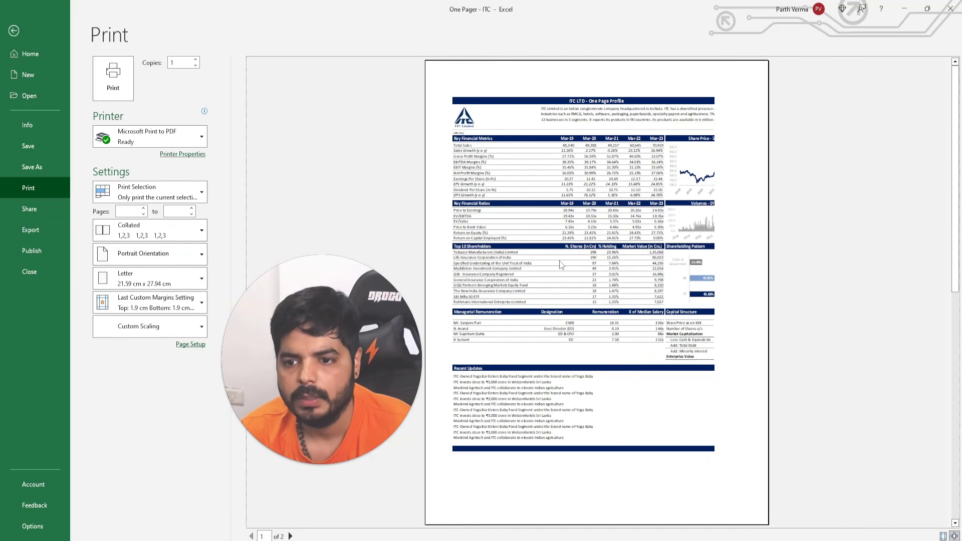
Leave the print view and widen column B of the Teaser sheet slightly
key(Escape)
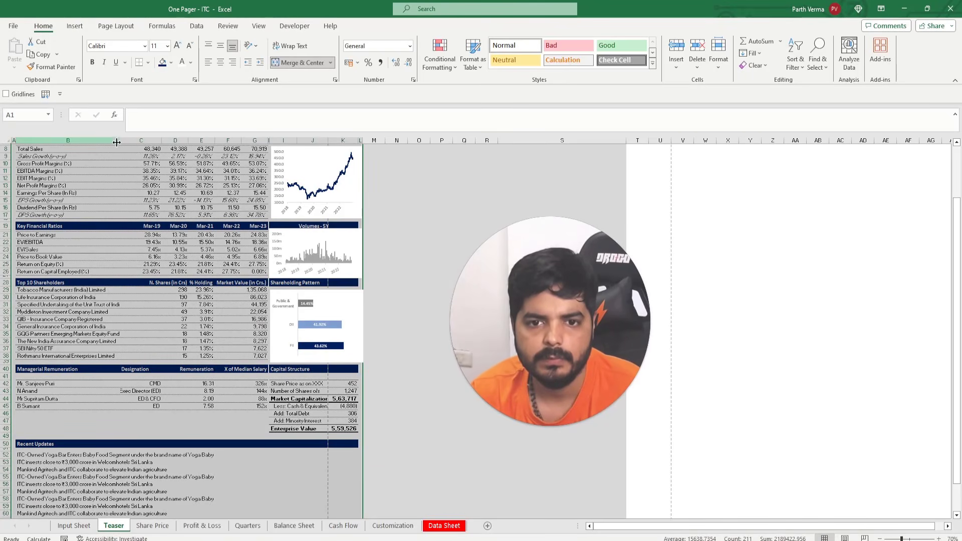
drag(121, 142, 128, 145)
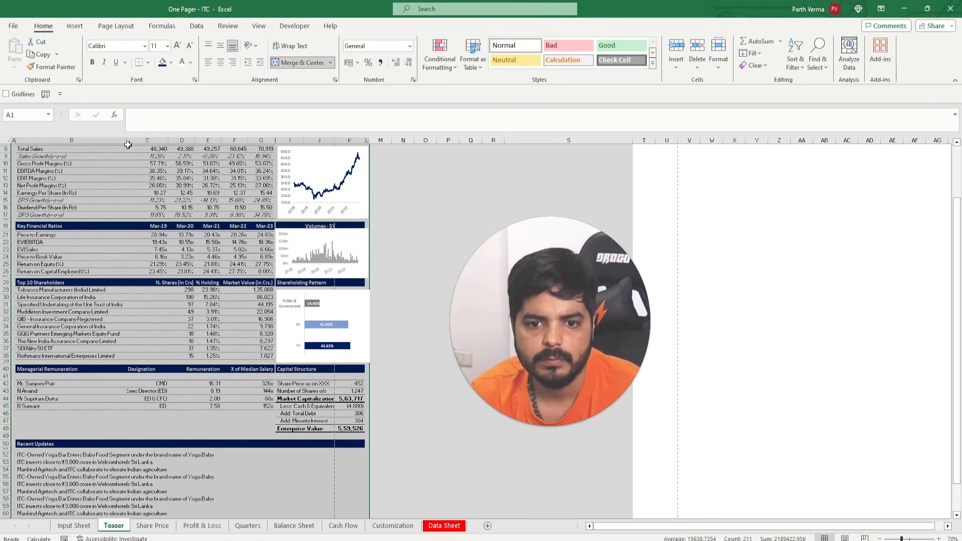
click(129, 145)
Select the full profile, switch to Page Break Preview and move the vertical page break outward to the edge beyond column L
scroll(133, 247, up, 3)
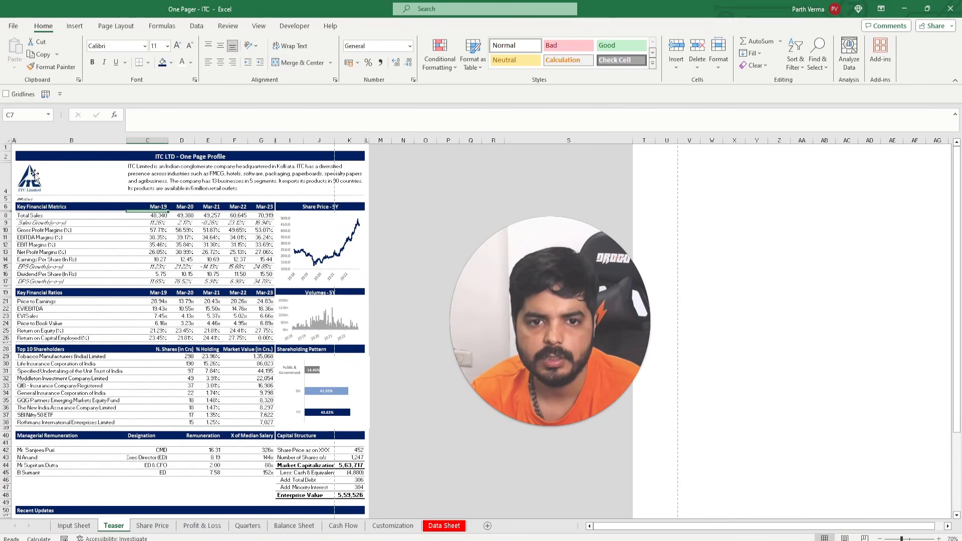
drag(14, 147, 366, 485)
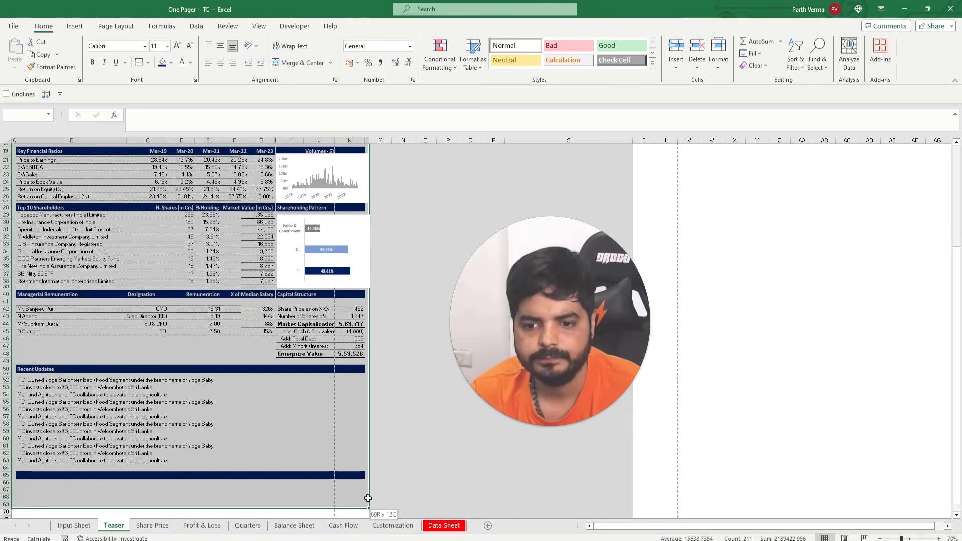
click(259, 26)
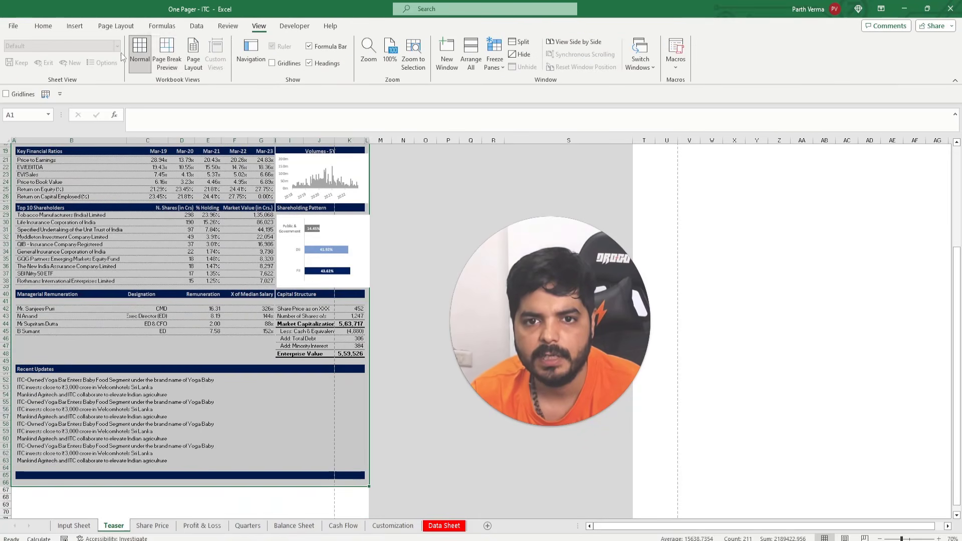
click(171, 59)
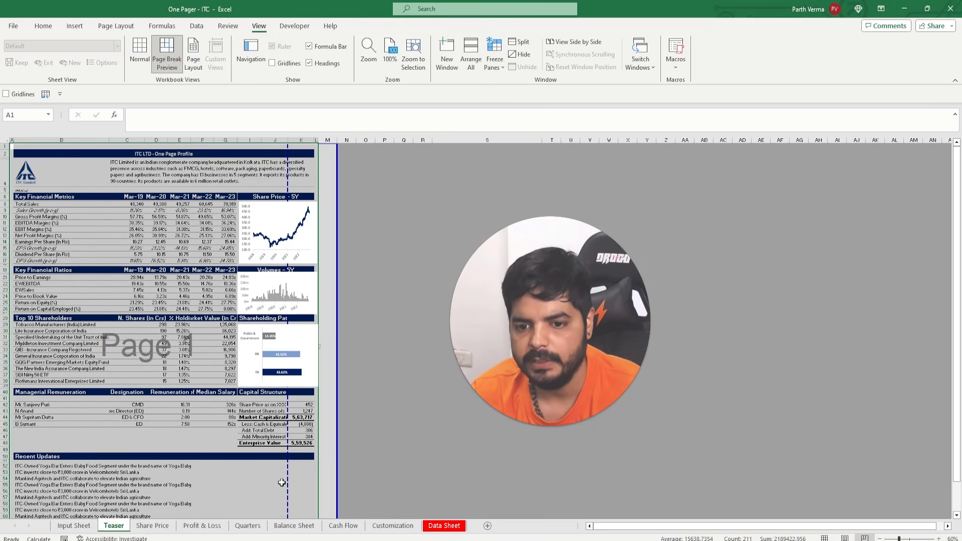
drag(286, 483, 329, 481)
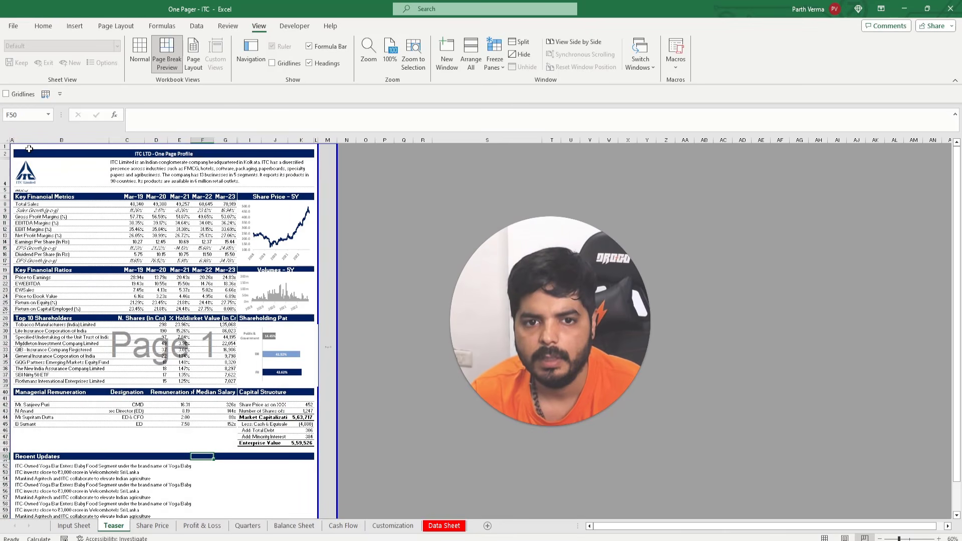
Select the profile from B1 through the closing bar in row 65 and open its print preview
drag(30, 149, 319, 522)
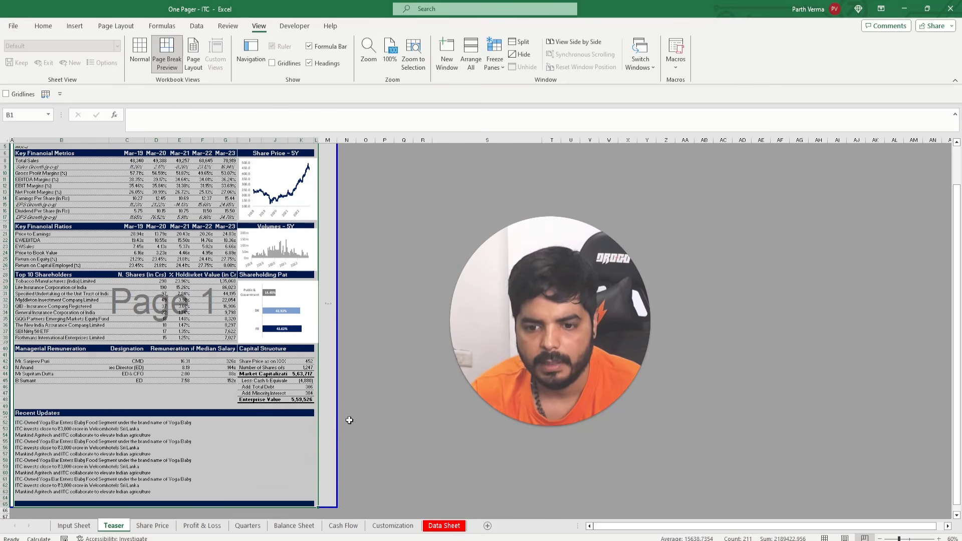
key(ctrl+p)
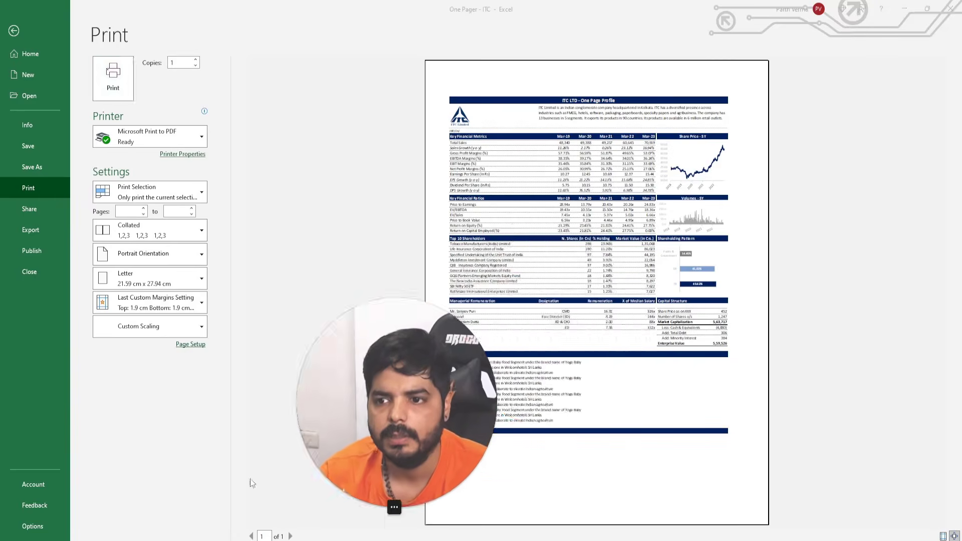